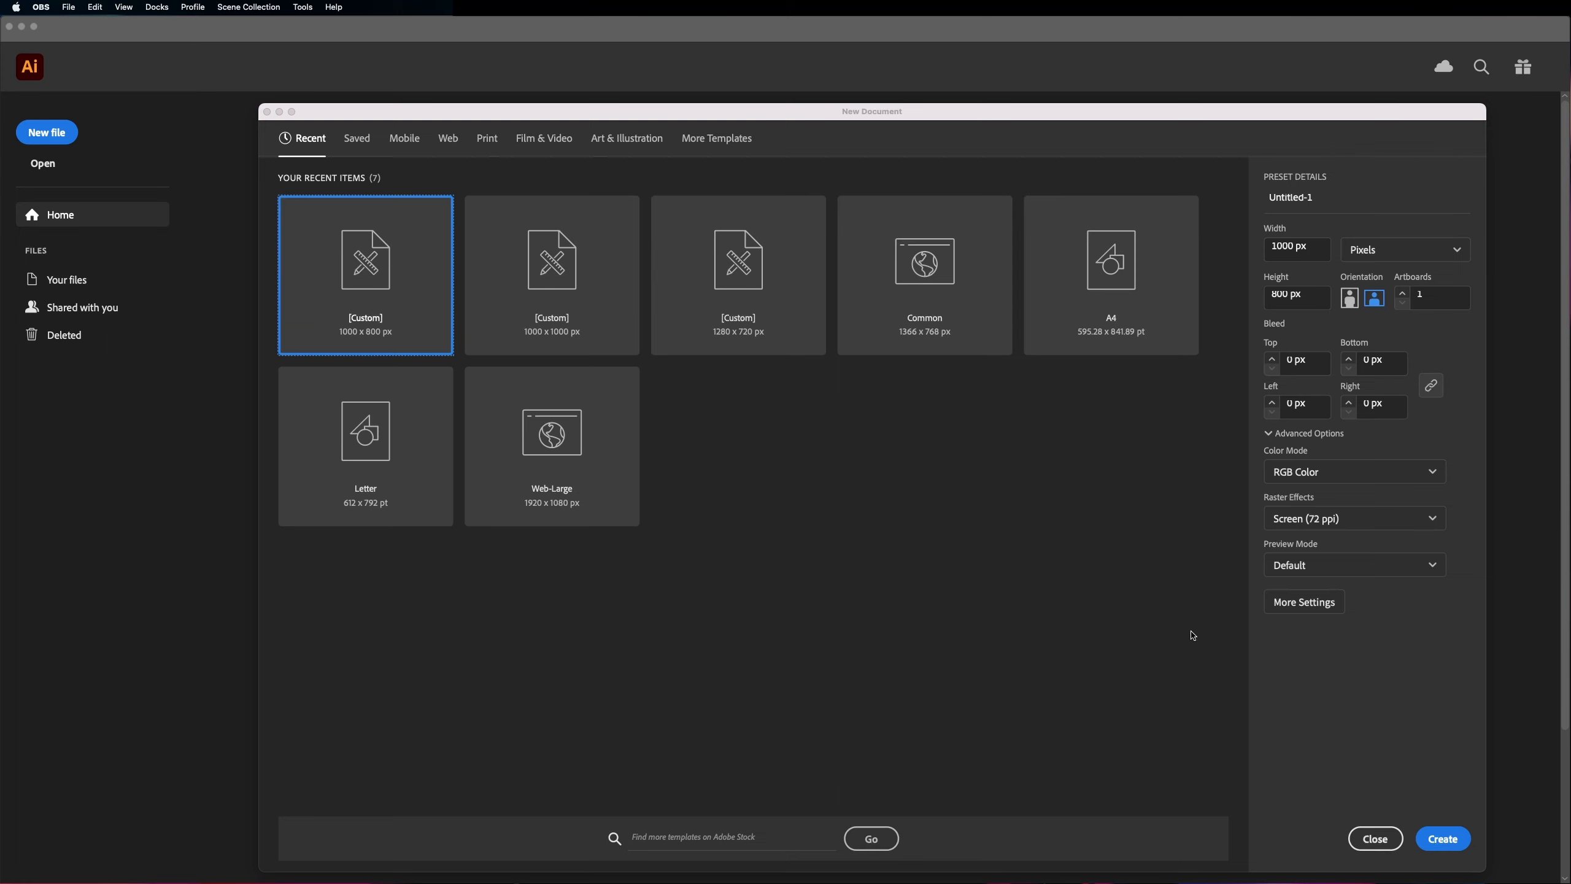
# Step: Create a new RGB document 1000 px wide and 1000 px high
pyautogui.click(1319, 251)
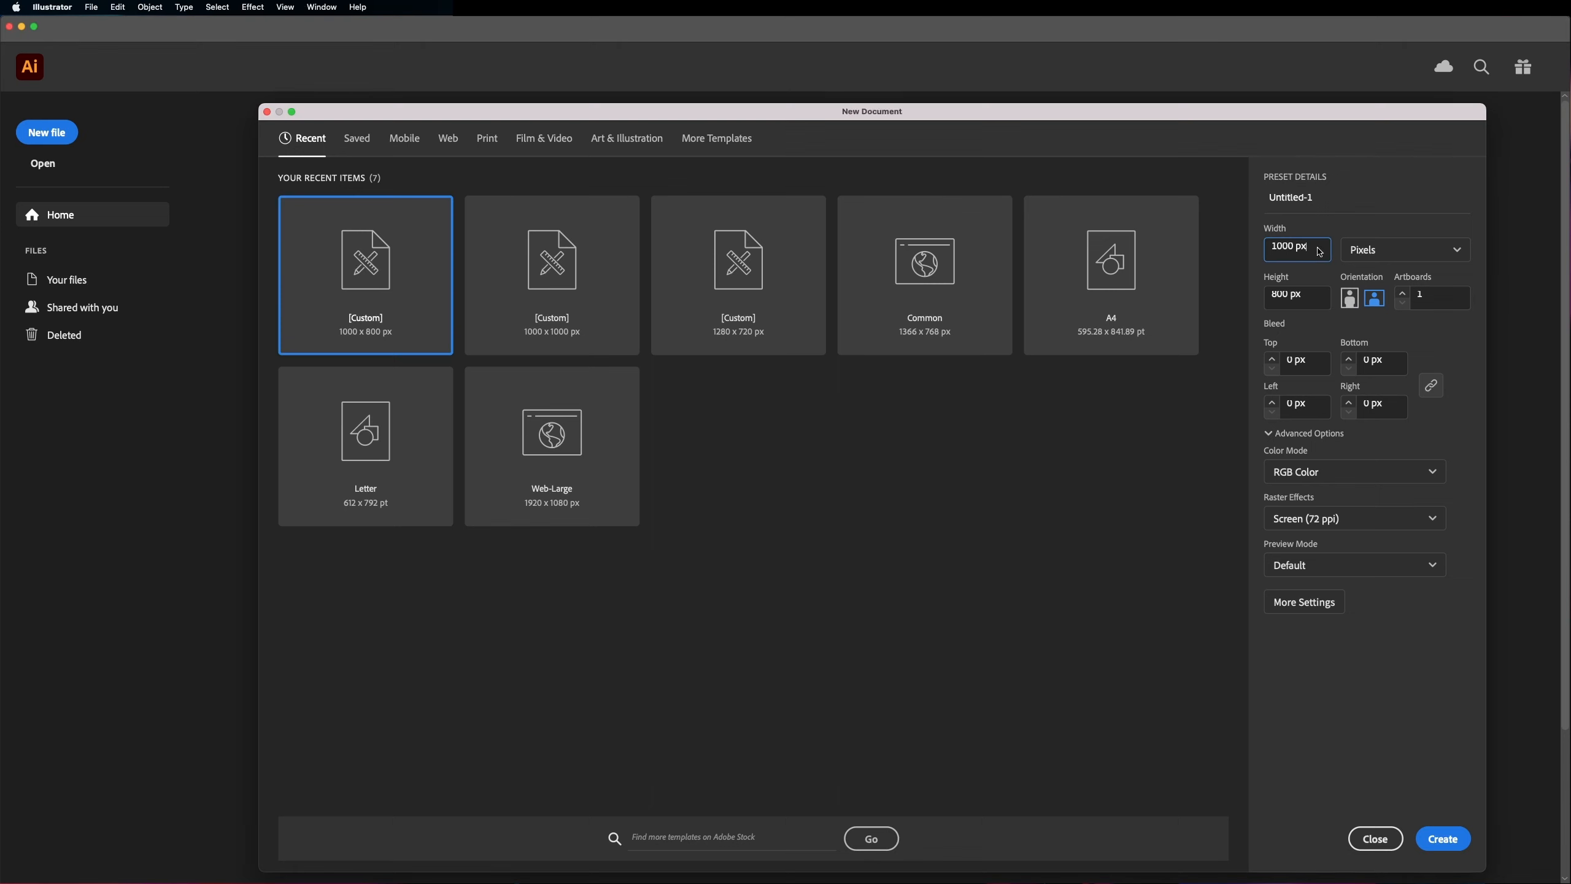
pyautogui.click(1281, 298)
pyautogui.press('BackSpace')
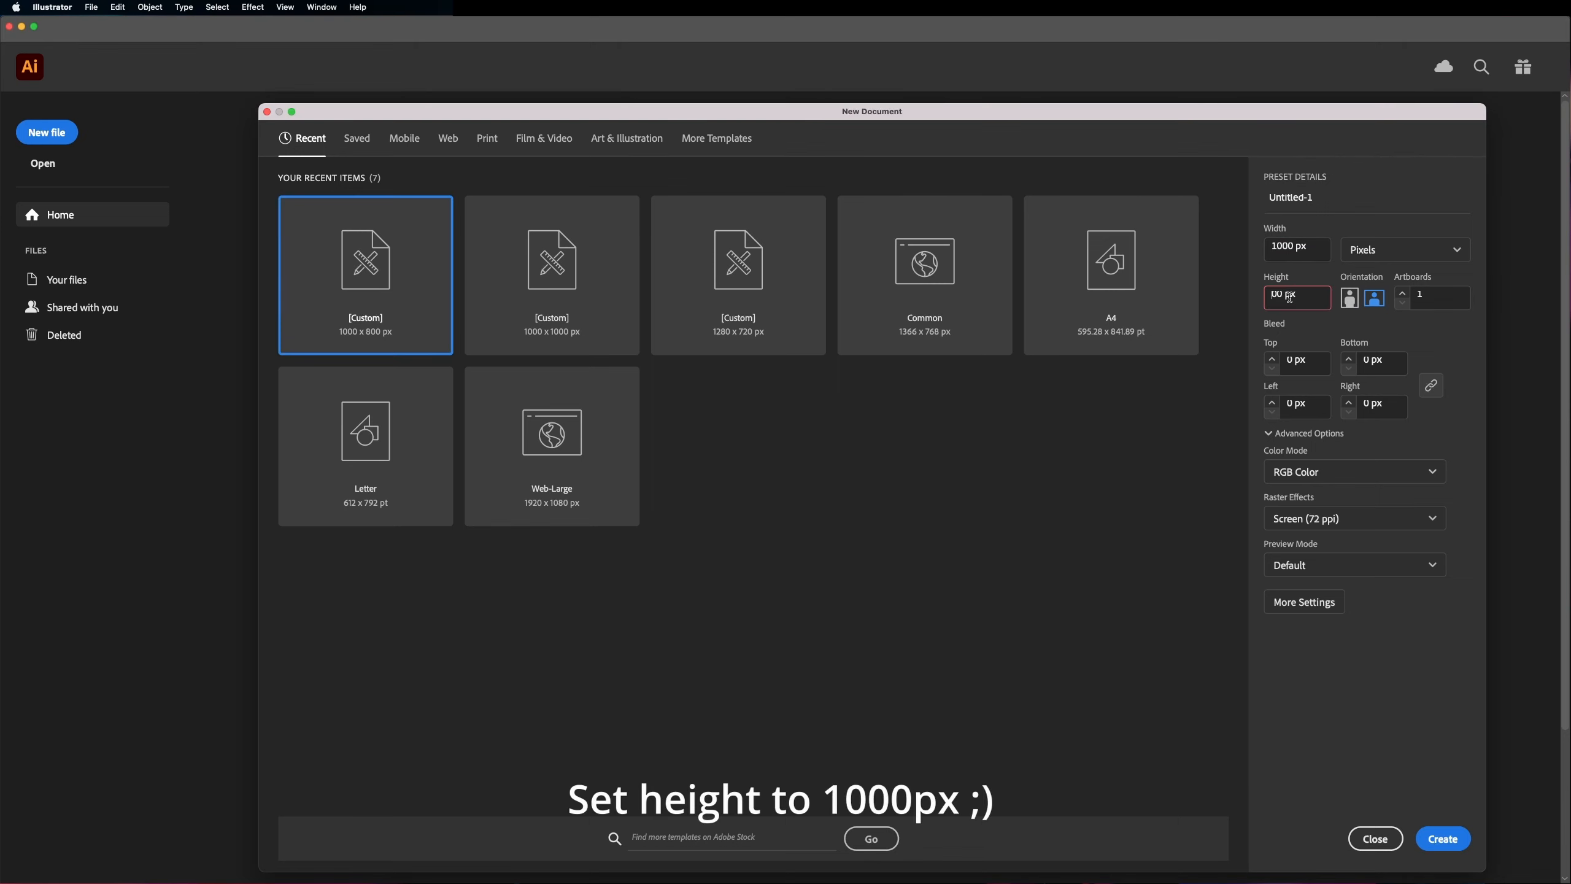
pyautogui.write('10')
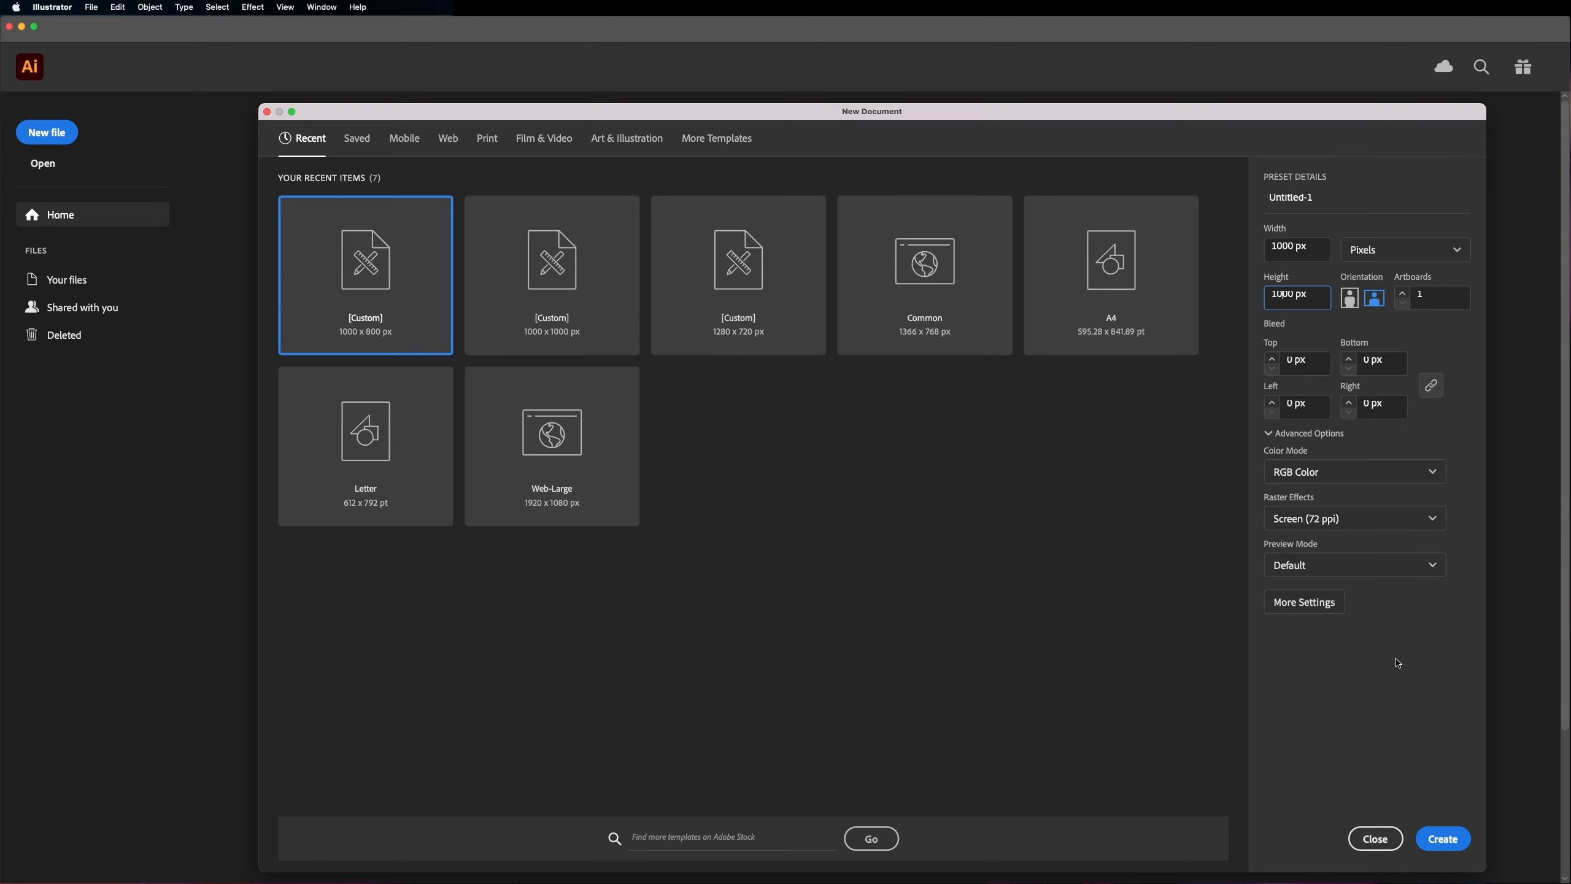
pyautogui.click(1443, 840)
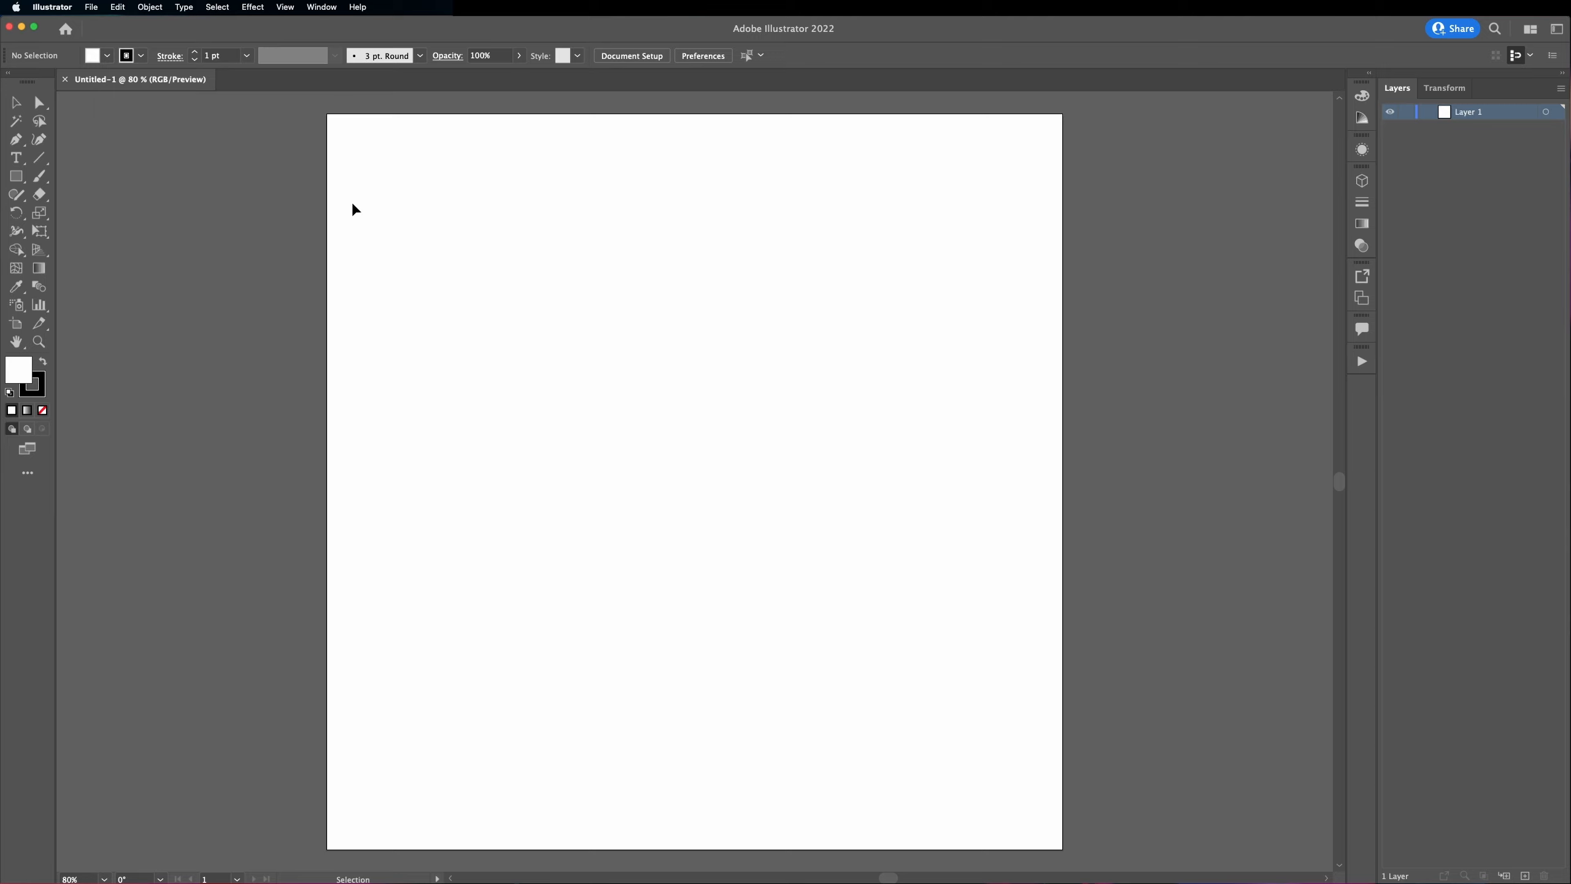
# Step: Draw an ellipse 410 px wide and 480 px high on the artboard with the Ellipse tool
pyautogui.click(17, 177)
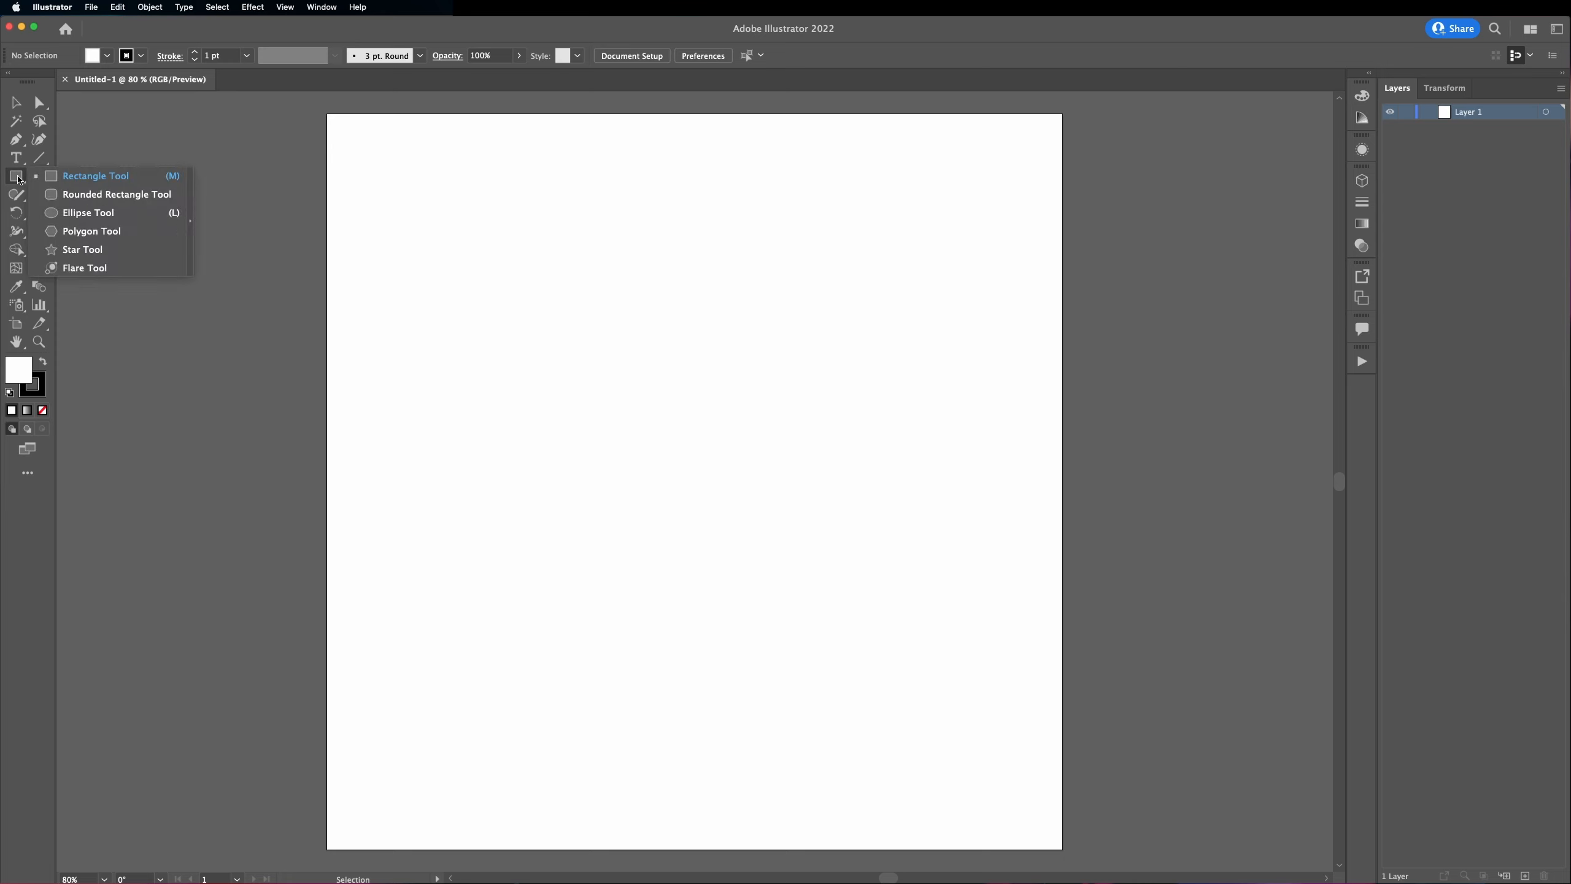
pyautogui.click(124, 216)
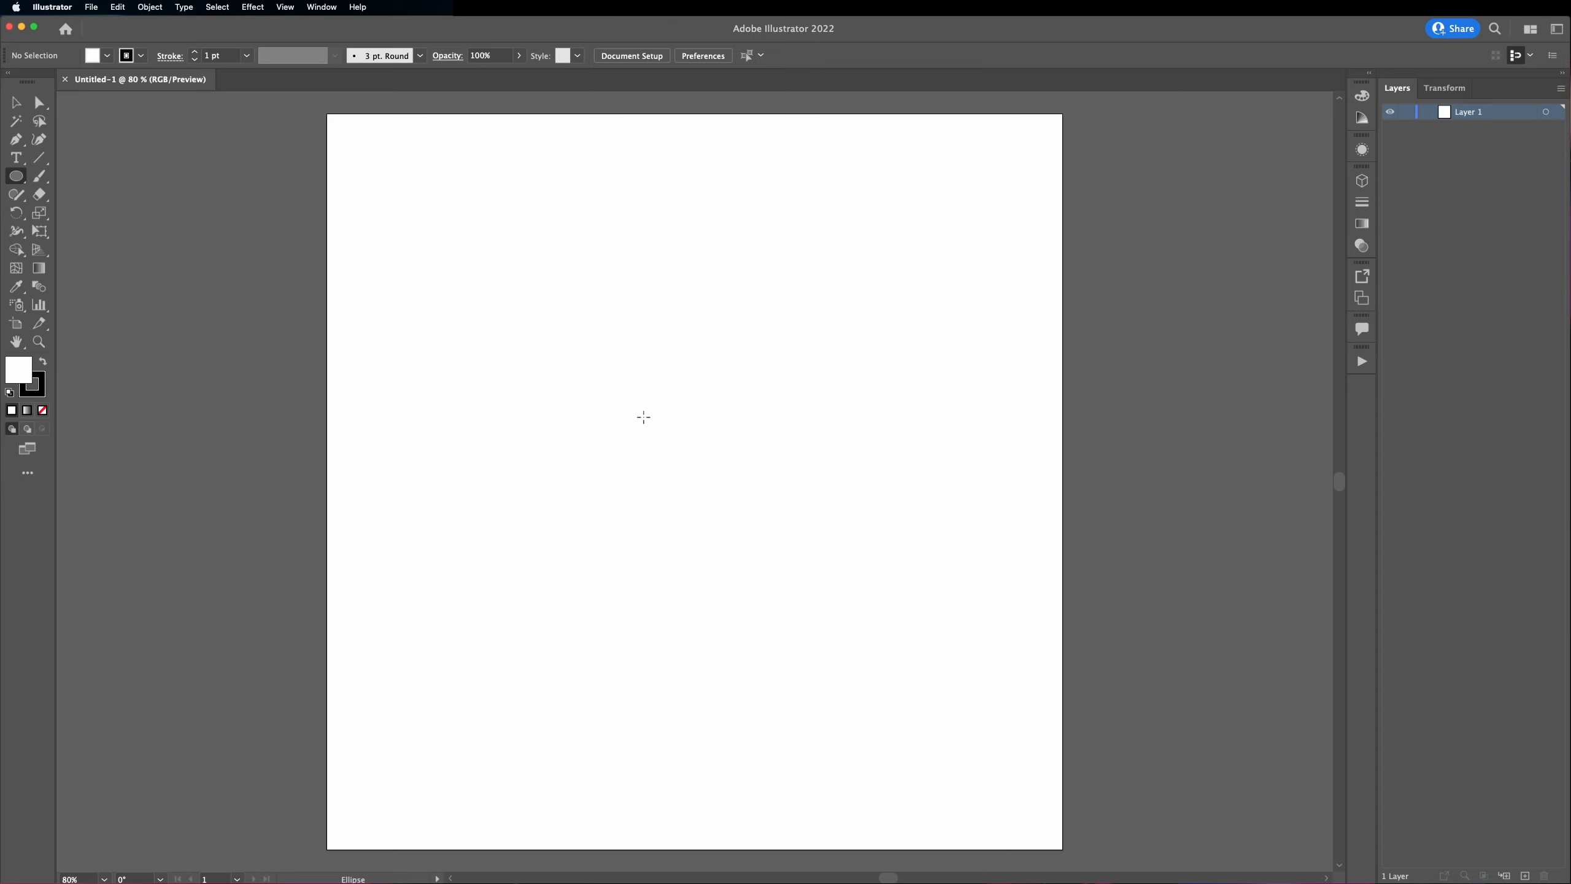
pyautogui.click(643, 417)
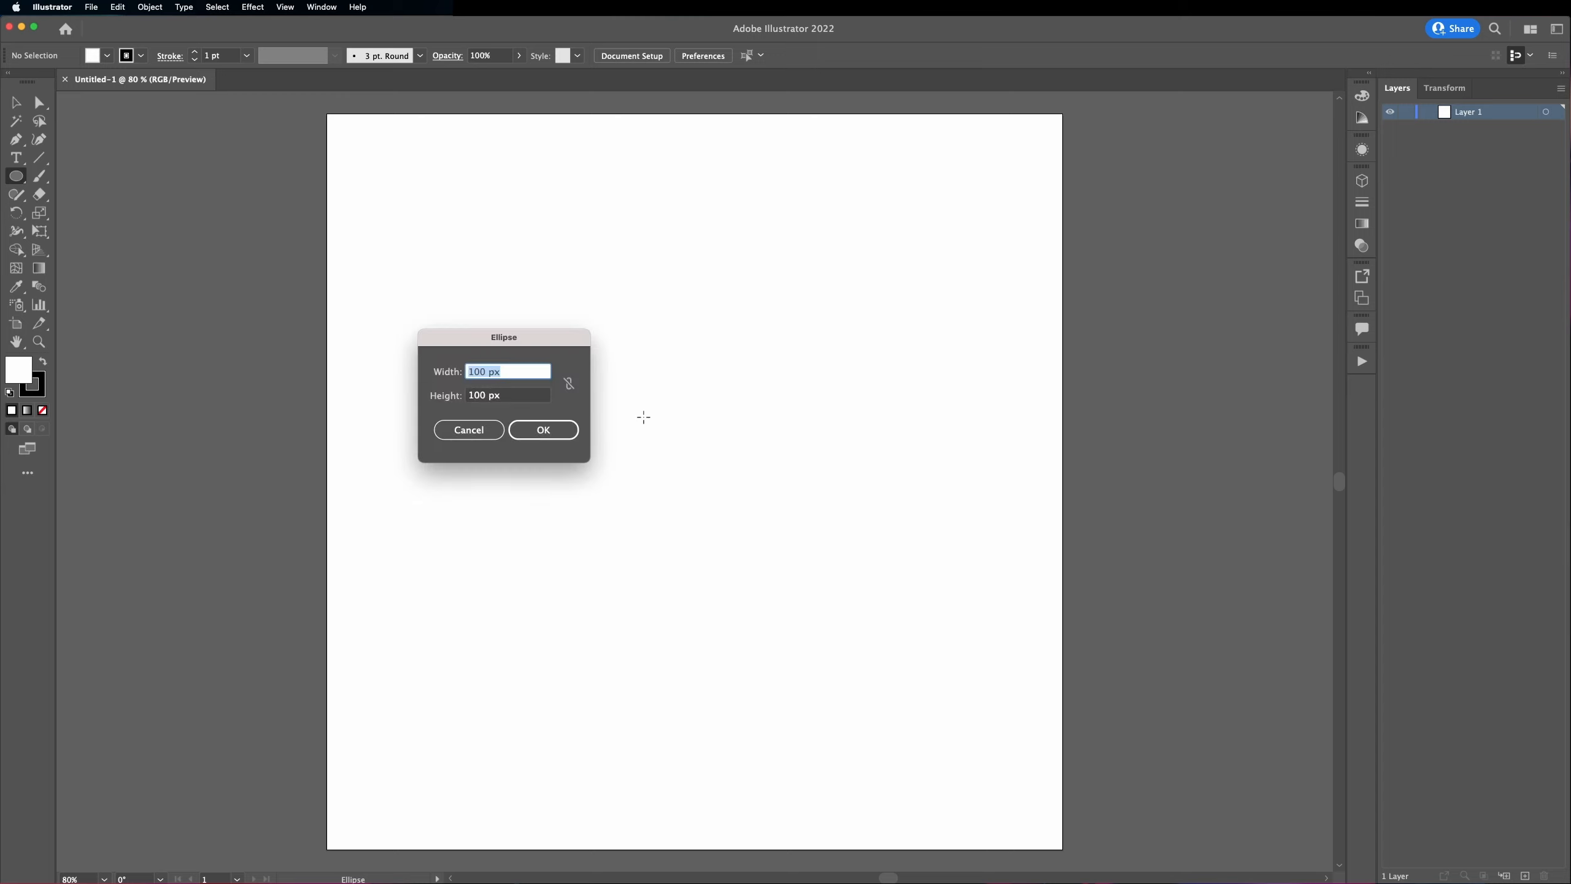
pyautogui.write('410')
pyautogui.press('Tab')
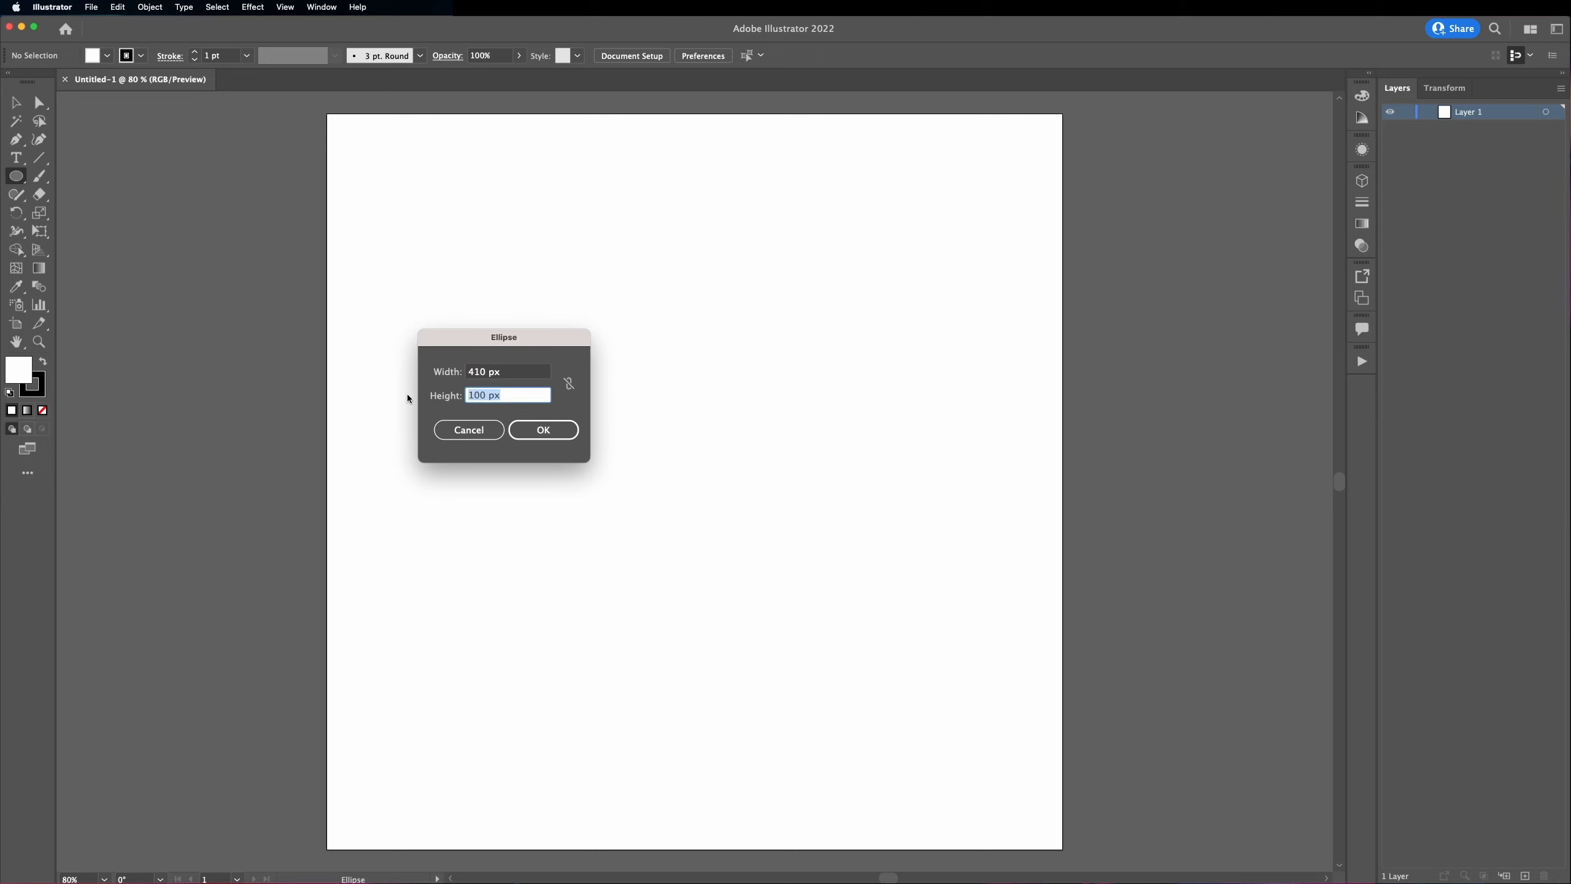
pyautogui.write('480')
pyautogui.click(541, 431)
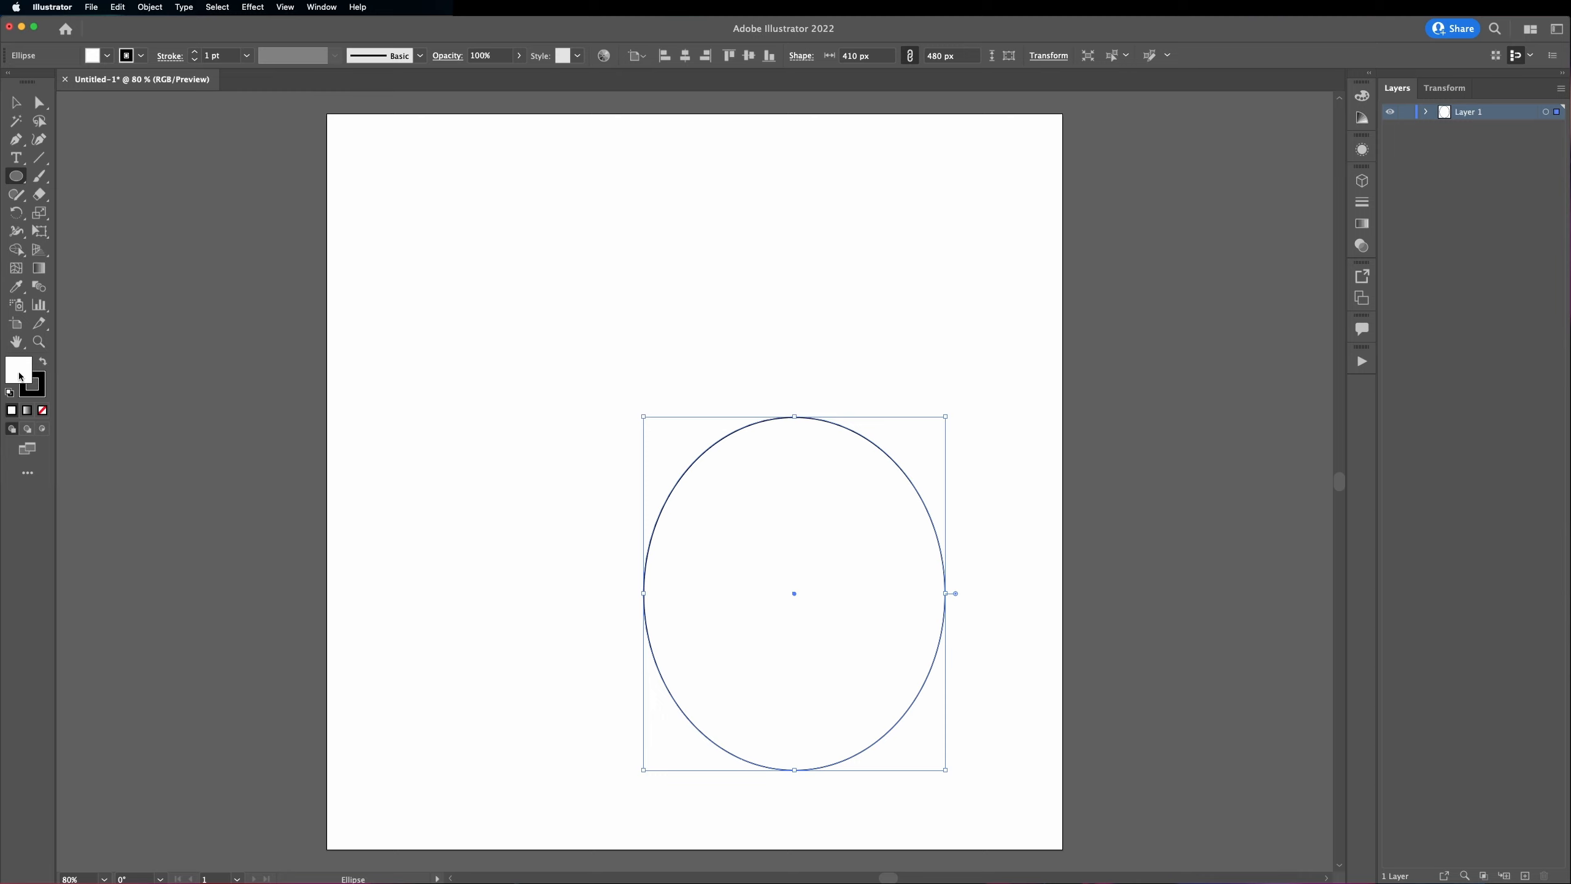
# Step: Fill the large ellipse with black (000000) and remove its stroke
pyautogui.doubleClick(33, 374)
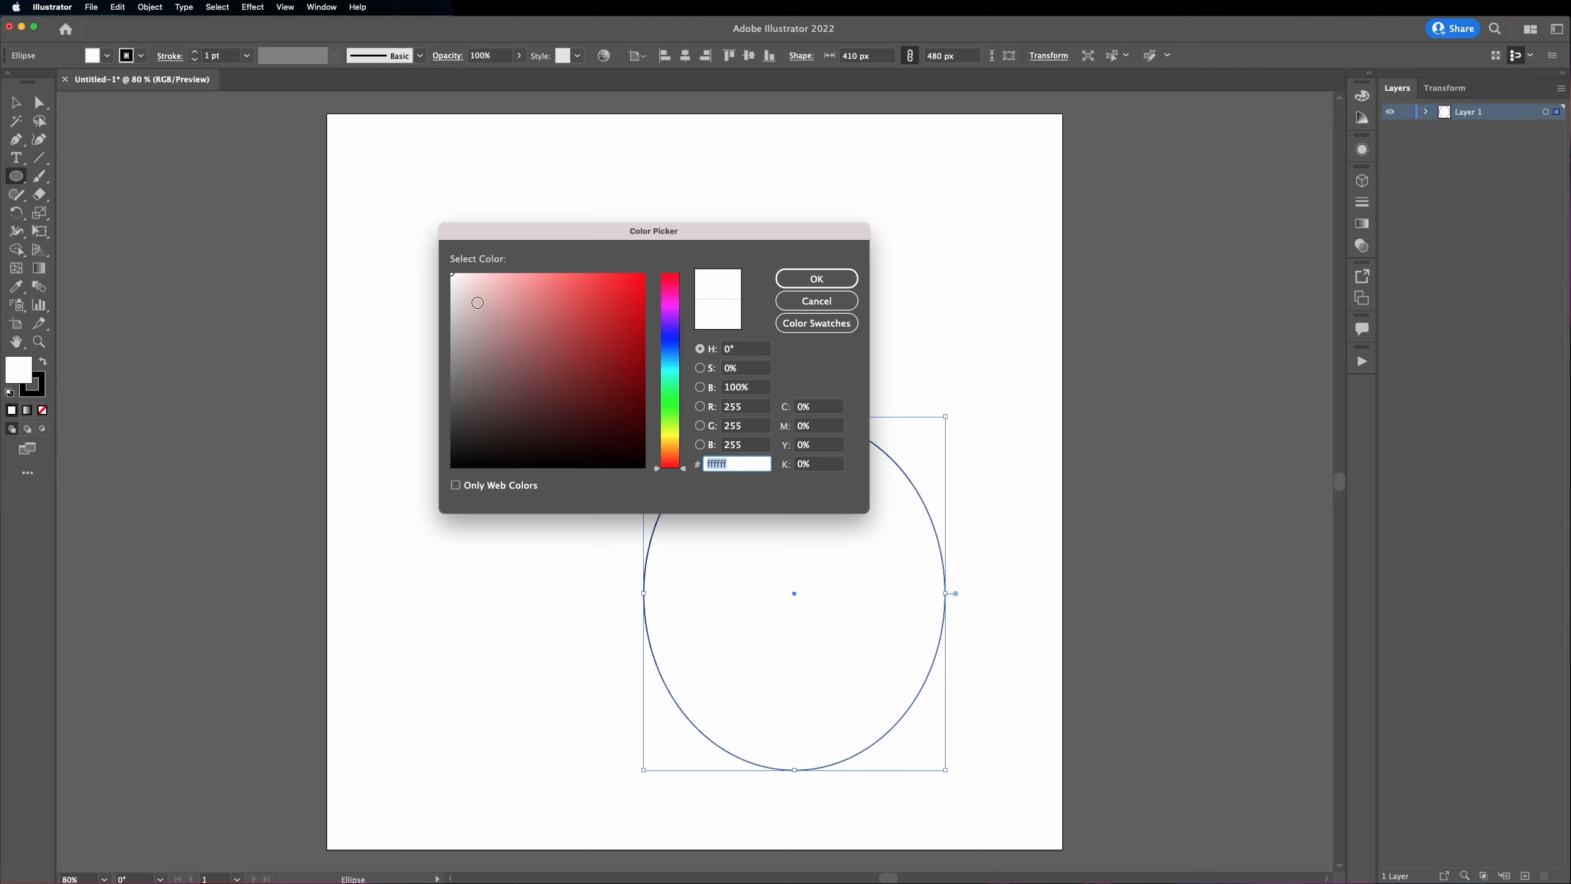
pyautogui.write('000000')
pyautogui.click(816, 279)
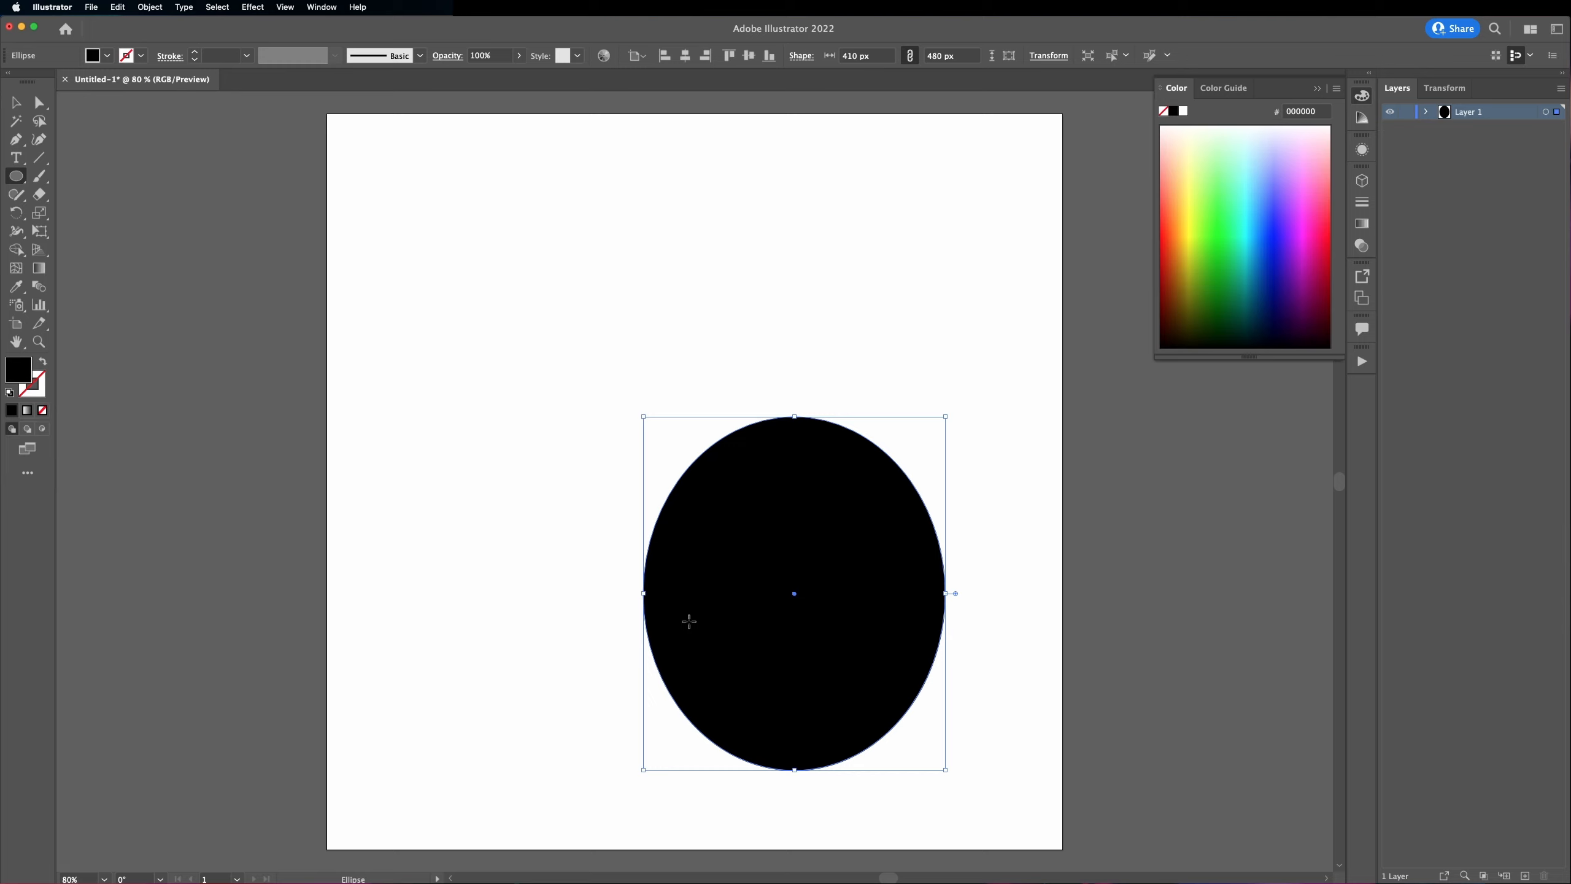
# Step: Draw a second ellipse 325 px wide and 256 px high, up and left of the large black ellipse
pyautogui.press('l')
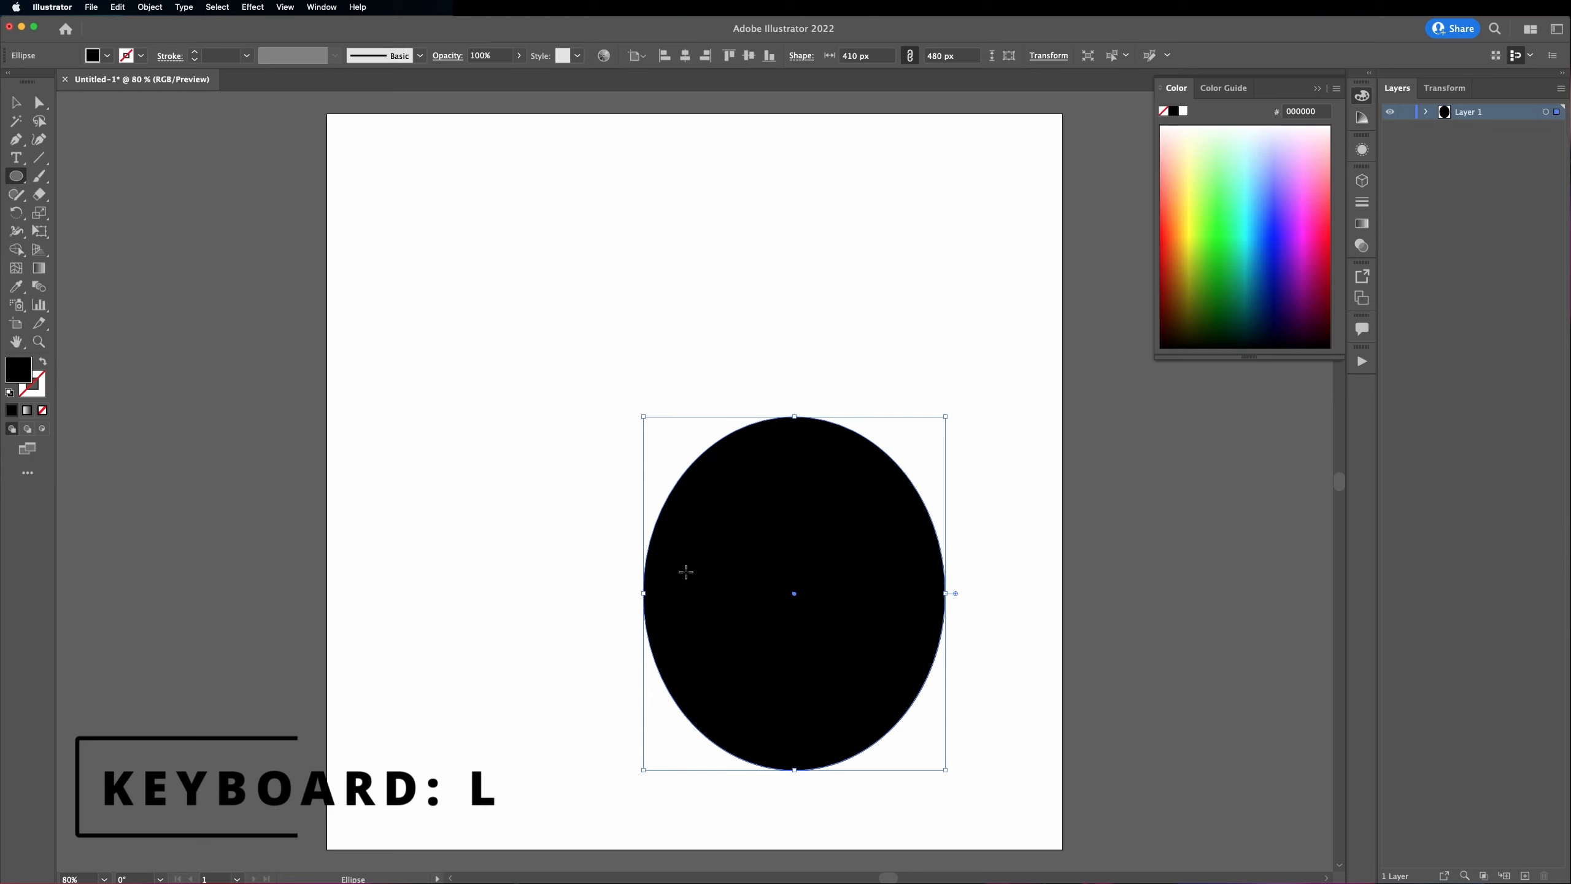
pyautogui.click(443, 370)
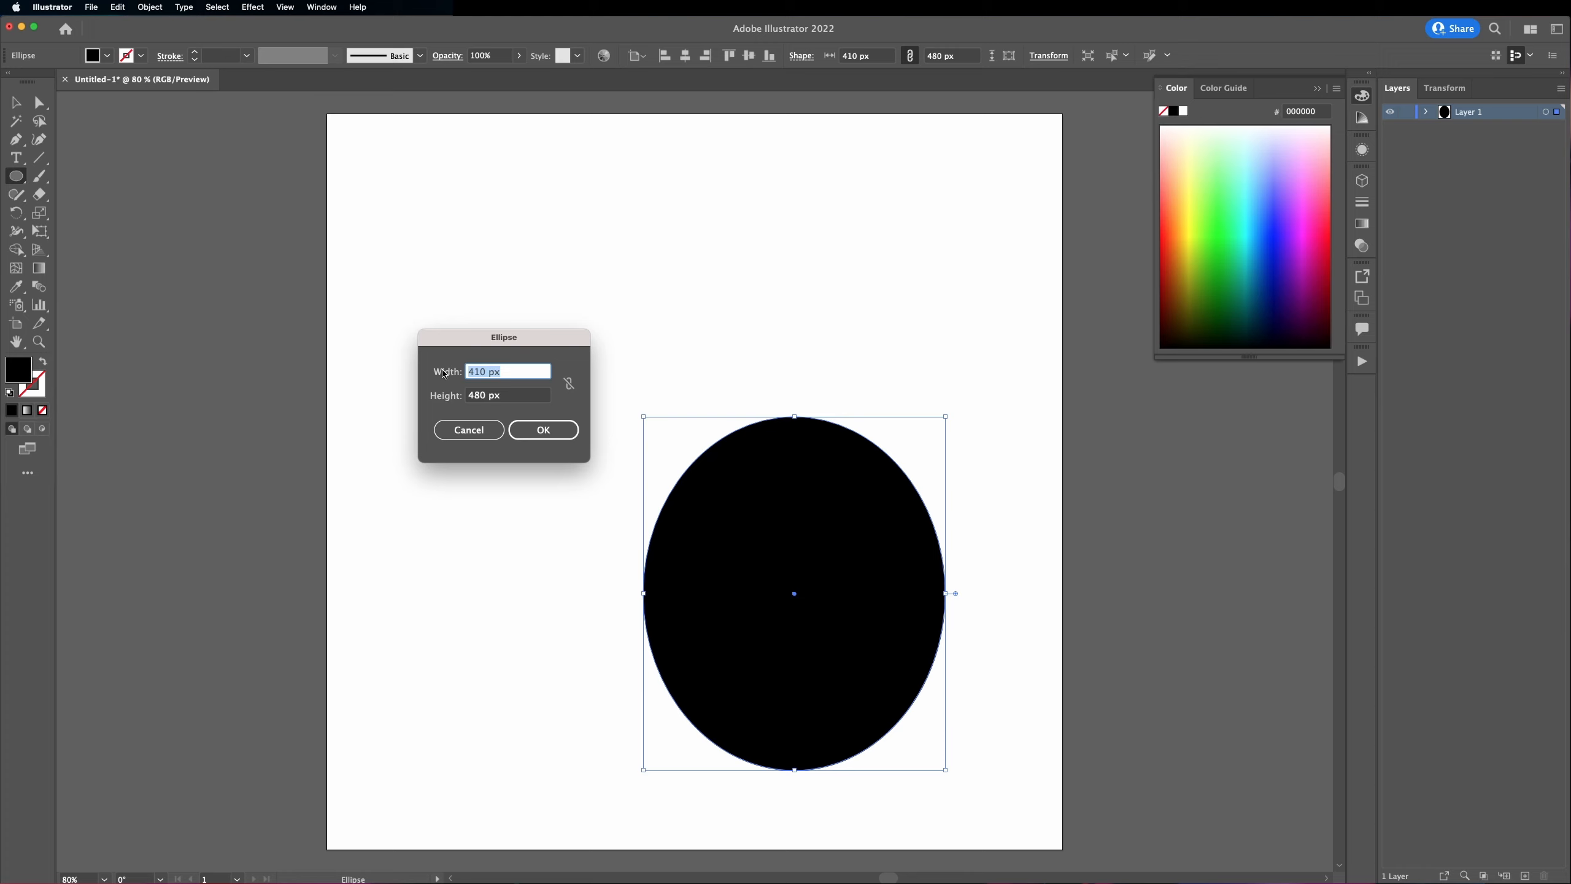
pyautogui.write('325')
pyautogui.press('Tab')
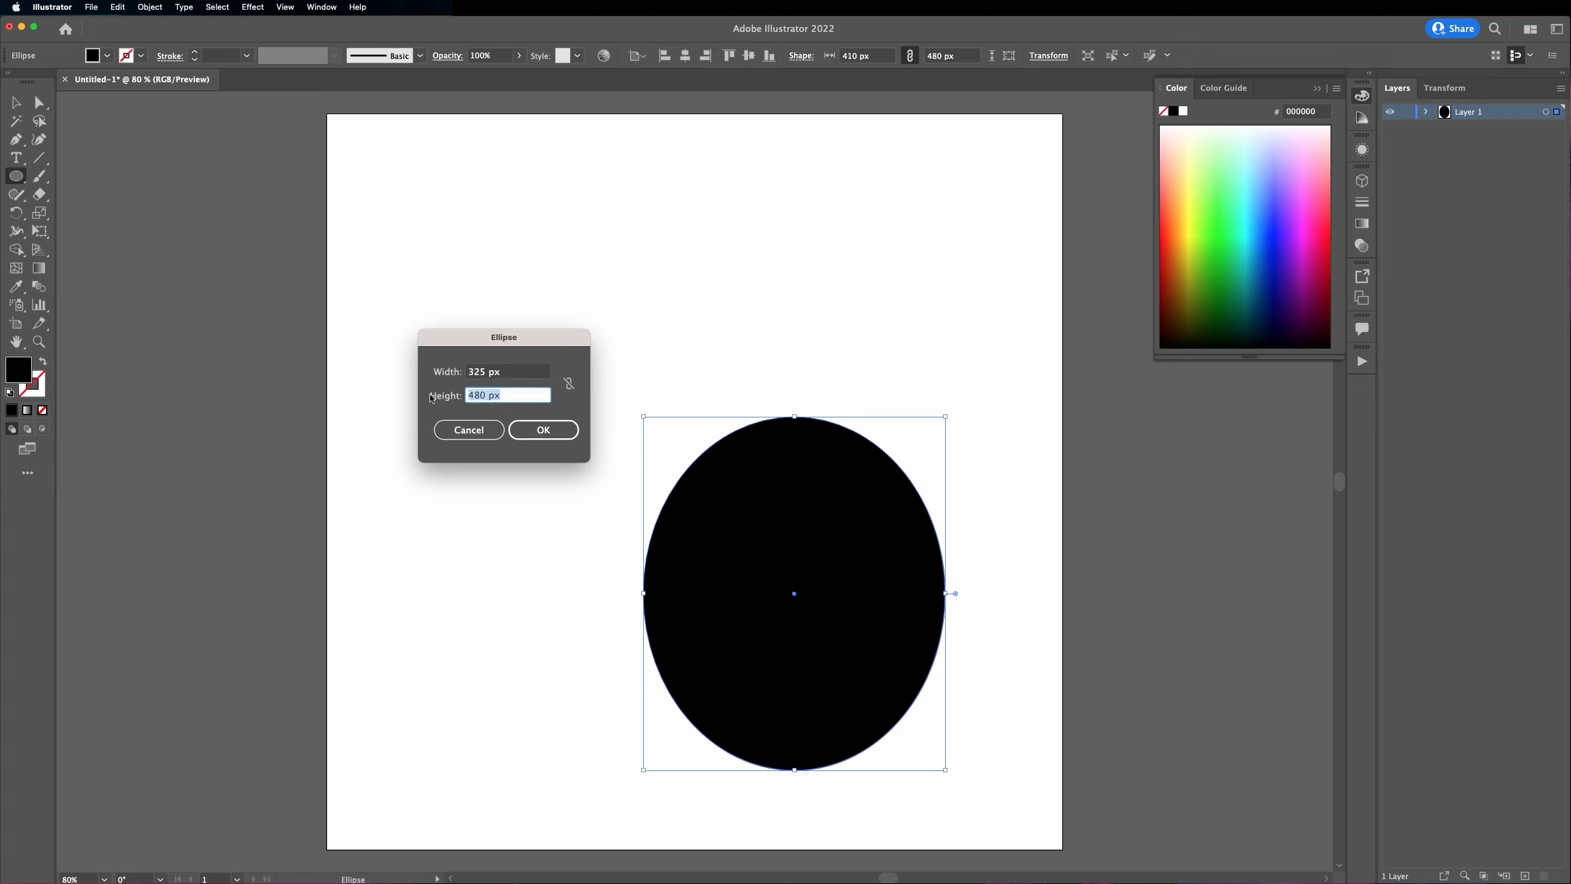
pyautogui.write('256')
pyautogui.click(544, 433)
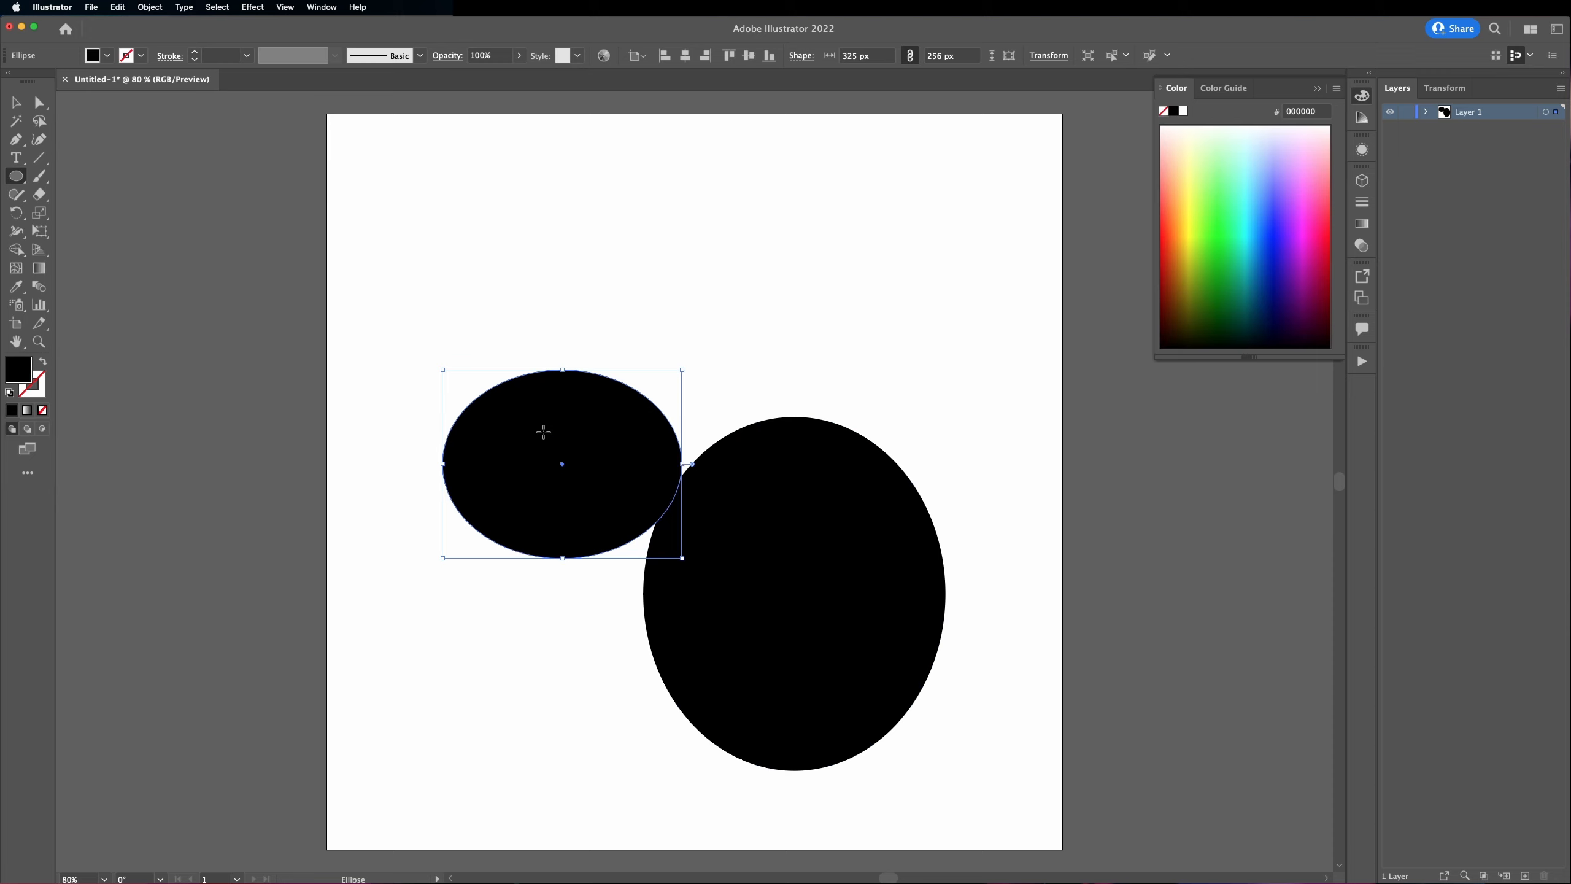
# Step: Fill the 325 × 256 px ellipse with white and move it off the artboard, beyond its right edge
pyautogui.doubleClick(19, 371)
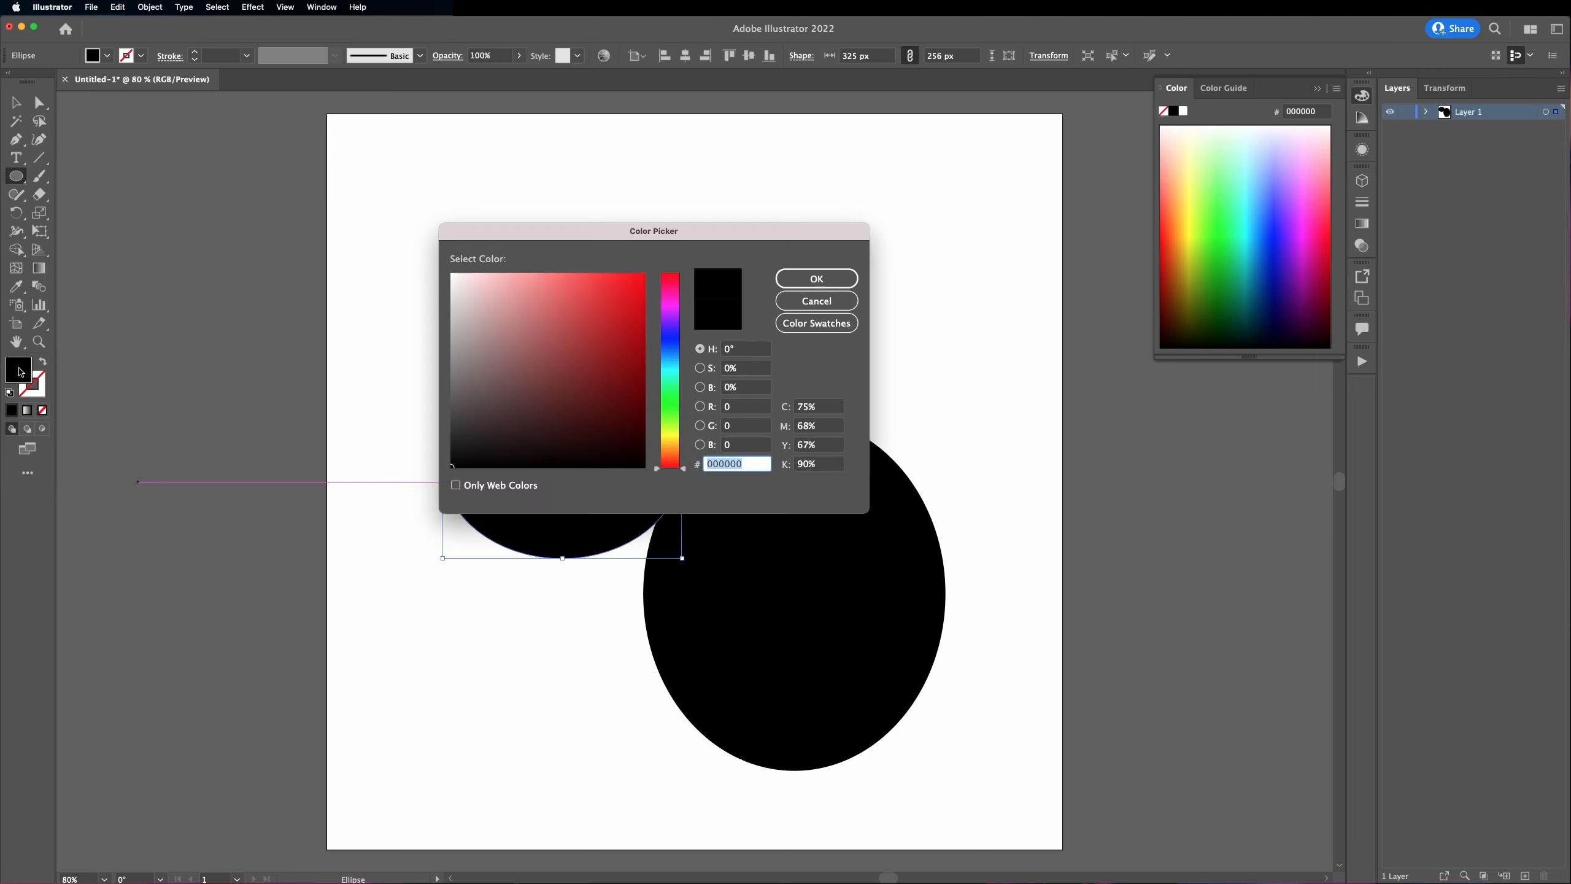
pyautogui.click(452, 274)
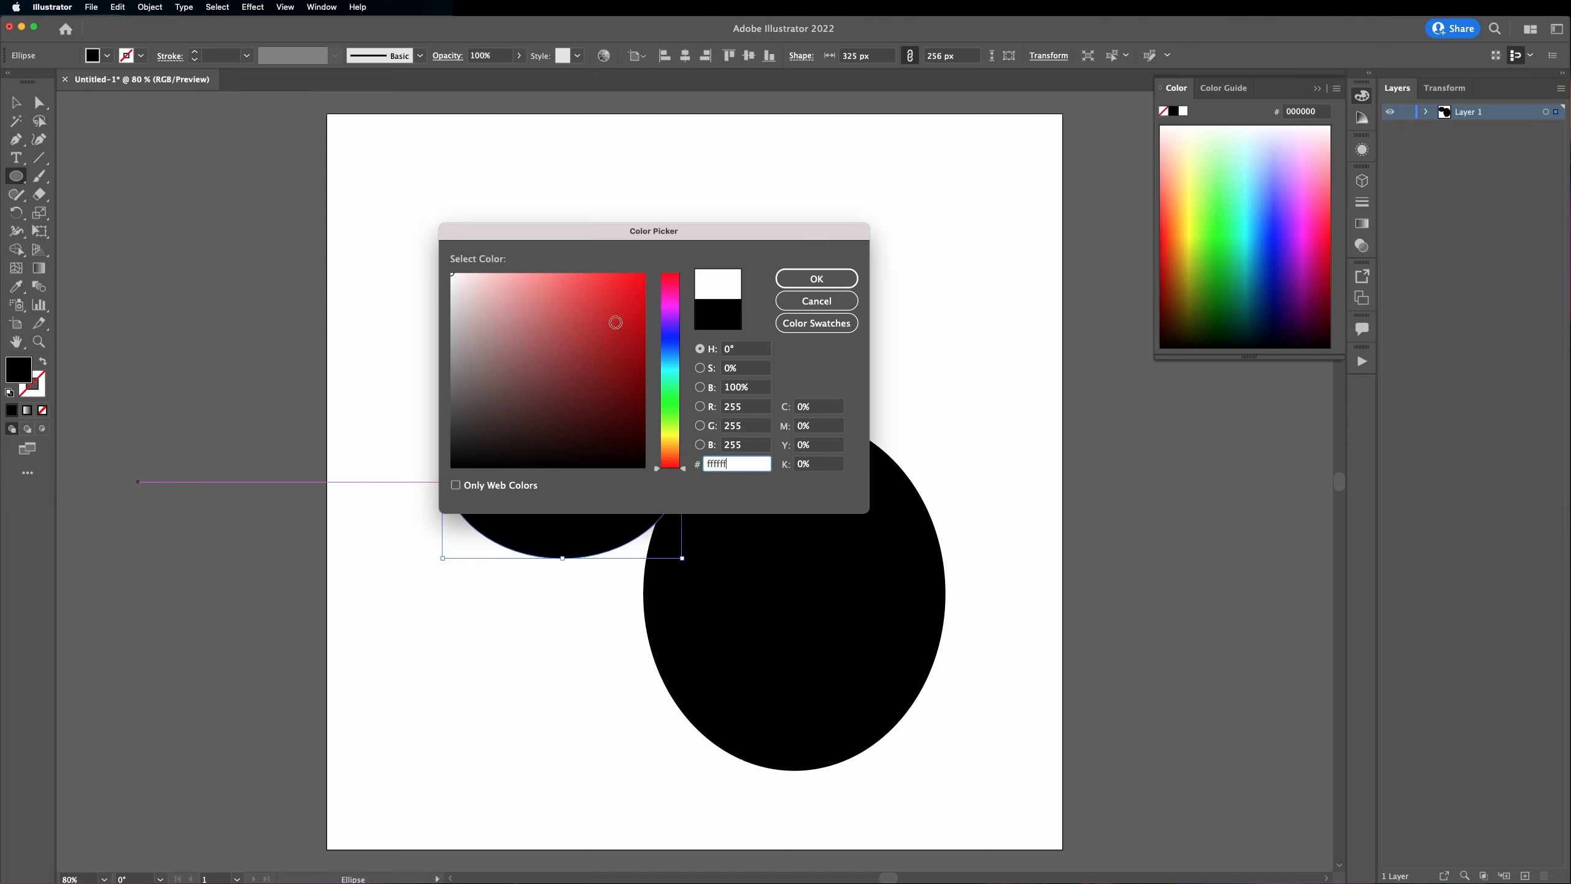
pyautogui.click(837, 282)
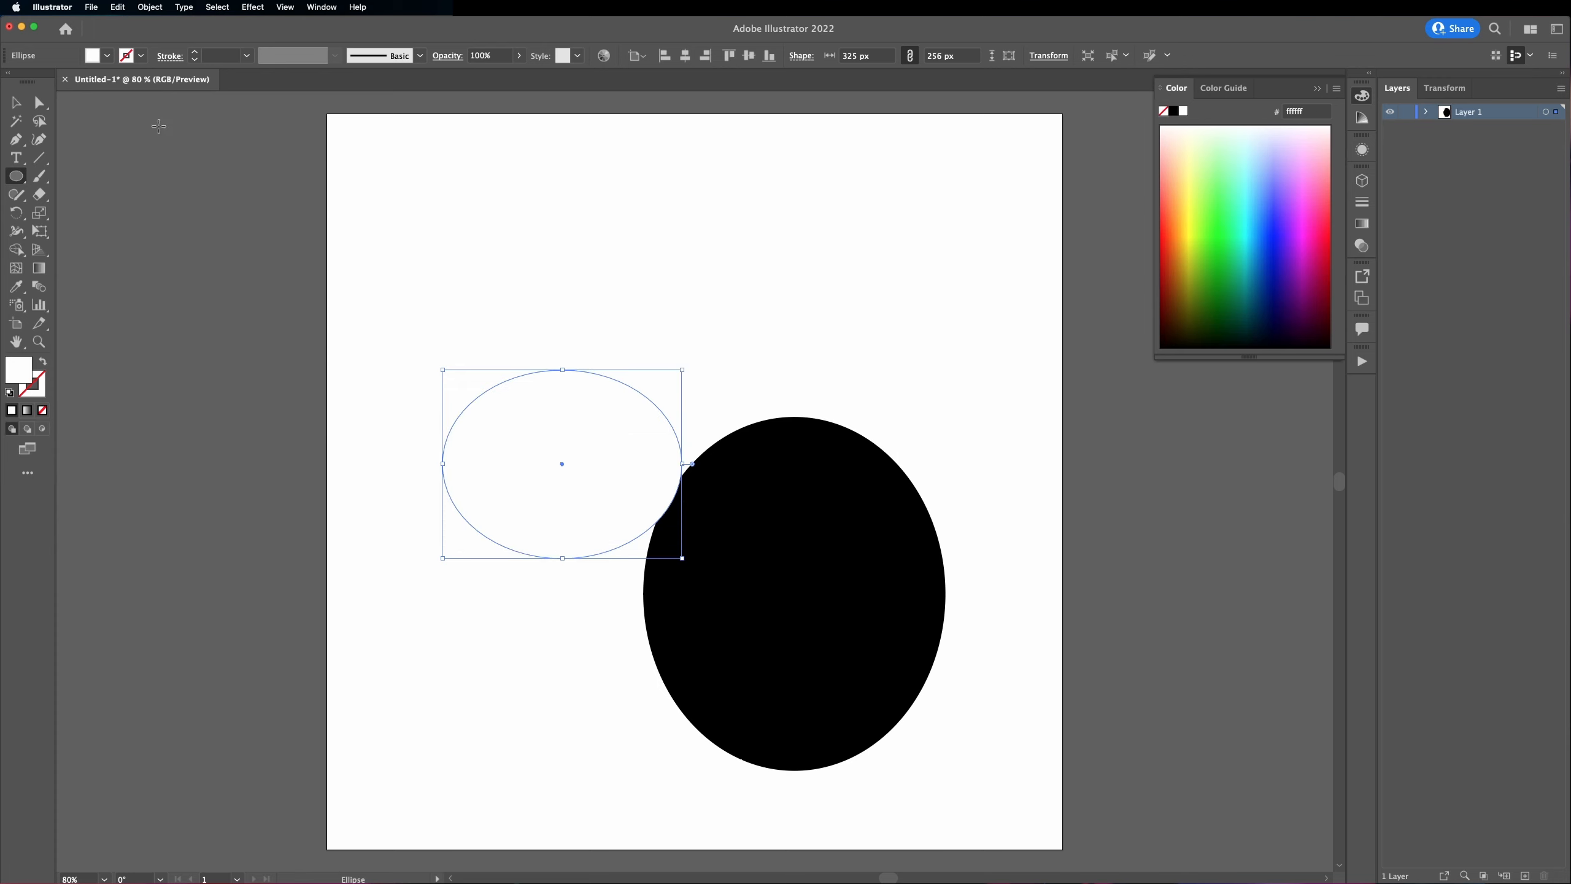
pyautogui.press('v')
pyautogui.moveTo(525, 470); pyautogui.dragTo(1160, 699)
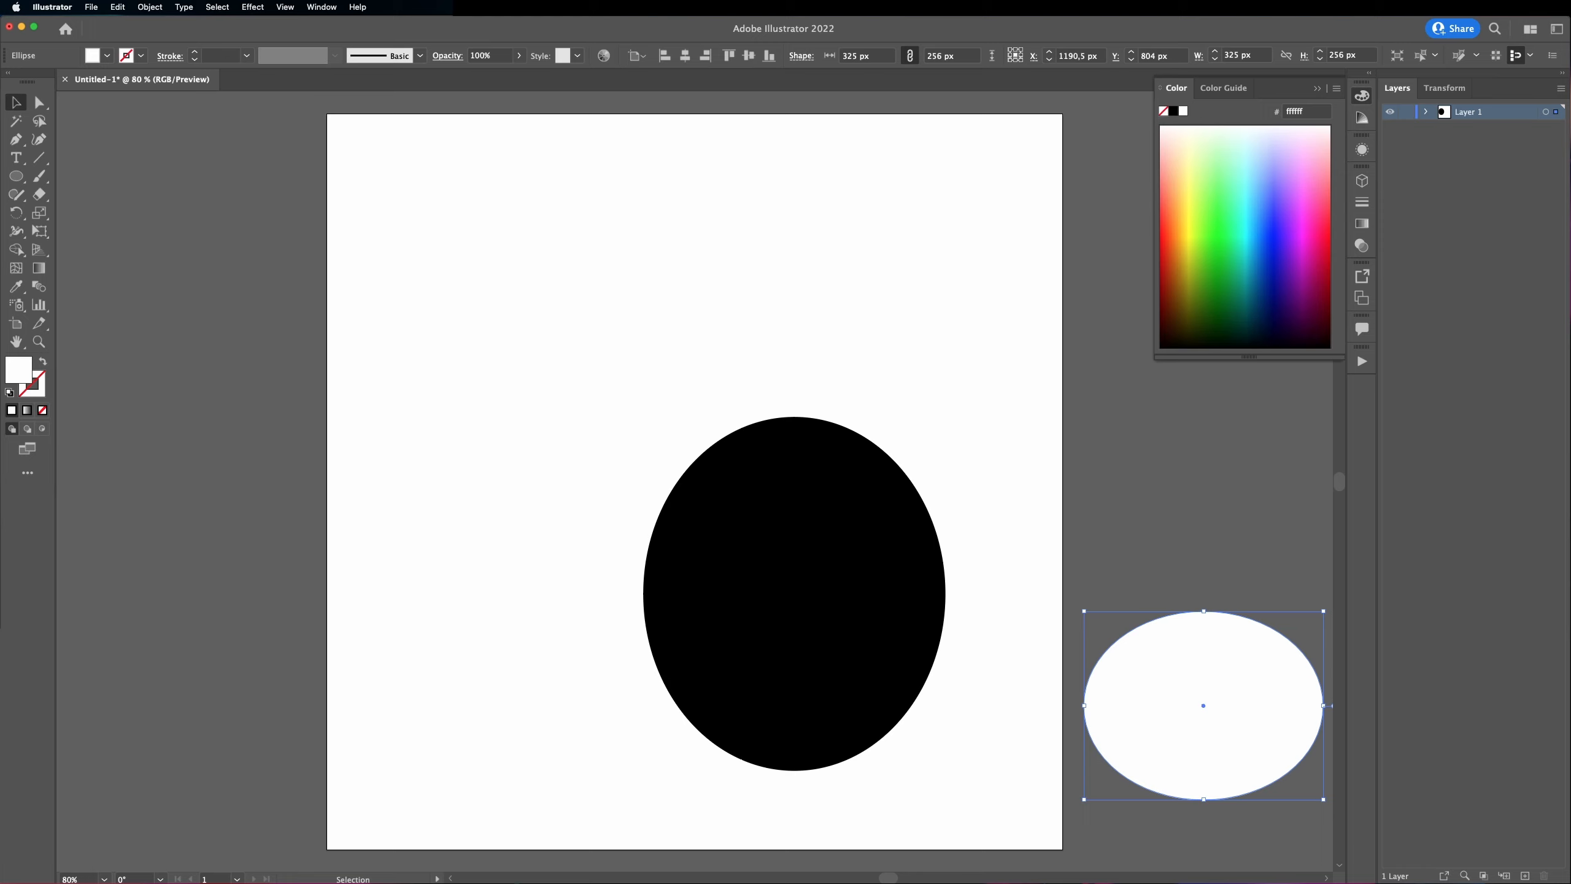
# Step: Draw a 50 × 50 px white circle and move it off the artboard, beyond its left edge
pyautogui.press('l')
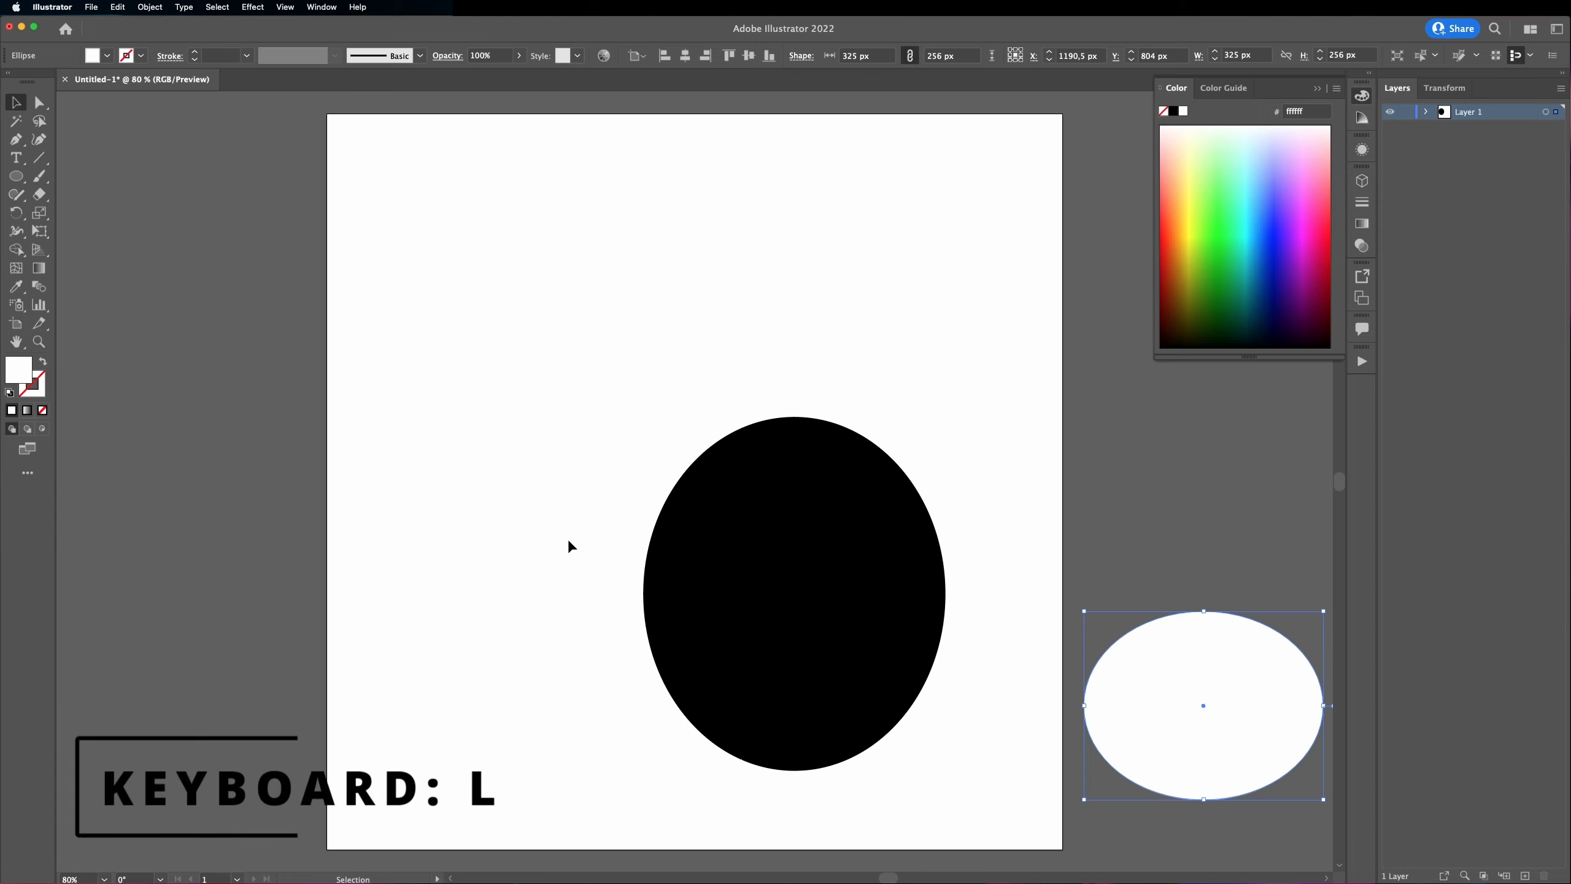
pyautogui.click(497, 478)
pyautogui.write('50')
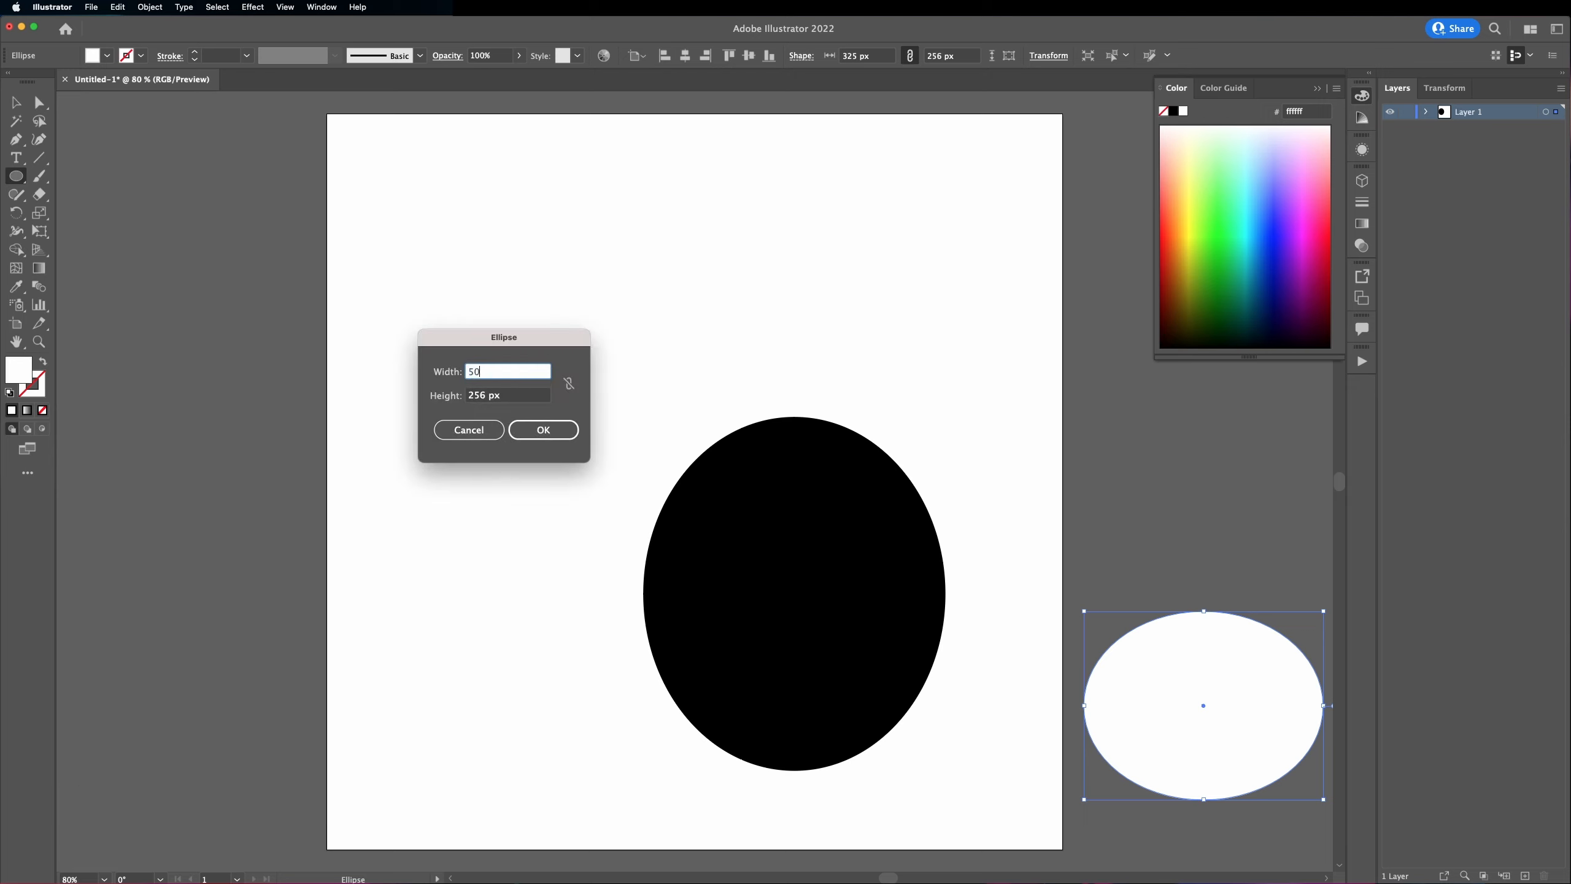
pyautogui.press('Tab')
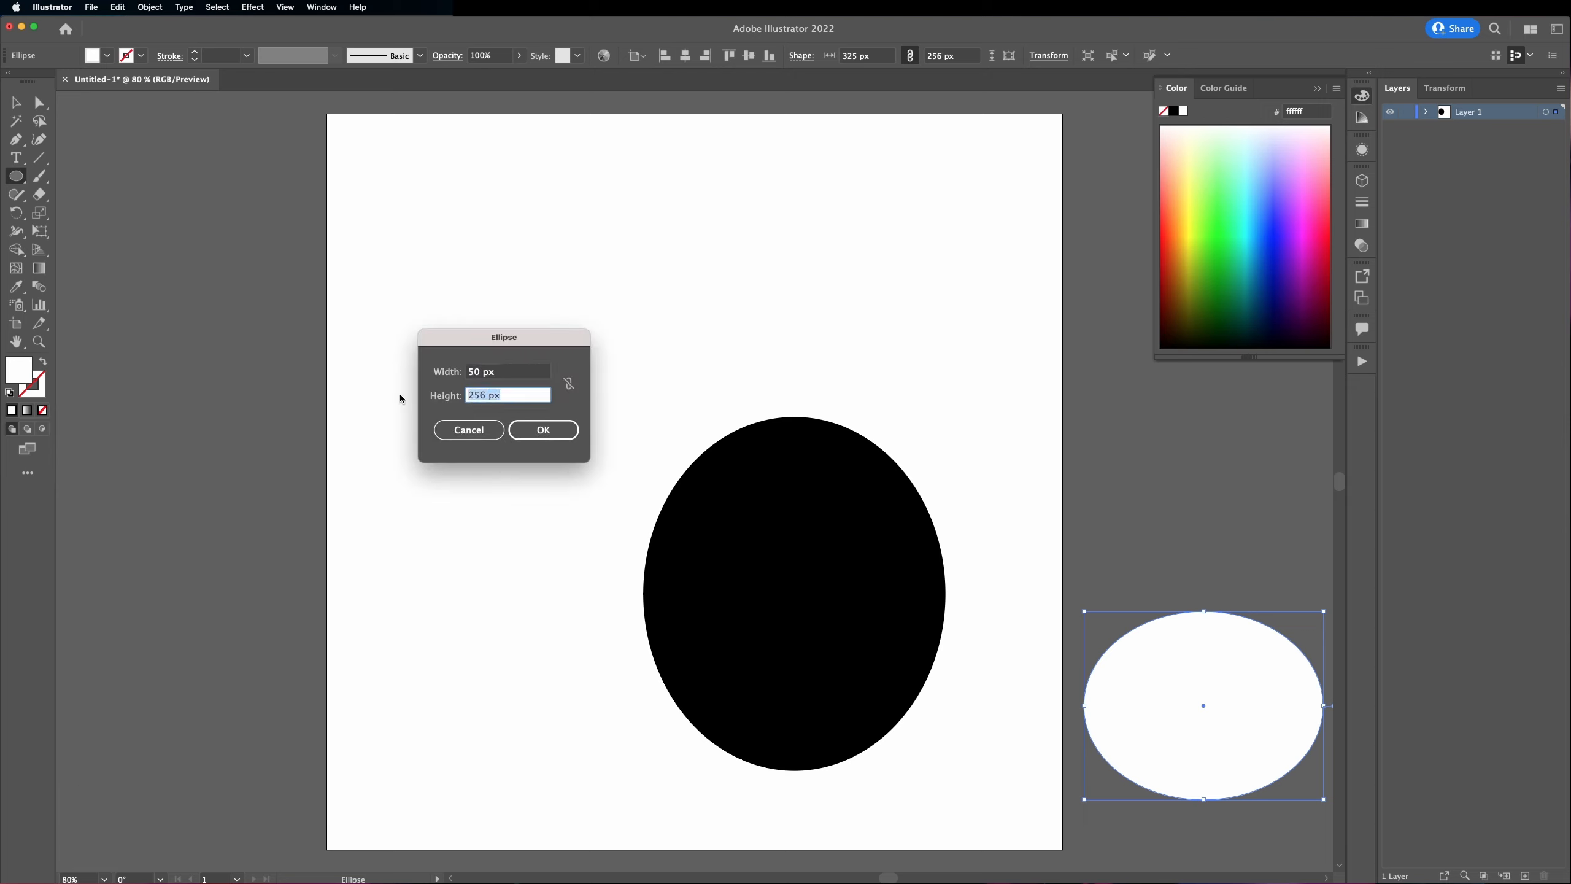
pyautogui.write('50')
pyautogui.click(525, 427)
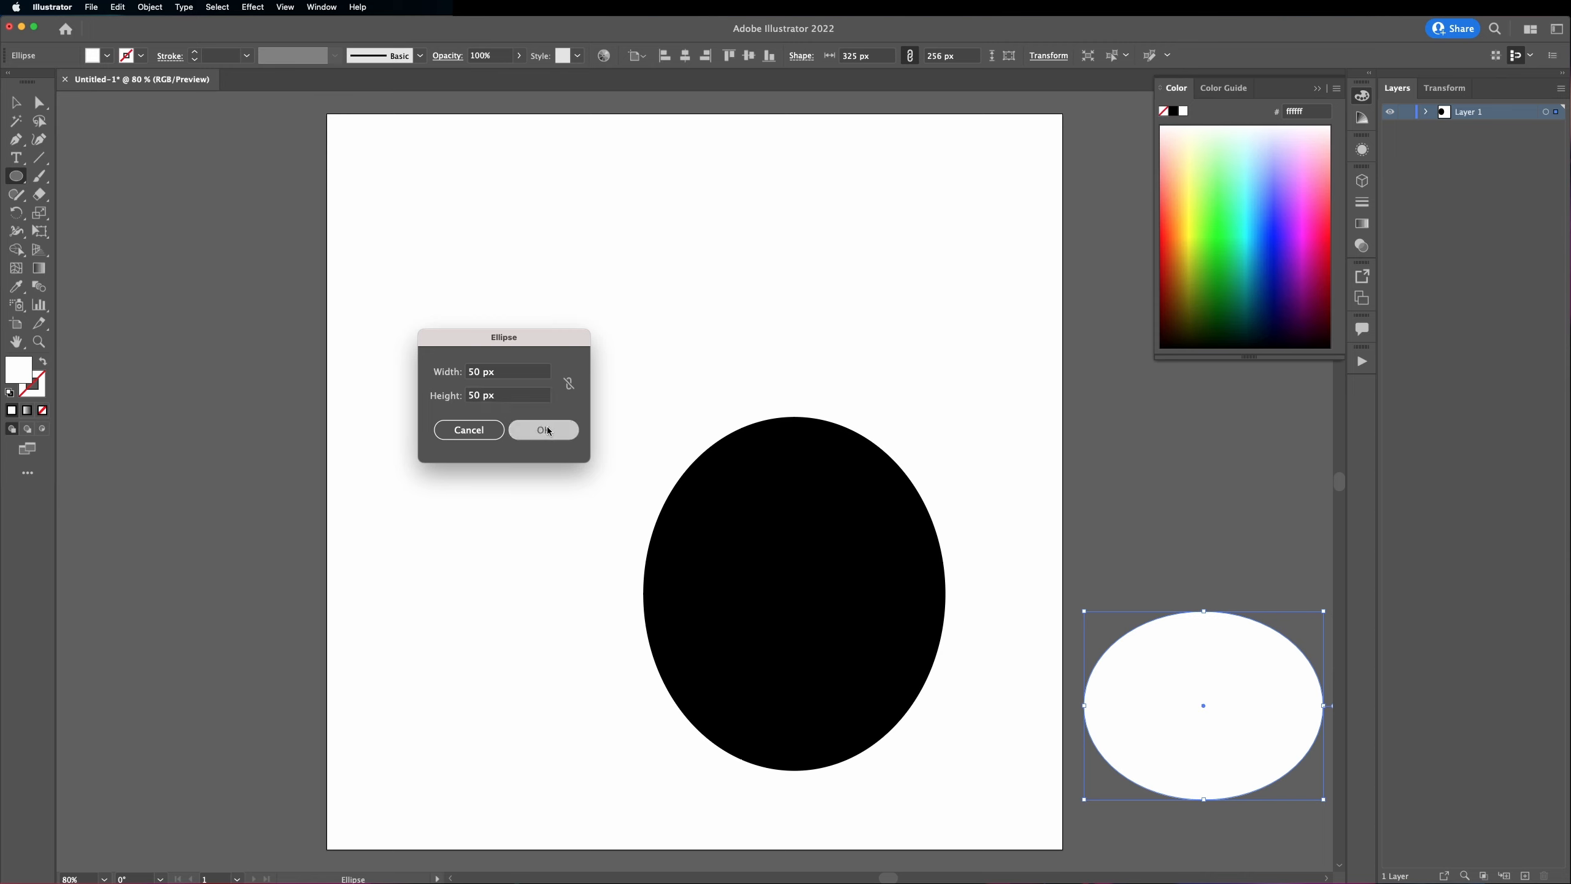
pyautogui.press('v')
pyautogui.moveTo(524, 502); pyautogui.dragTo(253, 486)
# Step: Draw a 17 × 17 px circle beside the 50 px white circle and fill it with black (000000)
pyautogui.press('l')
pyautogui.click(253, 486)
pyautogui.write('17')
pyautogui.press('Tab')
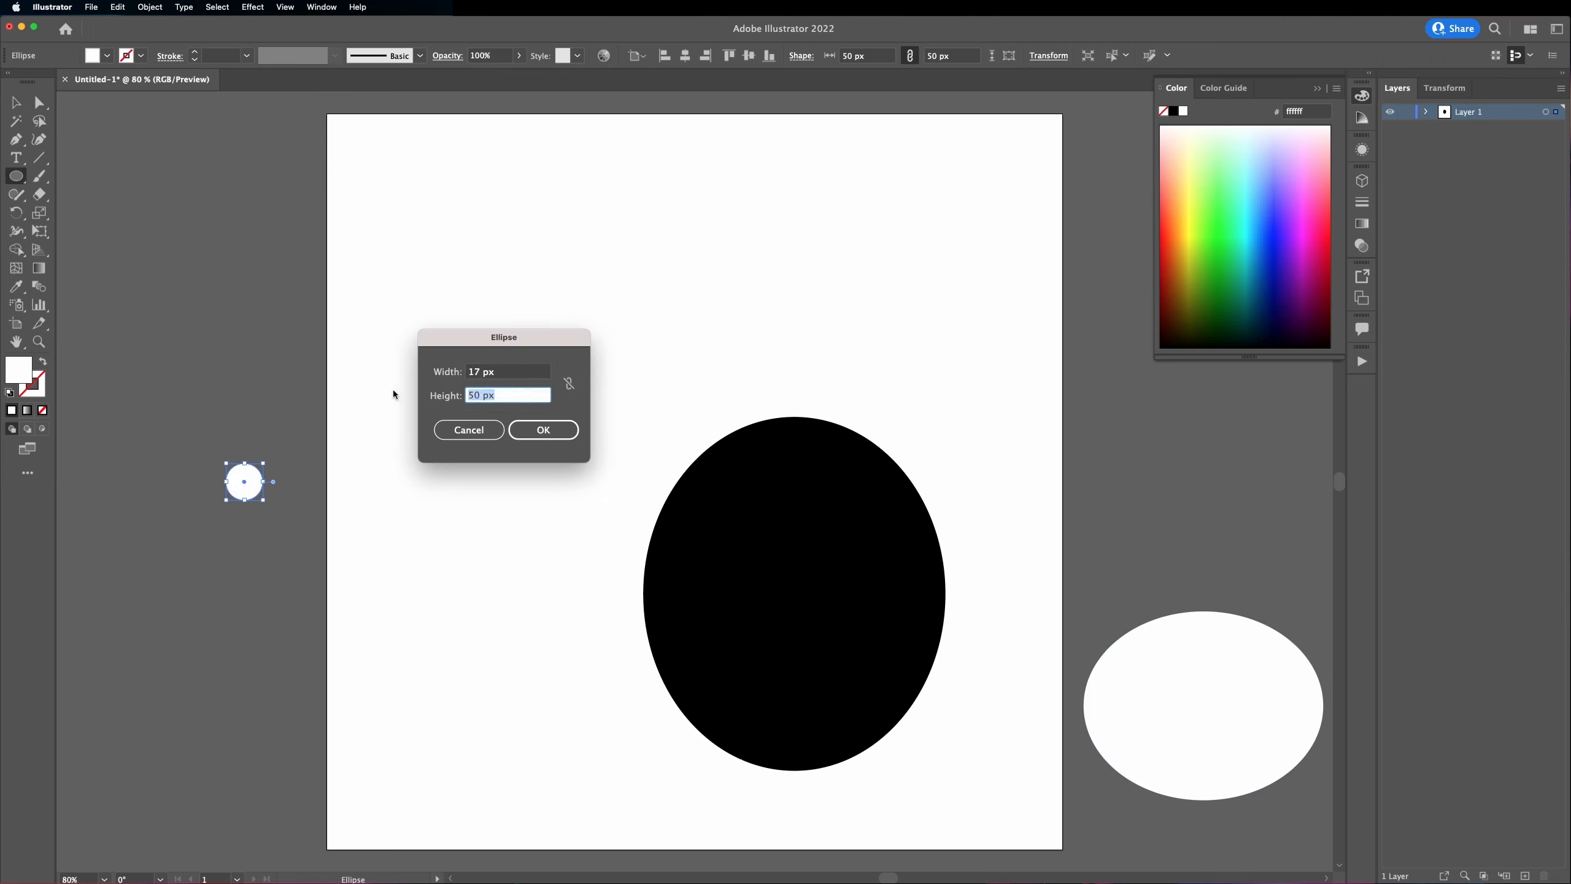
pyautogui.write('17')
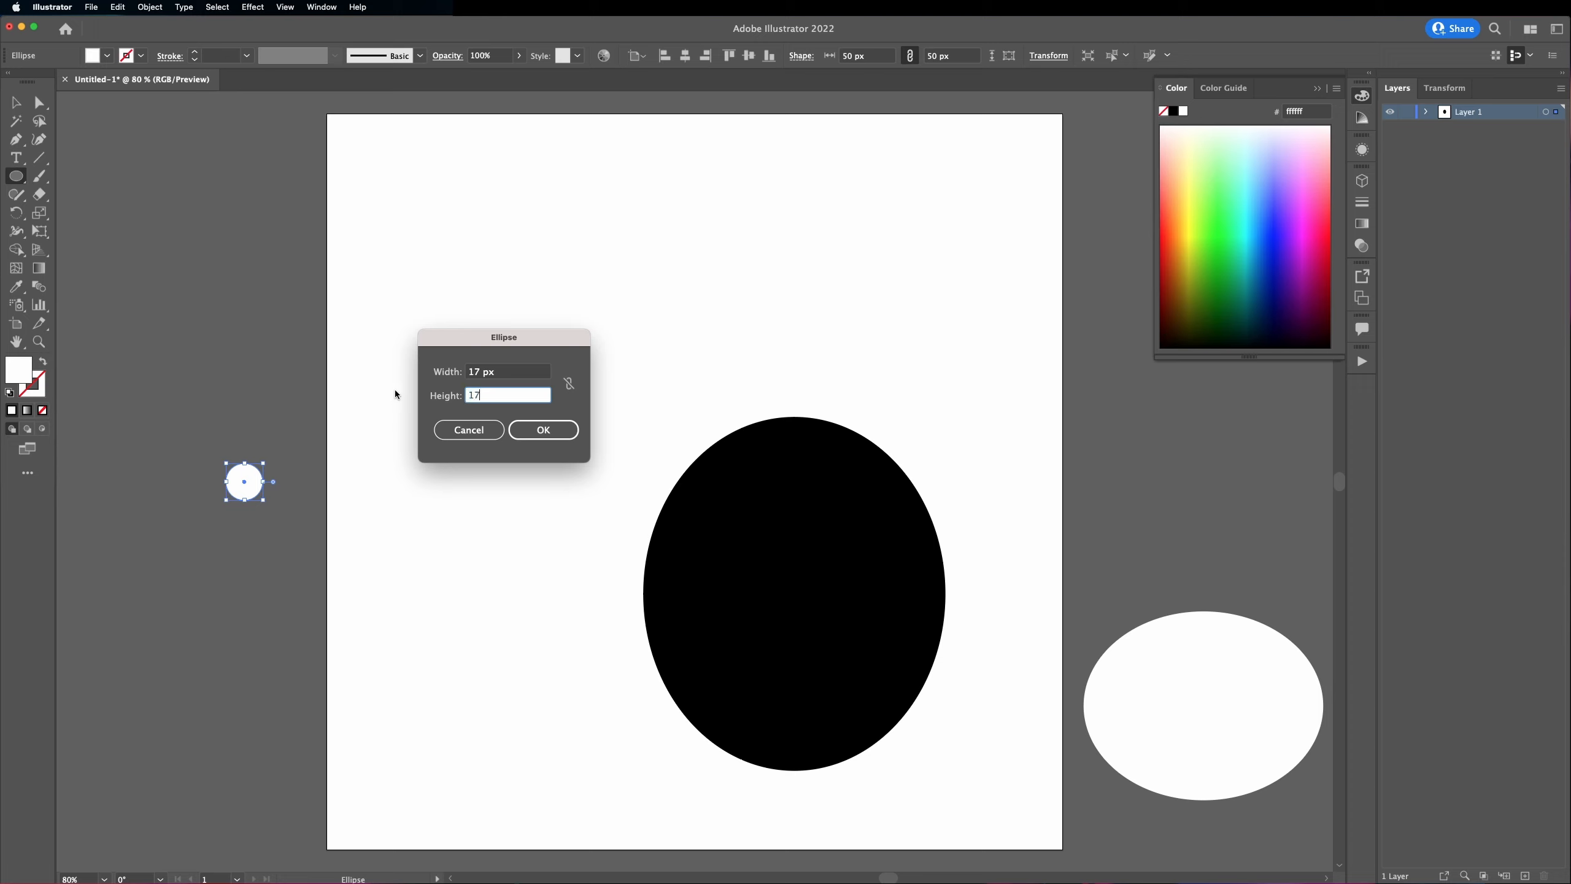
pyautogui.click(561, 432)
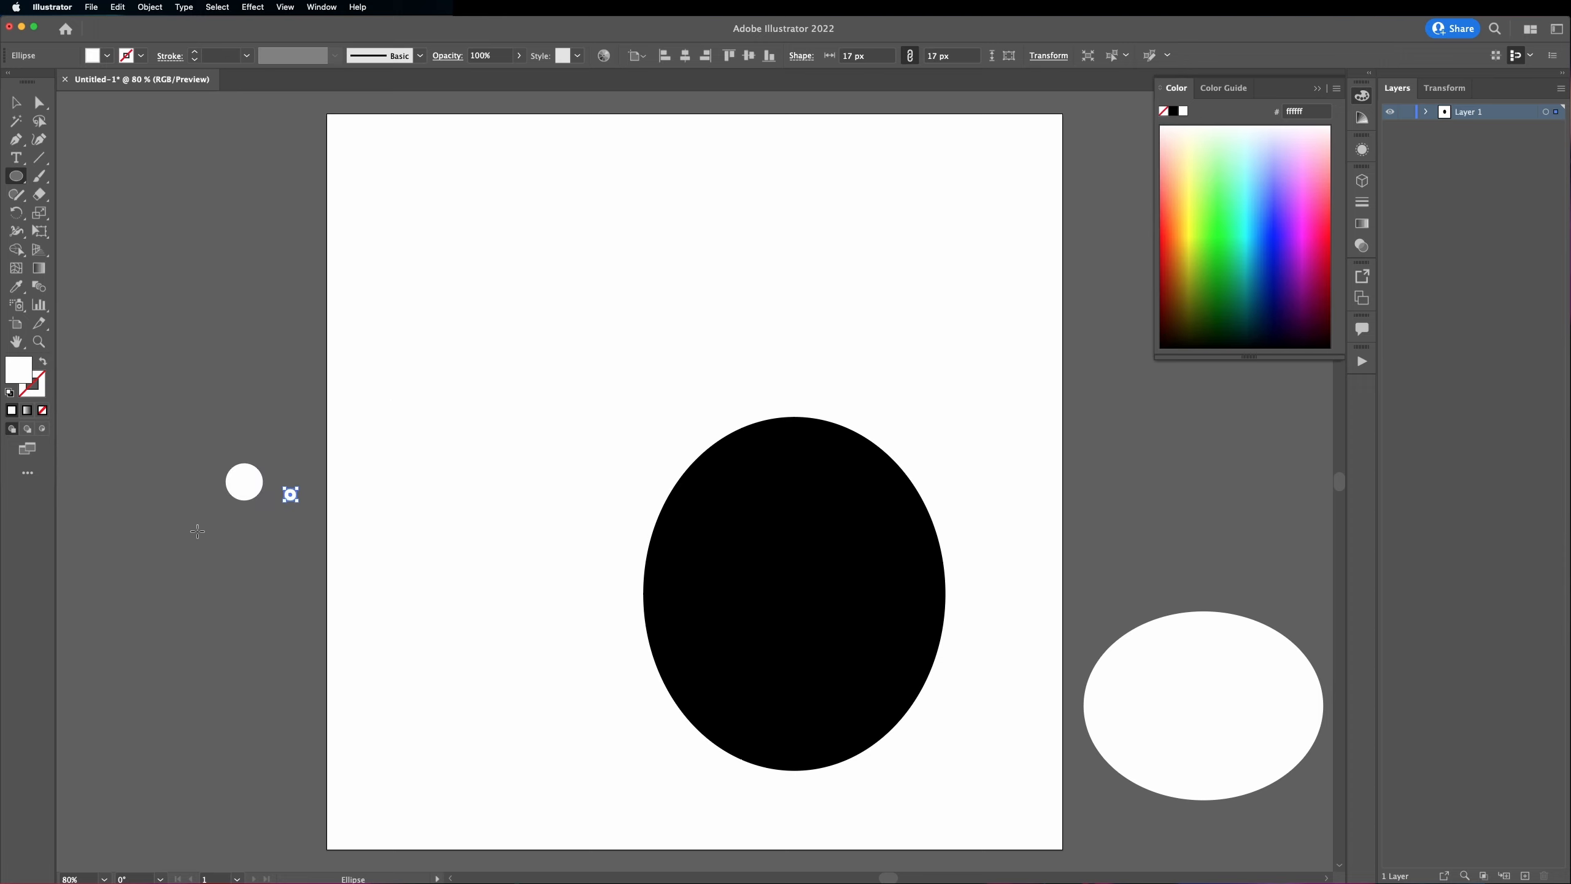
pyautogui.doubleClick(25, 370)
pyautogui.moveTo(504, 449); pyautogui.dragTo(424, 481)
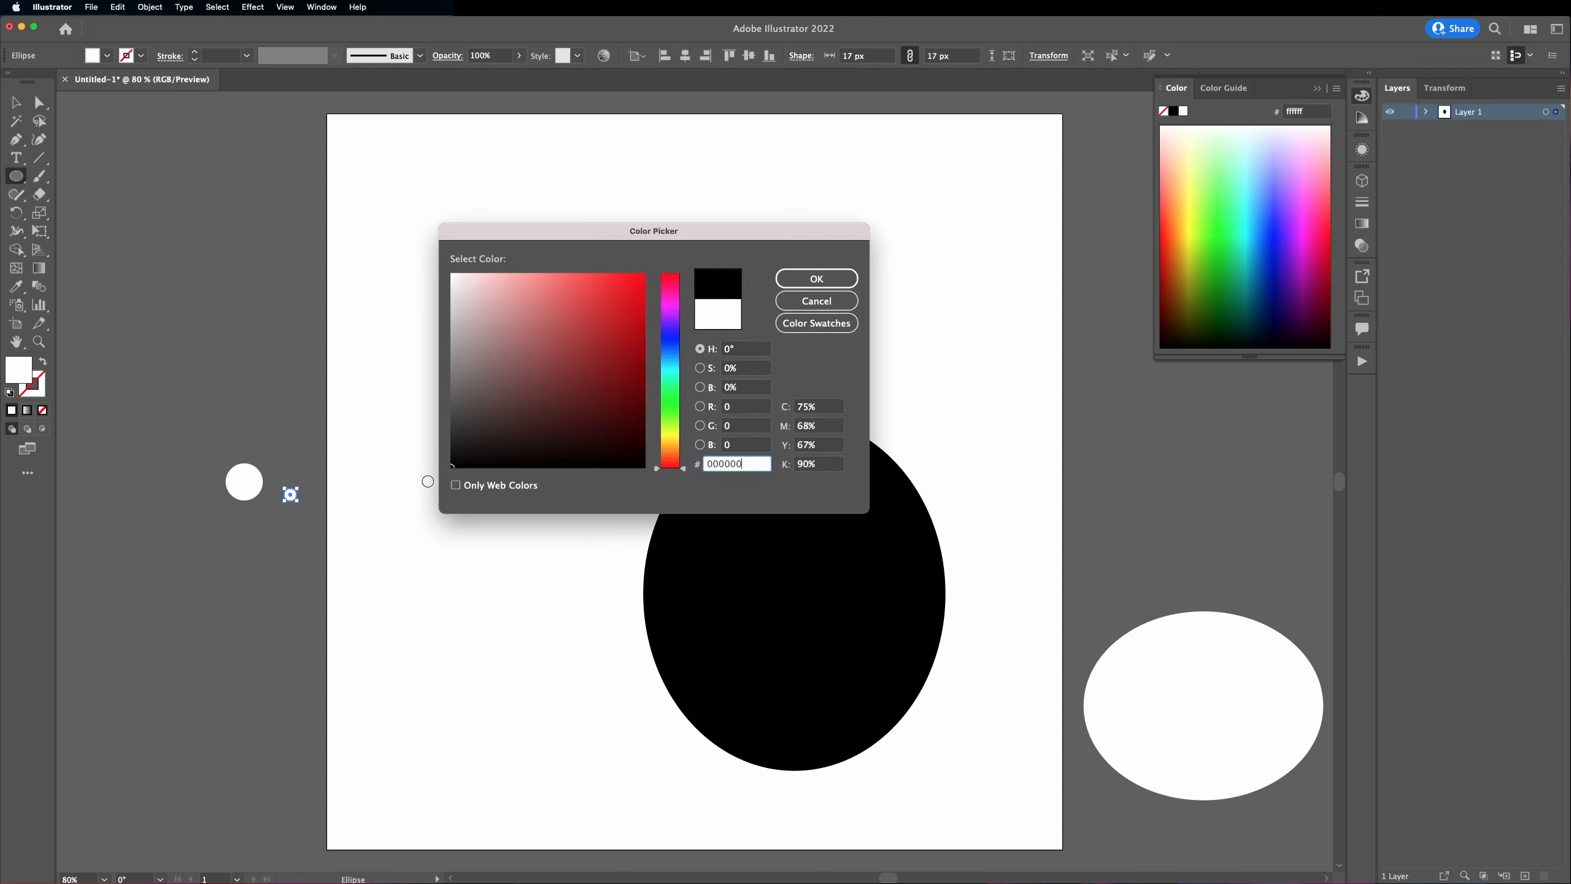
pyautogui.click(815, 278)
# Step: Draw a 4 × 4 px circle above the small black circle and fill it with white
pyautogui.click(317, 376)
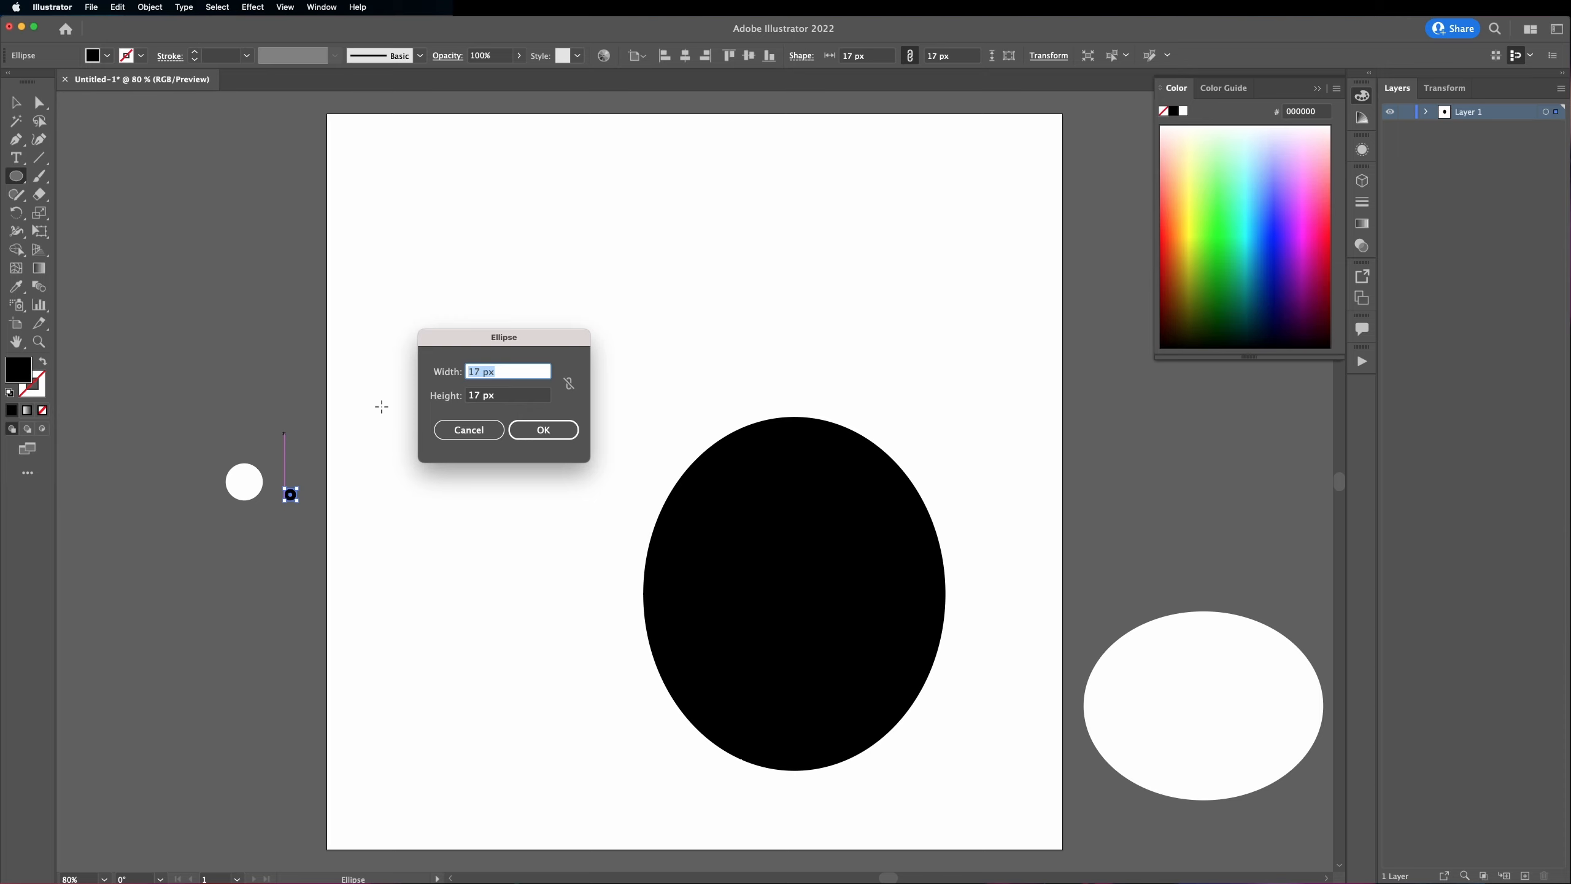
pyautogui.write('4')
pyautogui.press('Tab')
pyautogui.write('4')
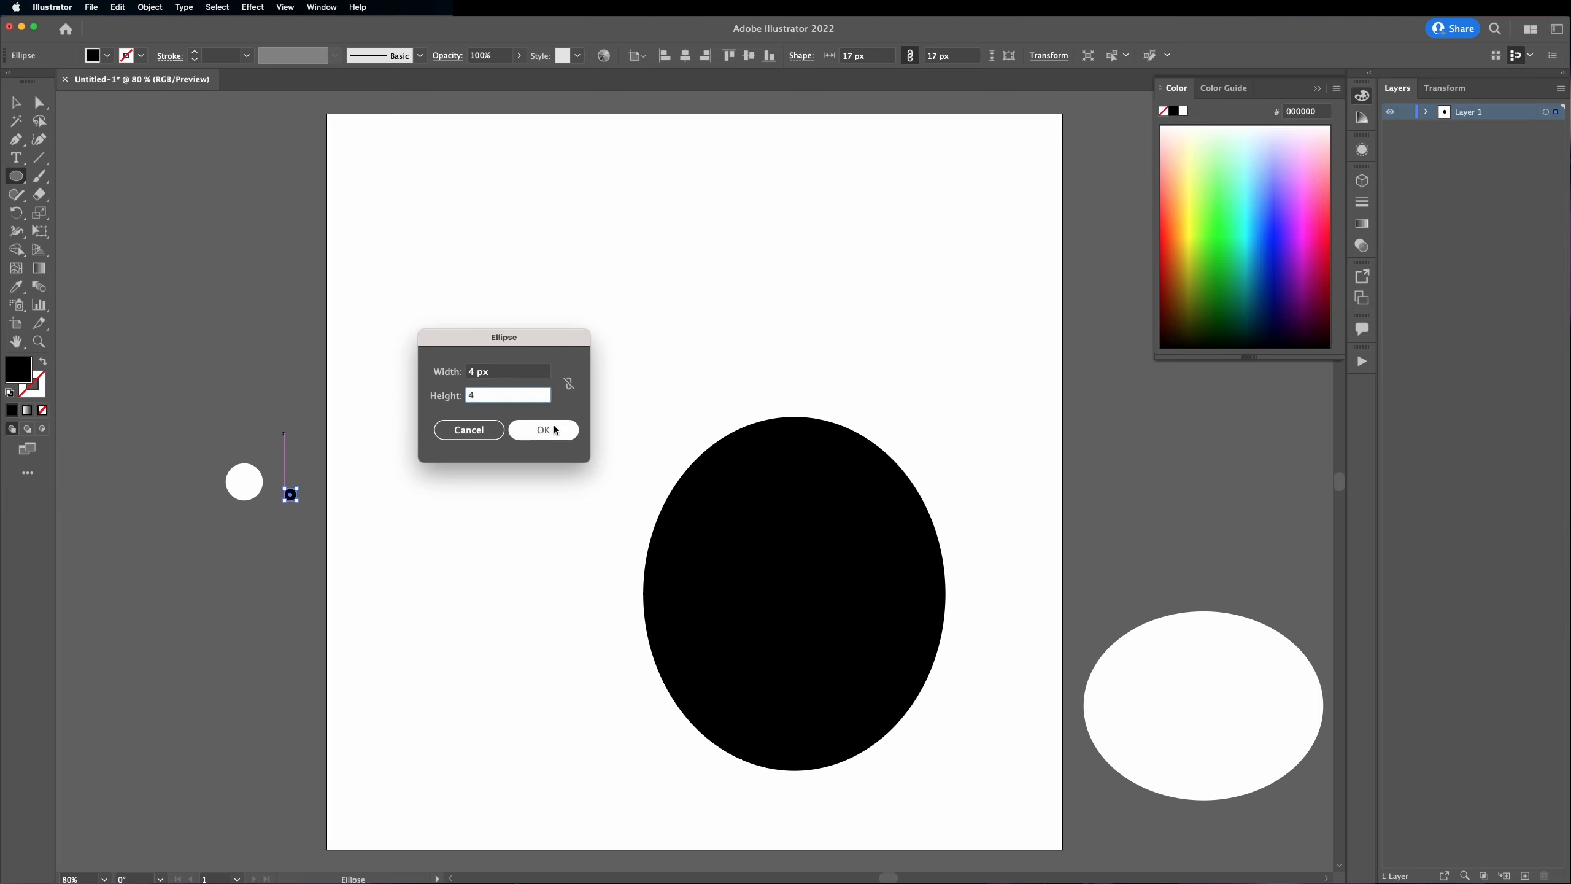
pyautogui.click(554, 430)
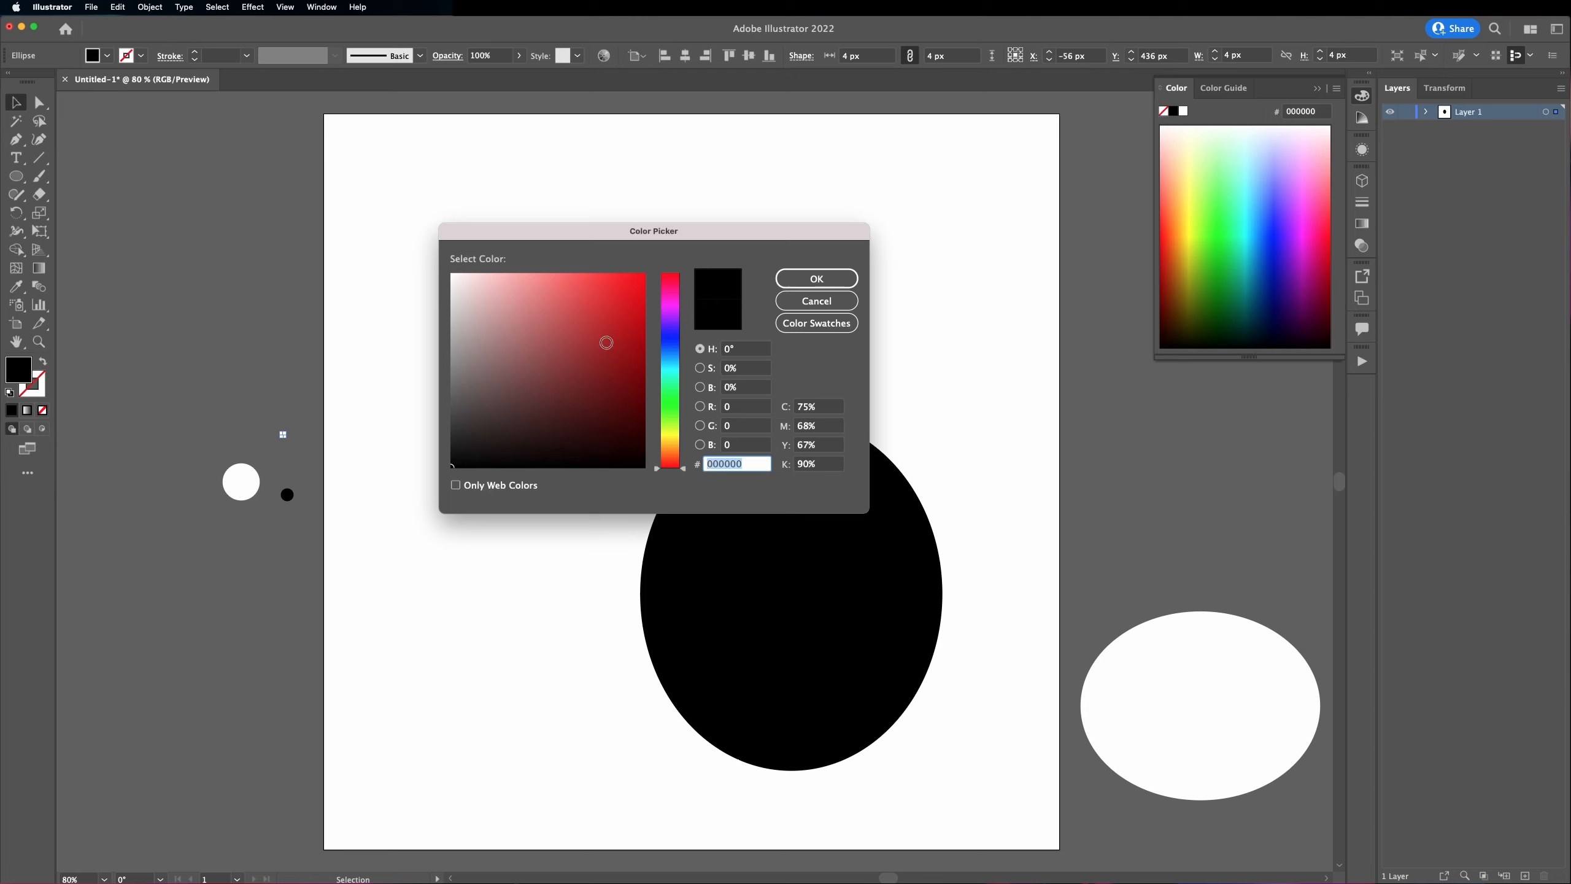
pyautogui.moveTo(461, 286); pyautogui.dragTo(420, 257)
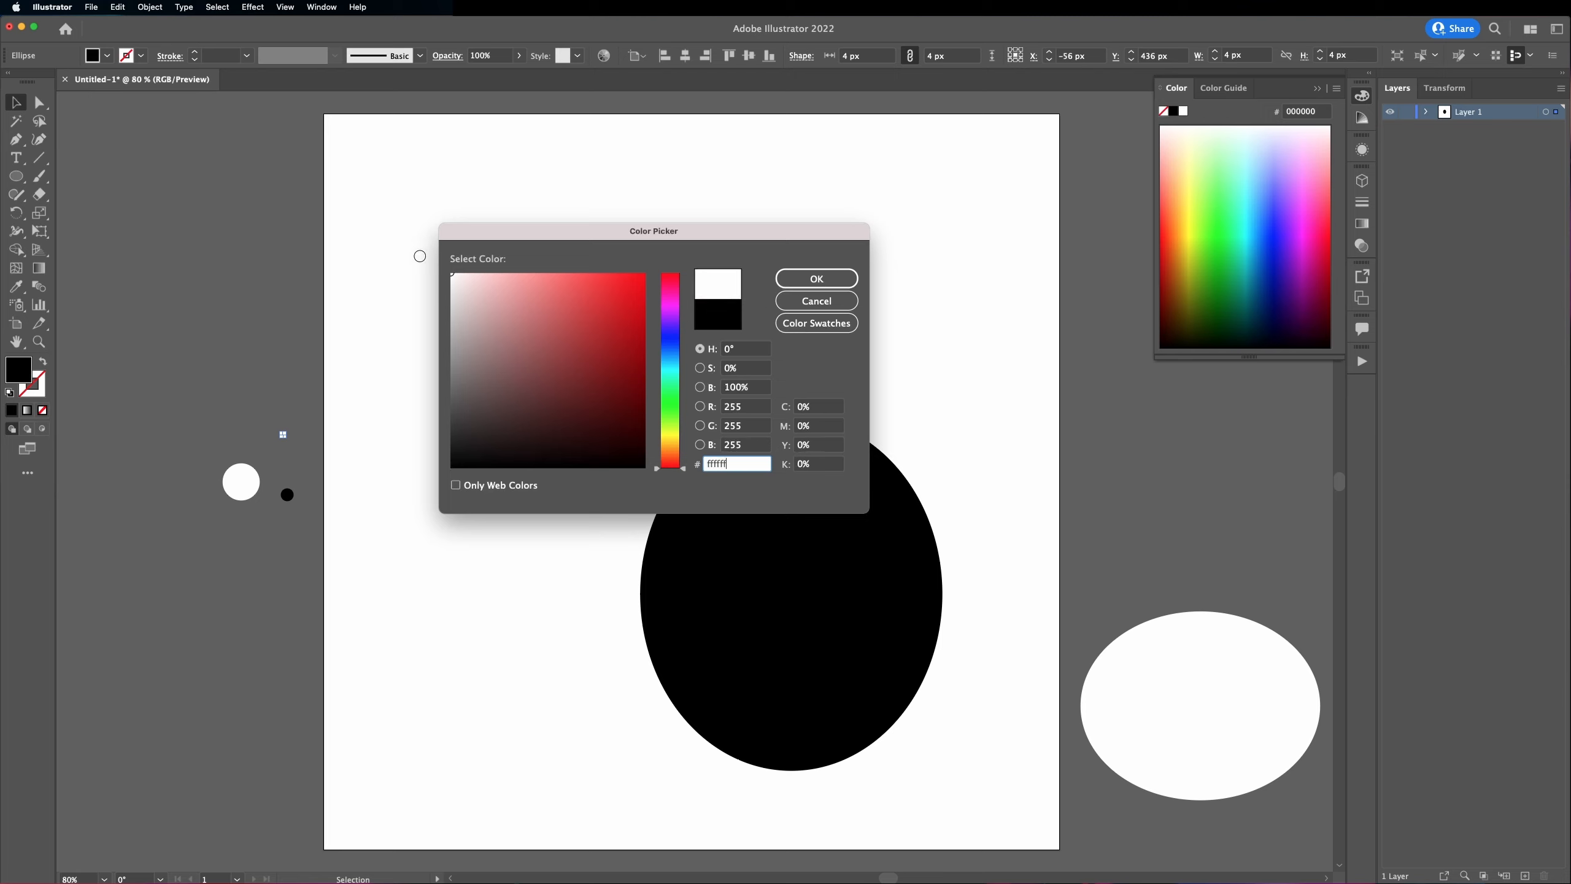
pyautogui.click(851, 277)
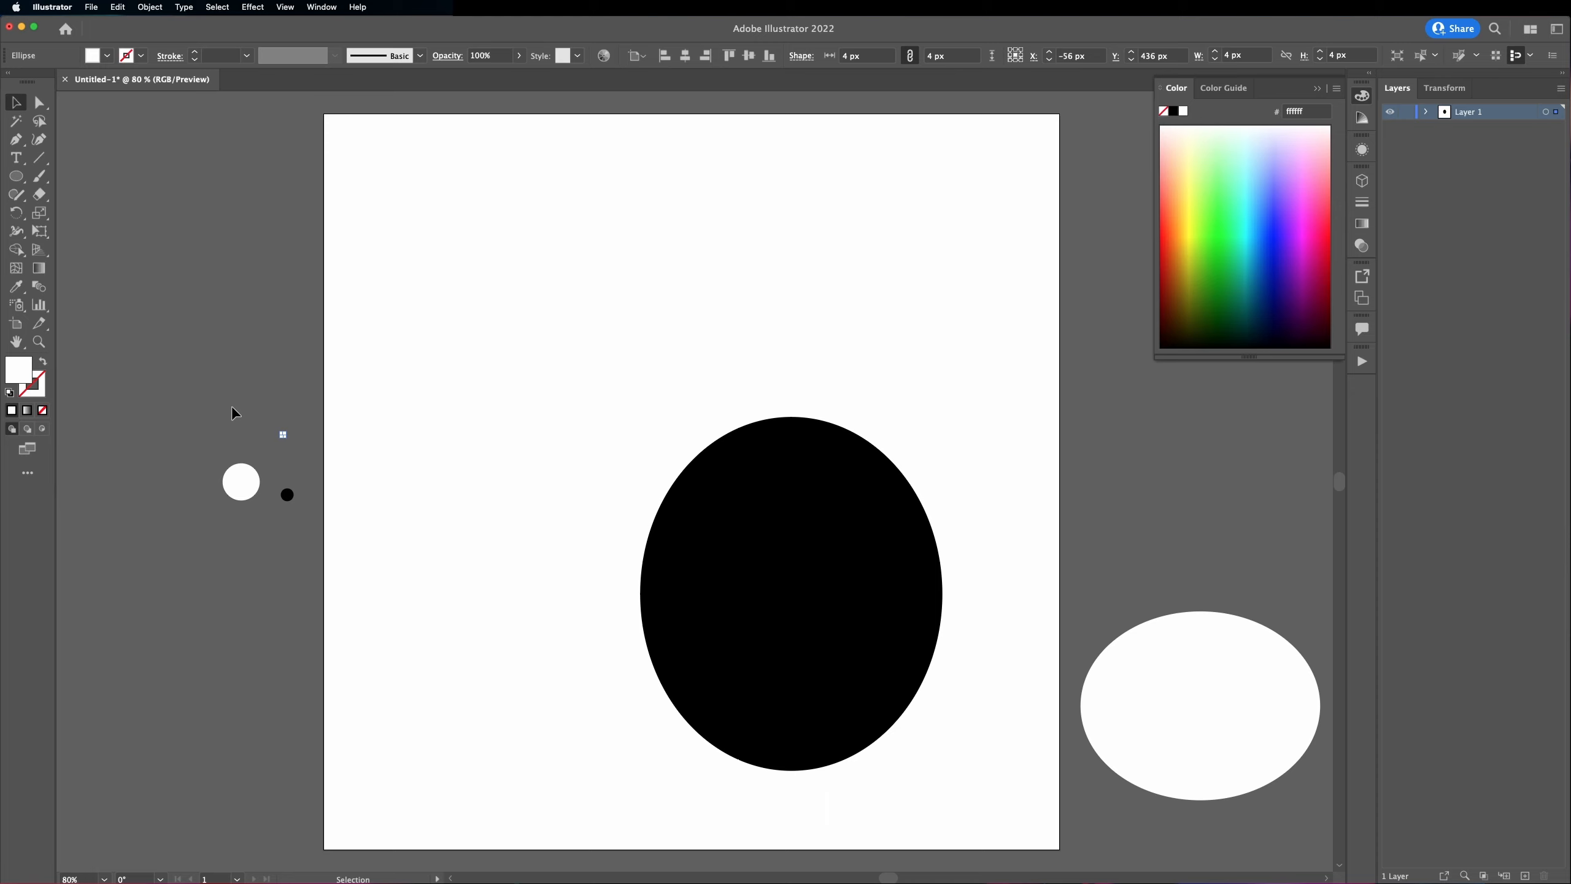
# Step: Move the small black circle inside the 50 px white circle as a pupil, slightly right of and below its center
pyautogui.hscroll(-5, 234, 413)
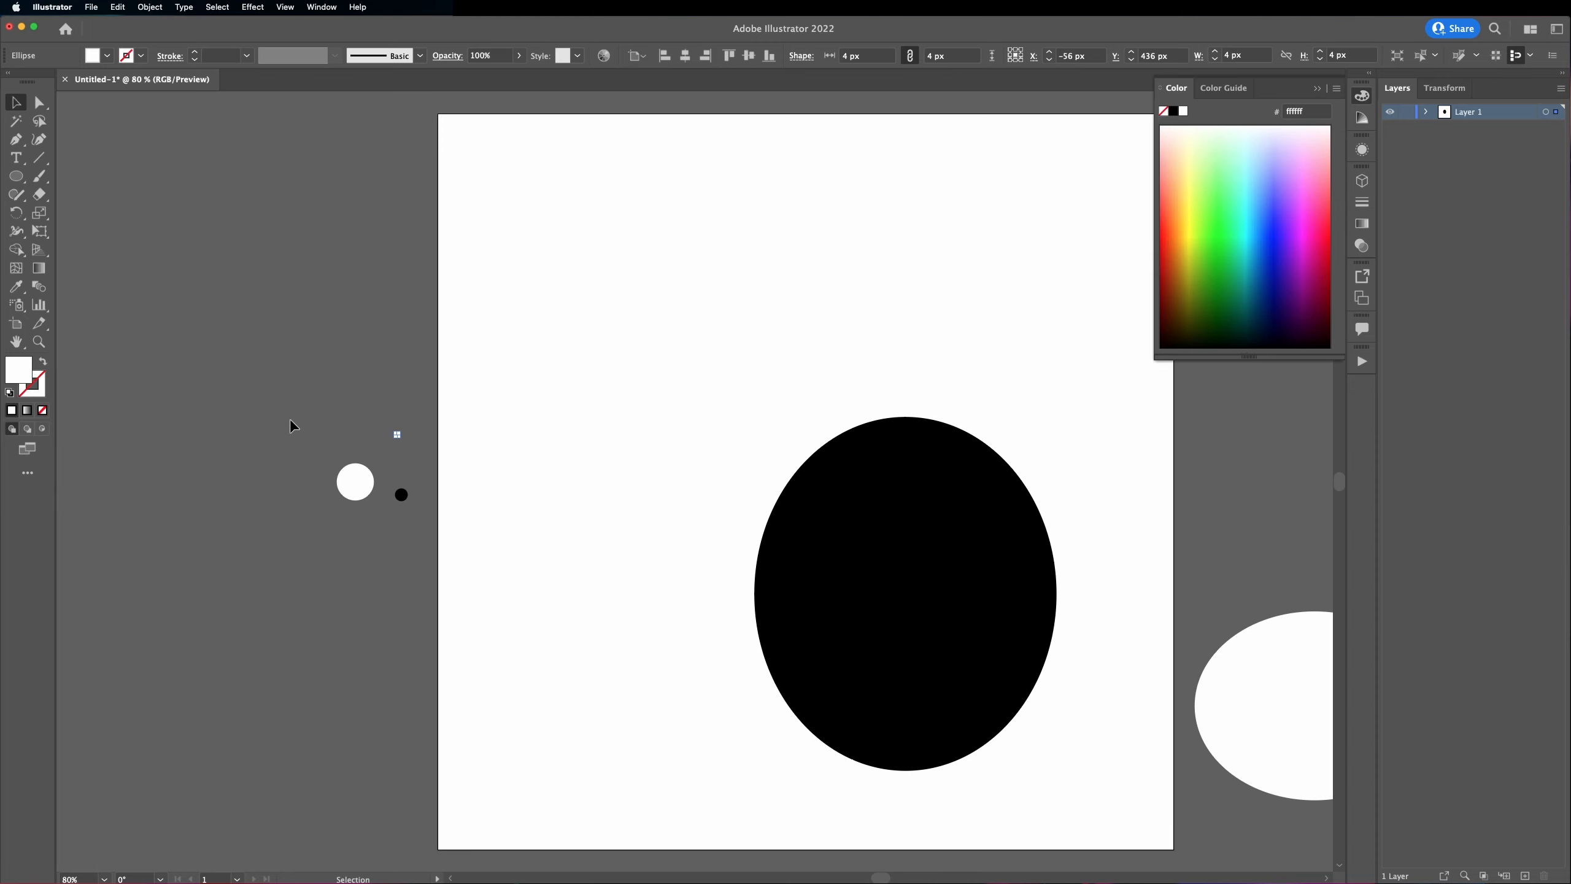
pyautogui.moveTo(400, 495); pyautogui.dragTo(366, 488)
pyautogui.click(372, 406)
# Step: Move the 4 px white circle onto the upper right of the black pupil as a highlight
pyautogui.press('super+plus')
pyautogui.press('super+plus')
pyautogui.press('super+plus')
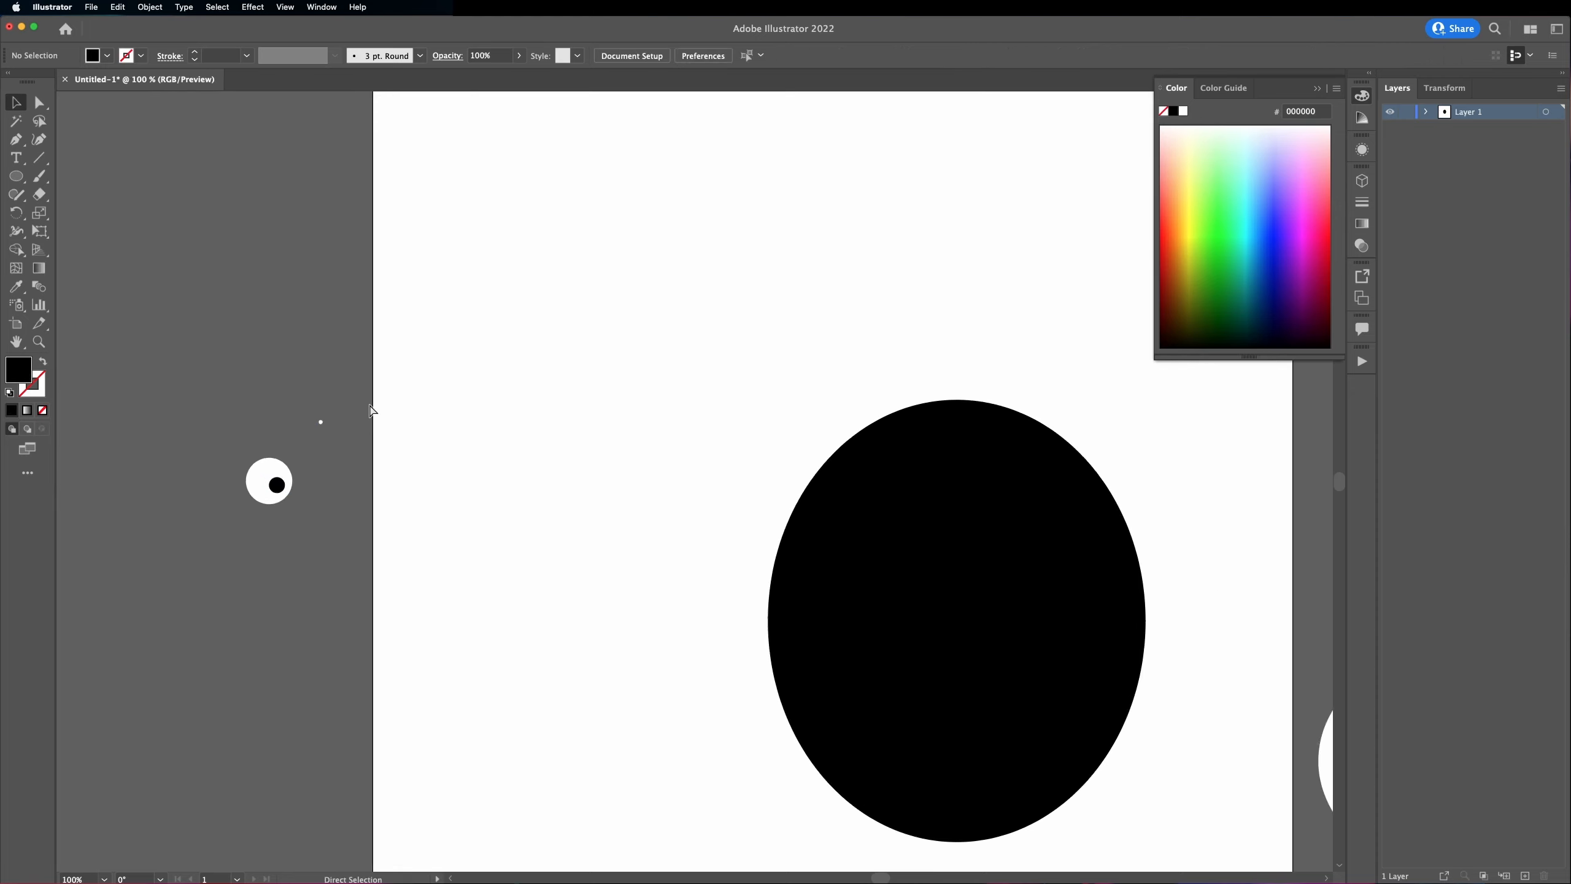
pyautogui.hscroll(-15, 370, 406)
pyautogui.moveTo(468, 413); pyautogui.dragTo(391, 537)
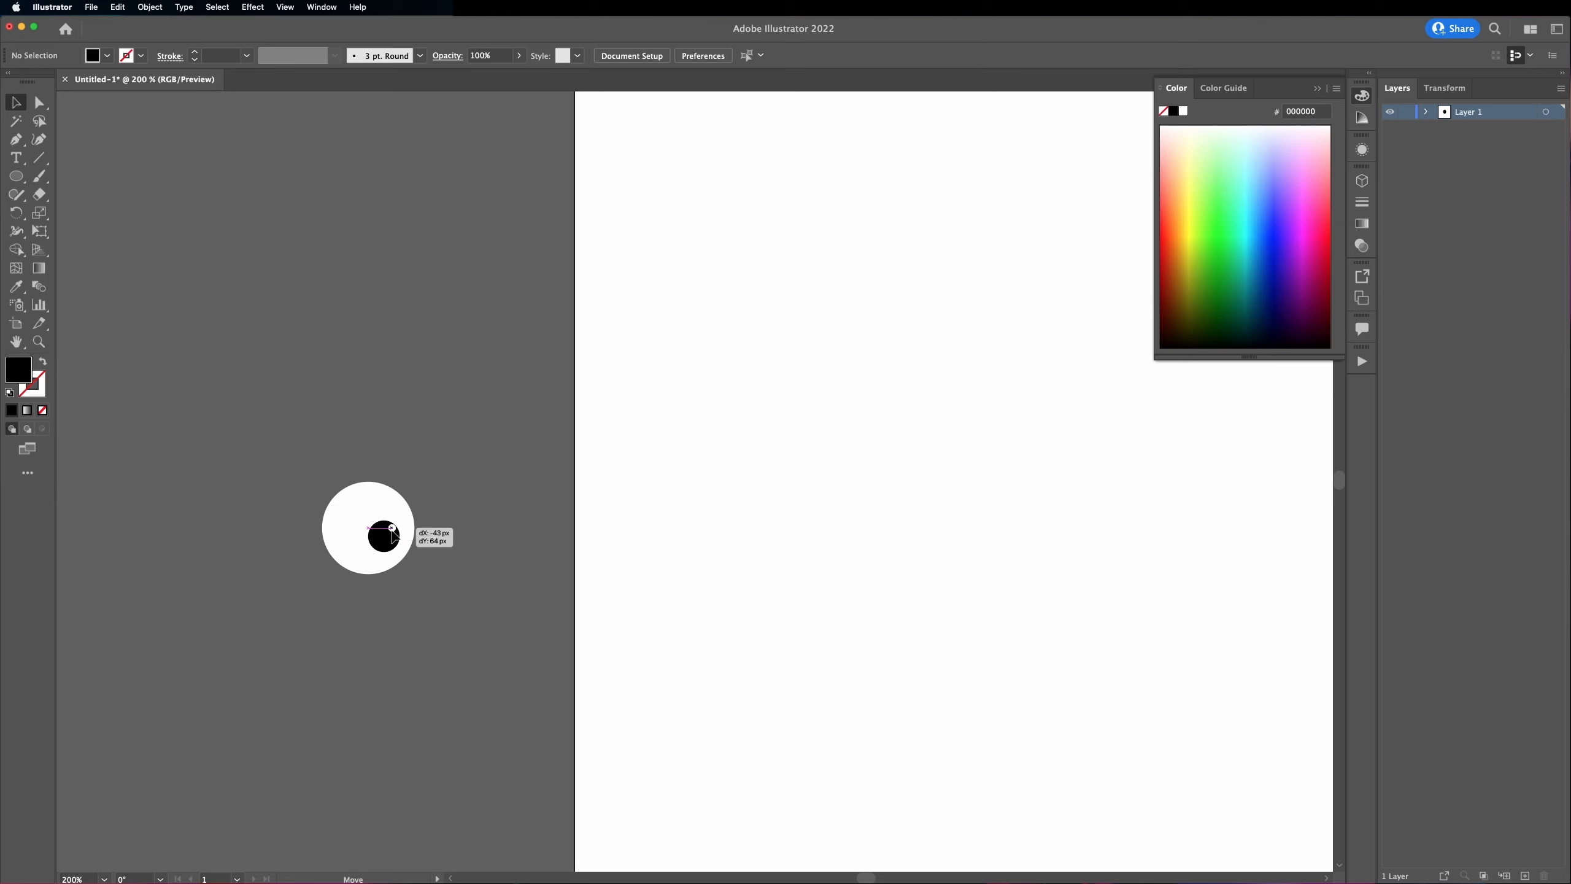
# Step: Draw a white three-sided polygon with an 18 px radius just below and right of the eye using the Polygon tool
pyautogui.click(431, 447)
pyautogui.press('super+minus')
pyautogui.press('super+minus')
pyautogui.press('super+minus')
pyautogui.press('super+minus')
pyautogui.hscroll(8, 431, 445)
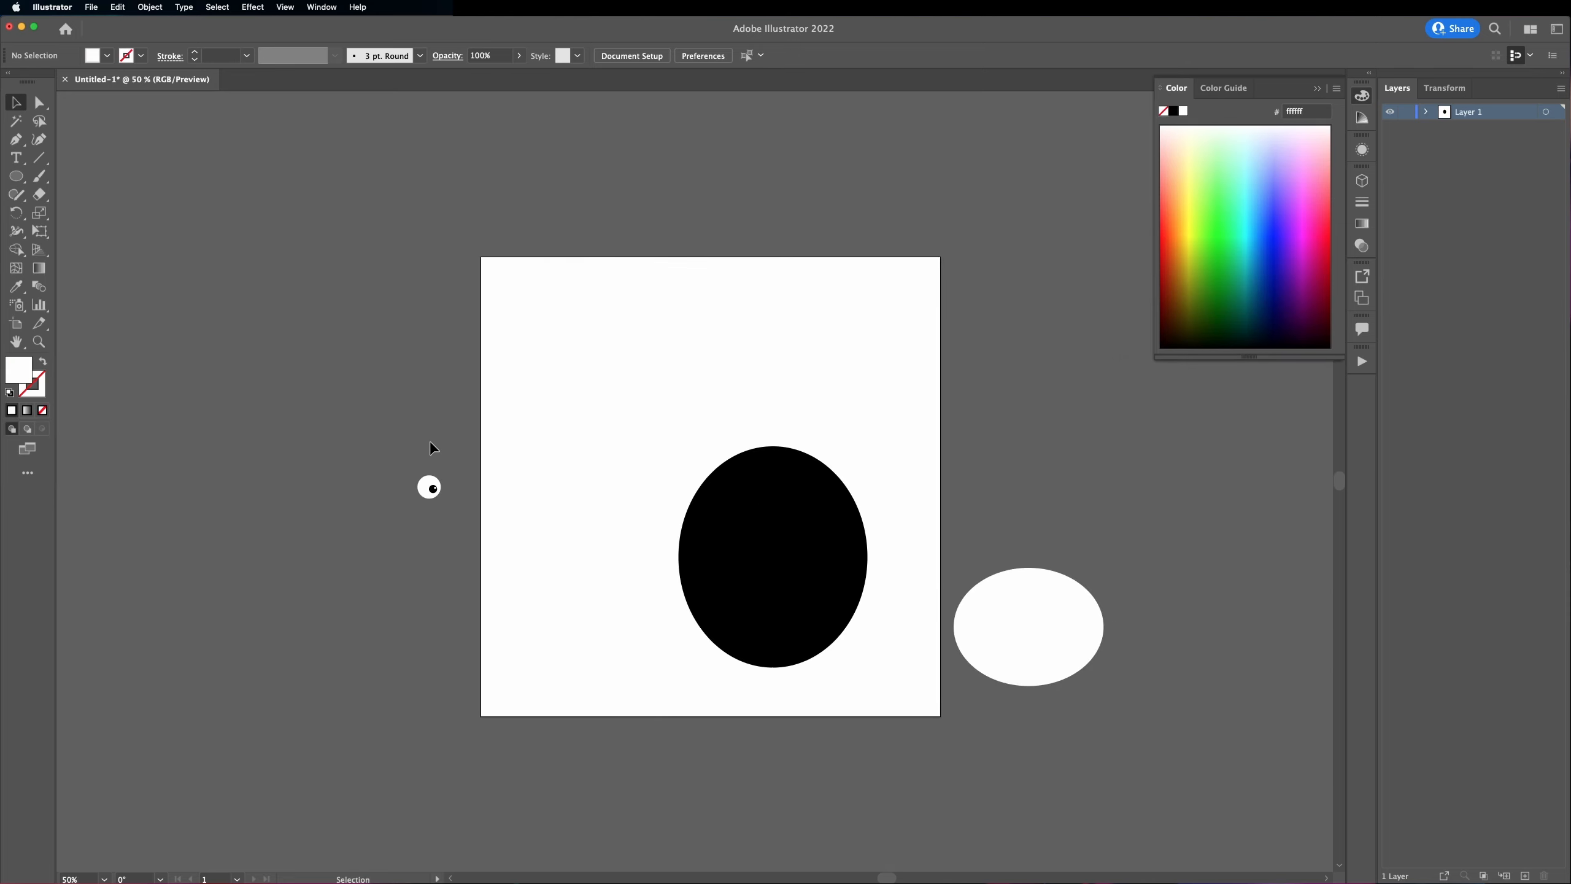
pyautogui.scroll(1, 430, 446)
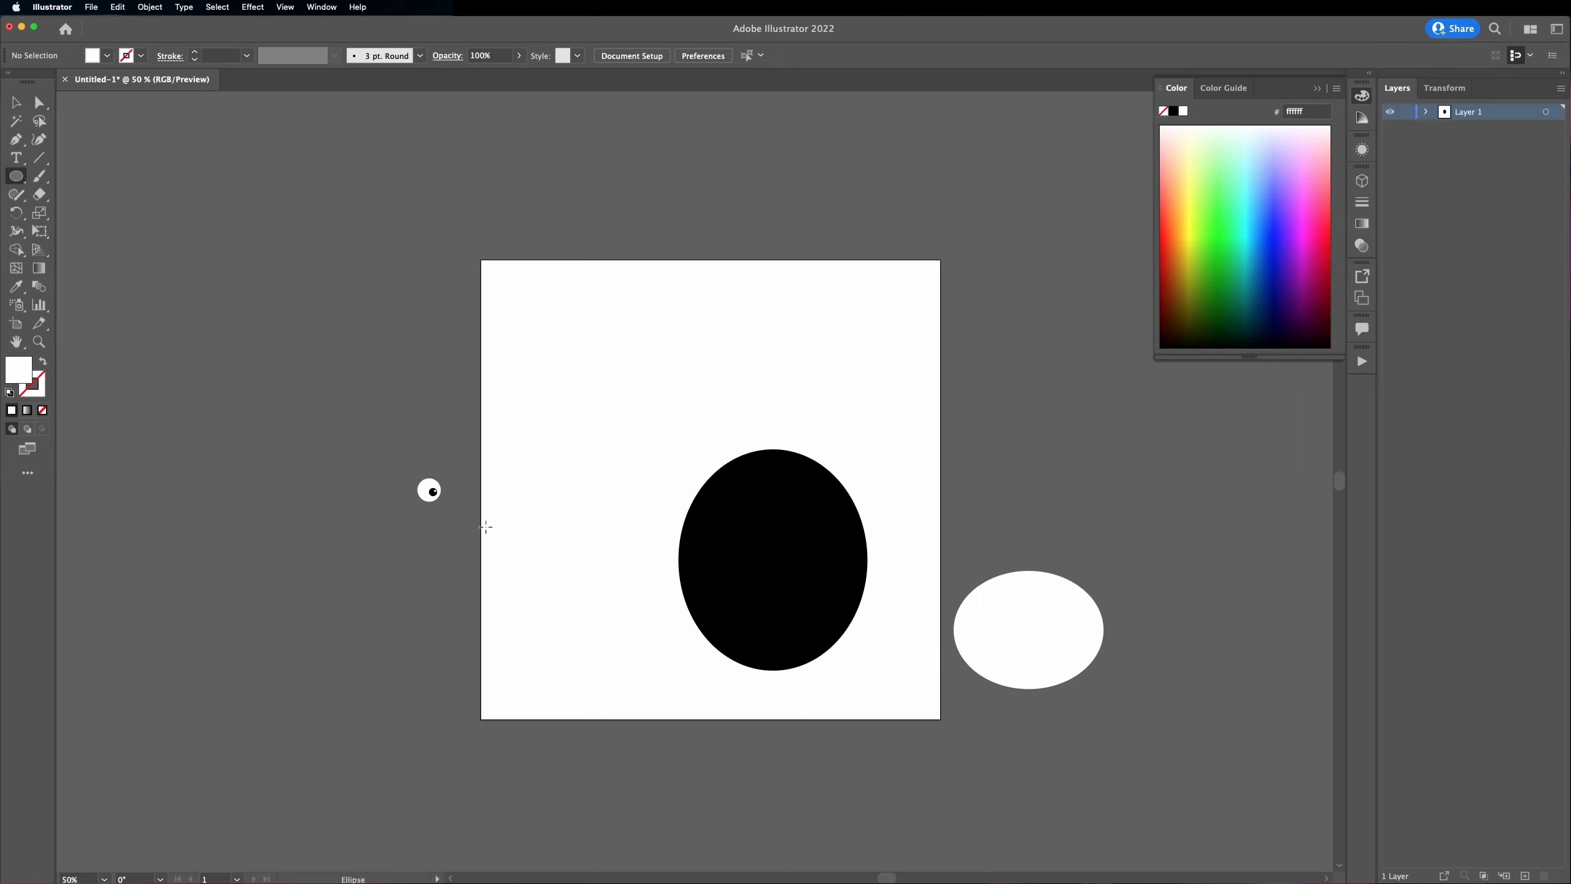
pyautogui.press('l')
pyautogui.click(21, 180)
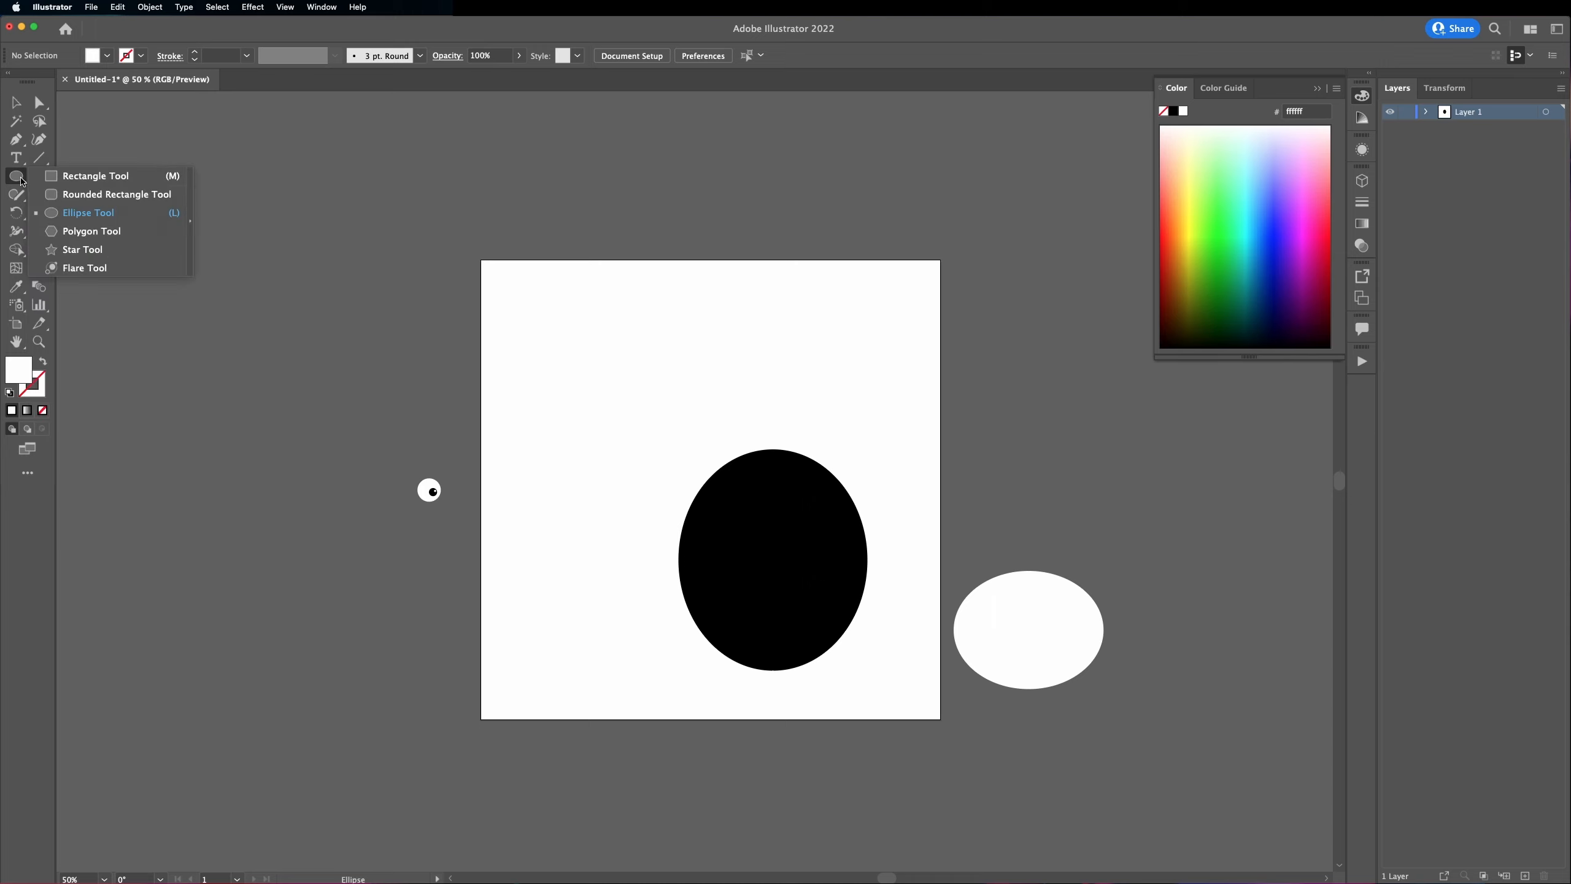
pyautogui.click(88, 235)
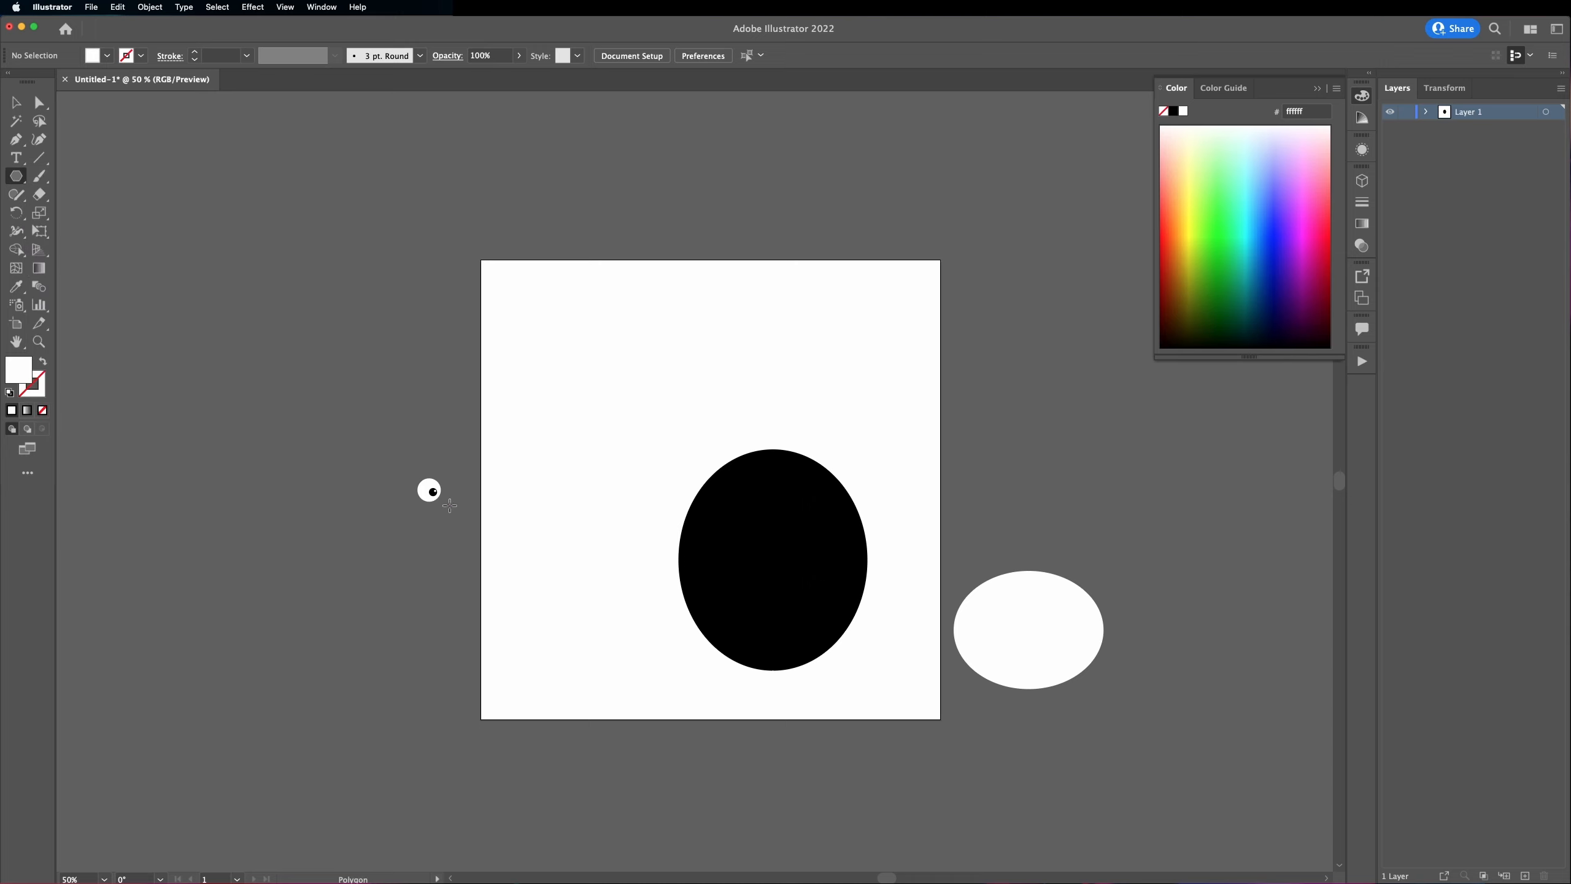
pyautogui.click(450, 506)
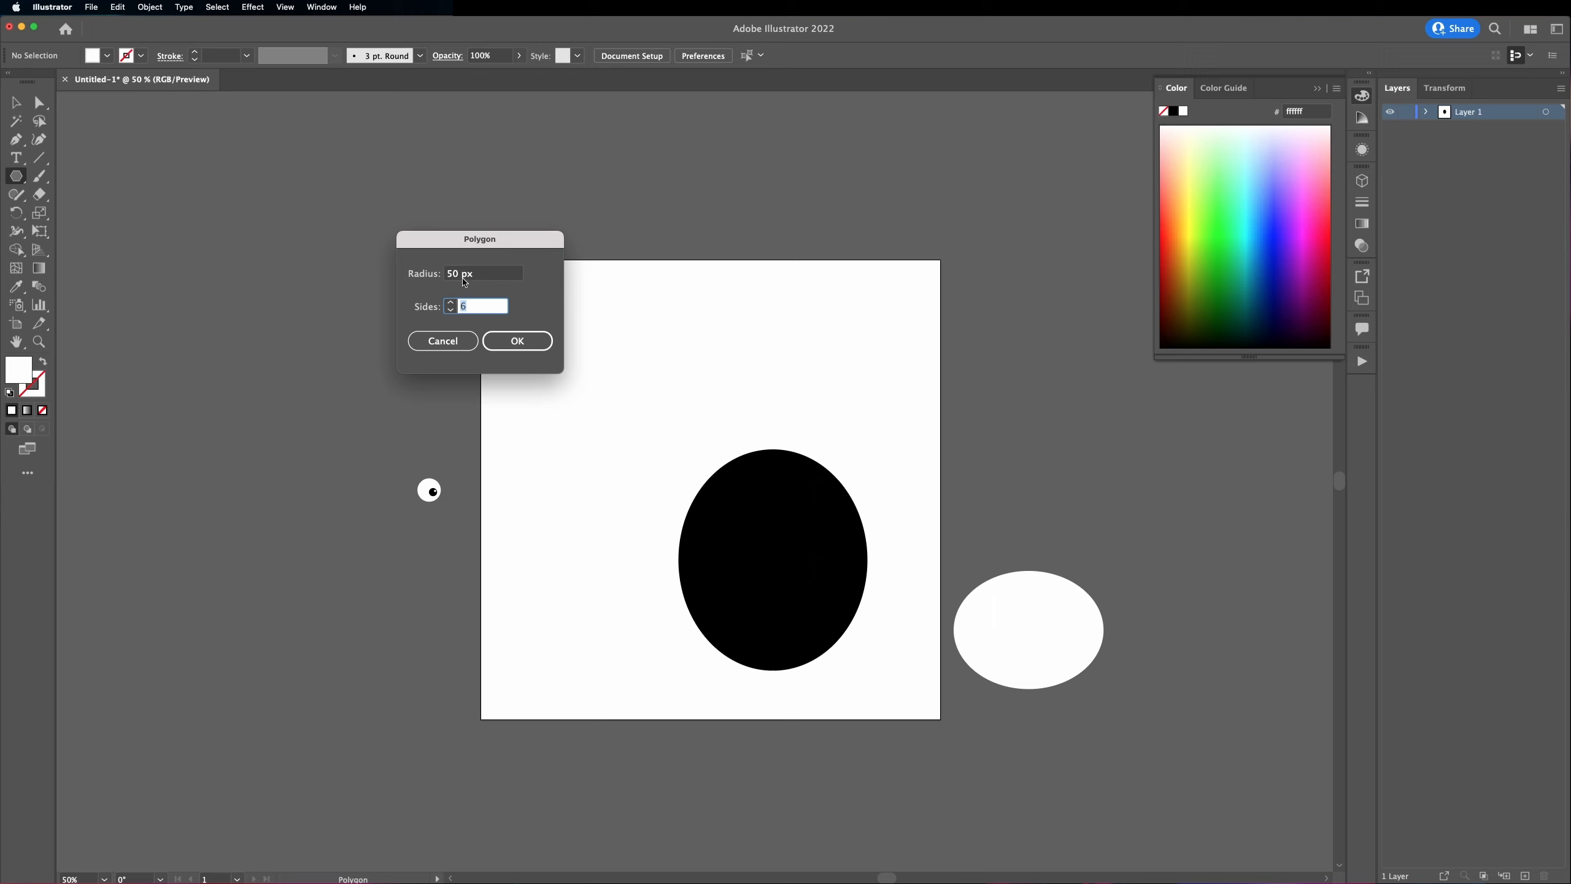
pyautogui.moveTo(459, 277); pyautogui.dragTo(414, 274)
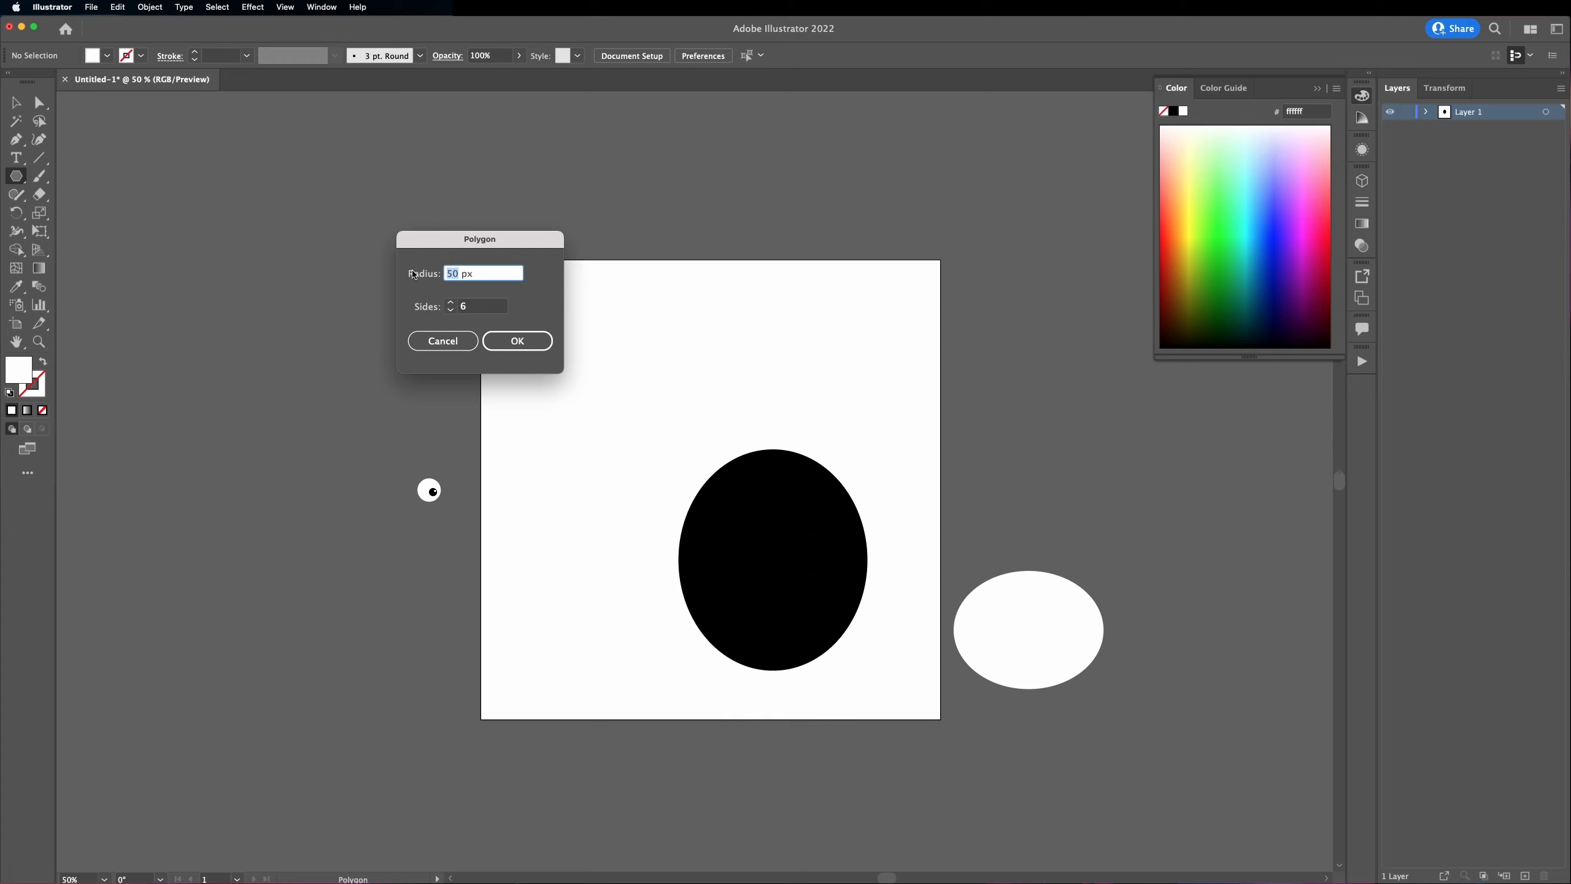
pyautogui.write('18')
pyautogui.click(451, 311)
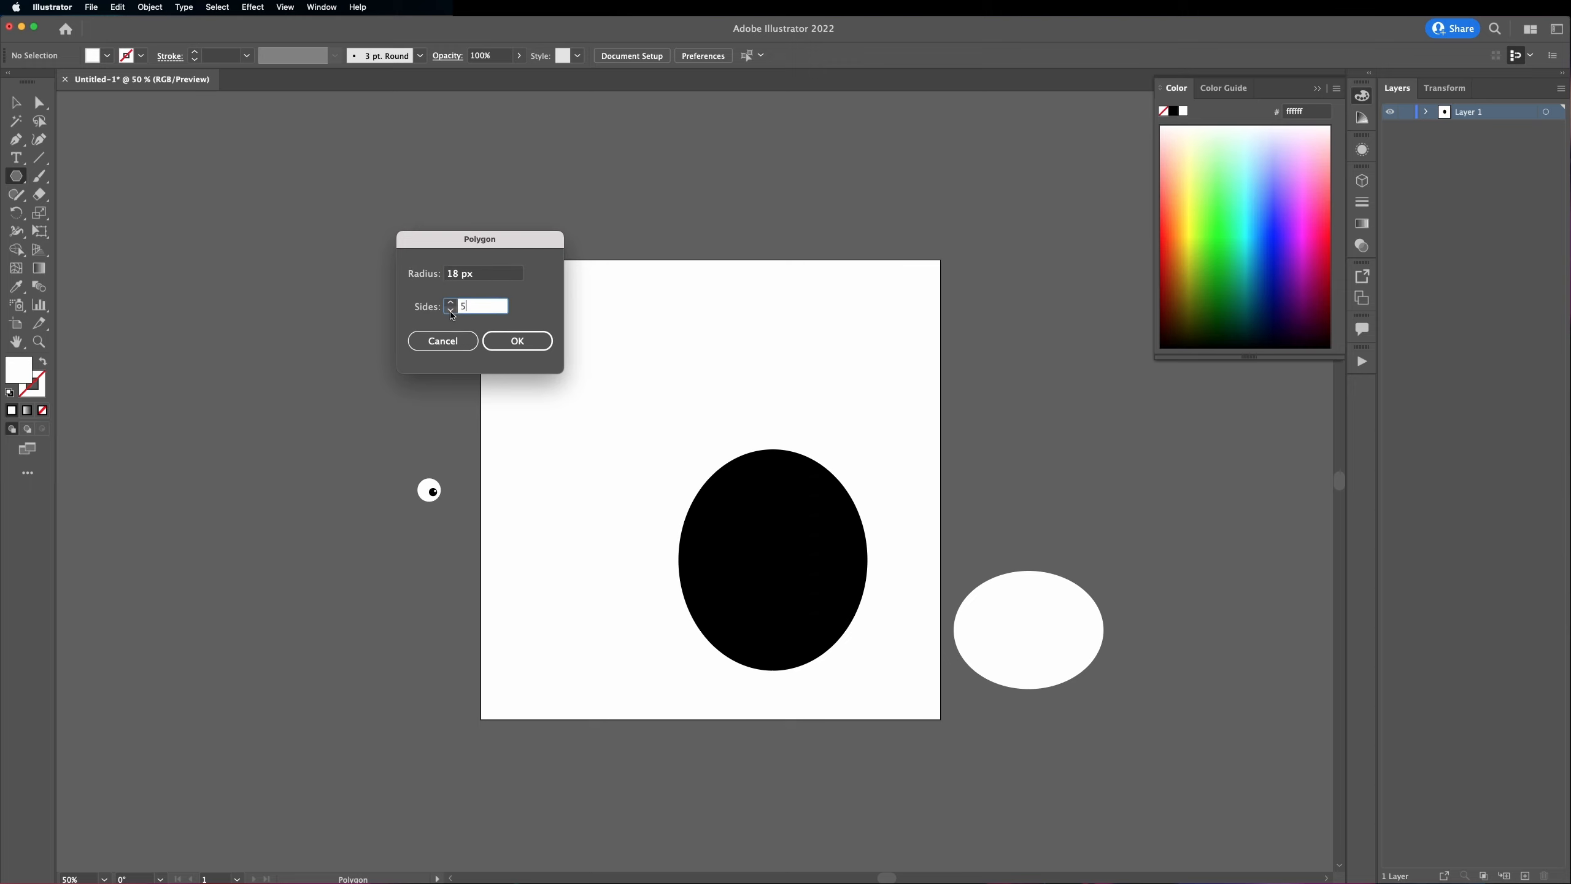
pyautogui.click(451, 311)
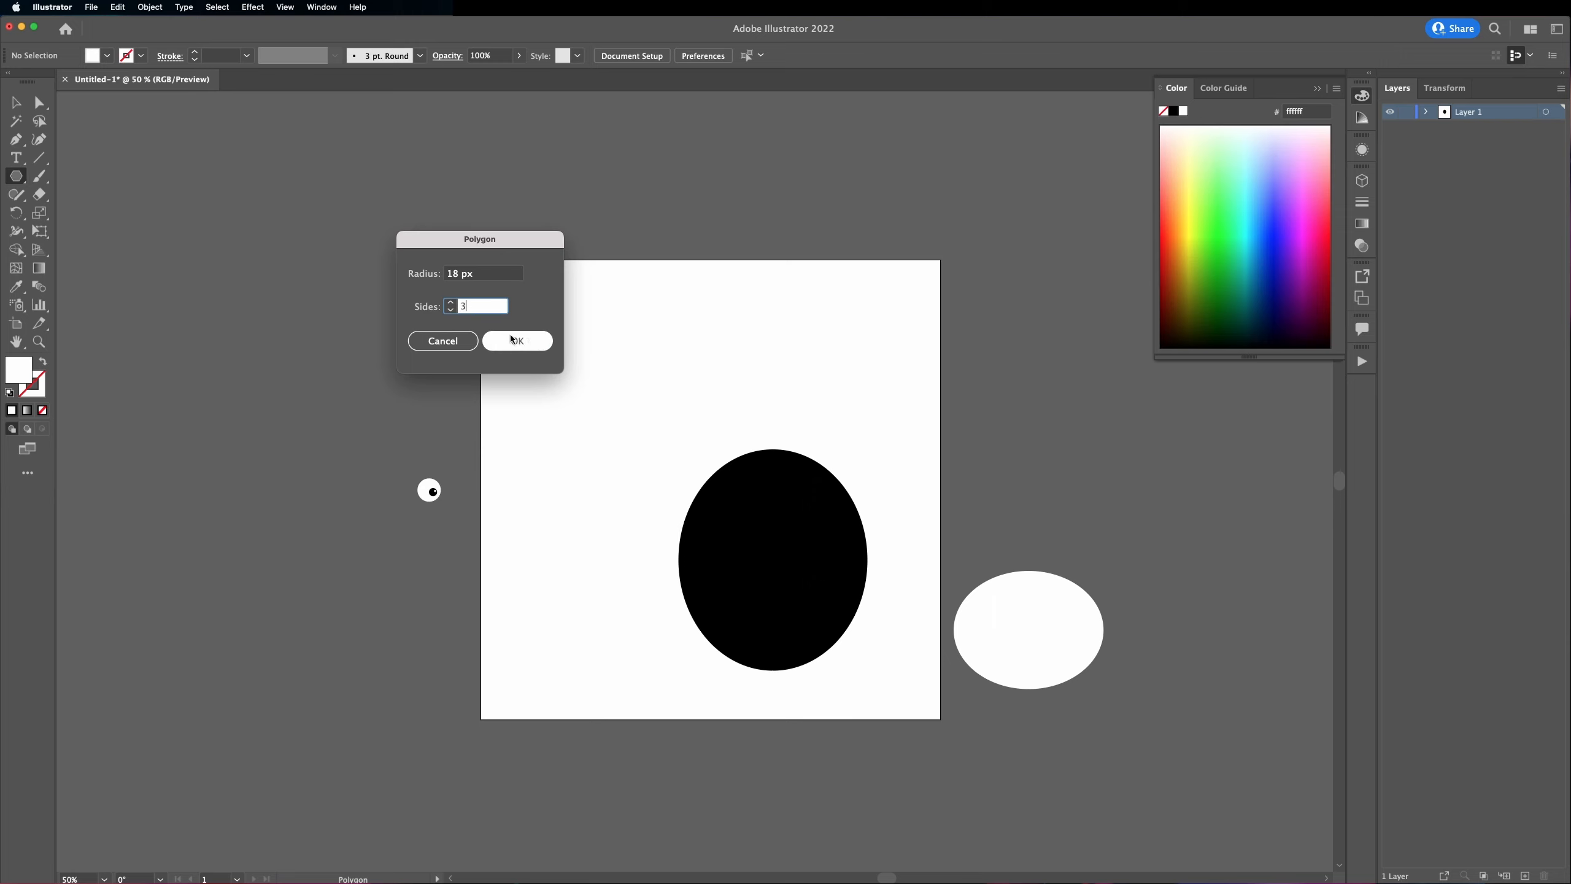
pyautogui.click(527, 341)
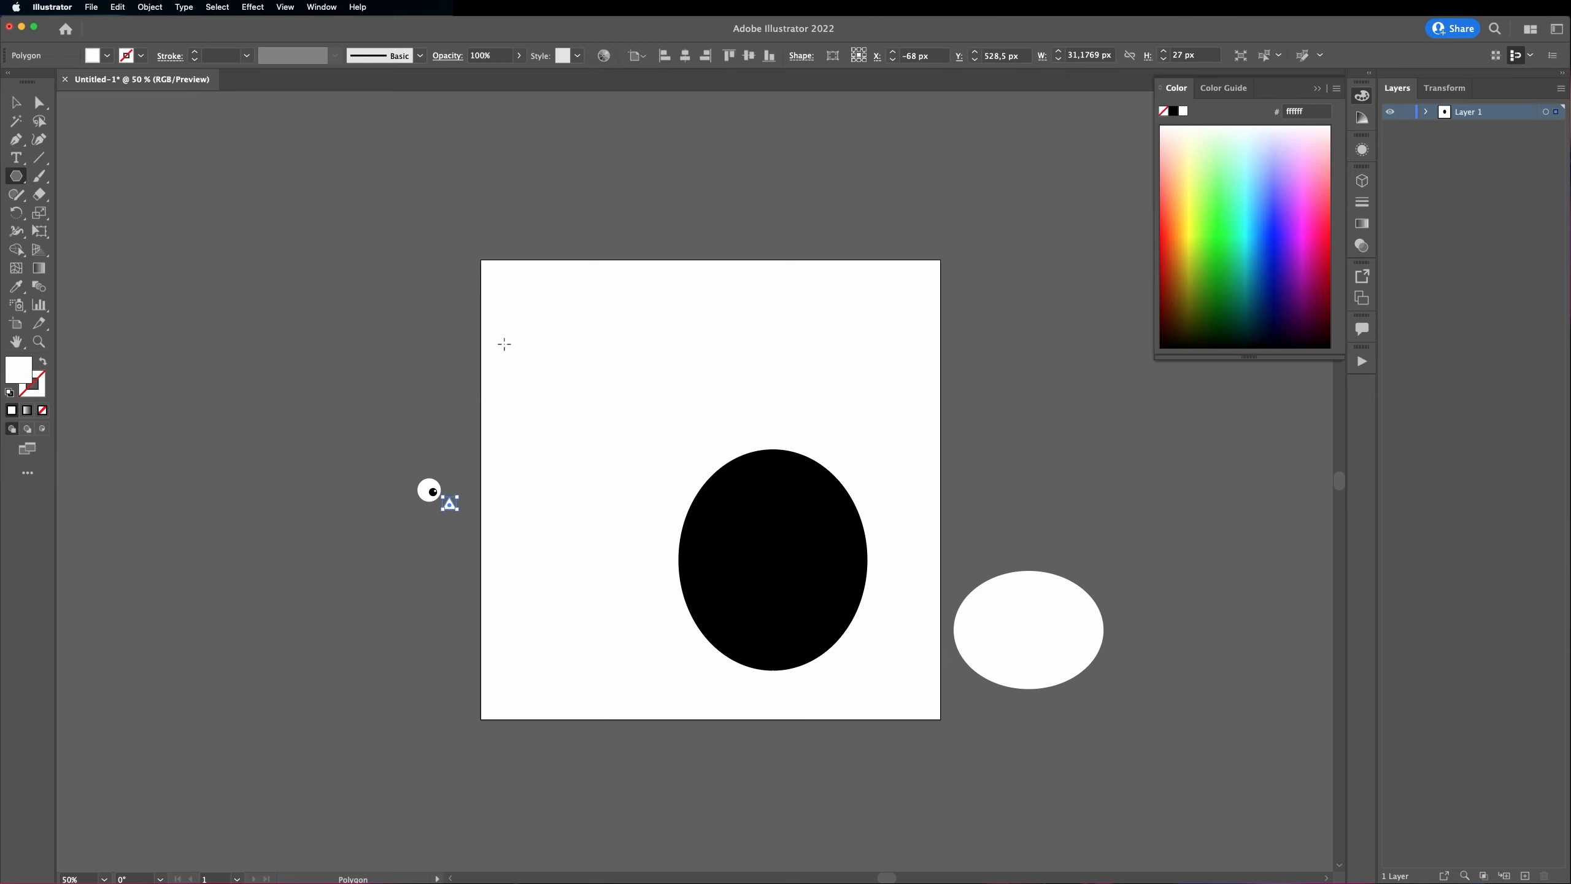
pyautogui.press('v')
pyautogui.click(445, 430)
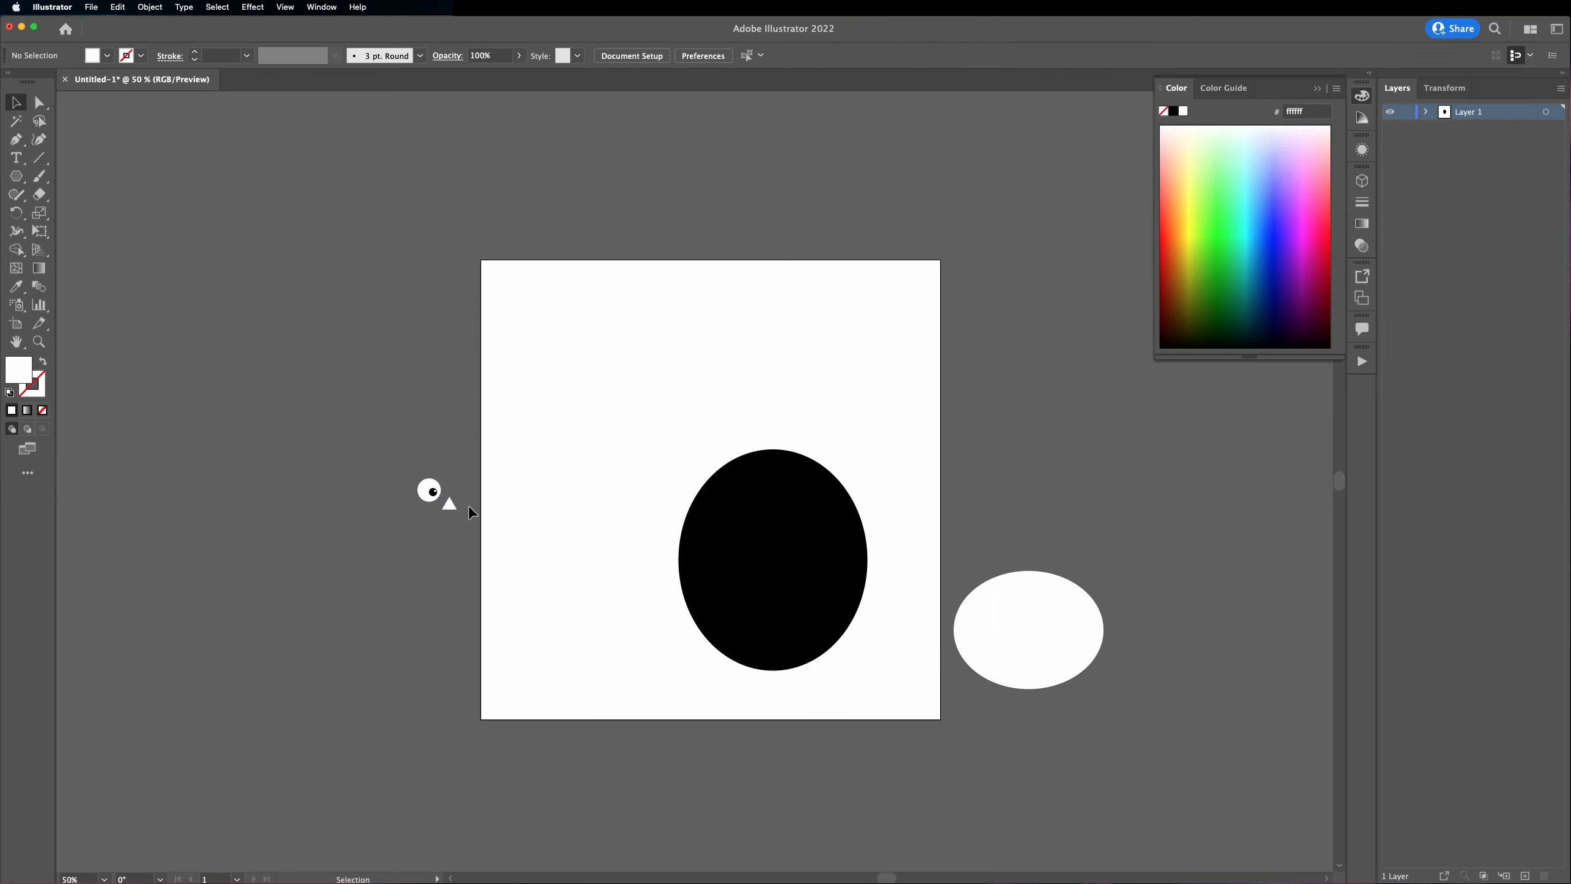
# Step: Fill the small triangle beside the eye with orange (ff9c39)
pyautogui.moveTo(450, 512); pyautogui.dragTo(450, 509)
pyautogui.doubleClick(19, 370)
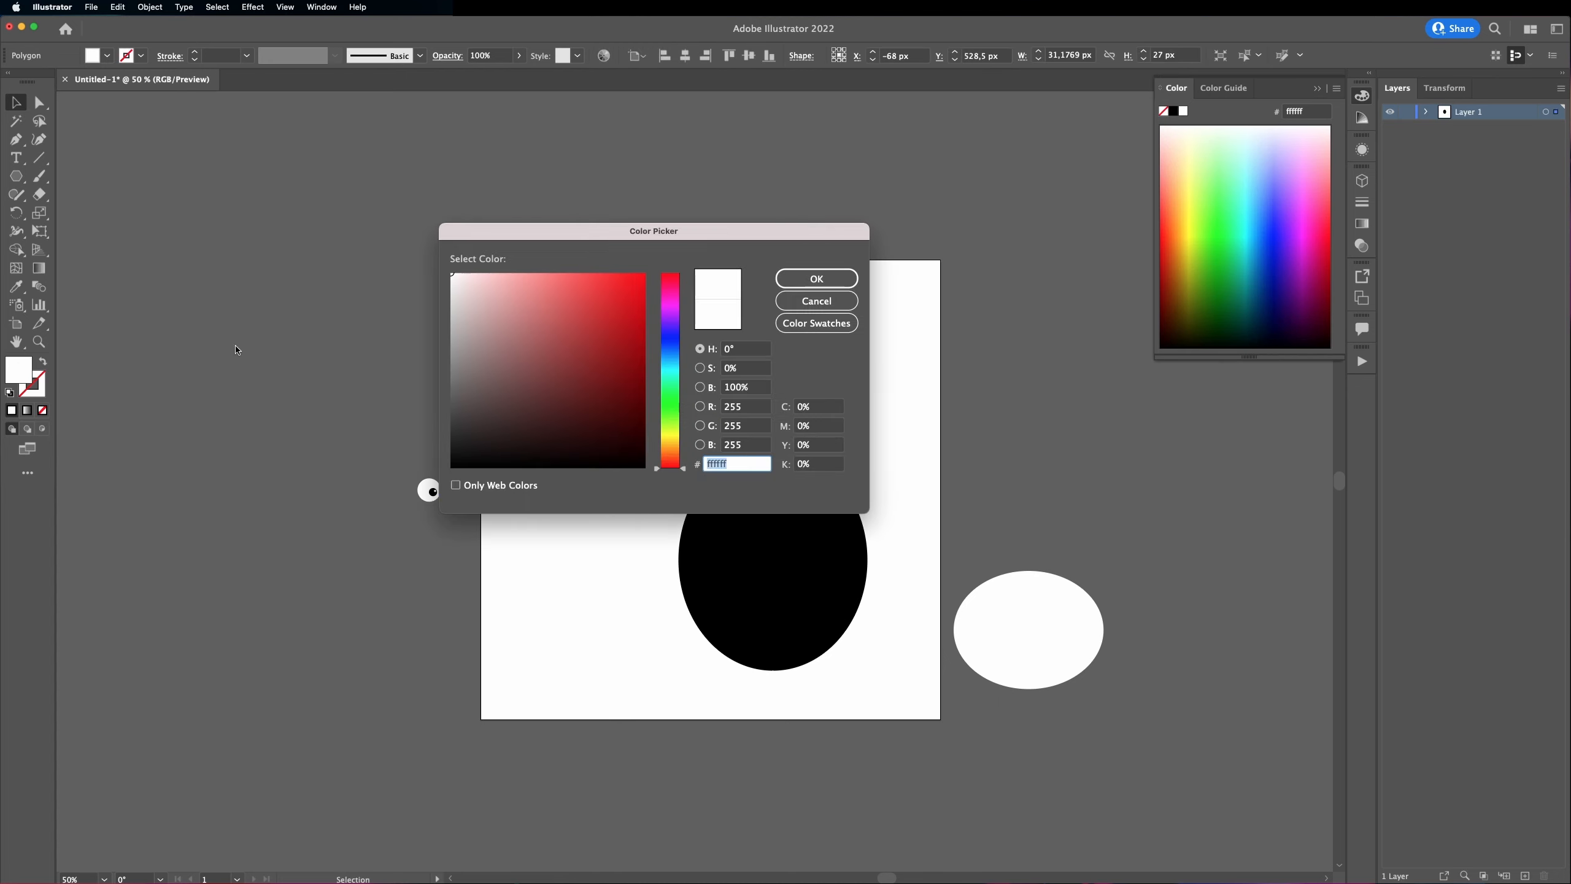
pyautogui.click(670, 451)
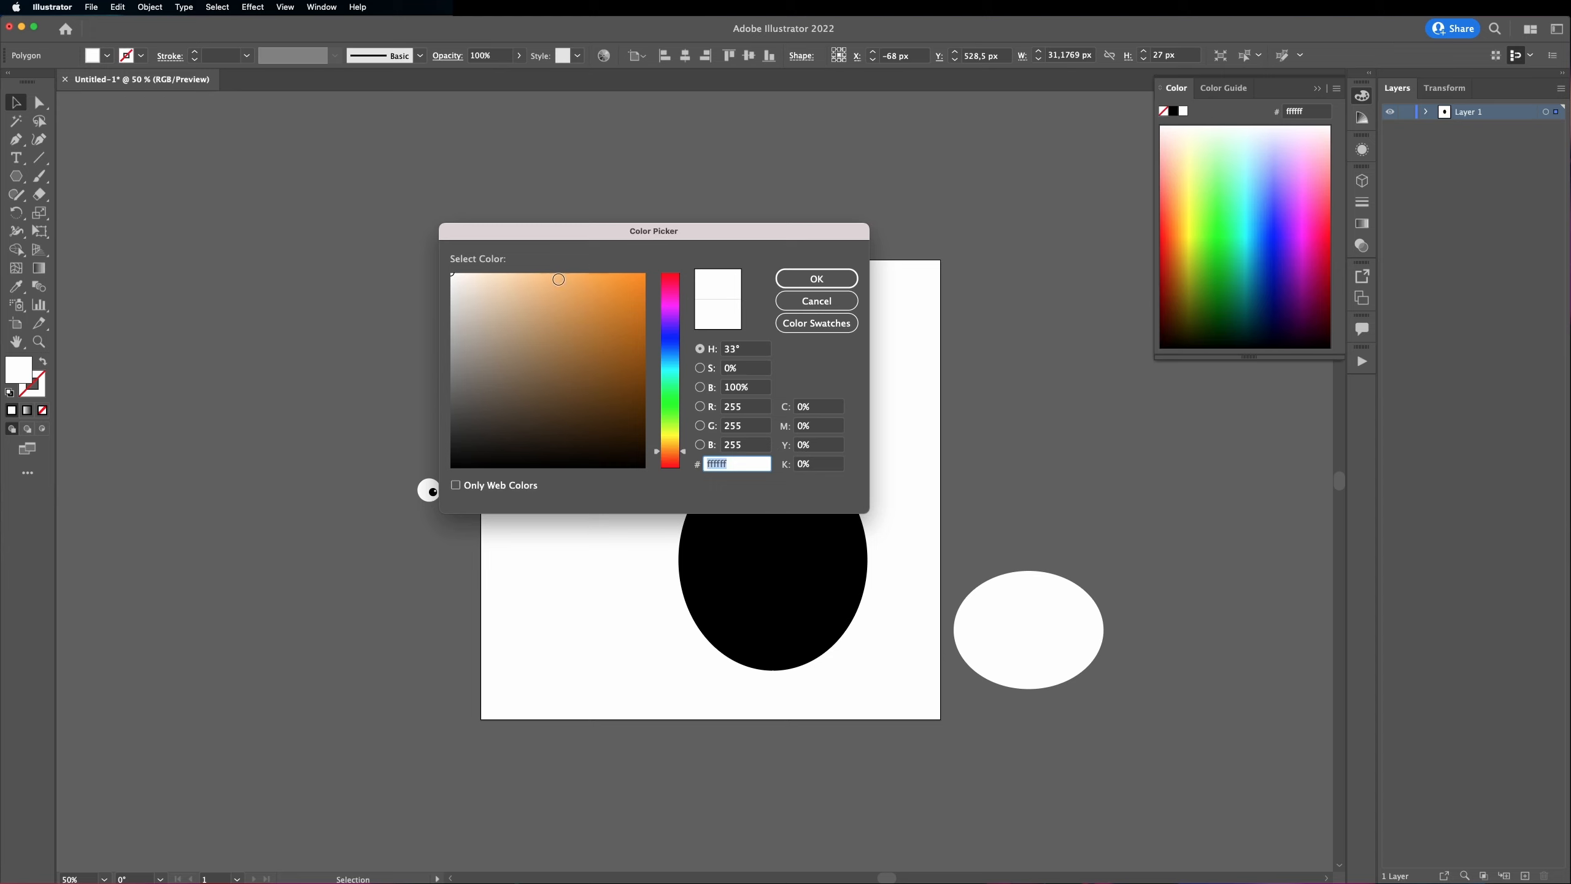
pyautogui.moveTo(558, 279); pyautogui.dragTo(602, 271)
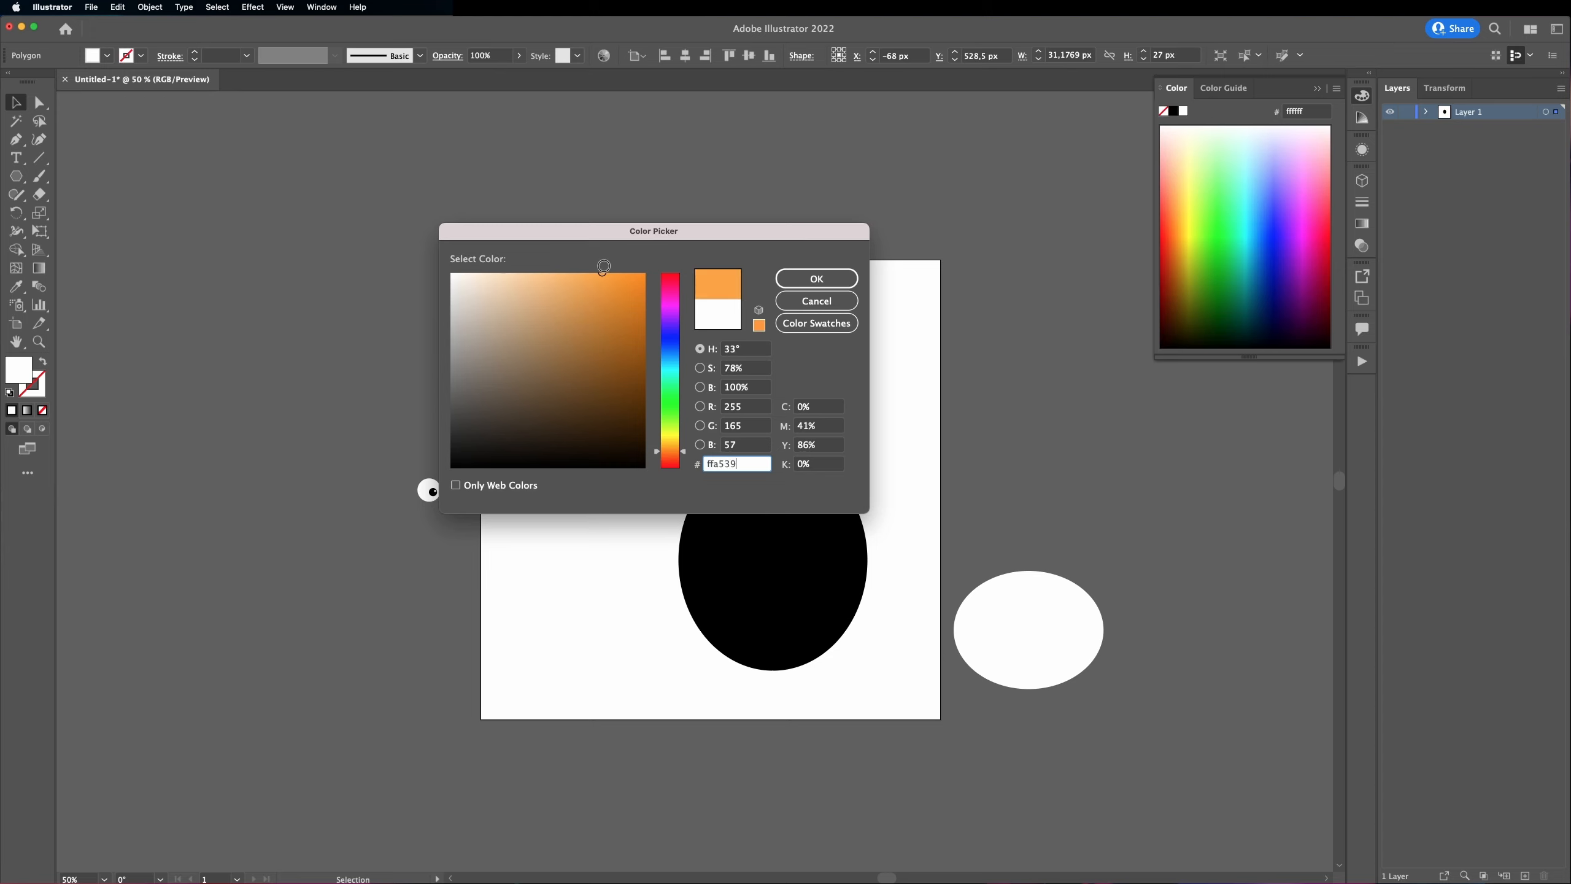
pyautogui.click(814, 278)
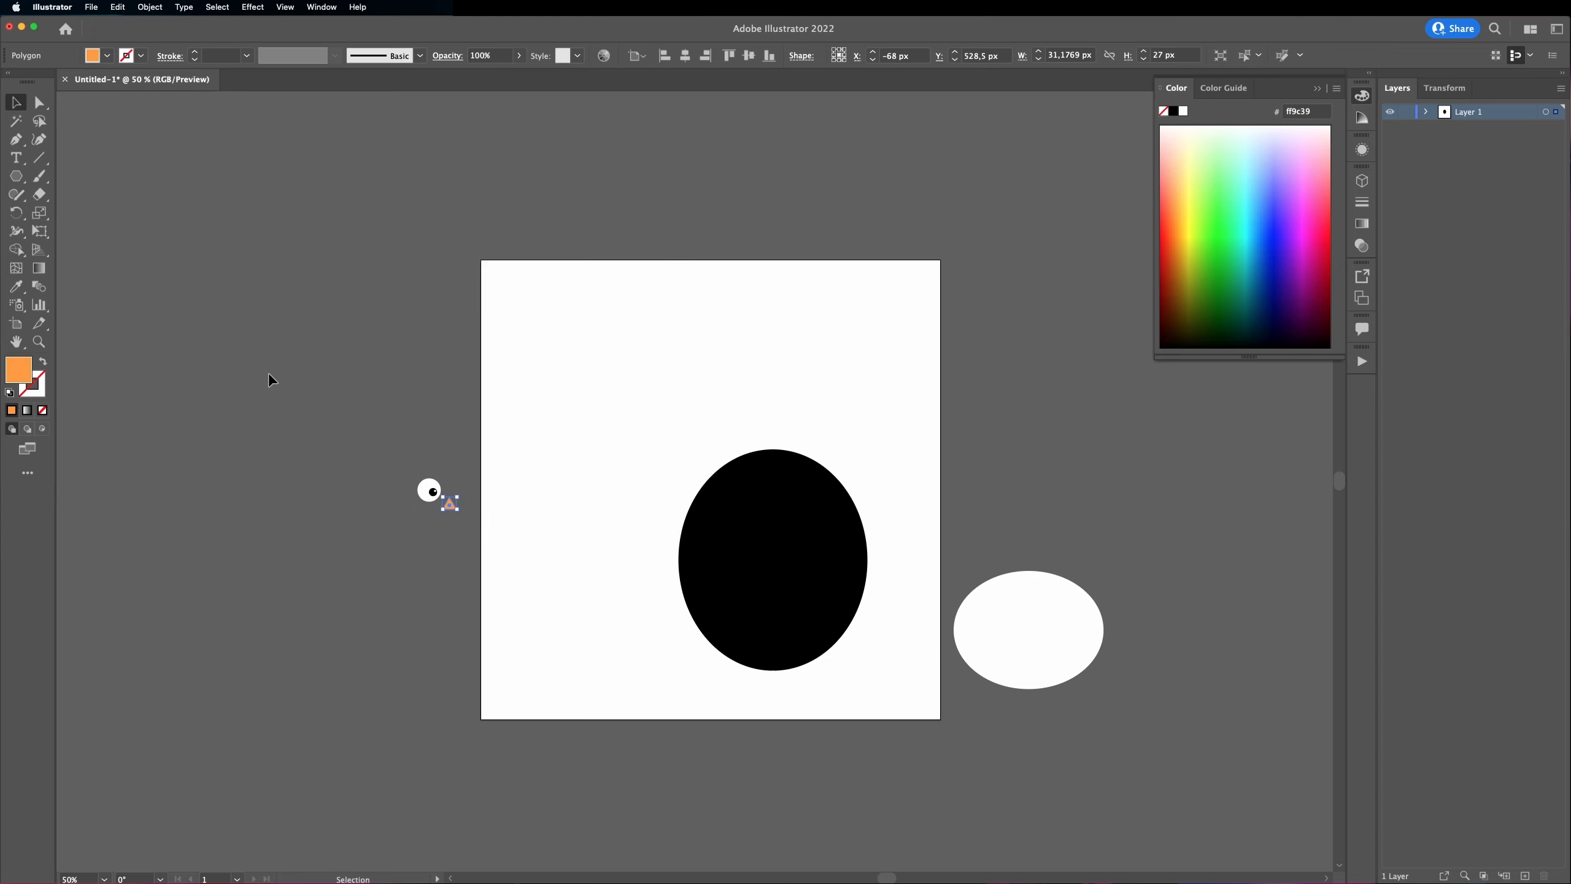
pyautogui.click(296, 375)
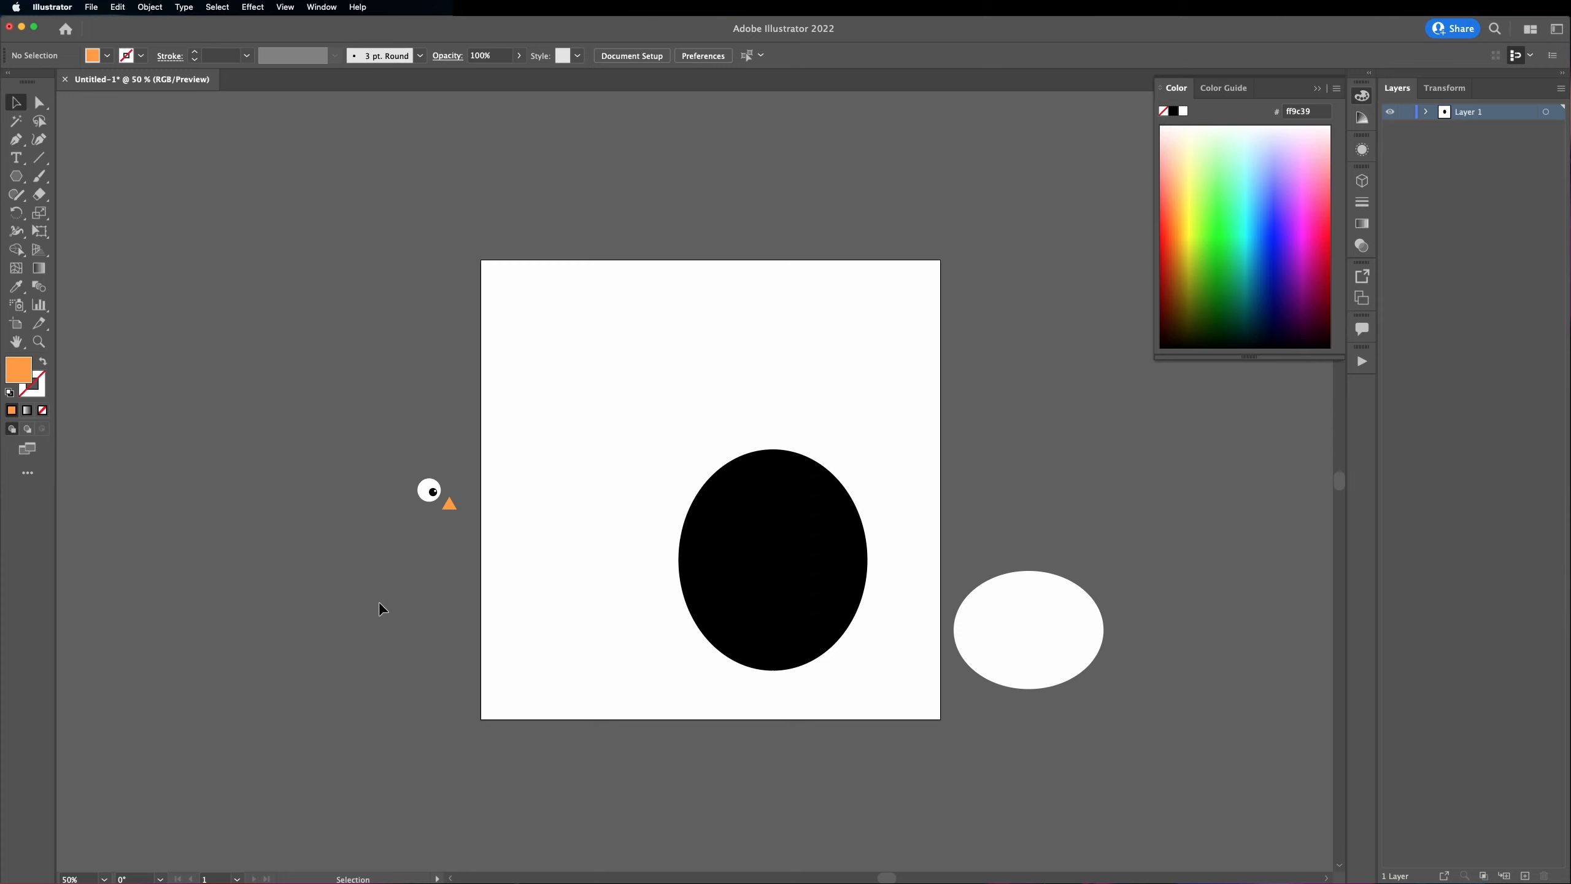
# Step: Draw a closed wing shape about 148 × 168 px overlapping the black ellipse's left edge with the Pencil tool, keeping its existing options
pyautogui.press('n')
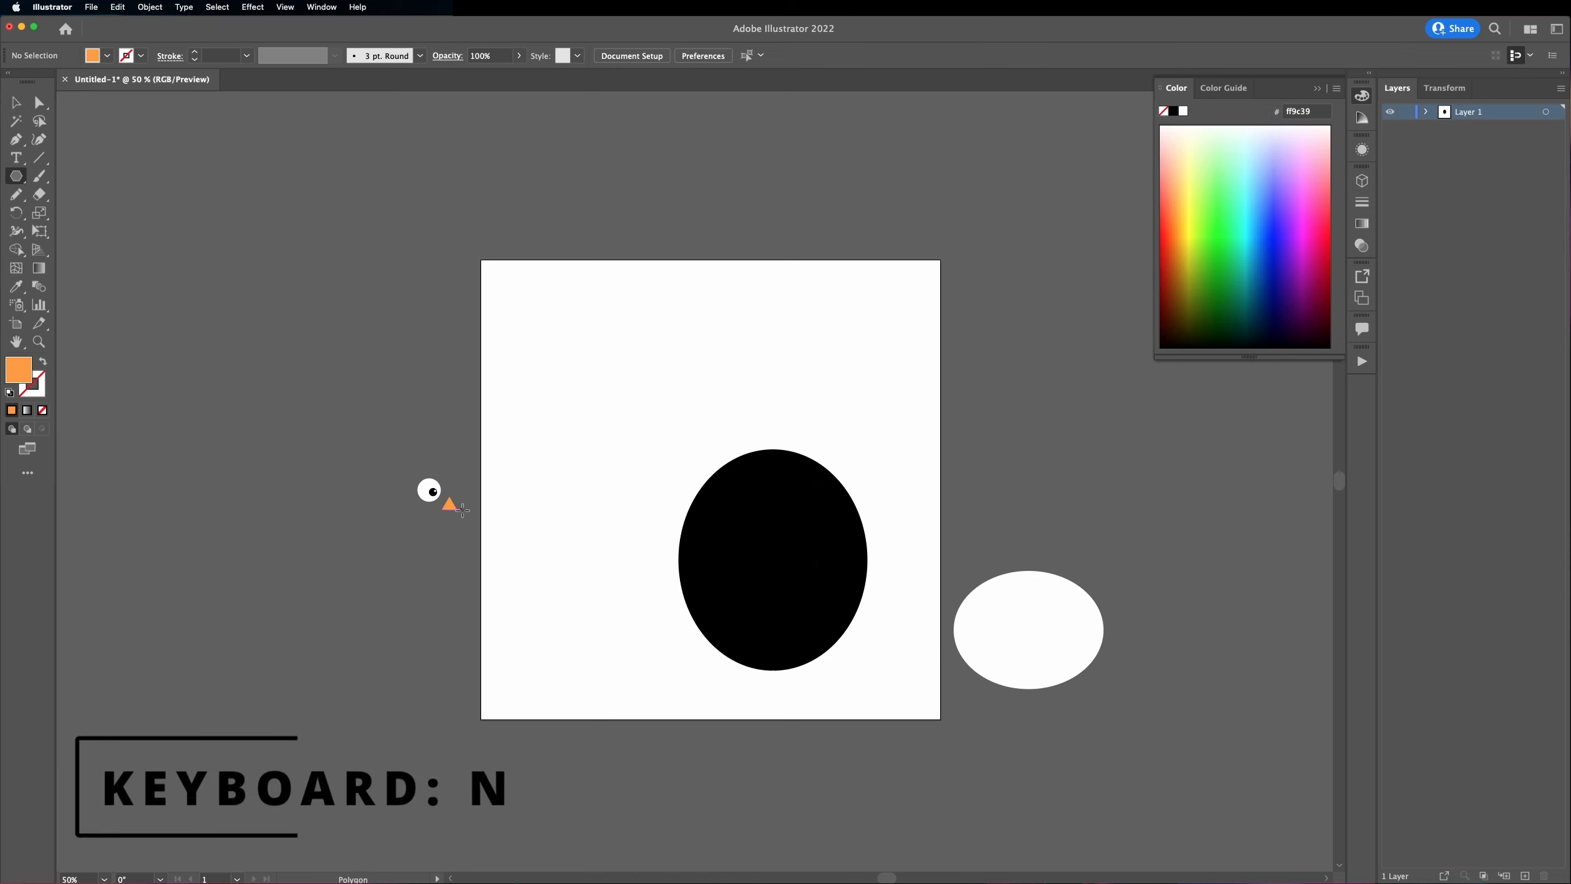
pyautogui.doubleClick(16, 197)
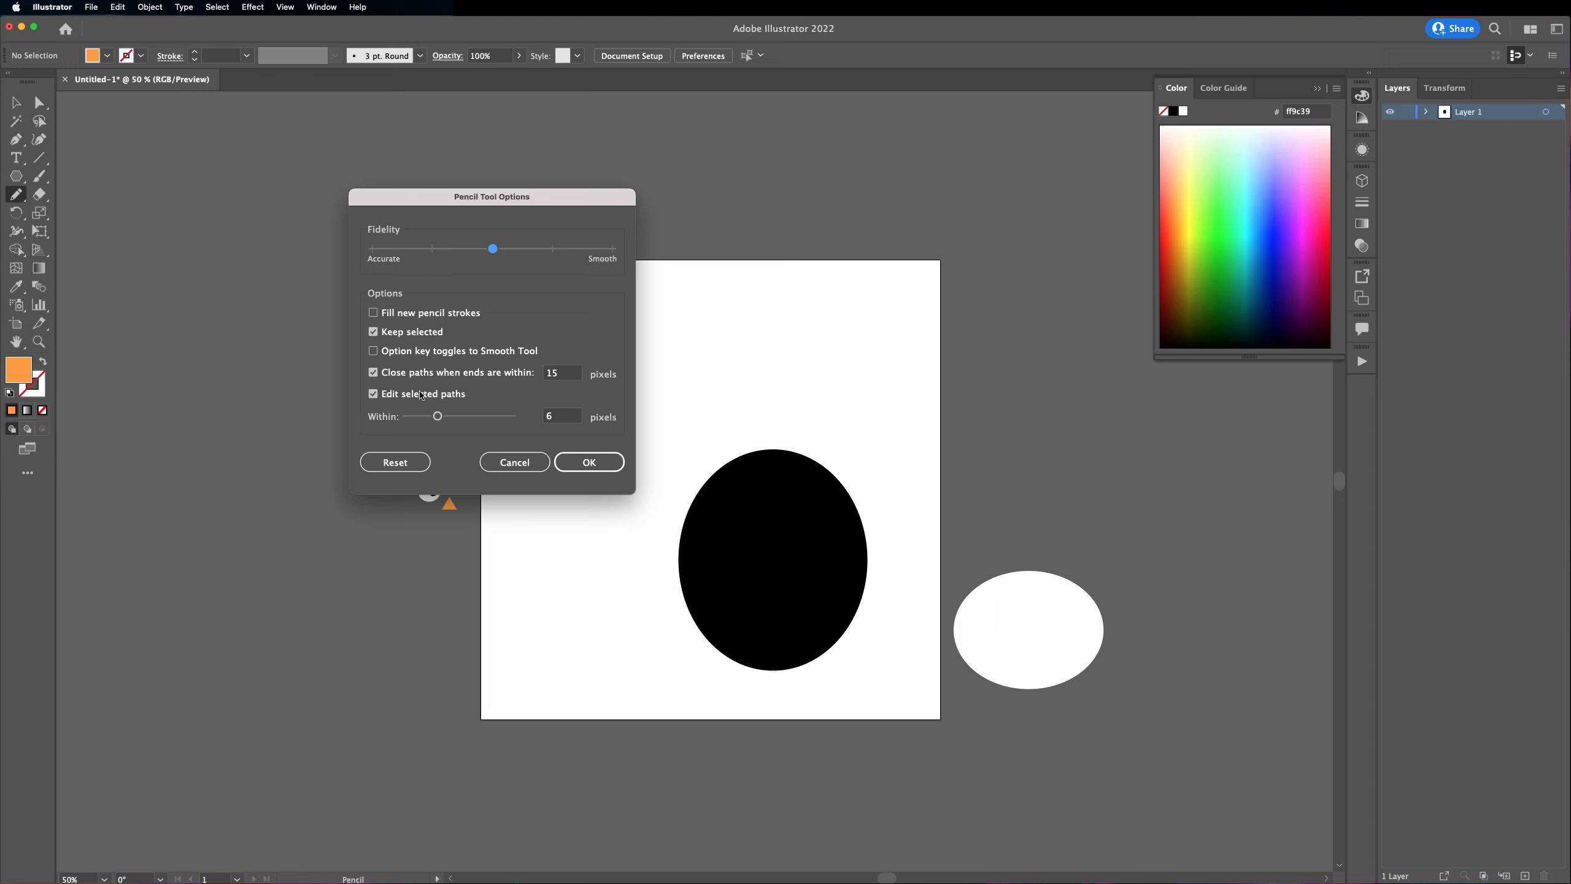
pyautogui.click(595, 465)
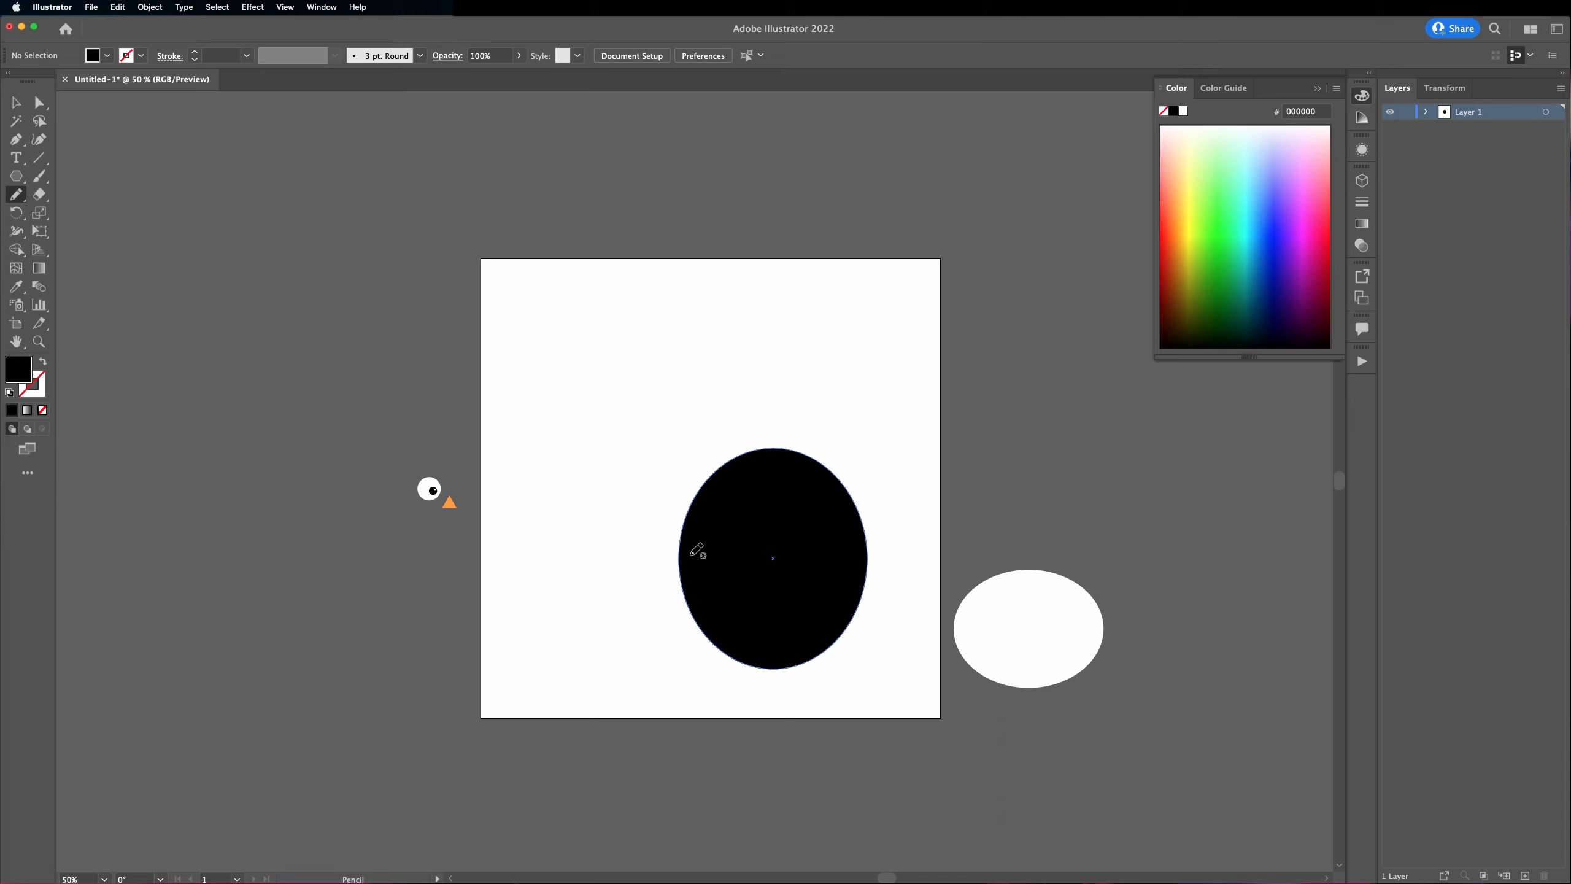
pyautogui.moveTo(694, 553)
pyautogui.mouseDown()
pyautogui.moveTo(642, 594)
pyautogui.moveTo(635, 621)
pyautogui.moveTo(678, 621)
pyautogui.moveTo(700, 585)
pyautogui.moveTo(695, 553)
pyautogui.mouseUp()
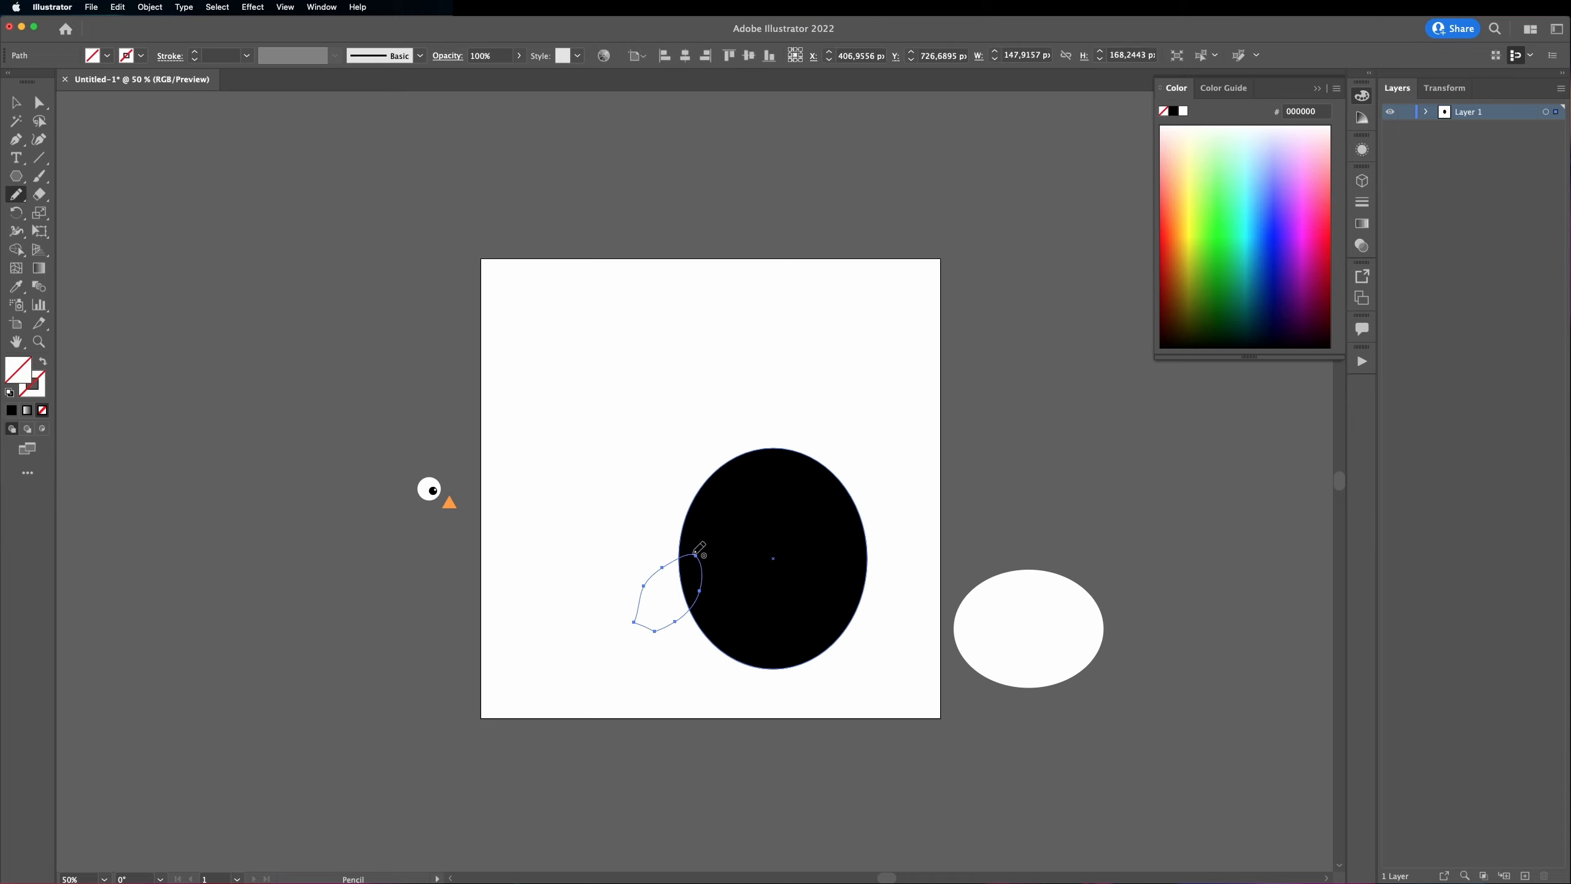
# Step: Simplify the wing outline by lowering the Simplify Curve value in the detailed Simplify options
pyautogui.click(150, 8)
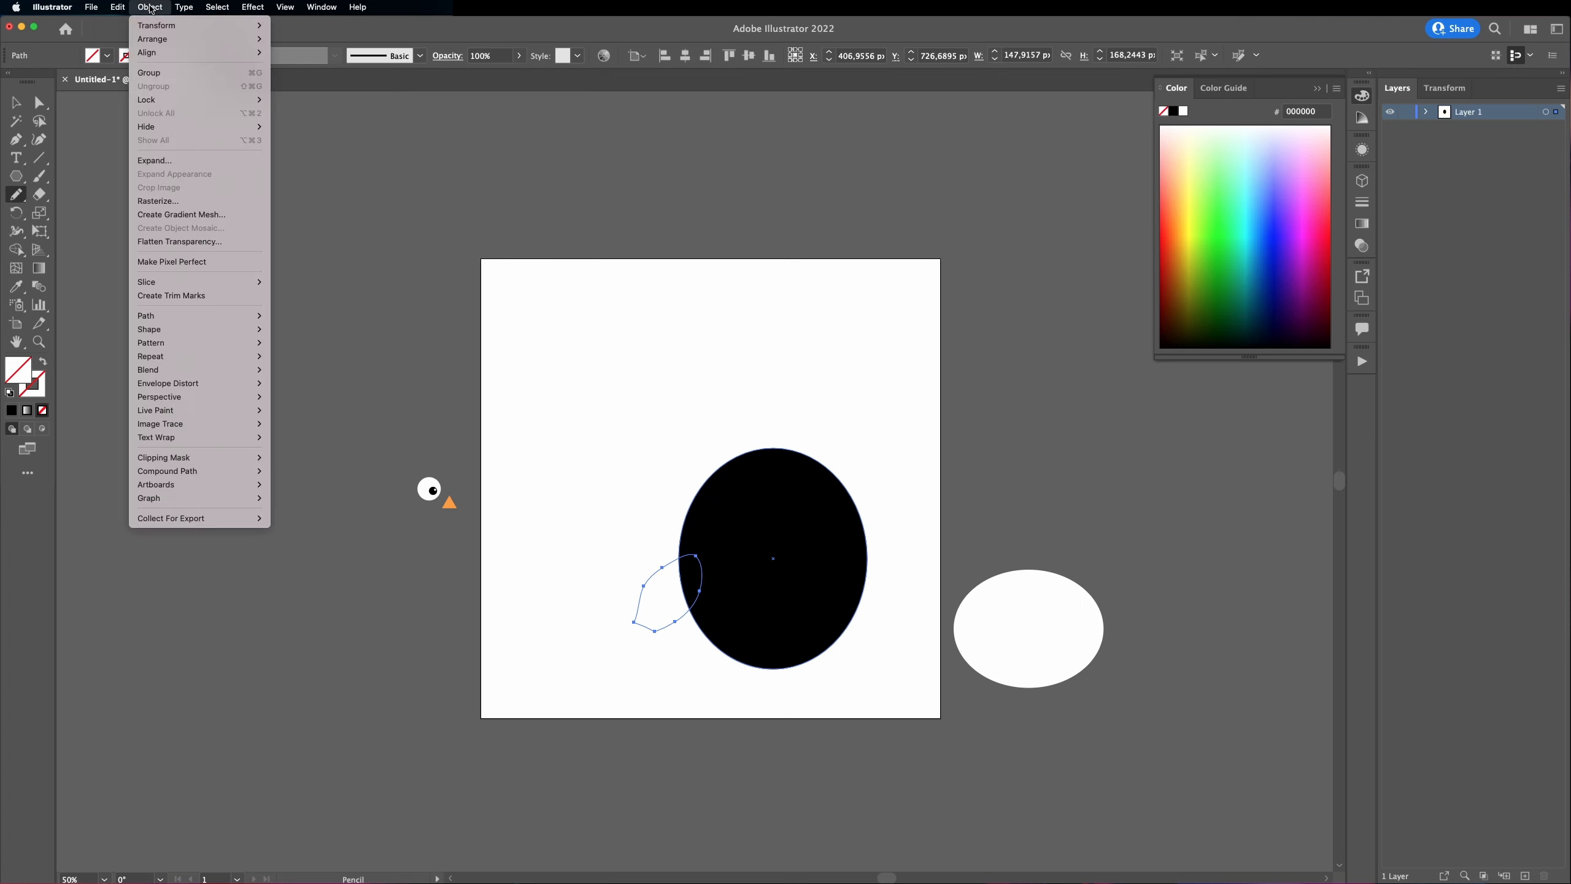
pyautogui.moveTo(188, 317)
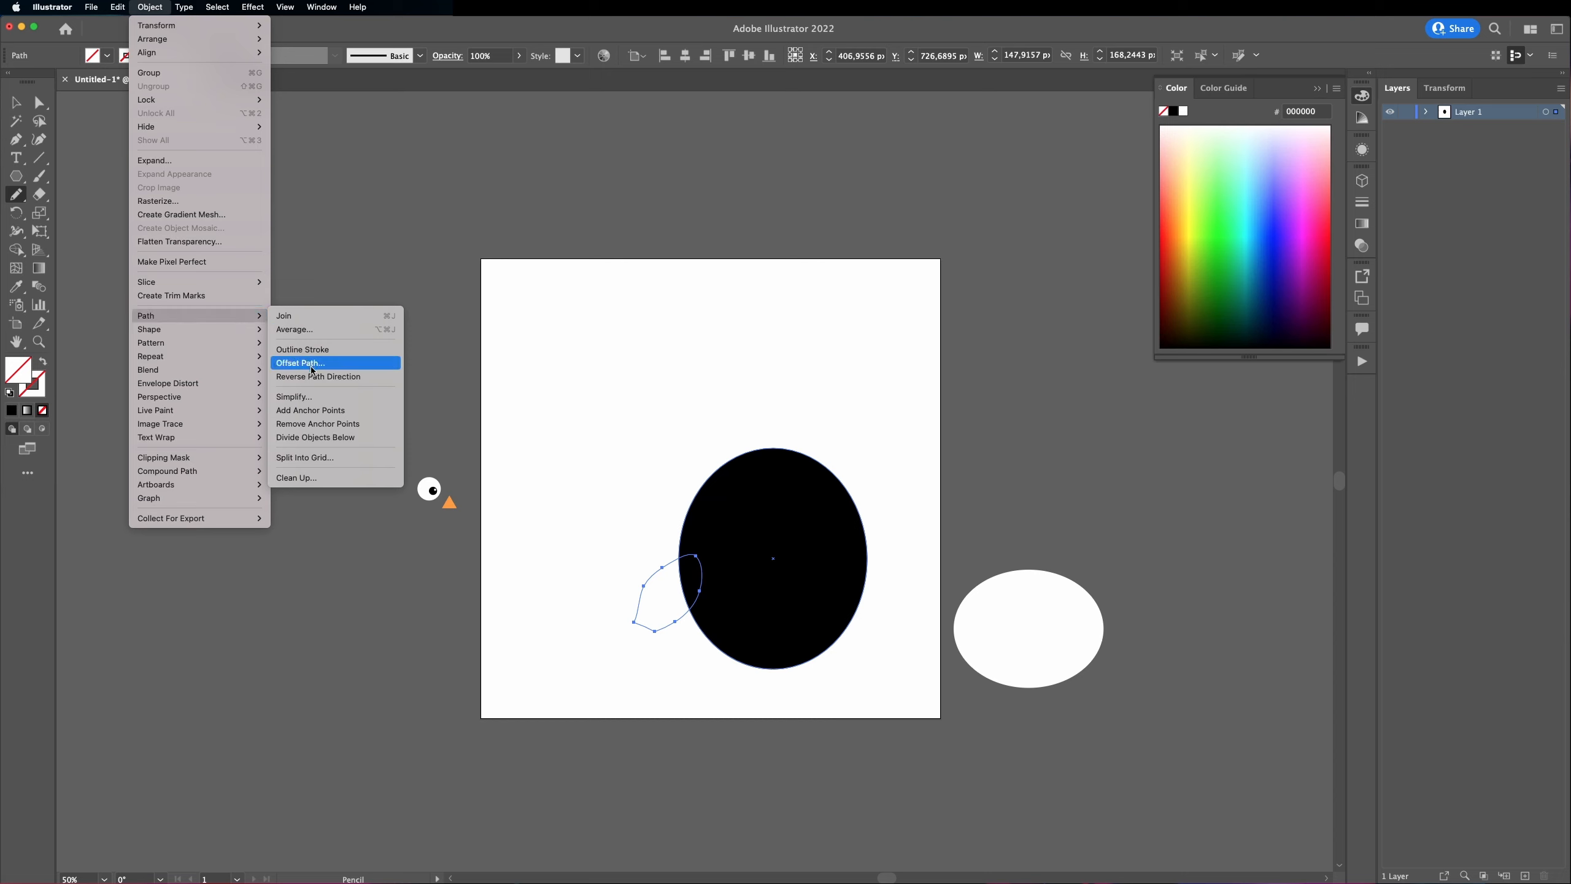
pyautogui.click(308, 399)
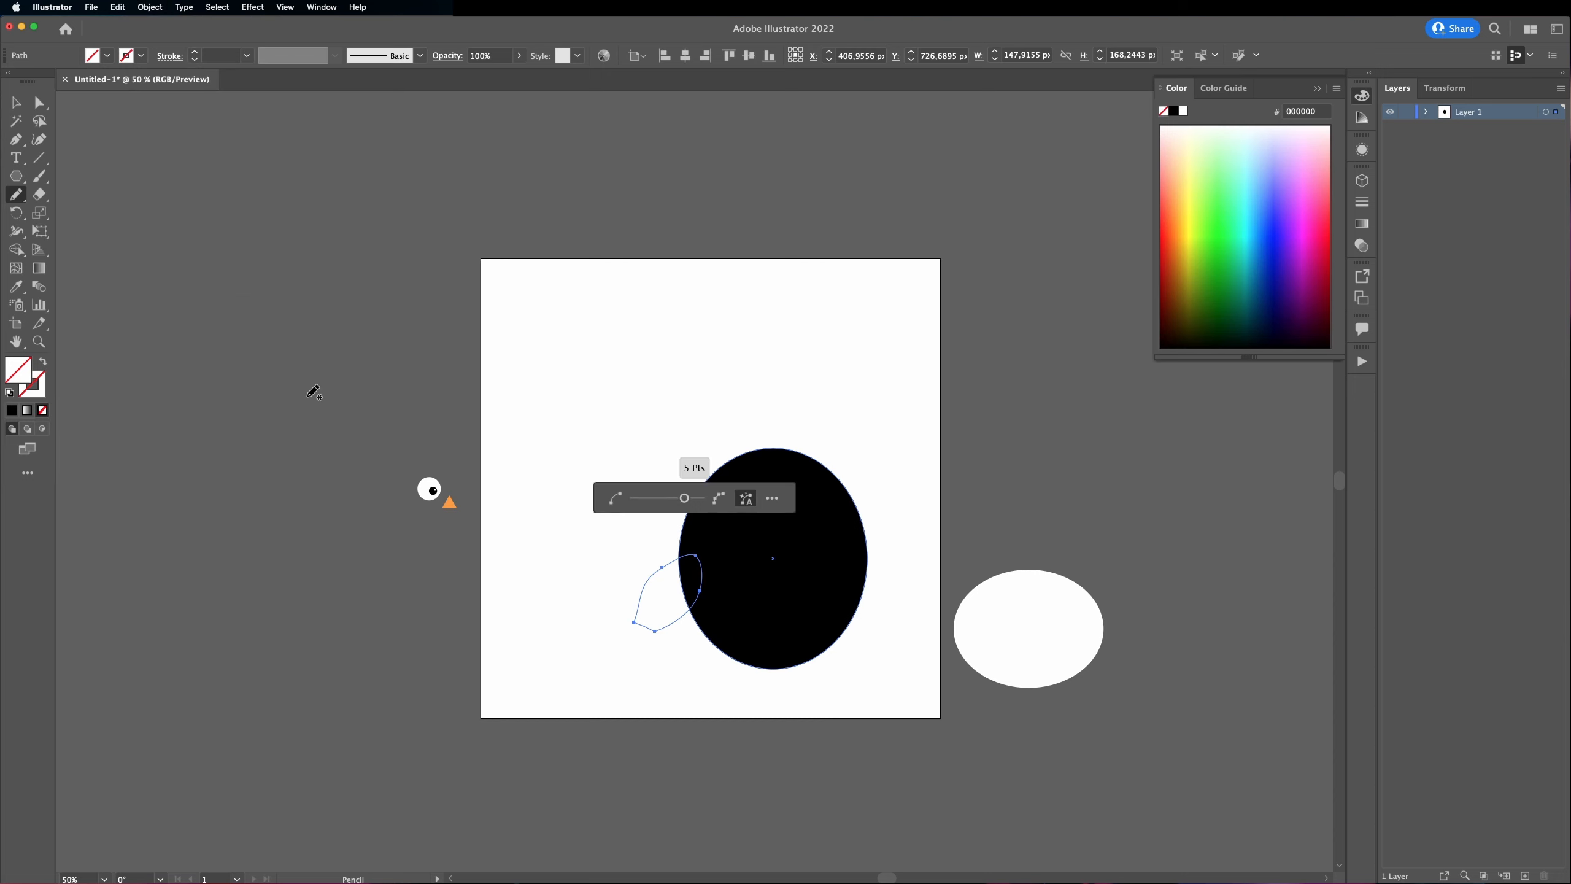
pyautogui.click(773, 499)
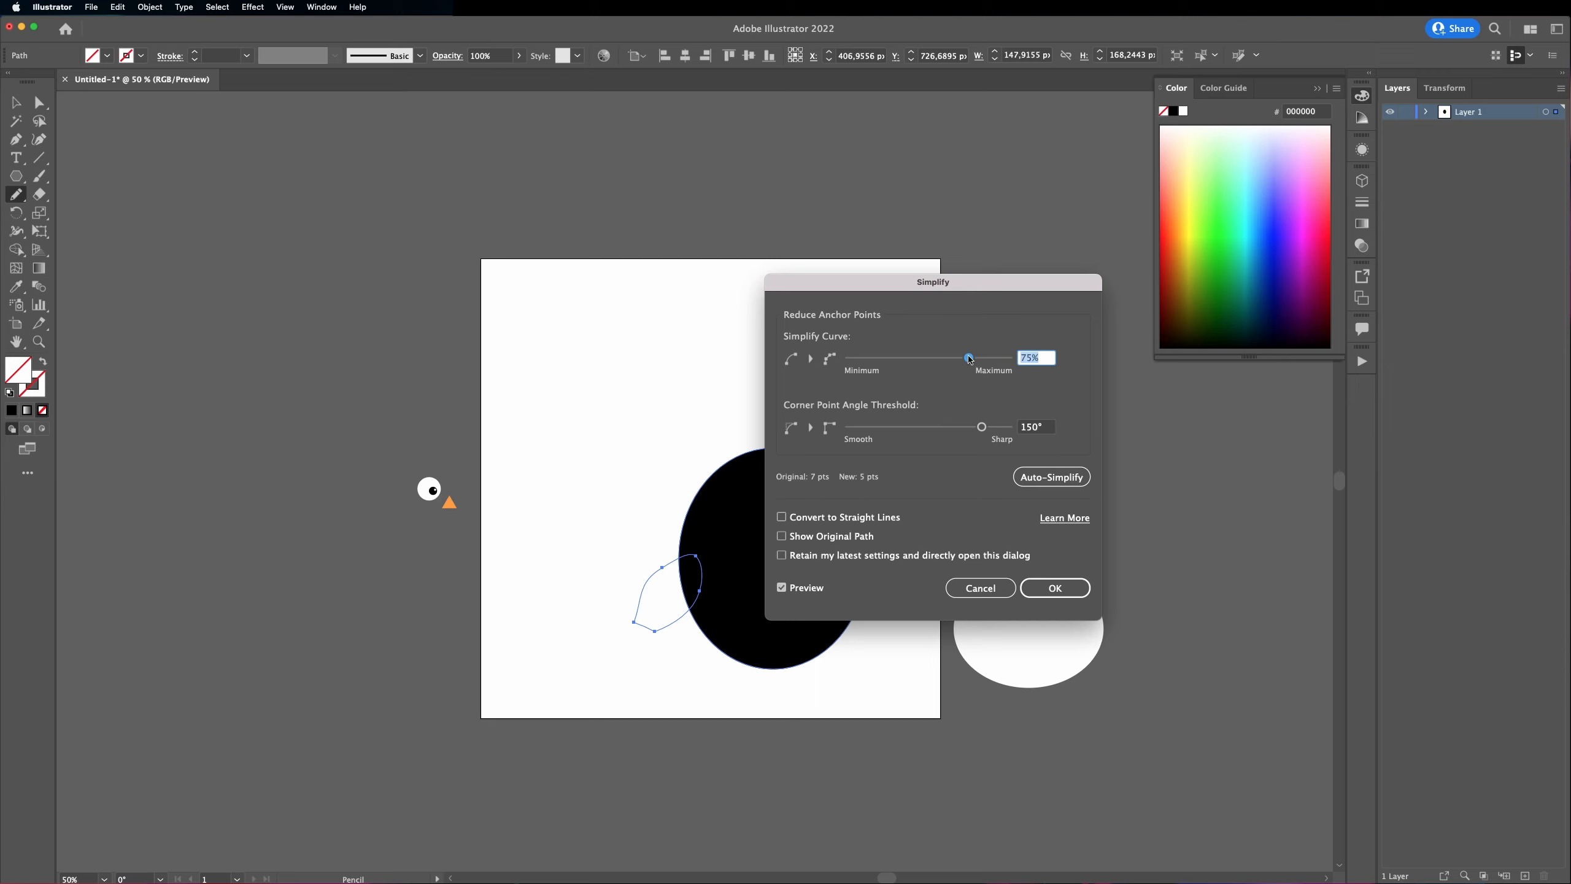
pyautogui.moveTo(969, 359); pyautogui.dragTo(912, 359)
pyautogui.click(1072, 586)
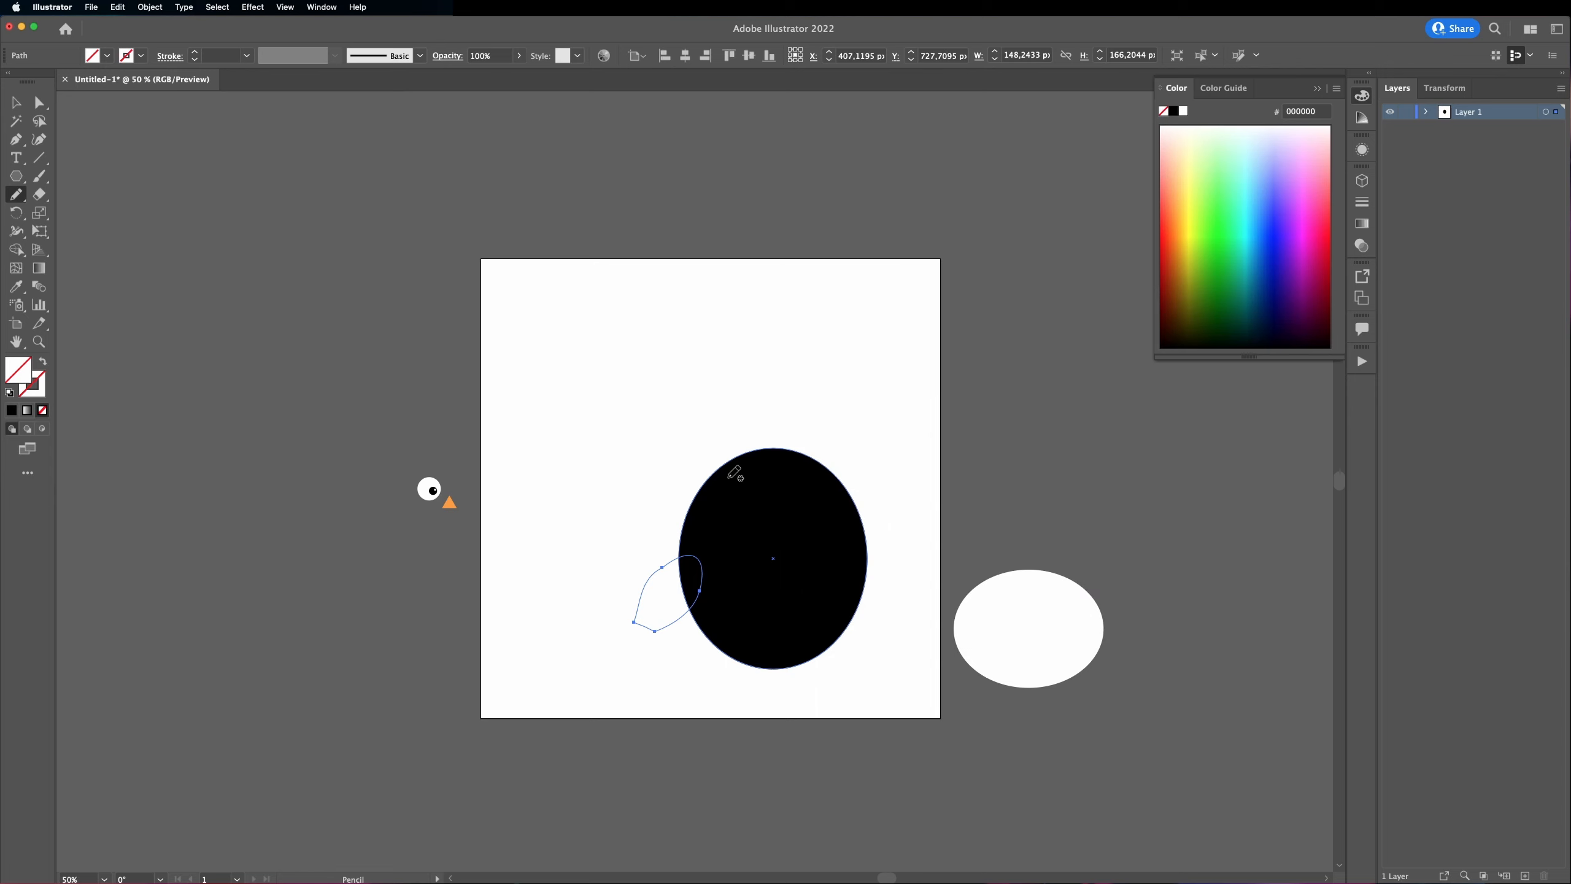
# Step: Fill the wing shape with black (000000) and move it slightly up and right, further into the black ellipse
pyautogui.click(11, 410)
pyautogui.doubleClick(18, 370)
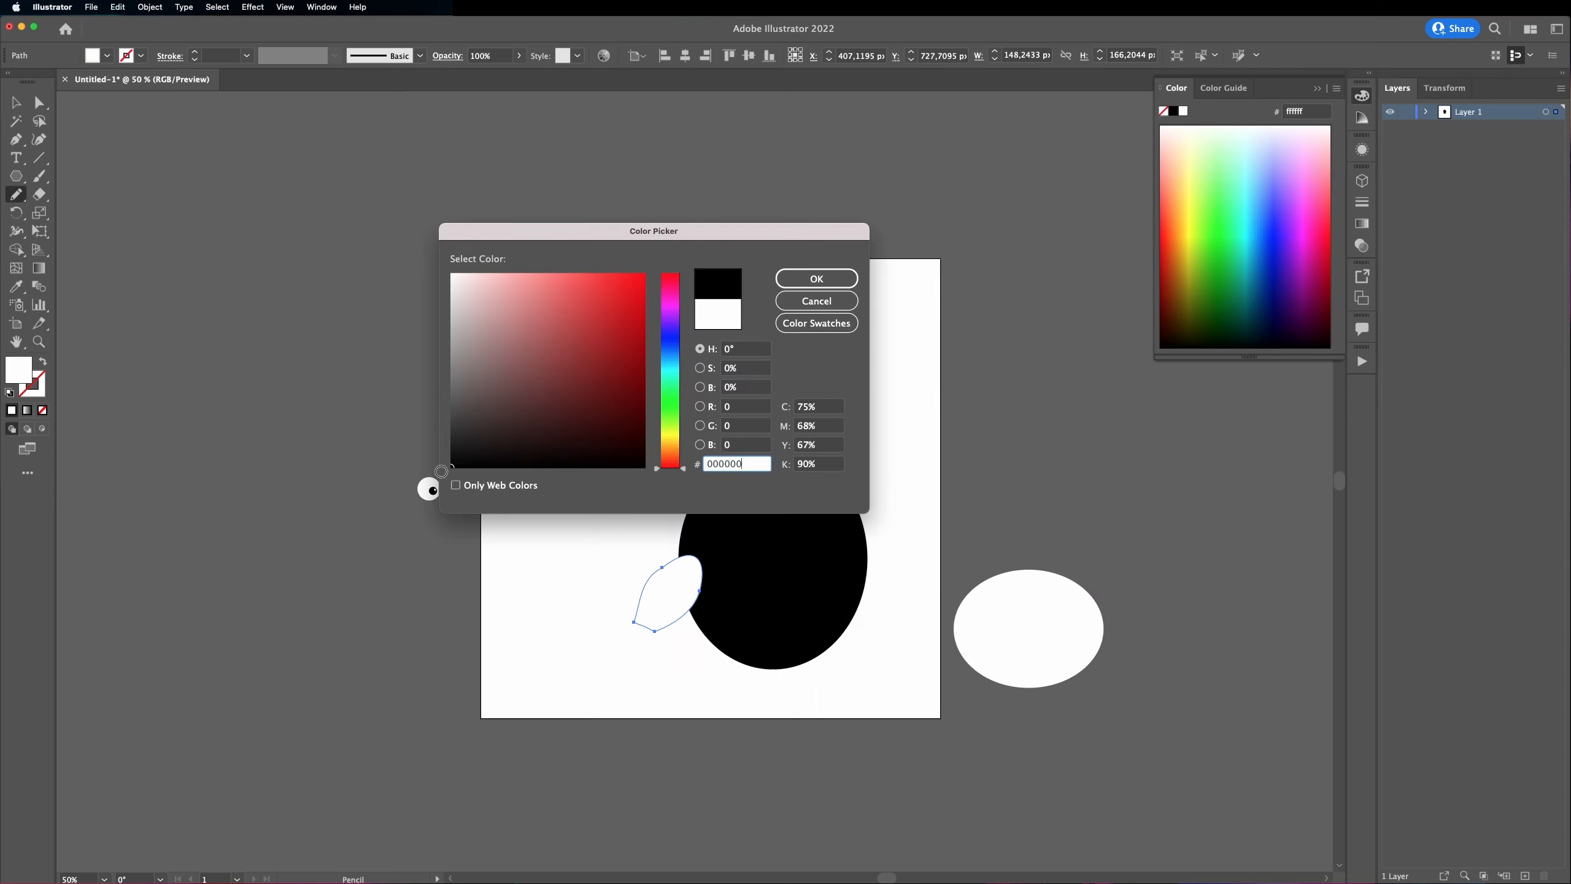
pyautogui.click(815, 278)
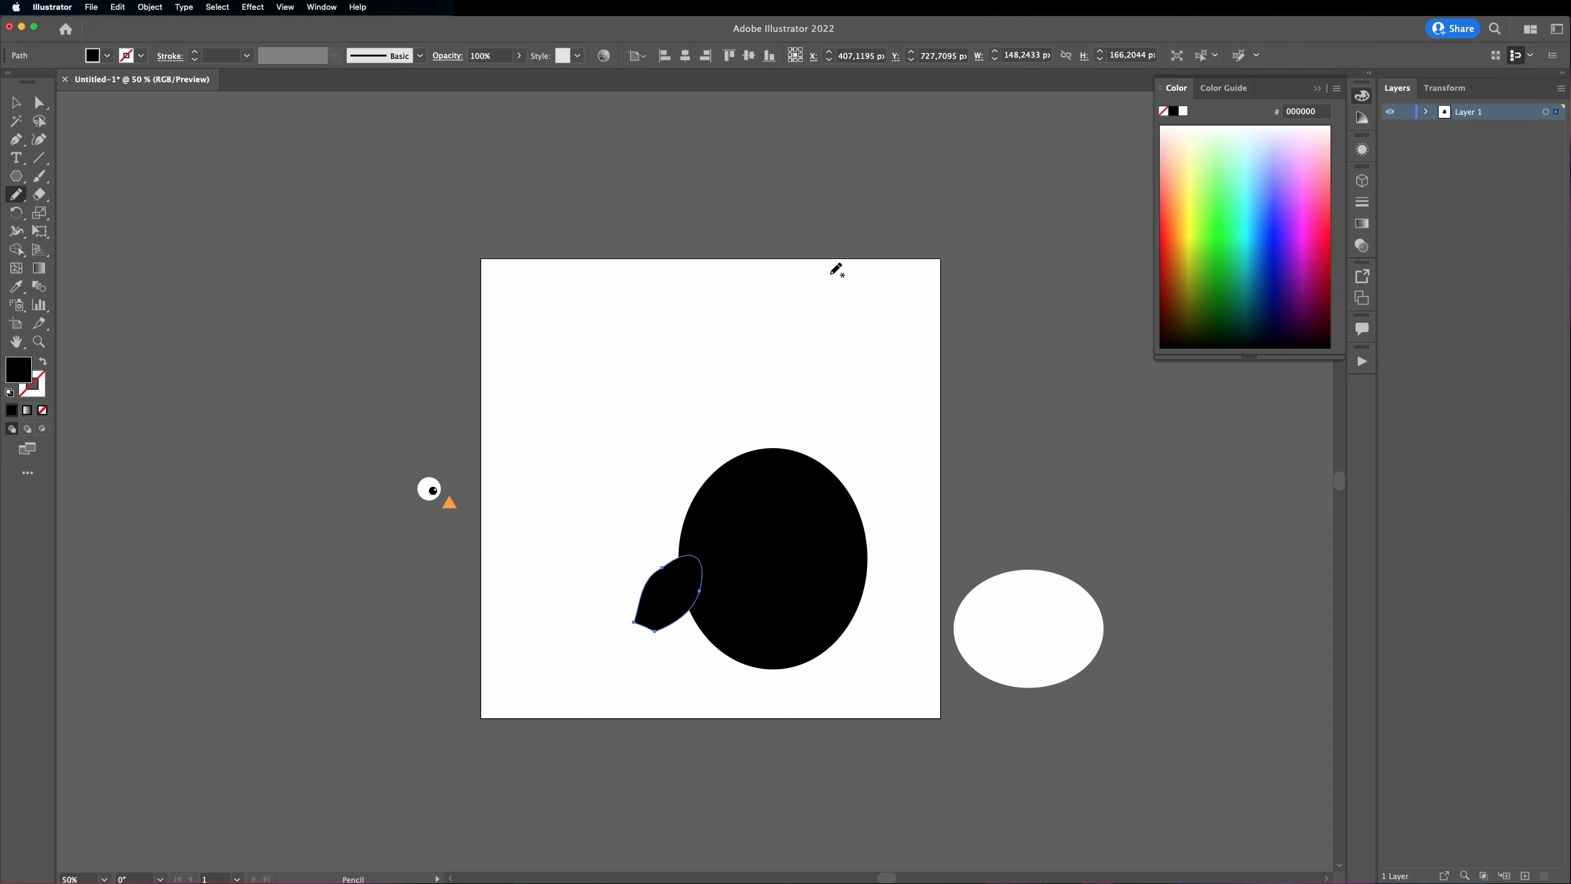
pyautogui.press('v')
pyautogui.moveTo(662, 616); pyautogui.dragTo(677, 603)
pyautogui.click(436, 592)
# Step: Draw a closed foot shape about 98 × 104 px at the black ellipse's lower-left edge with the Pencil tool and simplify its curve to about 55%
pyautogui.press('n')
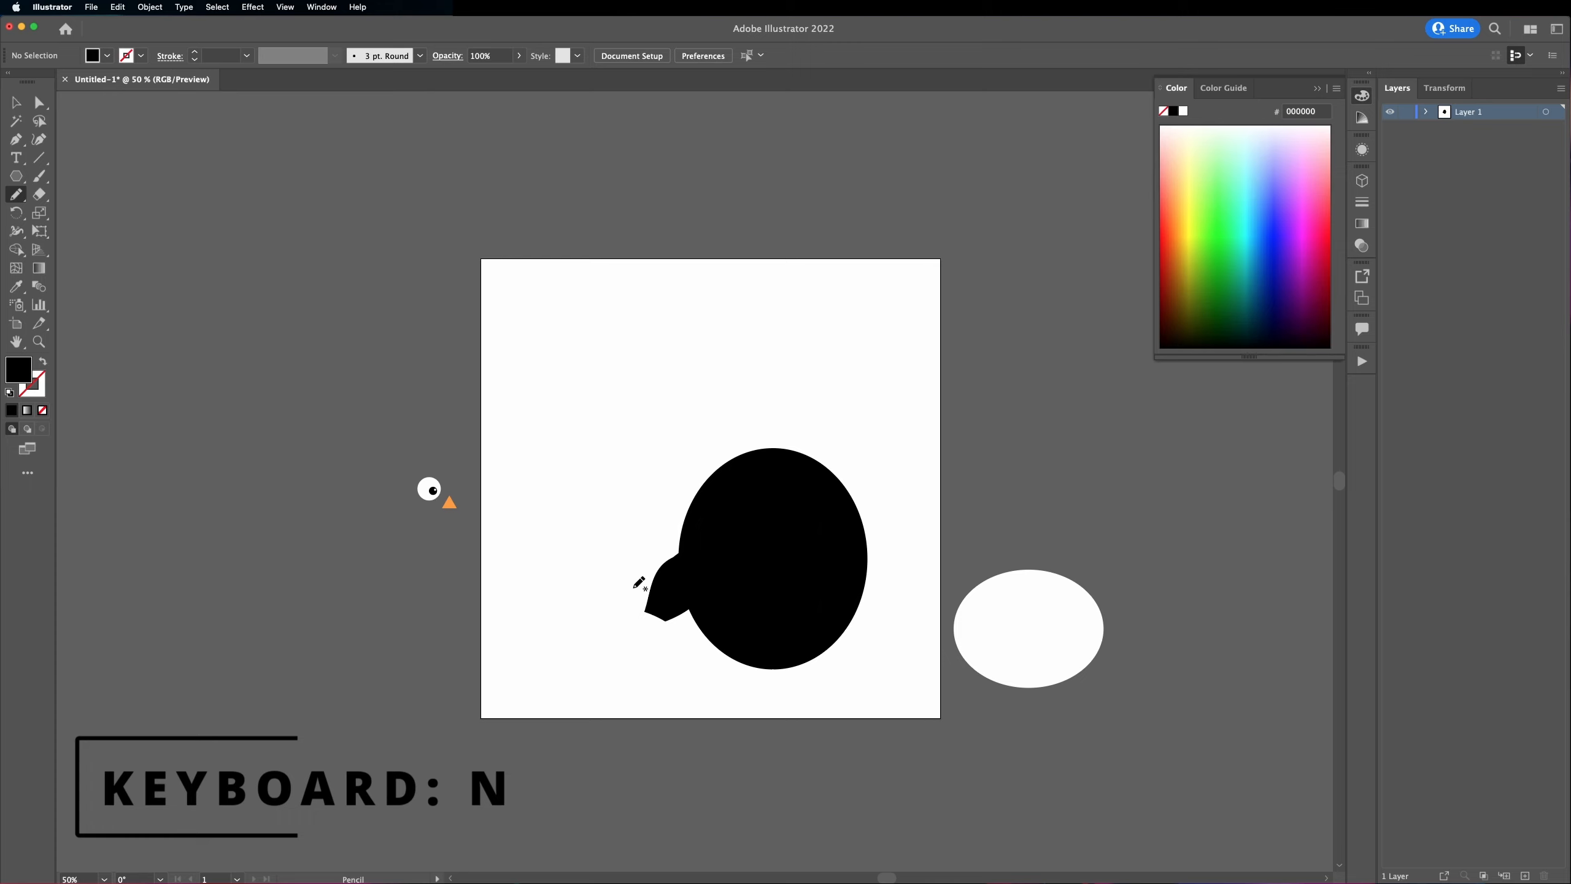
pyautogui.moveTo(742, 643)
pyautogui.mouseDown()
pyautogui.moveTo(715, 655)
pyautogui.moveTo(720, 690)
pyautogui.moveTo(749, 676)
pyautogui.moveTo(745, 641)
pyautogui.mouseUp()
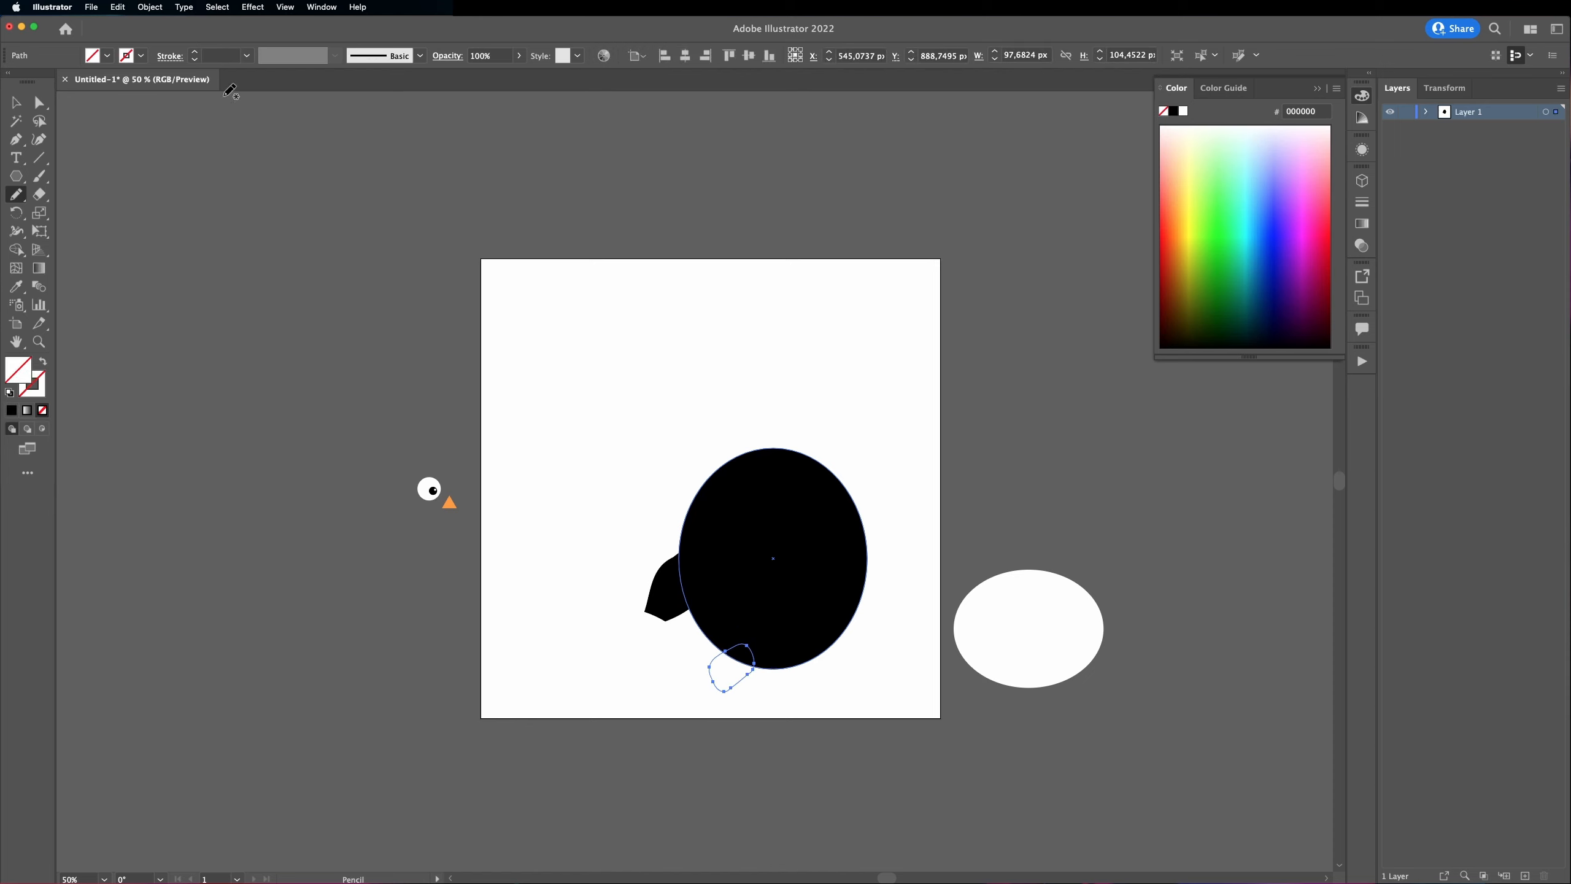
pyautogui.click(150, 6)
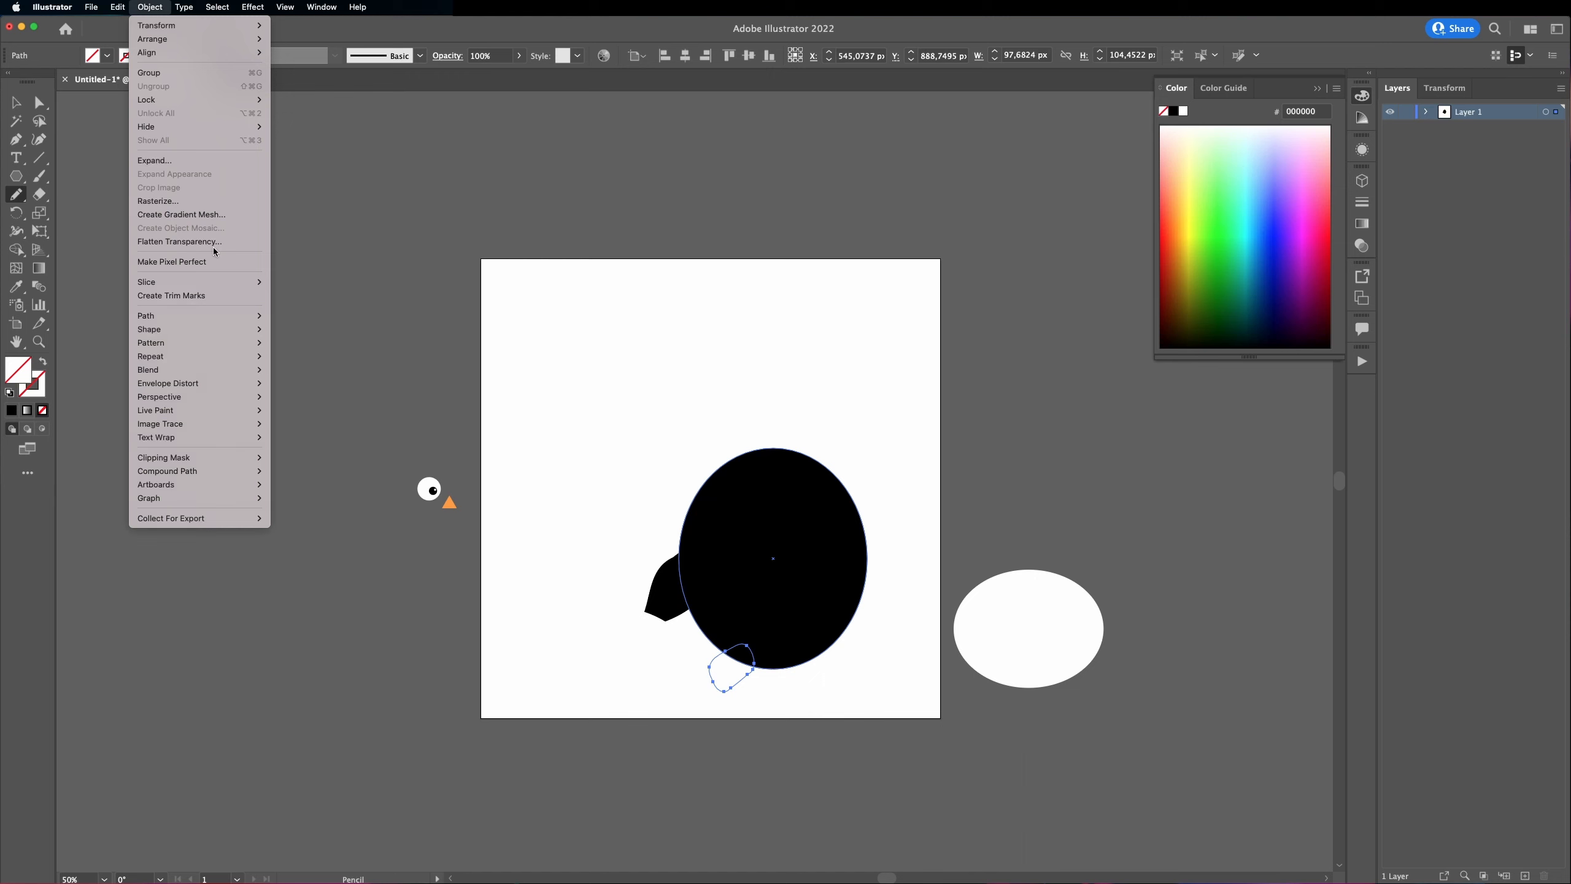
pyautogui.moveTo(223, 319)
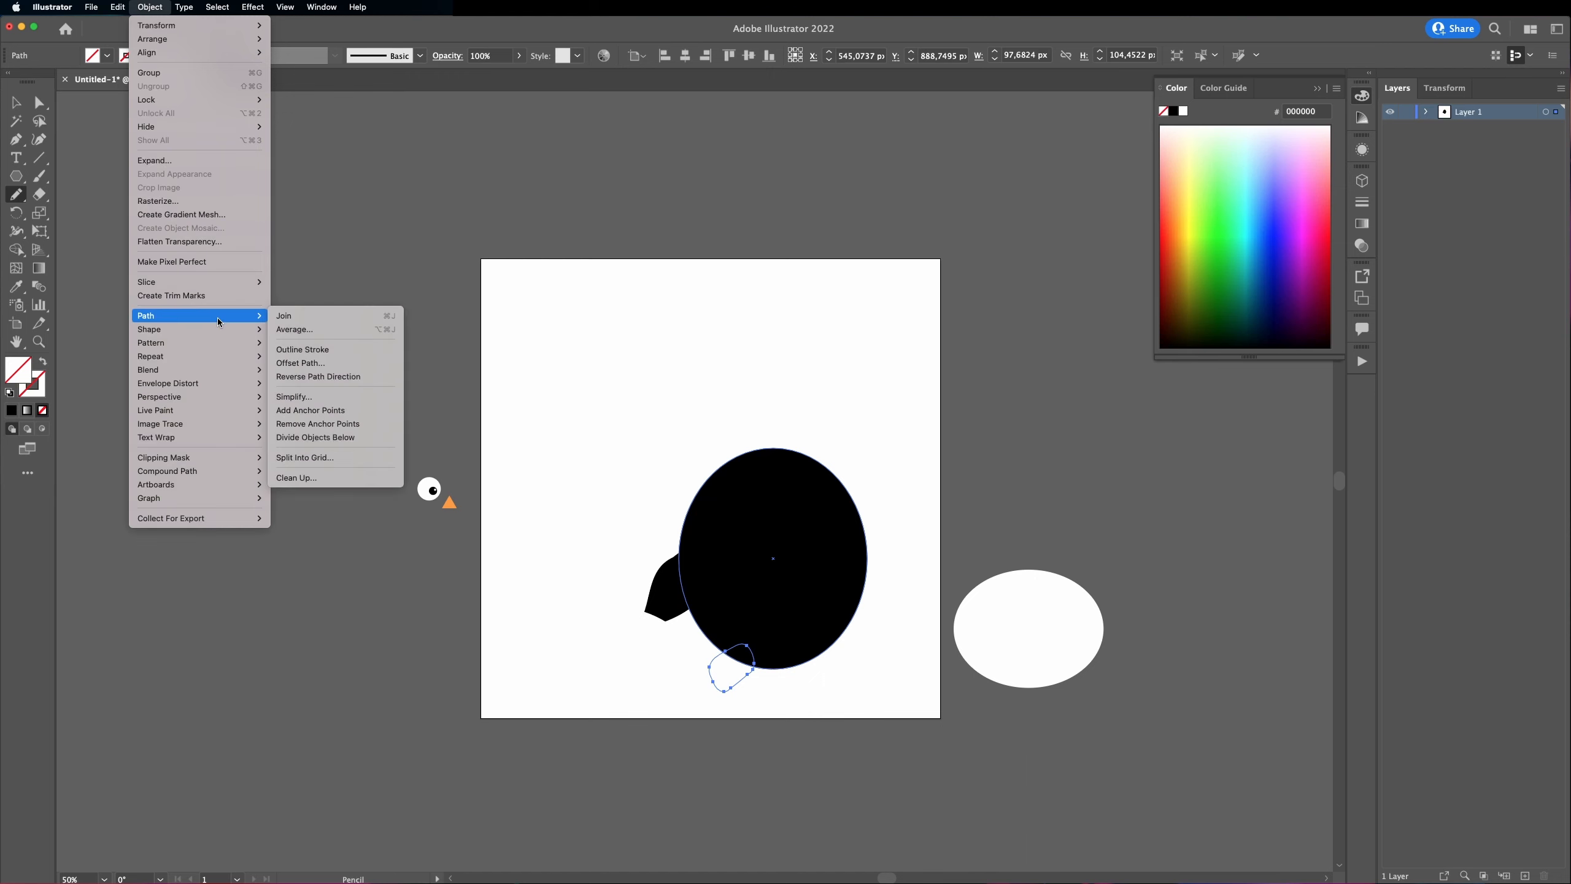
pyautogui.click(304, 402)
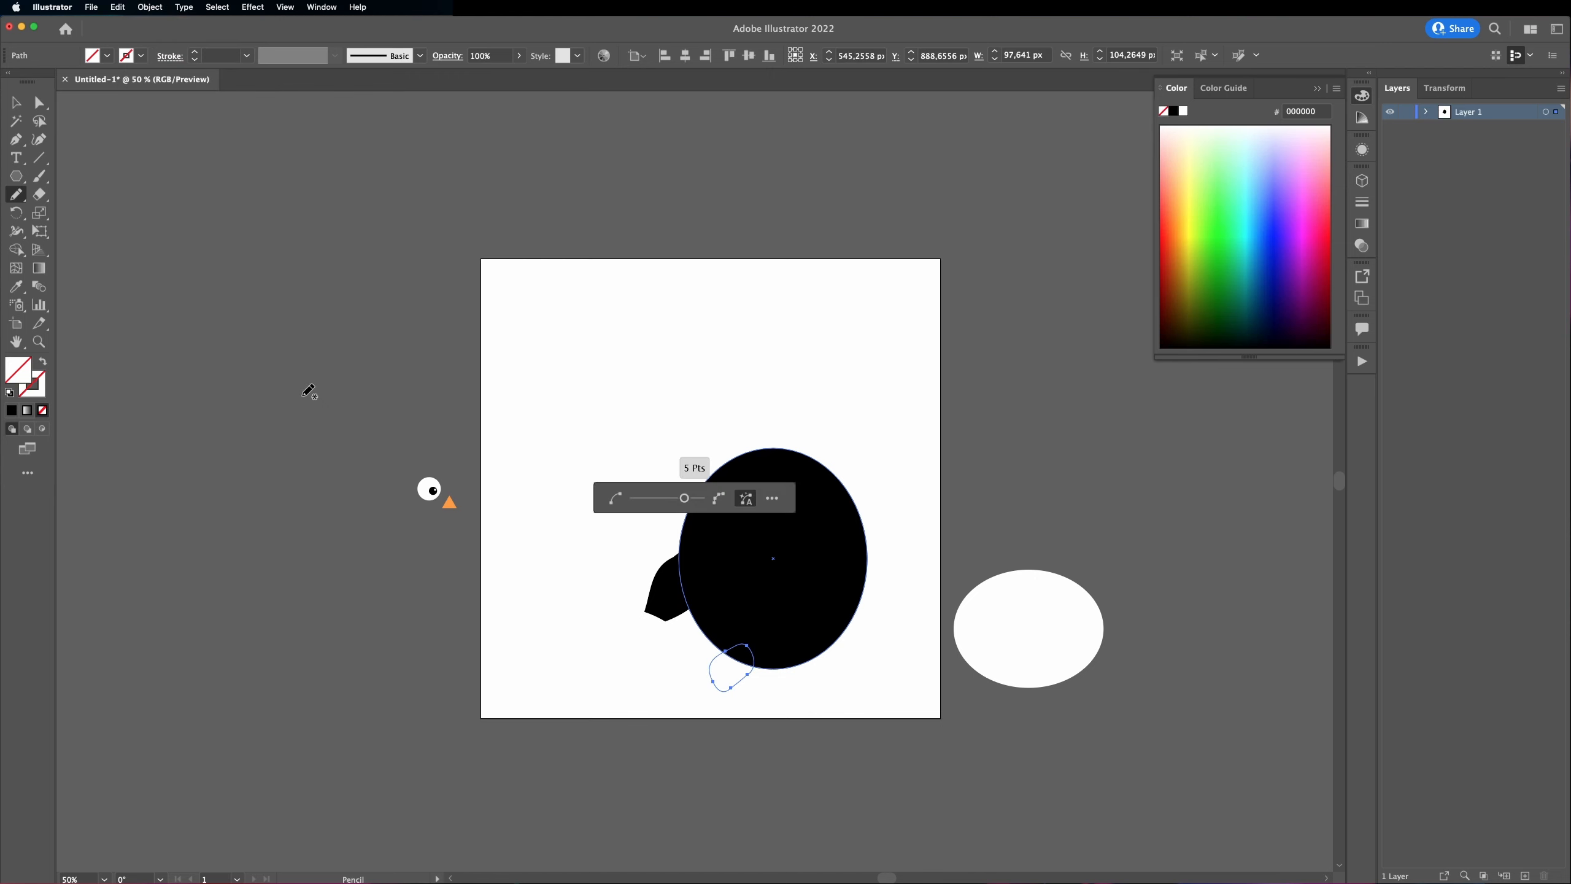
pyautogui.click(774, 498)
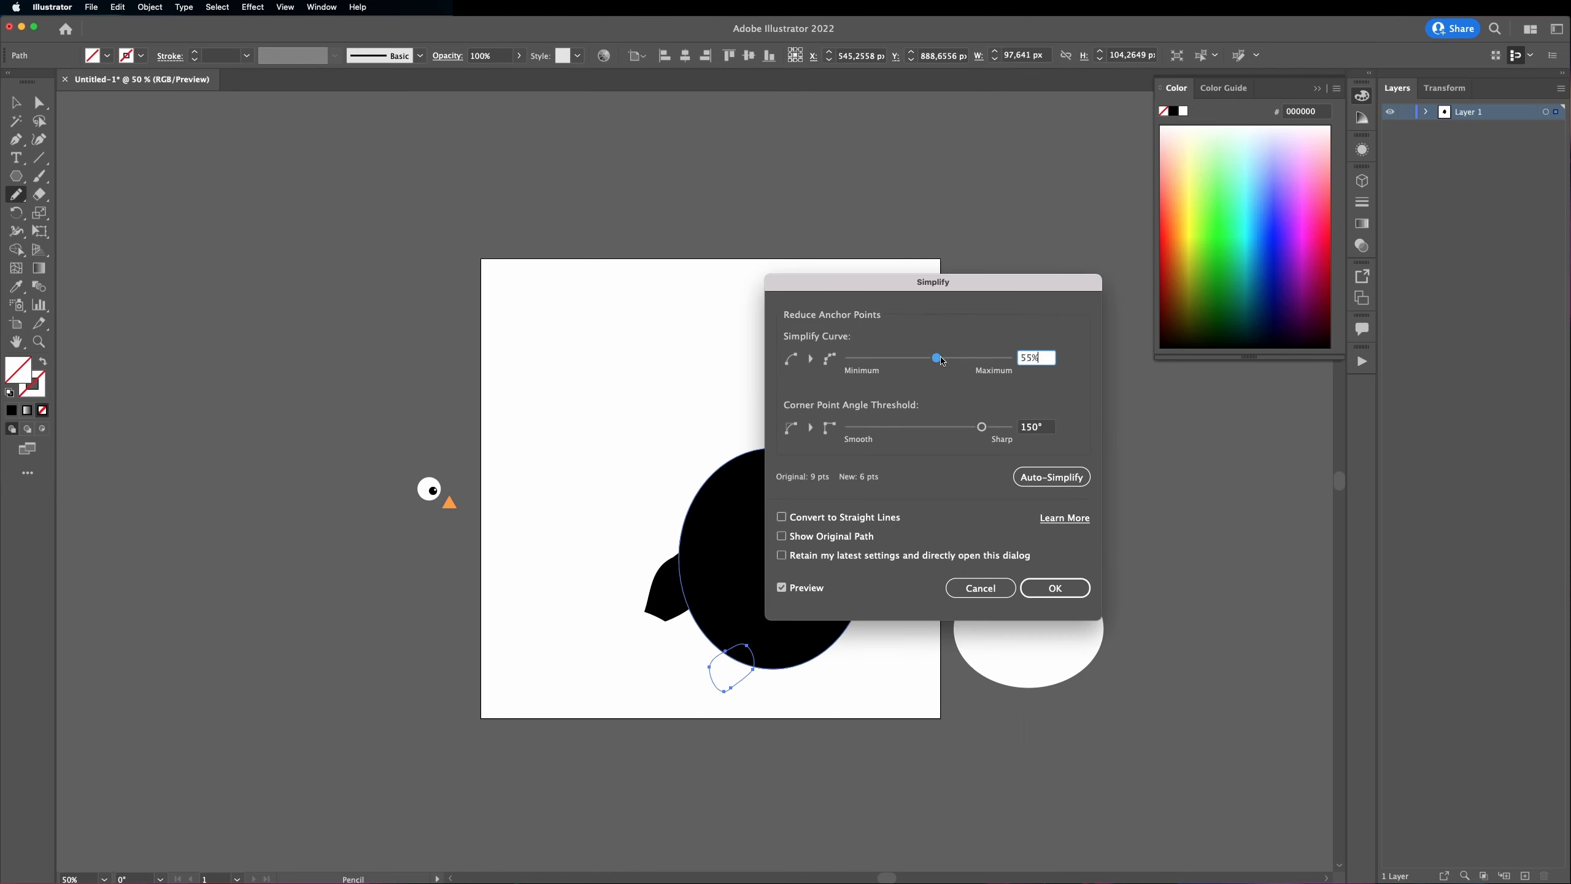
pyautogui.moveTo(942, 361)
pyautogui.mouseDown()
pyautogui.moveTo(960, 362)
pyautogui.moveTo(921, 358)
pyautogui.moveTo(1002, 360)
pyautogui.moveTo(934, 358)
pyautogui.mouseUp()
pyautogui.click(1054, 587)
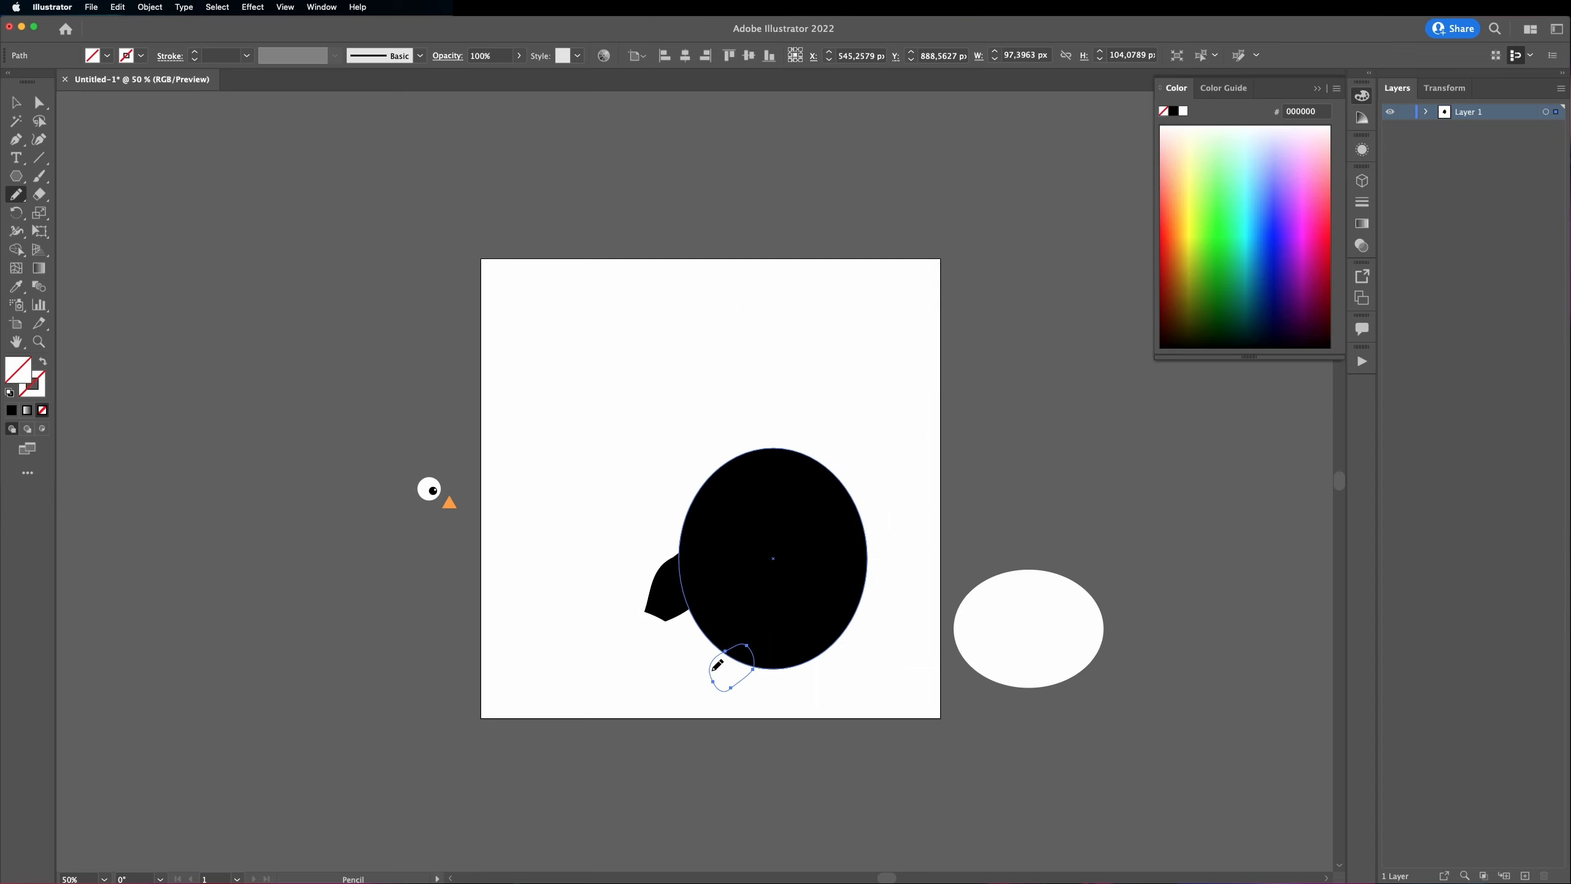
# Step: Fill the foot shape with the triangle's orange using the Eyedropper tool and move it slightly up and left into the black ellipse
pyautogui.click(15, 415)
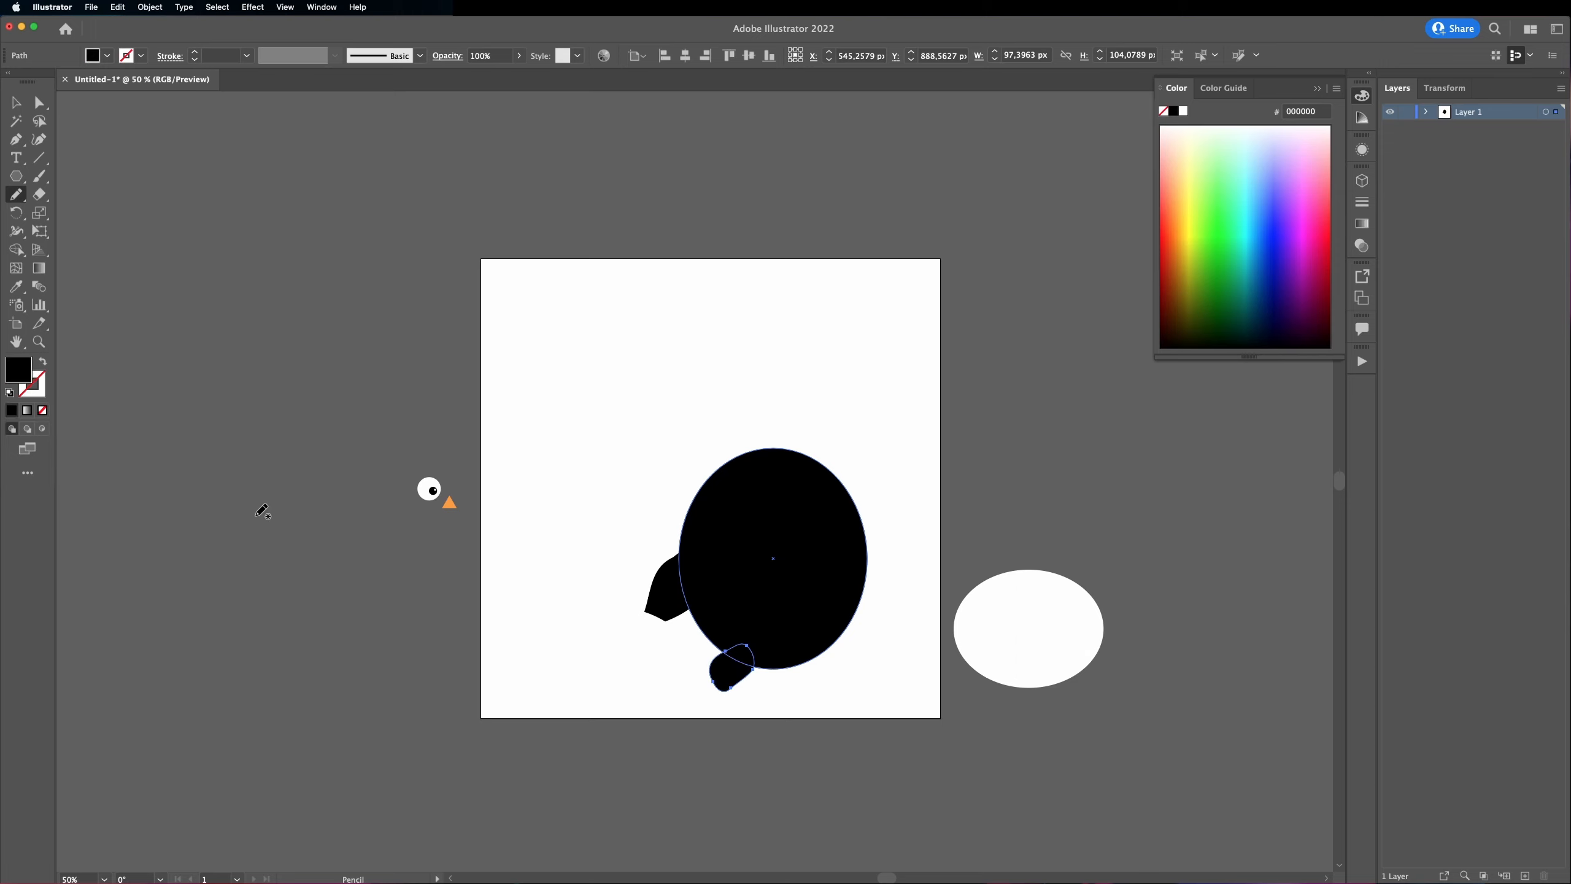
pyautogui.press('i')
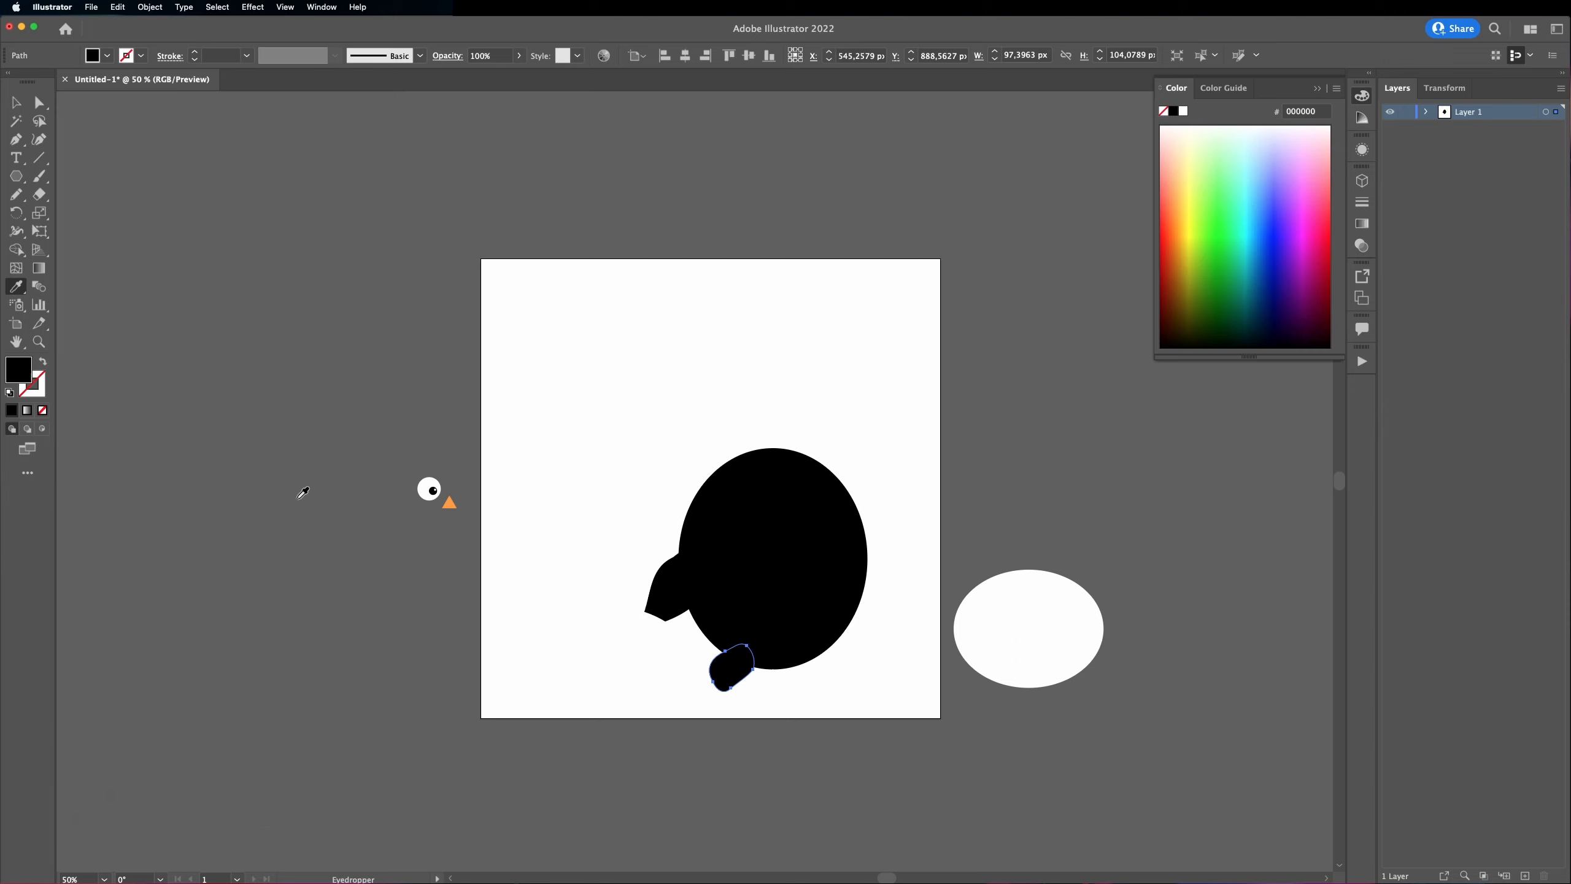
pyautogui.click(451, 503)
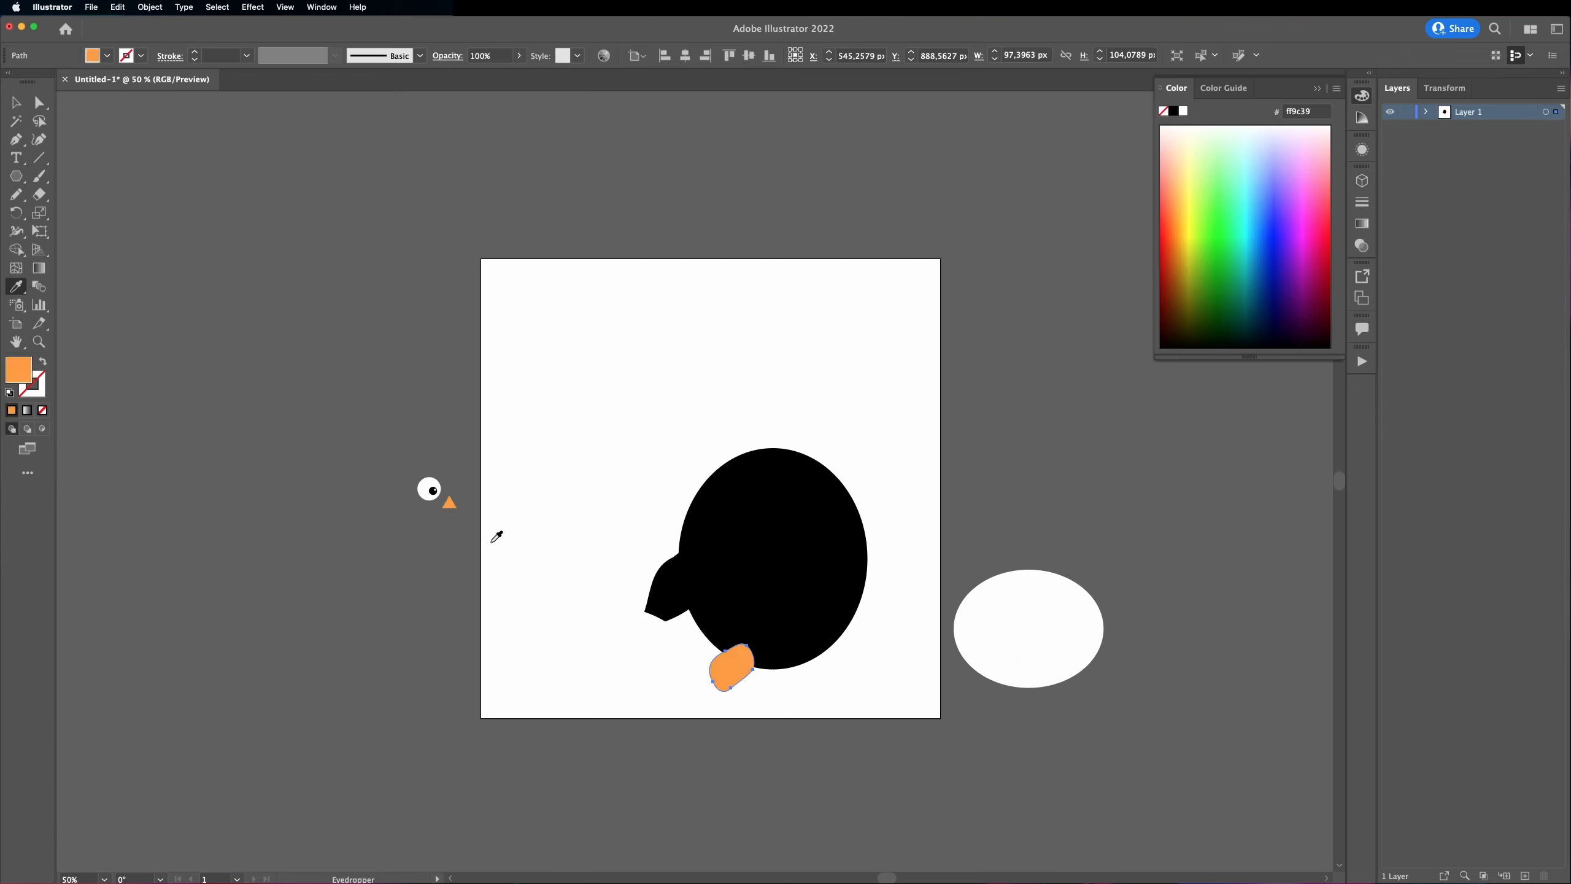
pyautogui.press('v')
pyautogui.moveTo(739, 673); pyautogui.dragTo(731, 666)
pyautogui.click(983, 723)
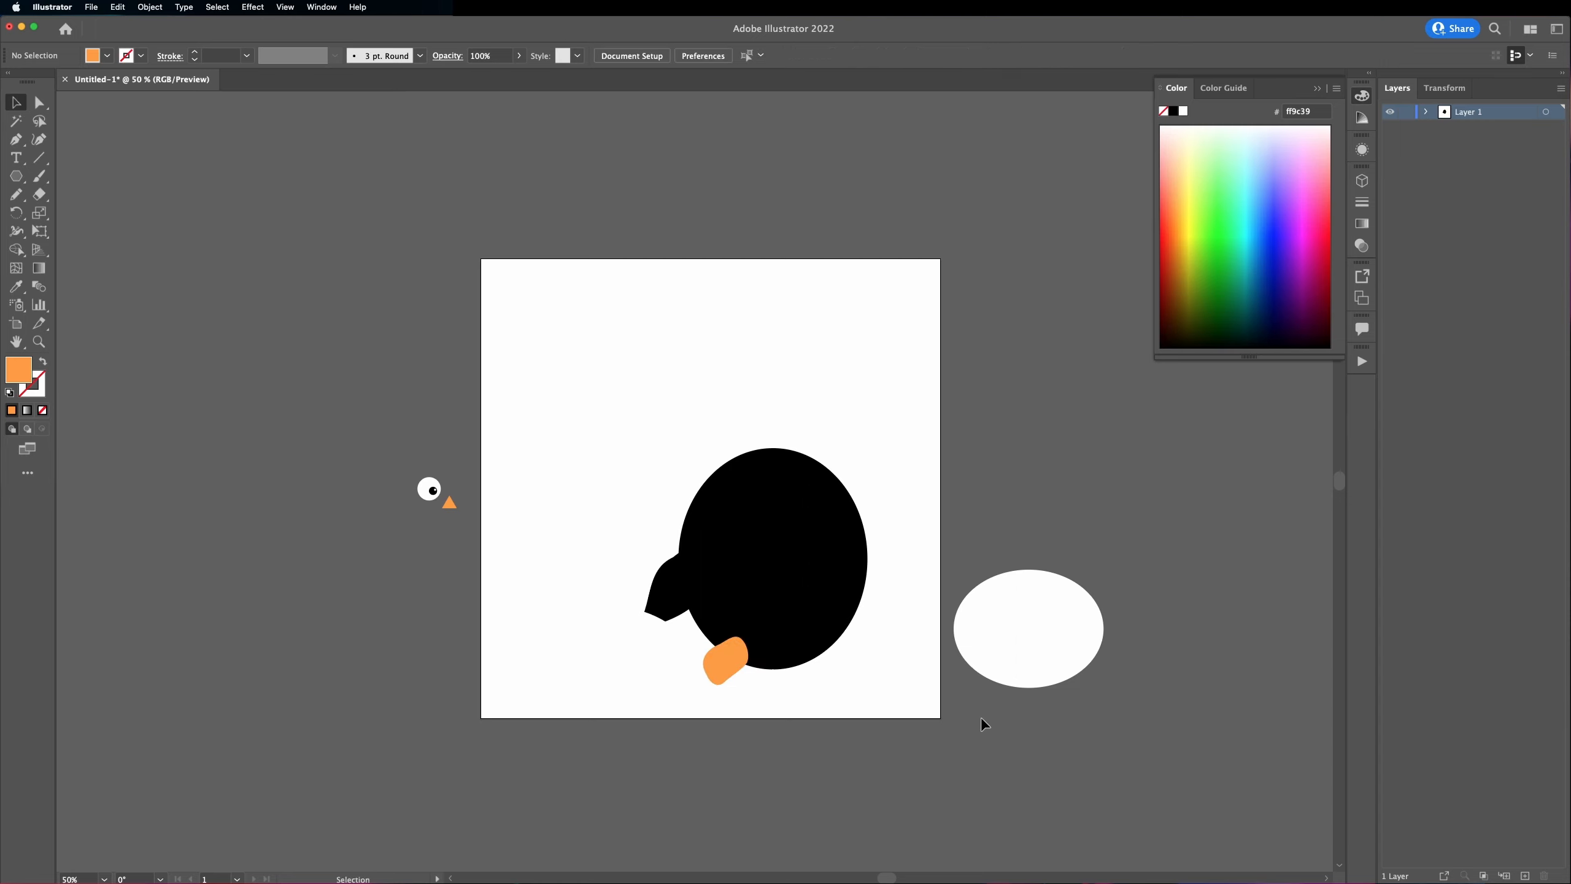
# Step: Apply the 3D Inflate effect to the black ellipse and render it with ray tracing
pyautogui.press('v')
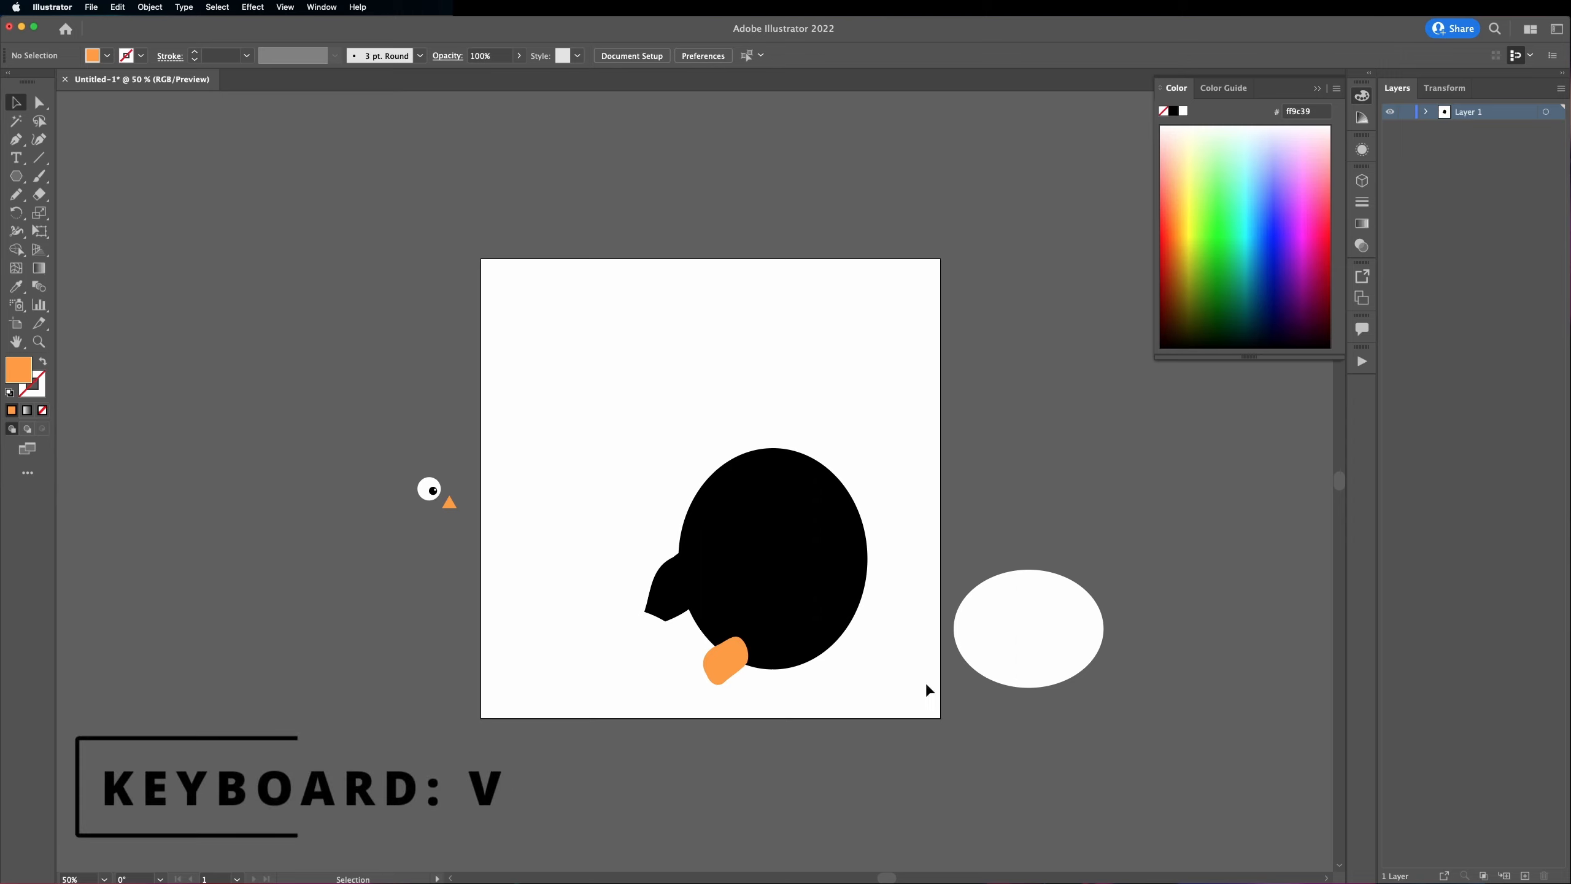
pyautogui.click(796, 621)
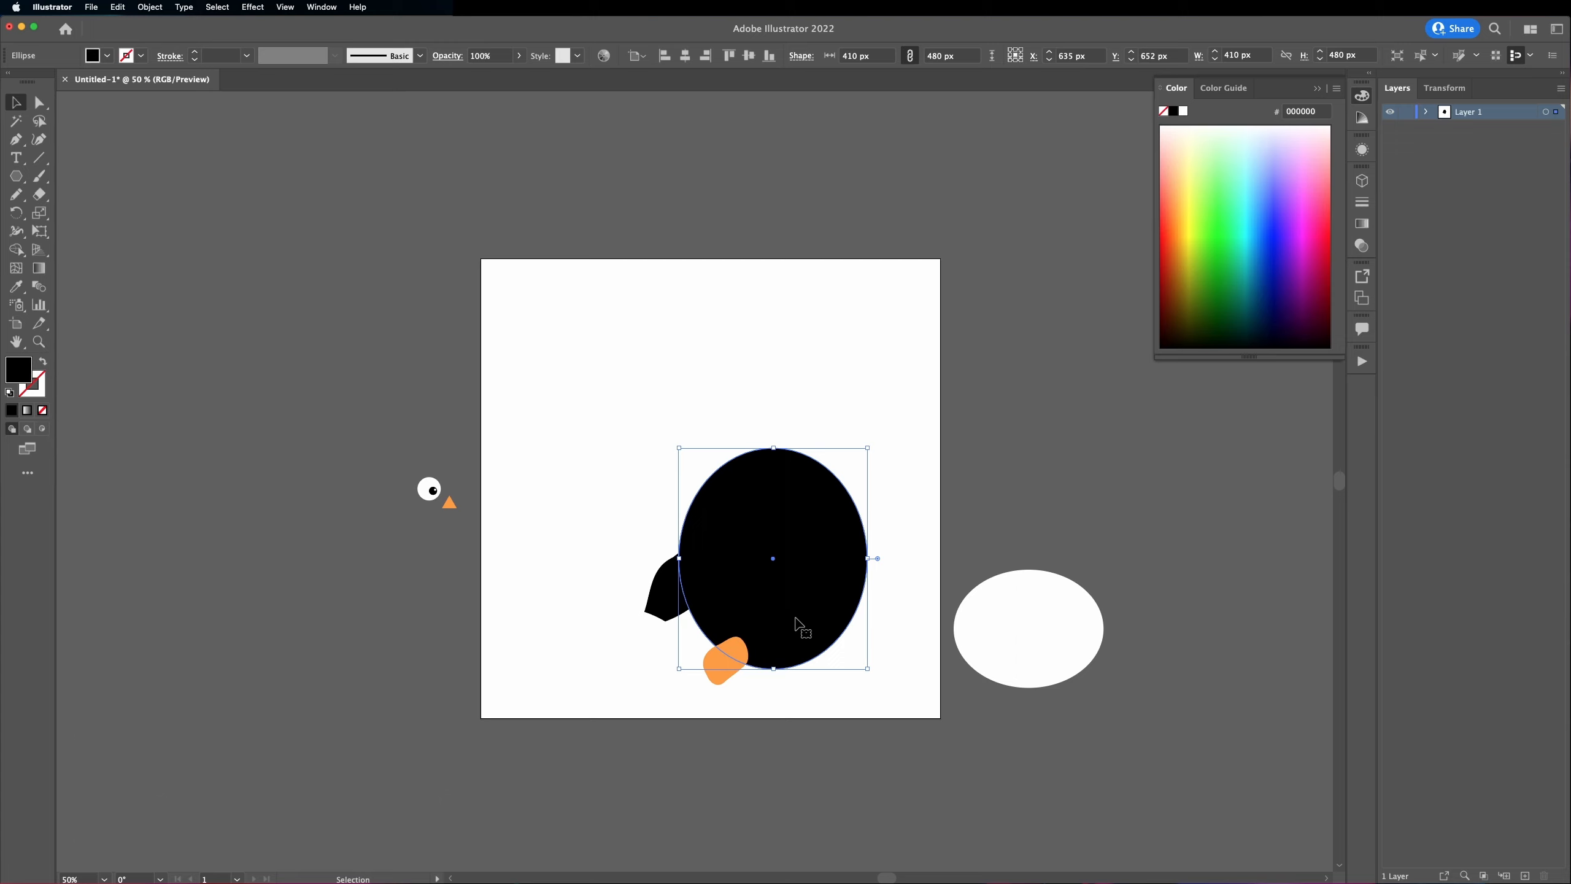
pyautogui.click(1318, 90)
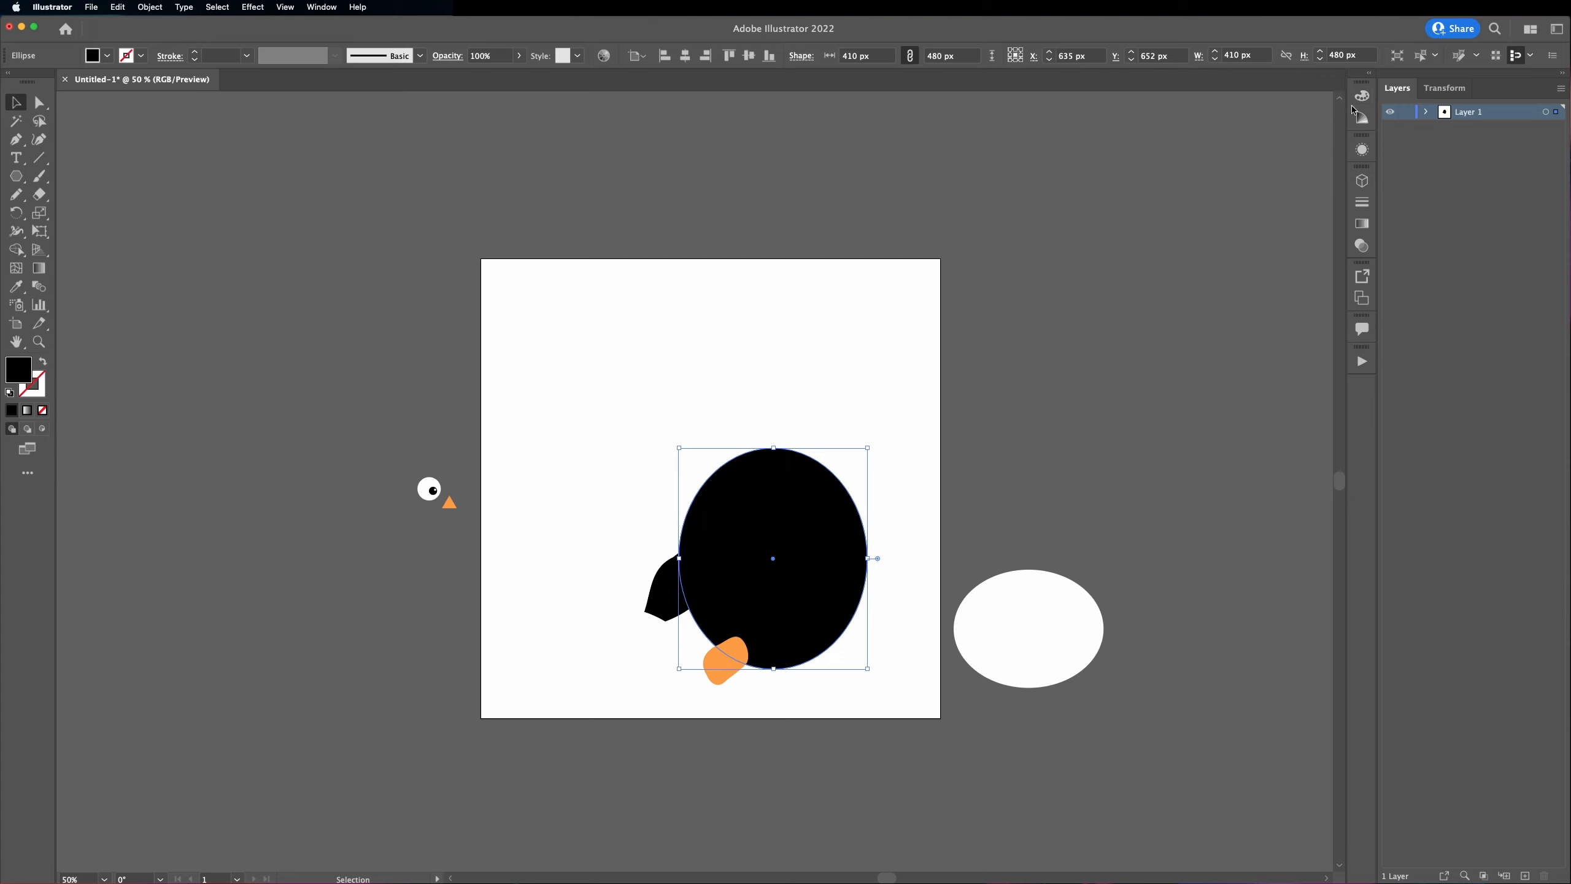
pyautogui.click(1362, 186)
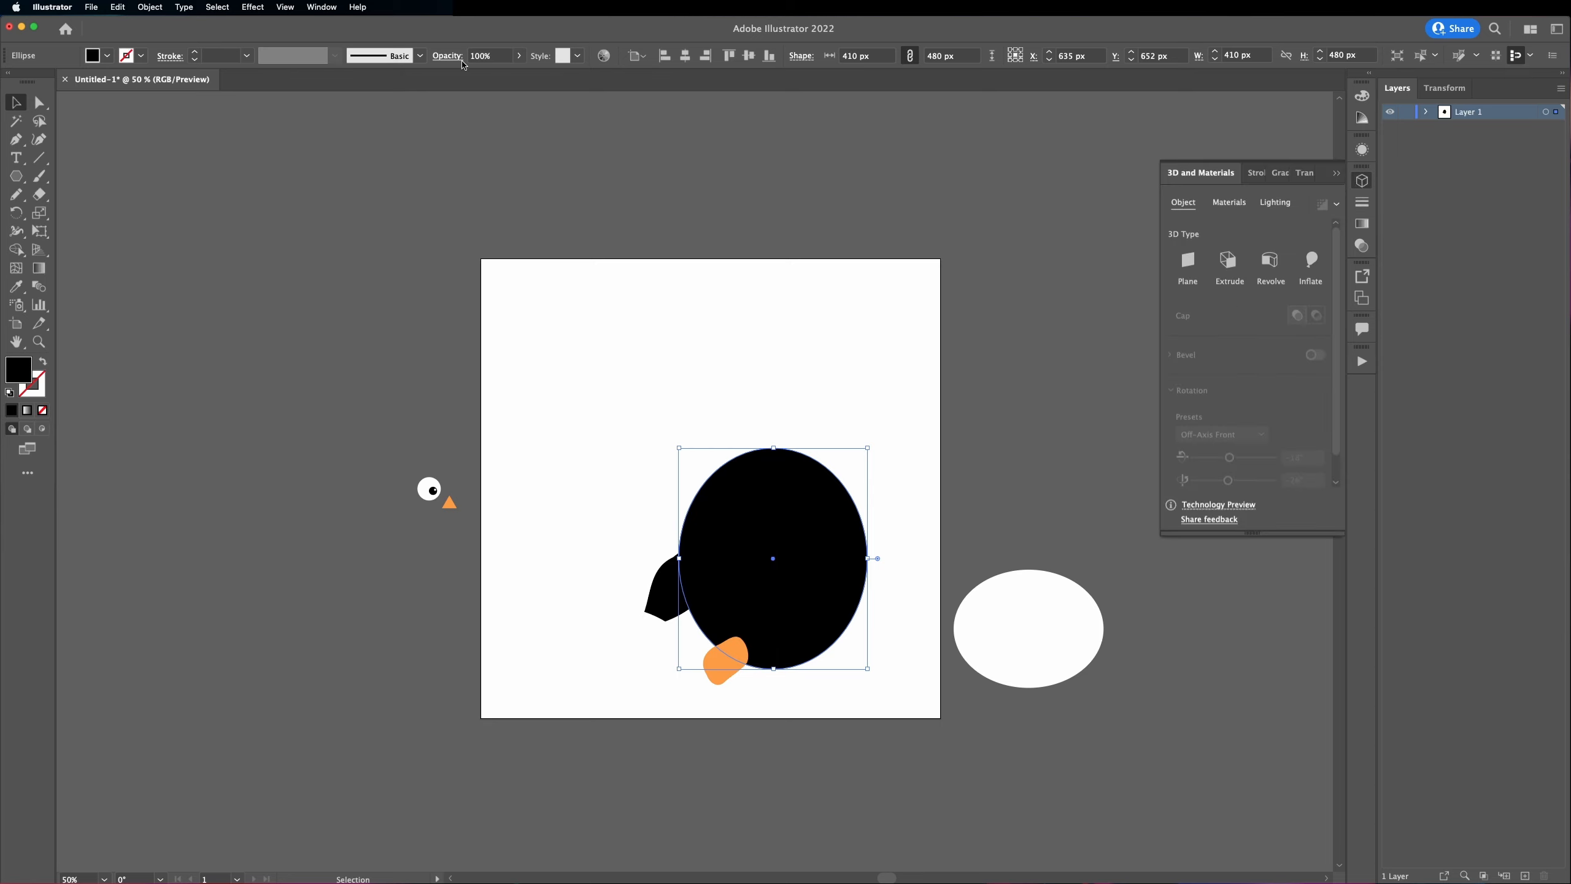
pyautogui.click(322, 7)
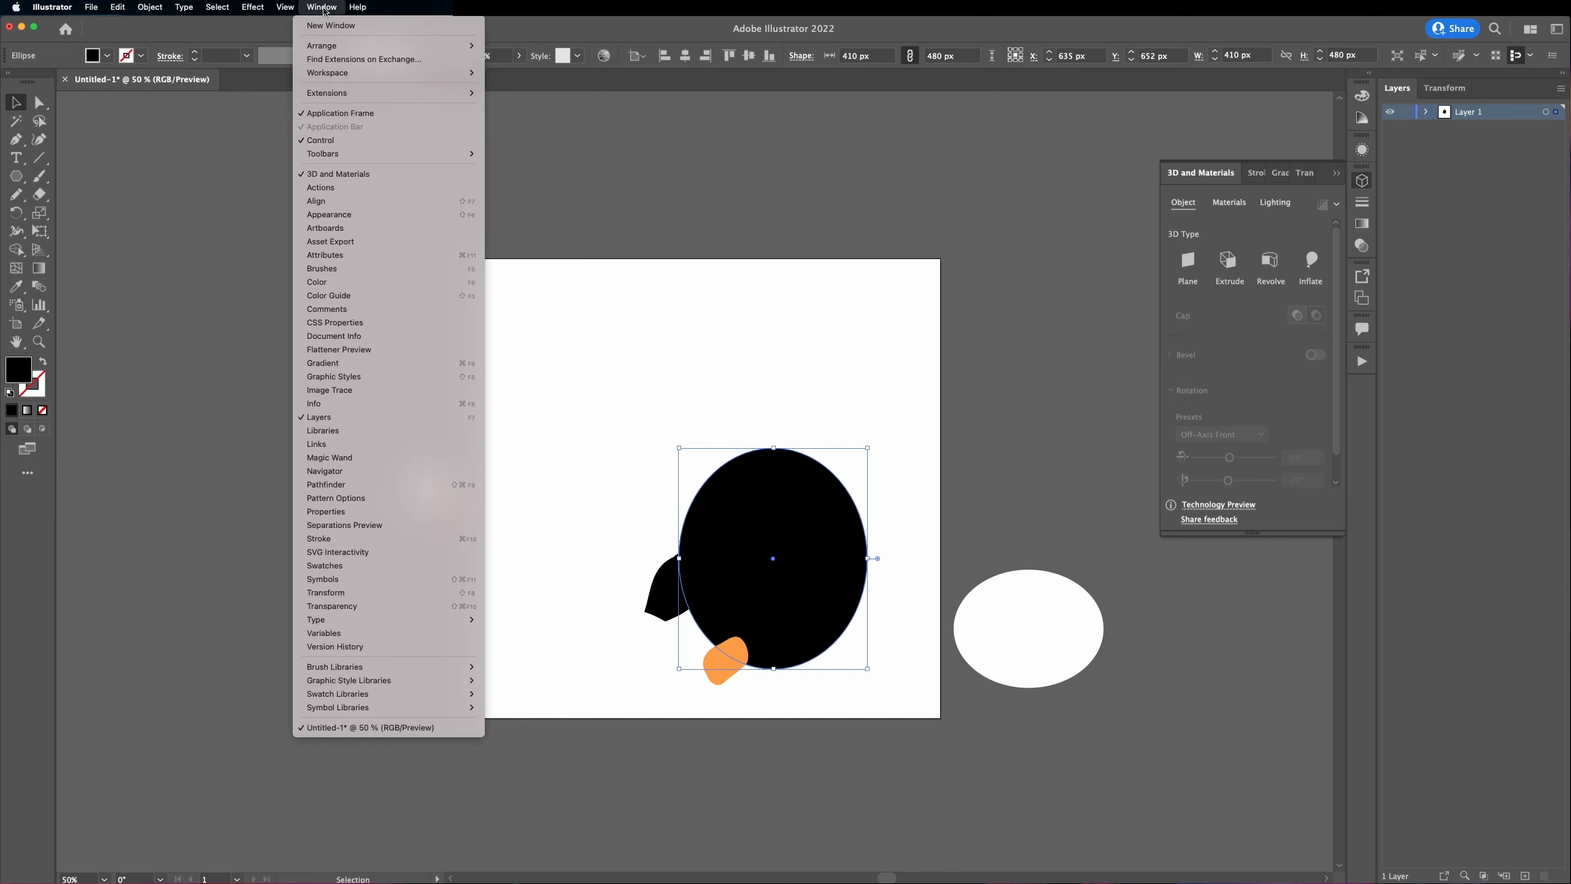
pyautogui.click(403, 176)
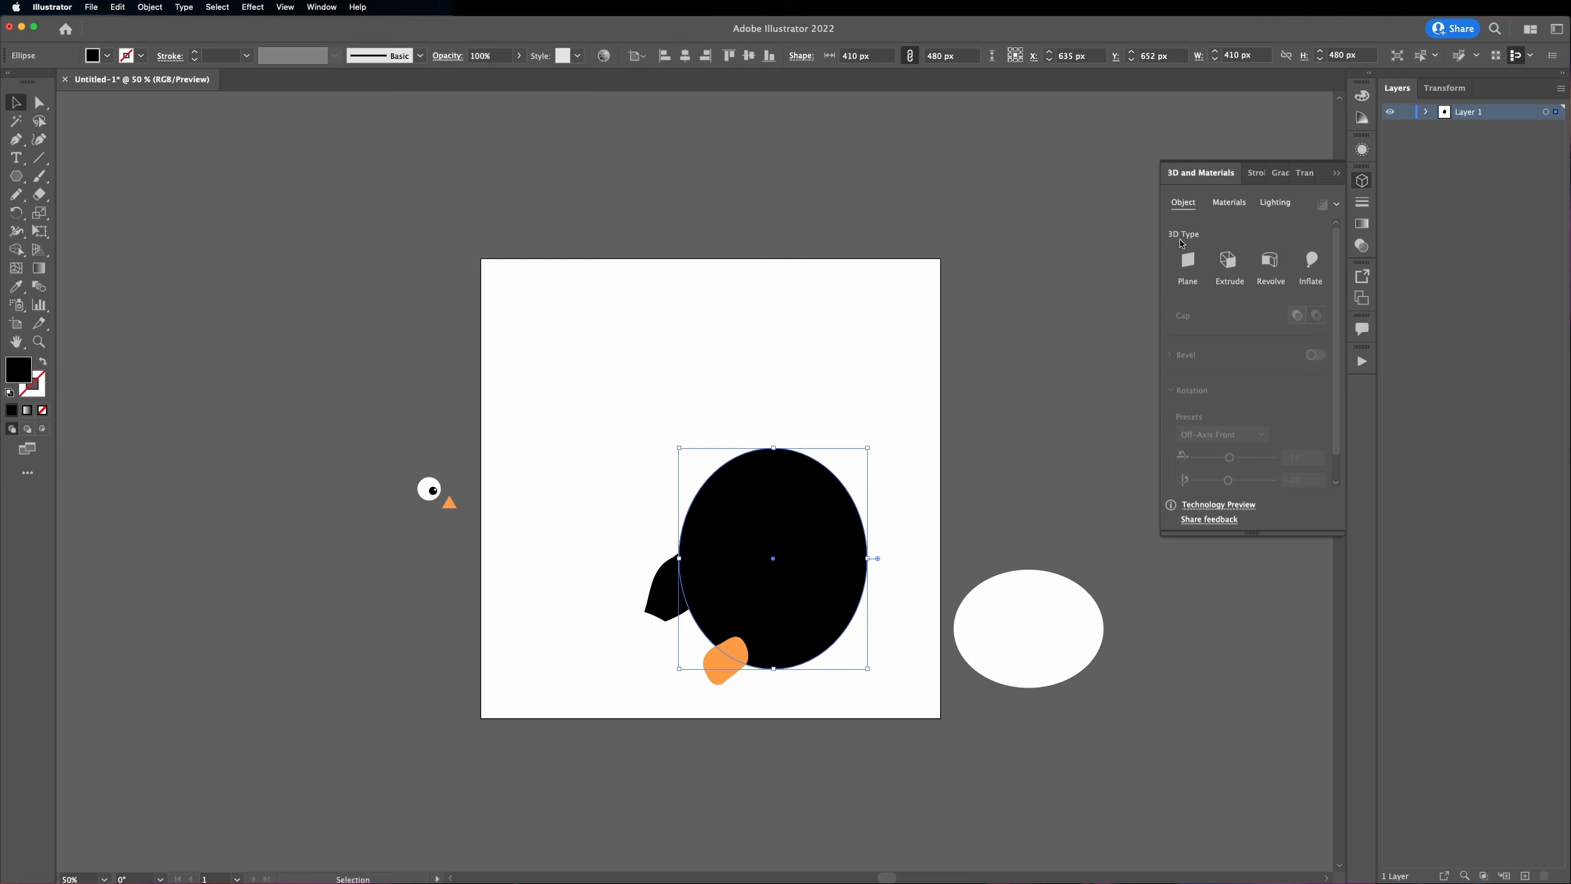
pyautogui.click(1312, 264)
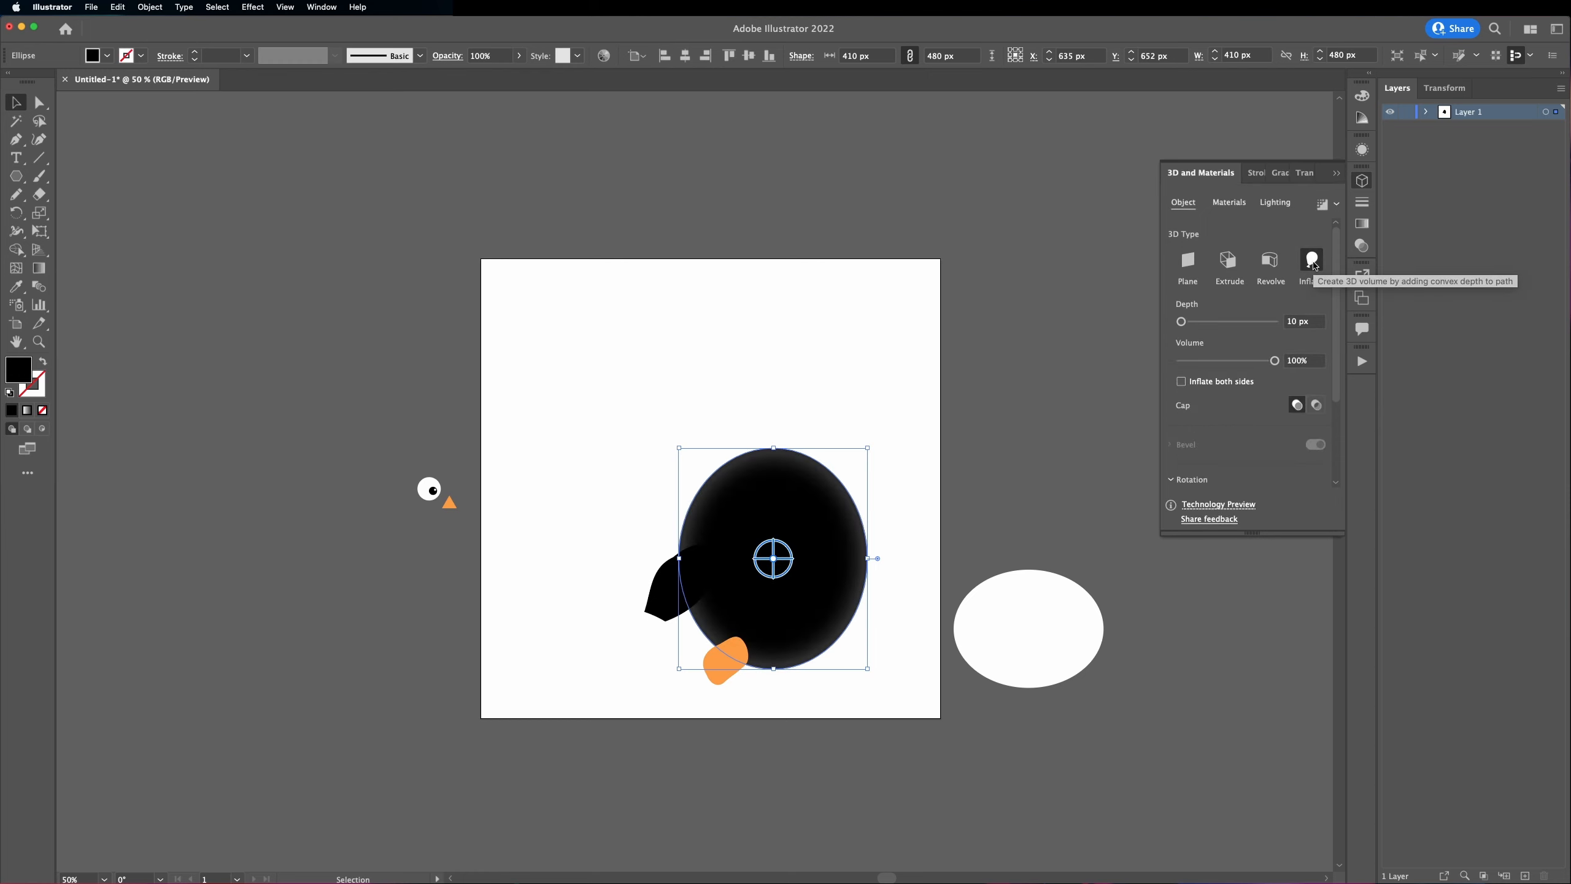
pyautogui.click(1320, 204)
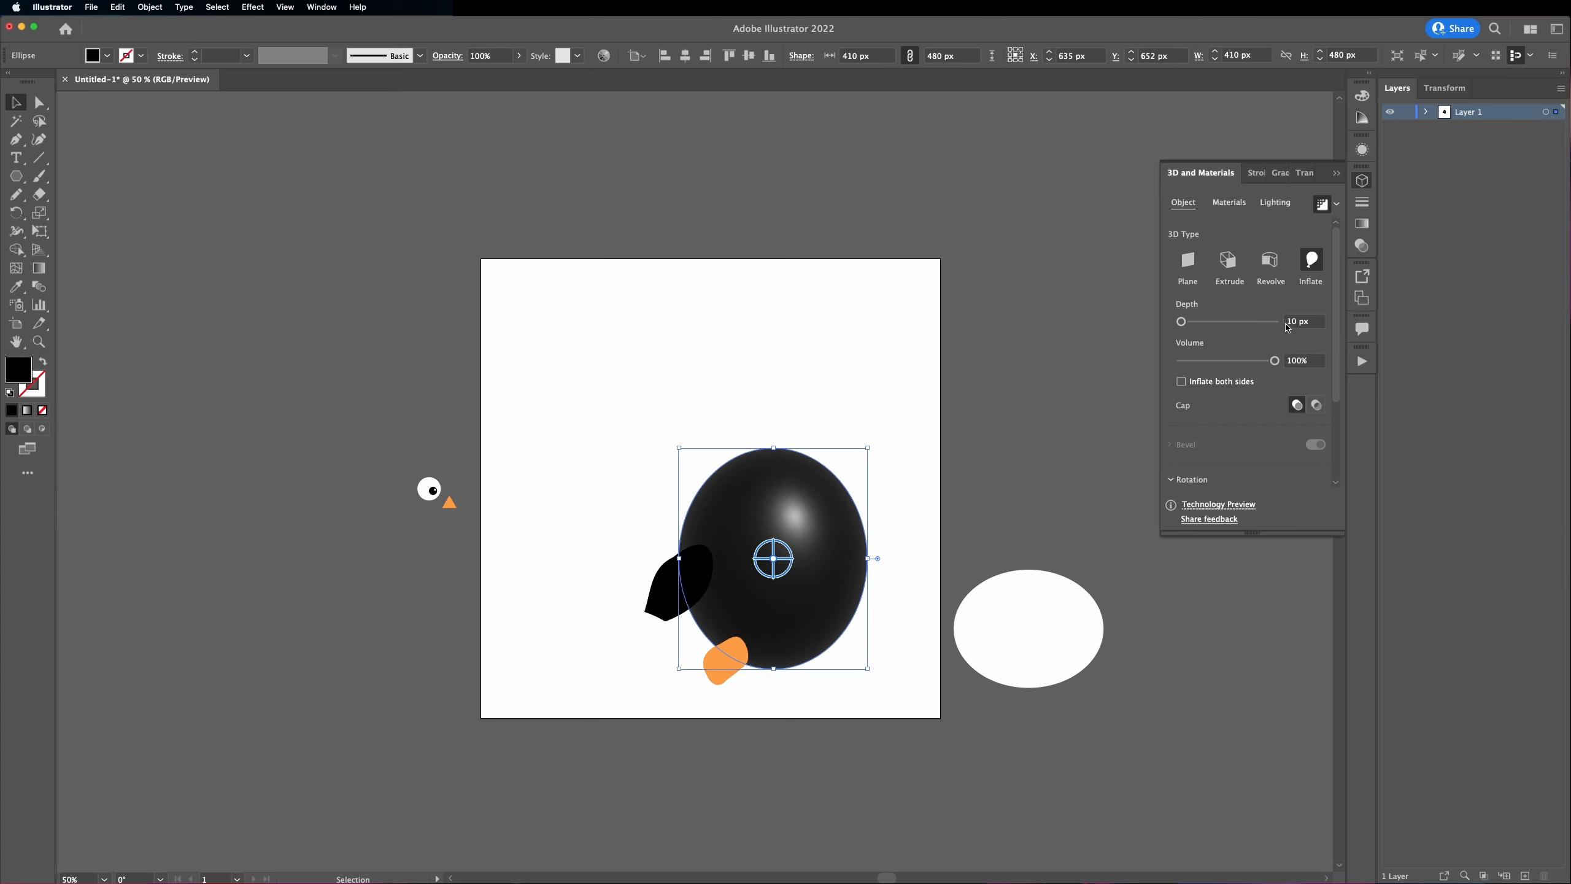
# Step: Set the black ellipse's inflate depth to 14 px and inflate it on both sides
pyautogui.click(1181, 322)
pyautogui.click(1180, 381)
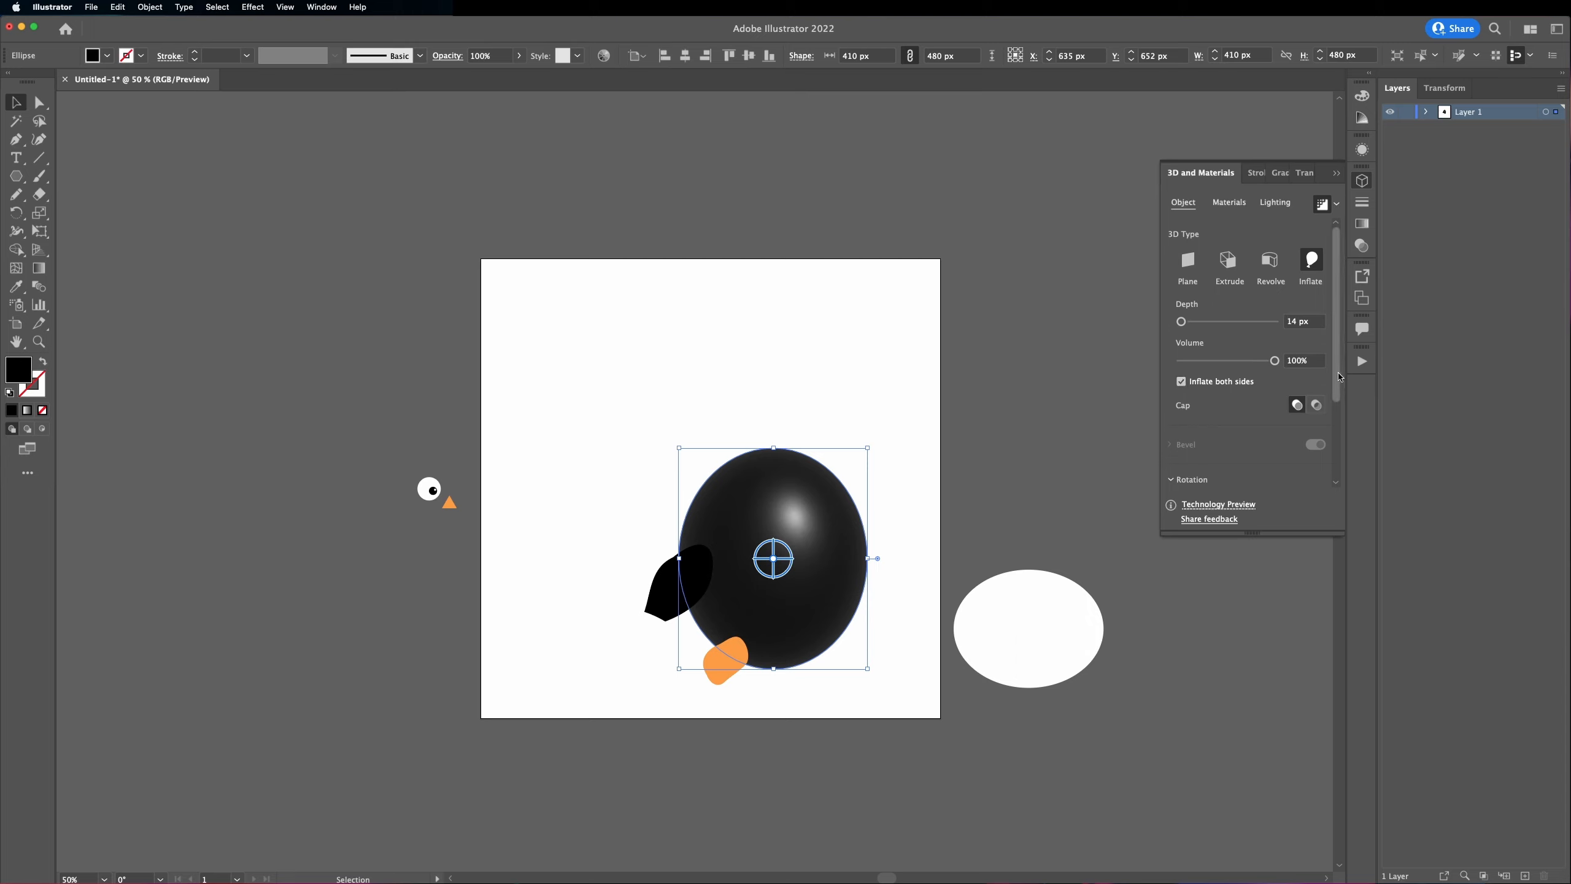
pyautogui.moveTo(1337, 378); pyautogui.dragTo(1337, 453)
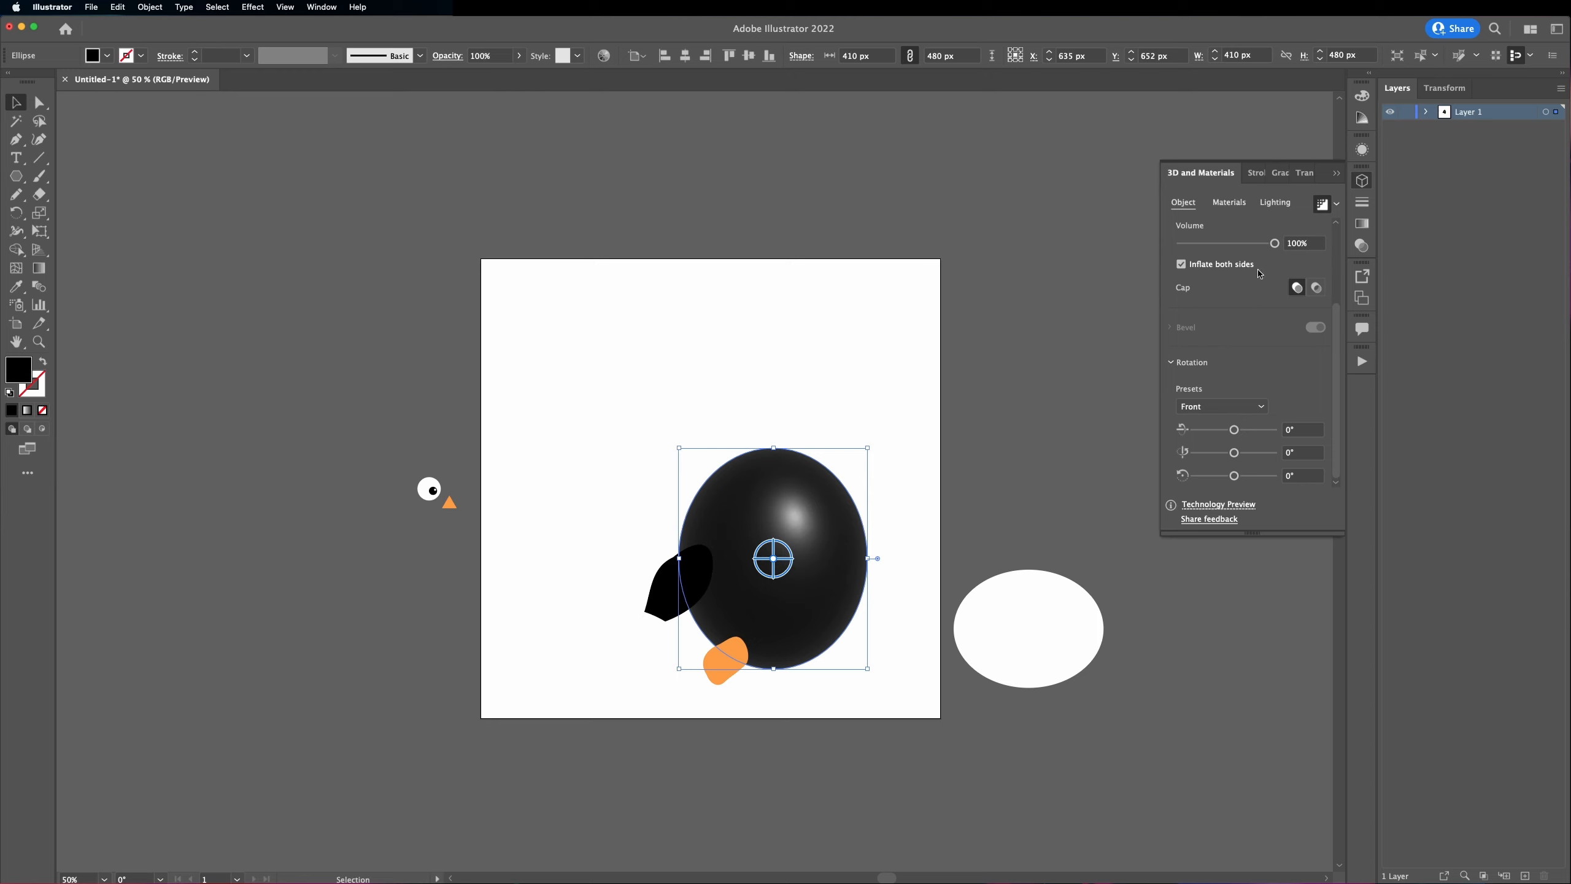
# Step: Set the roughness of the black ellipse's default 3D material to about 0.32
pyautogui.click(1229, 203)
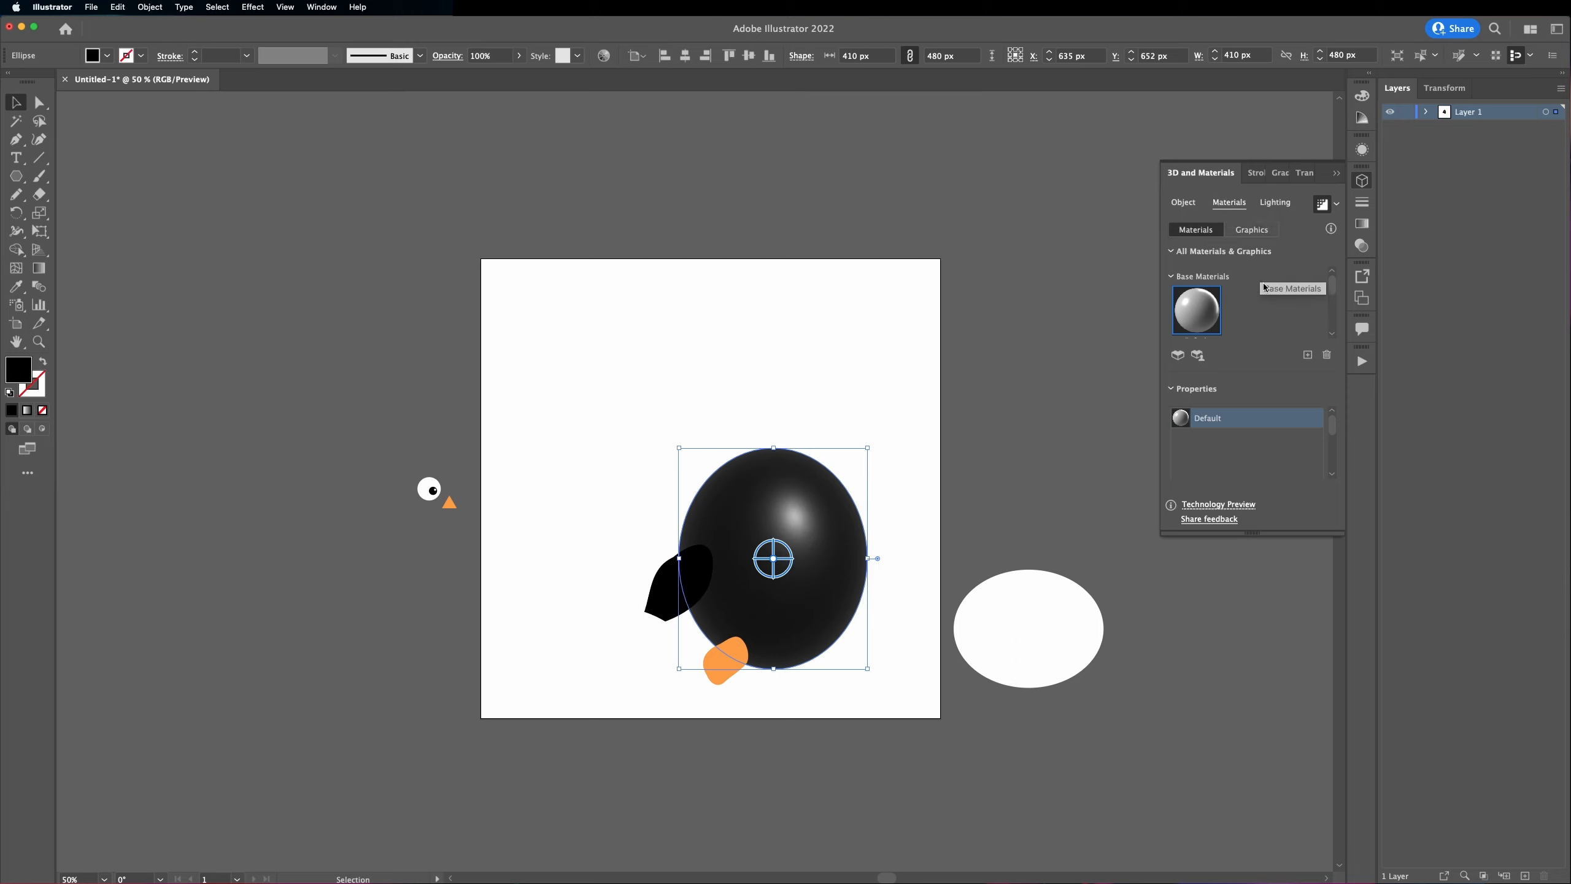
pyautogui.moveTo(1333, 433); pyautogui.dragTo(1336, 469)
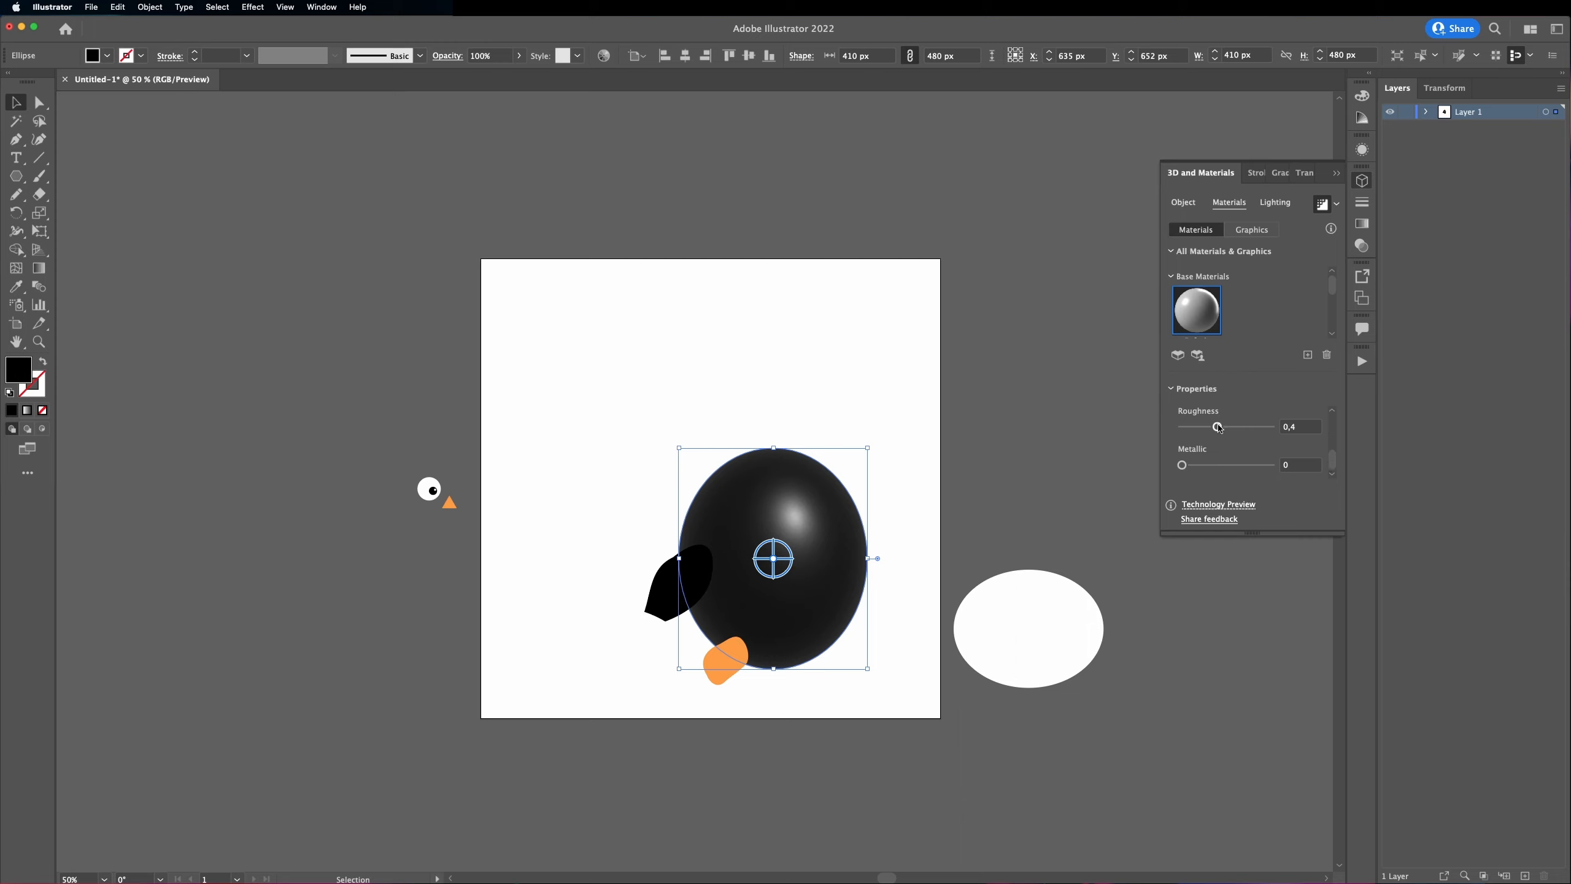
pyautogui.moveTo(1217, 428); pyautogui.dragTo(1212, 433)
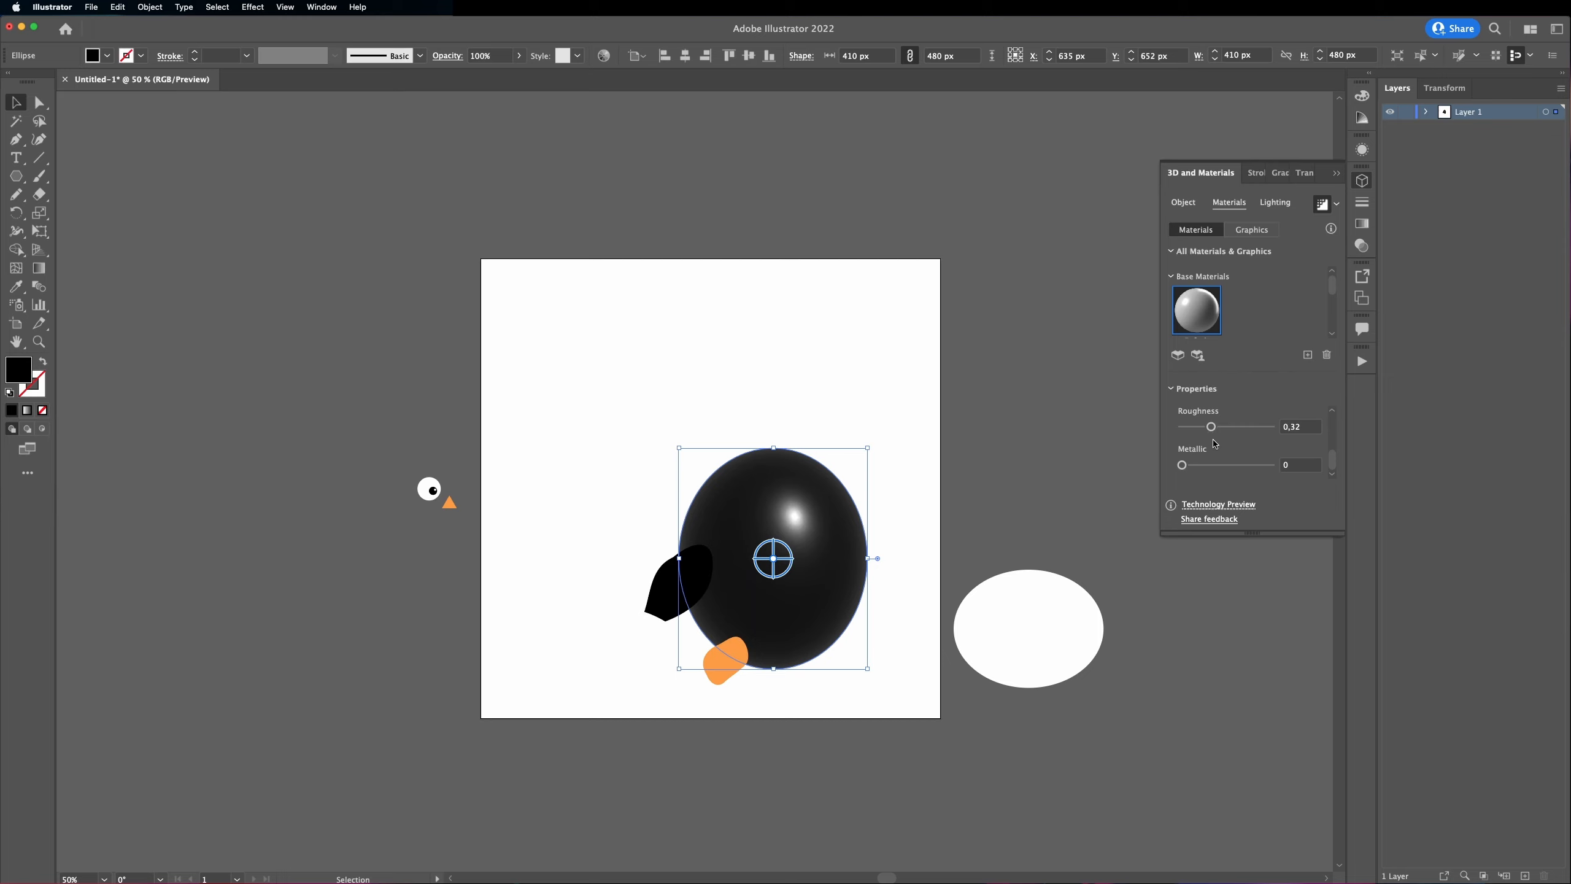
# Step: Set the black ellipse's lighting to 53% intensity, 150° rotation, 0° height and 50% softness, with ambient light at 16%
pyautogui.click(1274, 201)
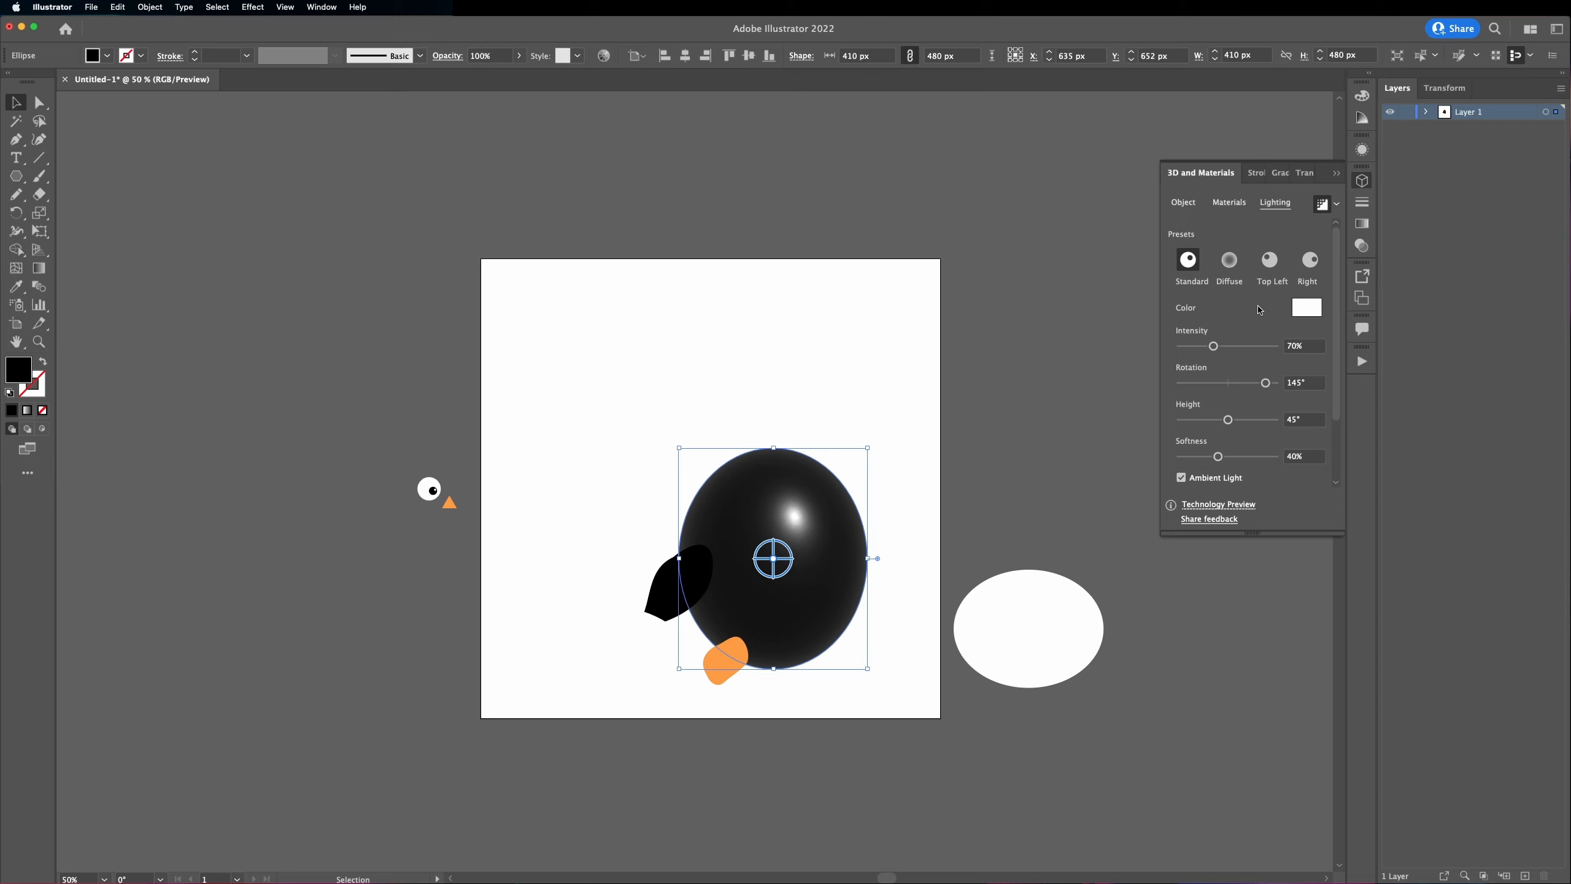
pyautogui.moveTo(1213, 345); pyautogui.dragTo(1267, 384)
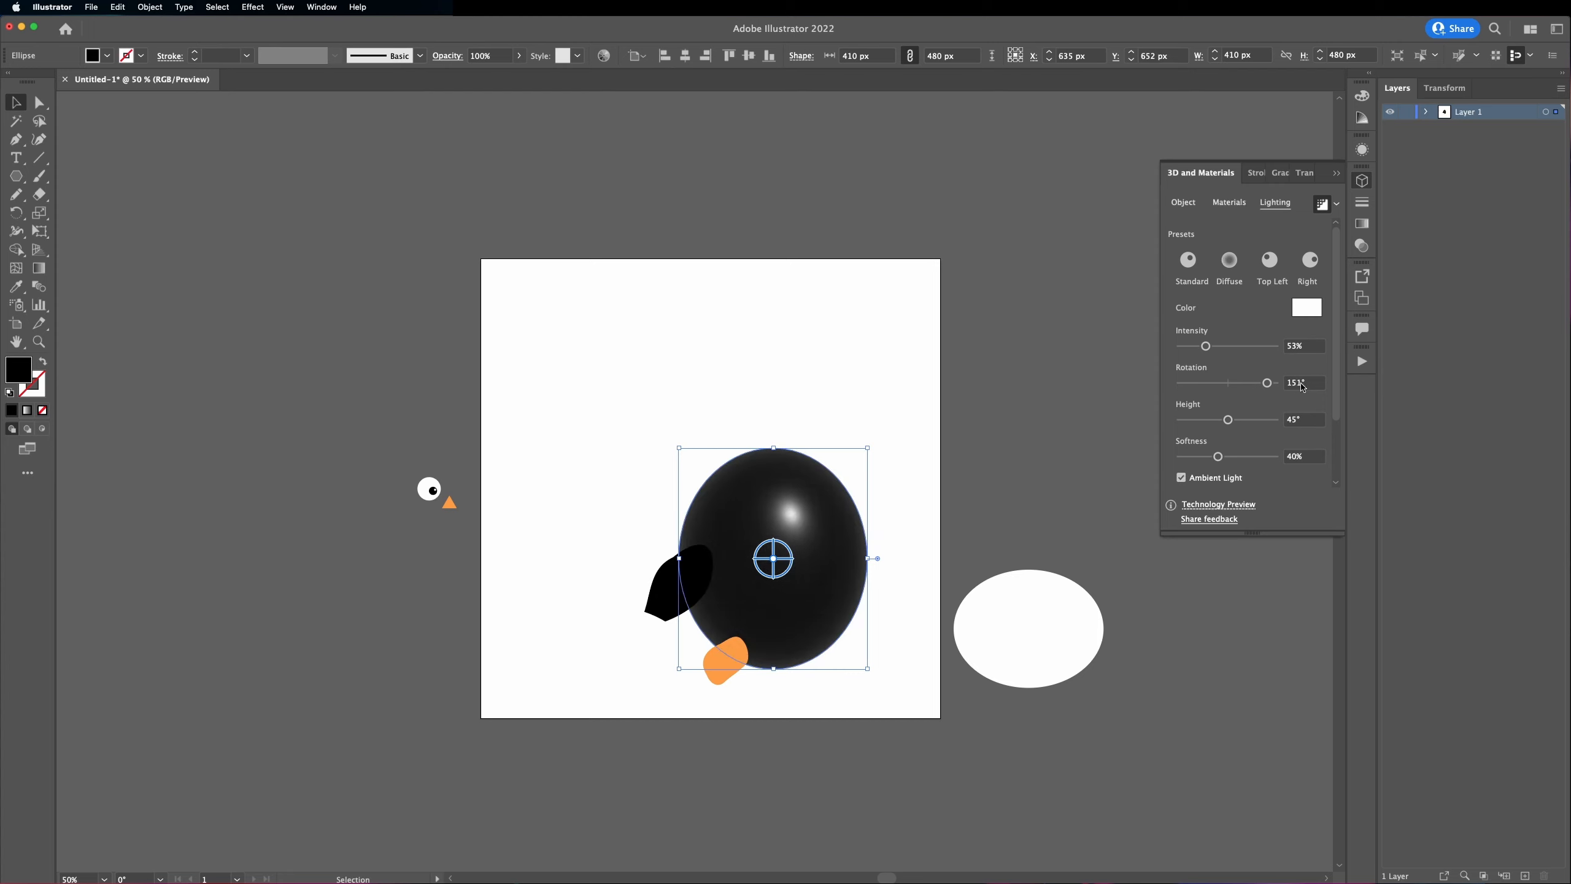
pyautogui.click(1301, 383)
pyautogui.press('BackSpace')
pyautogui.write('0')
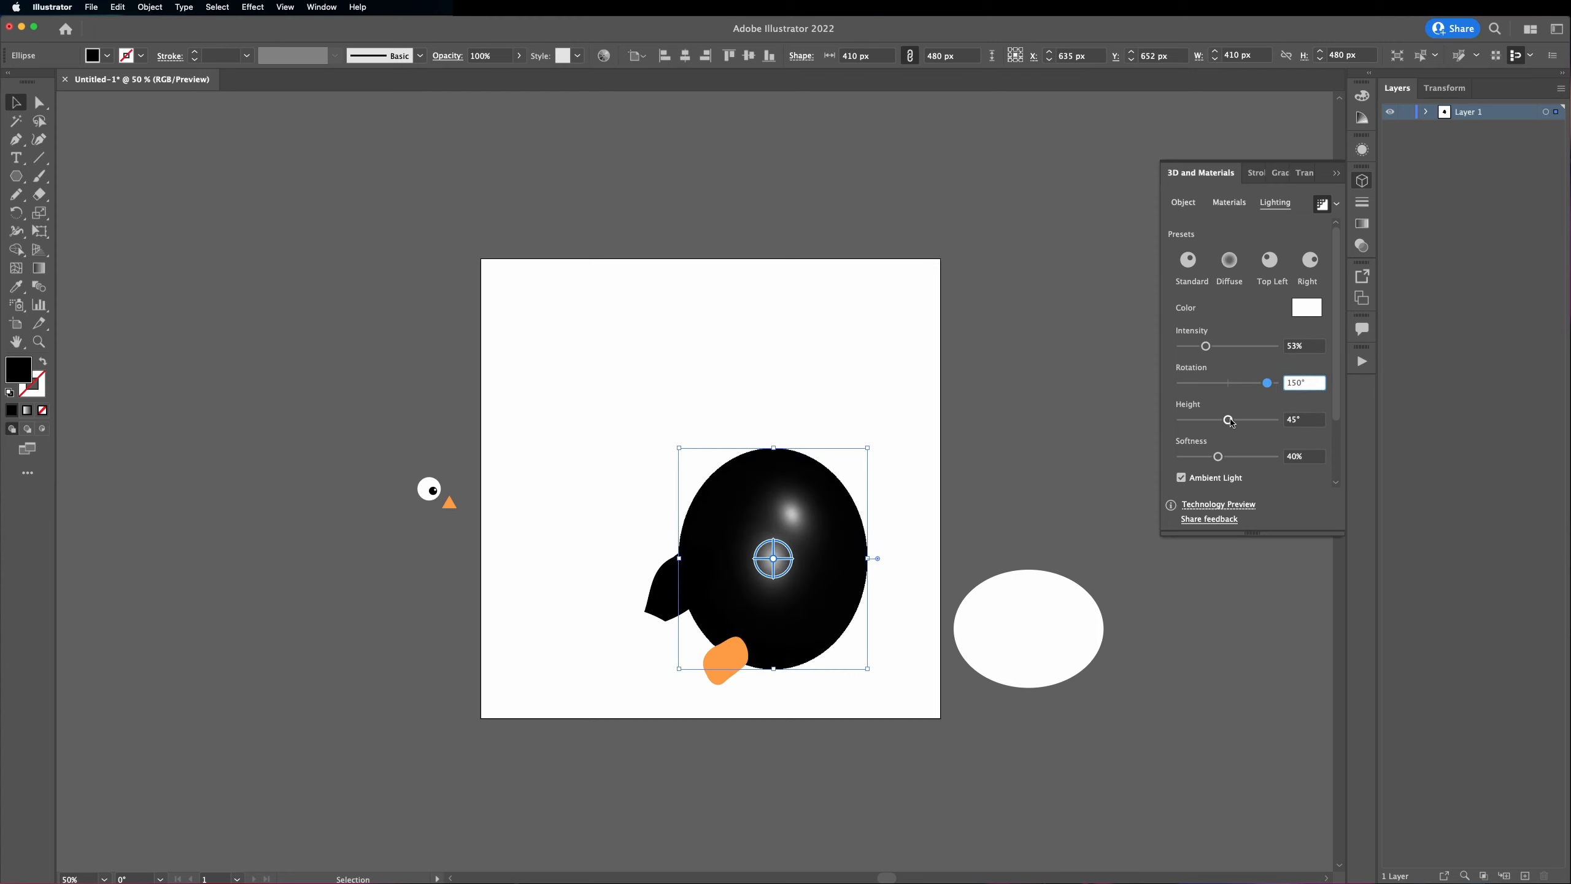
pyautogui.moveTo(1228, 421); pyautogui.dragTo(1180, 421)
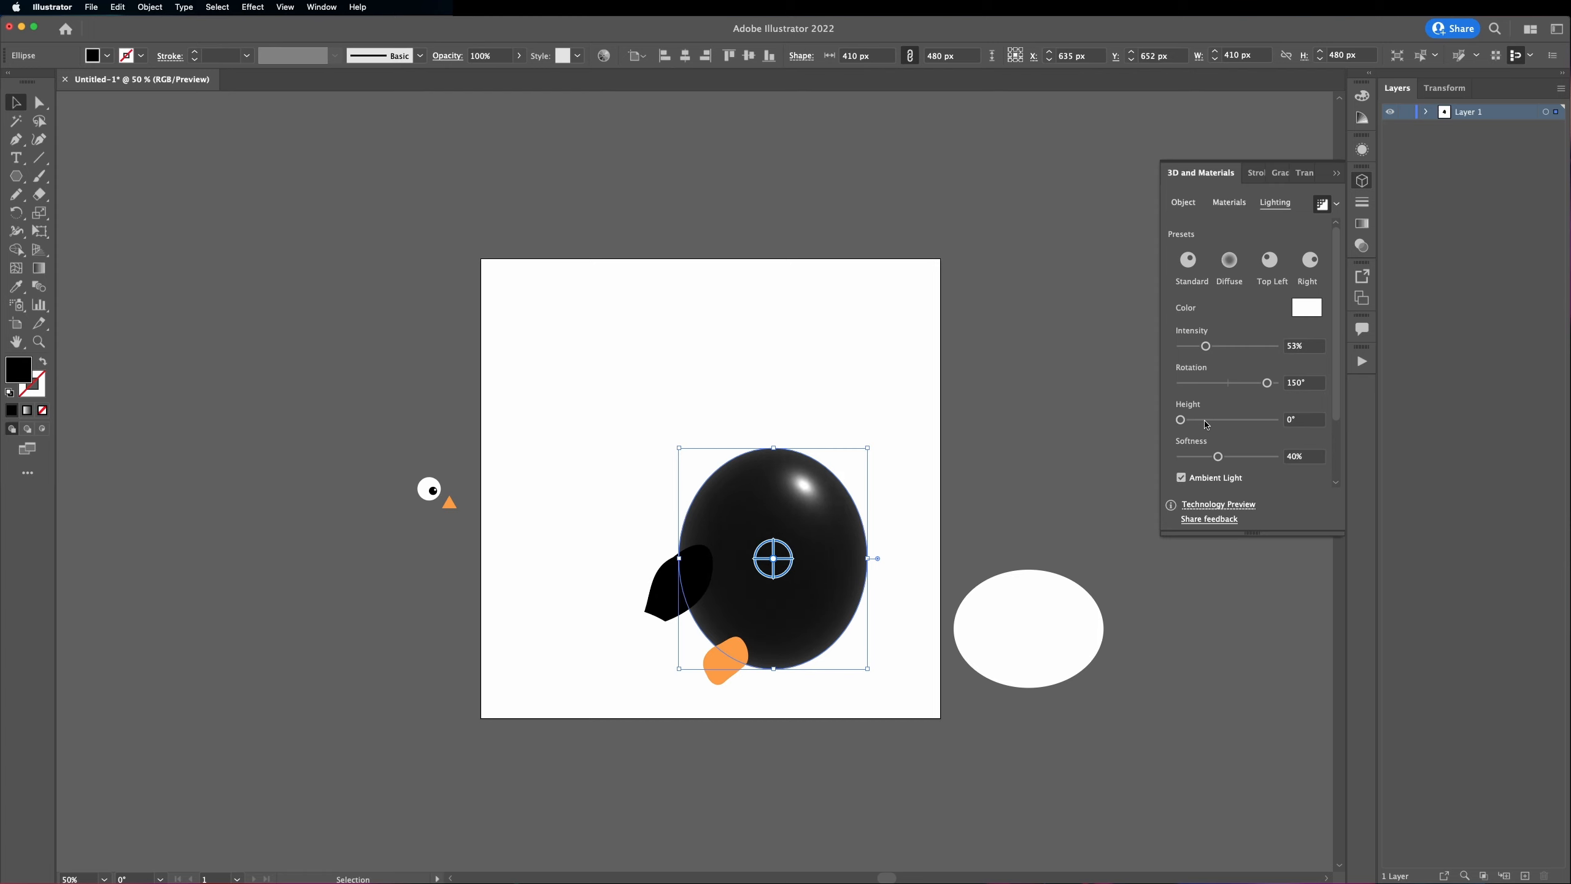
pyautogui.moveTo(1218, 456); pyautogui.dragTo(1228, 456)
pyautogui.moveTo(1337, 422); pyautogui.dragTo(1336, 471)
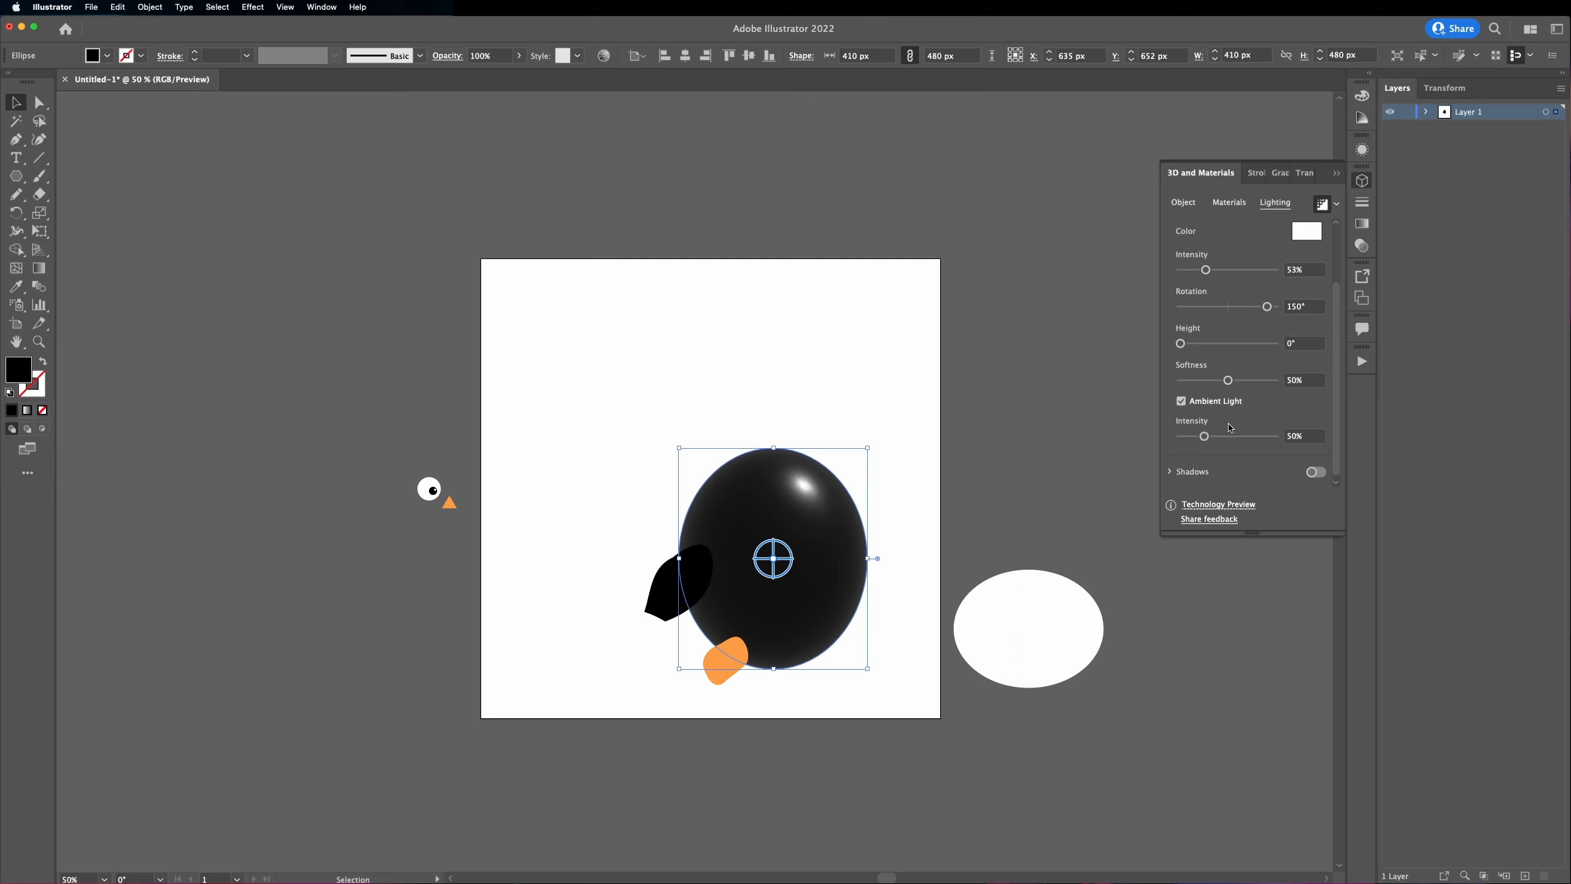
pyautogui.moveTo(1204, 437); pyautogui.dragTo(1188, 437)
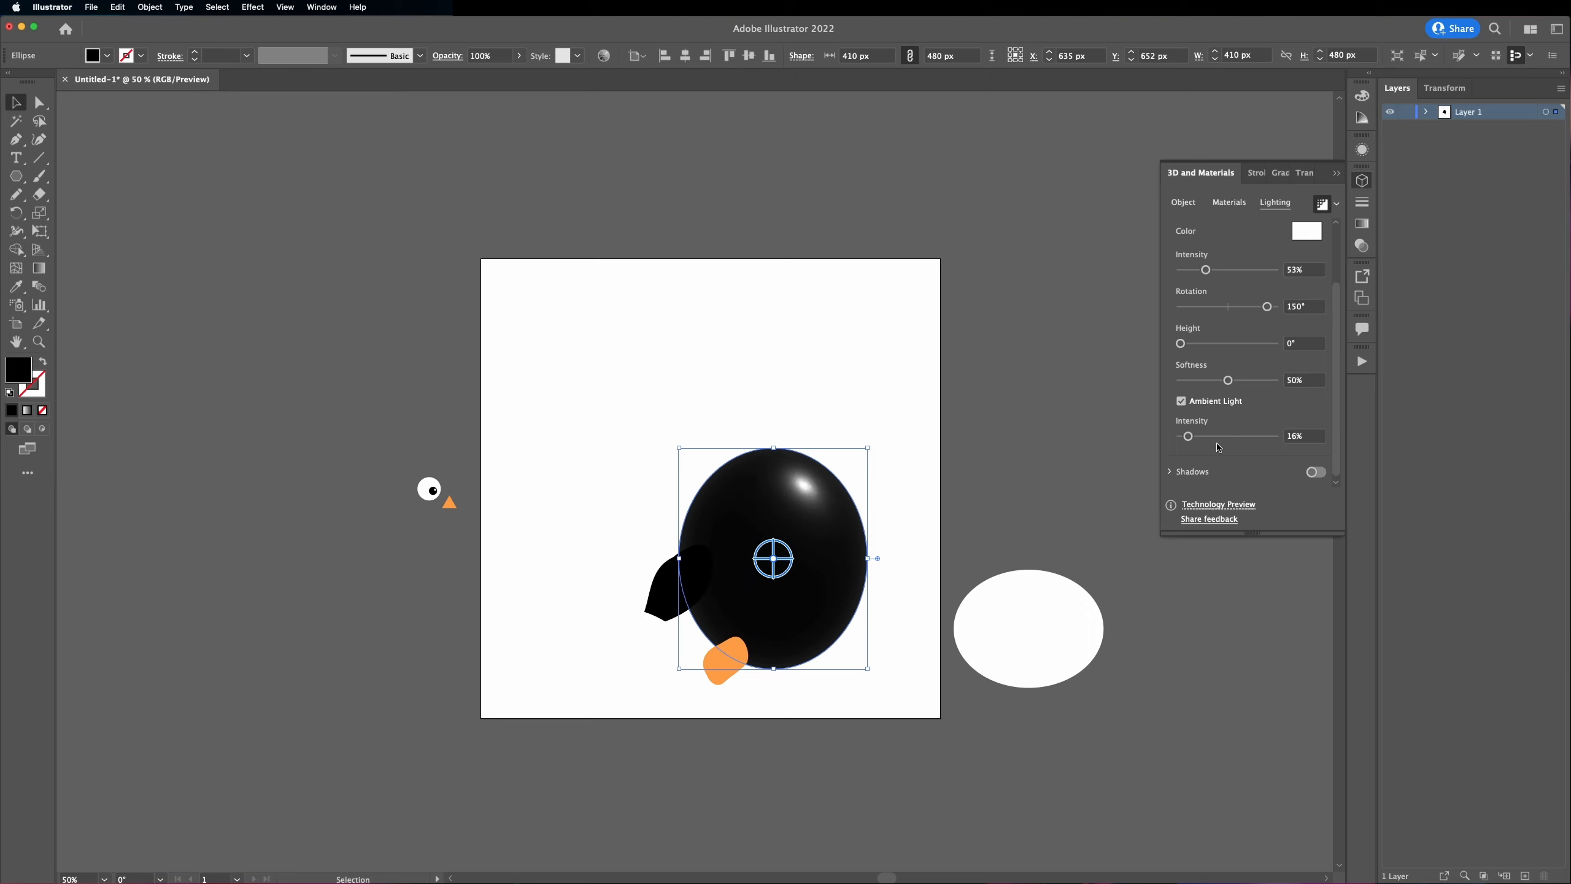
# Step: Apply the 3D Inflate effect to the white ellipse beside the artboard and set its volume to 73%
pyautogui.click(1024, 627)
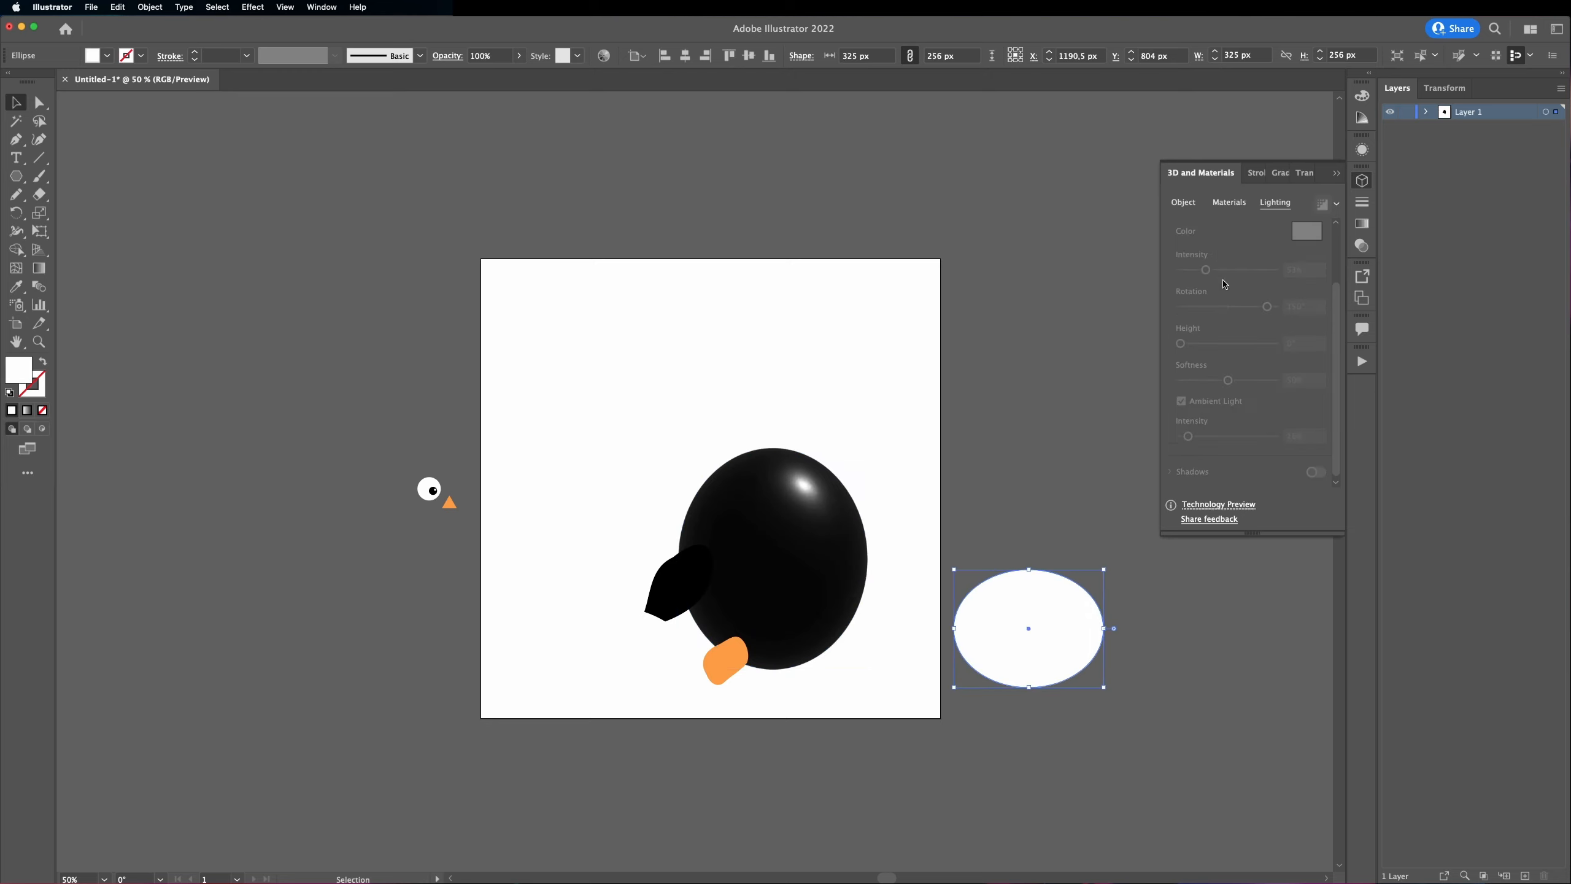
pyautogui.click(1184, 204)
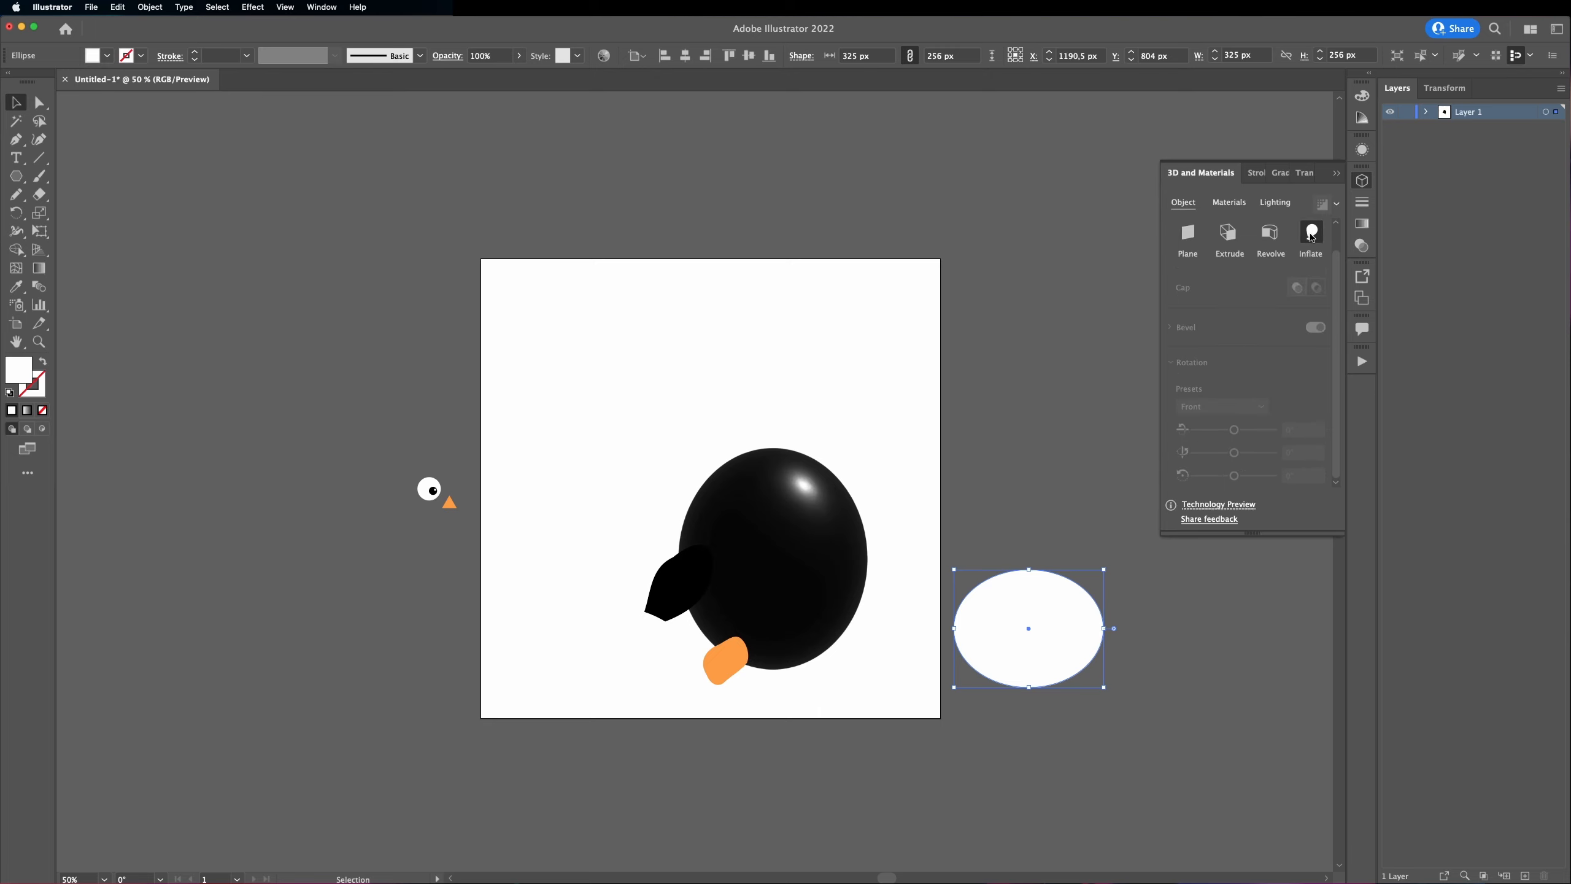
pyautogui.click(1311, 237)
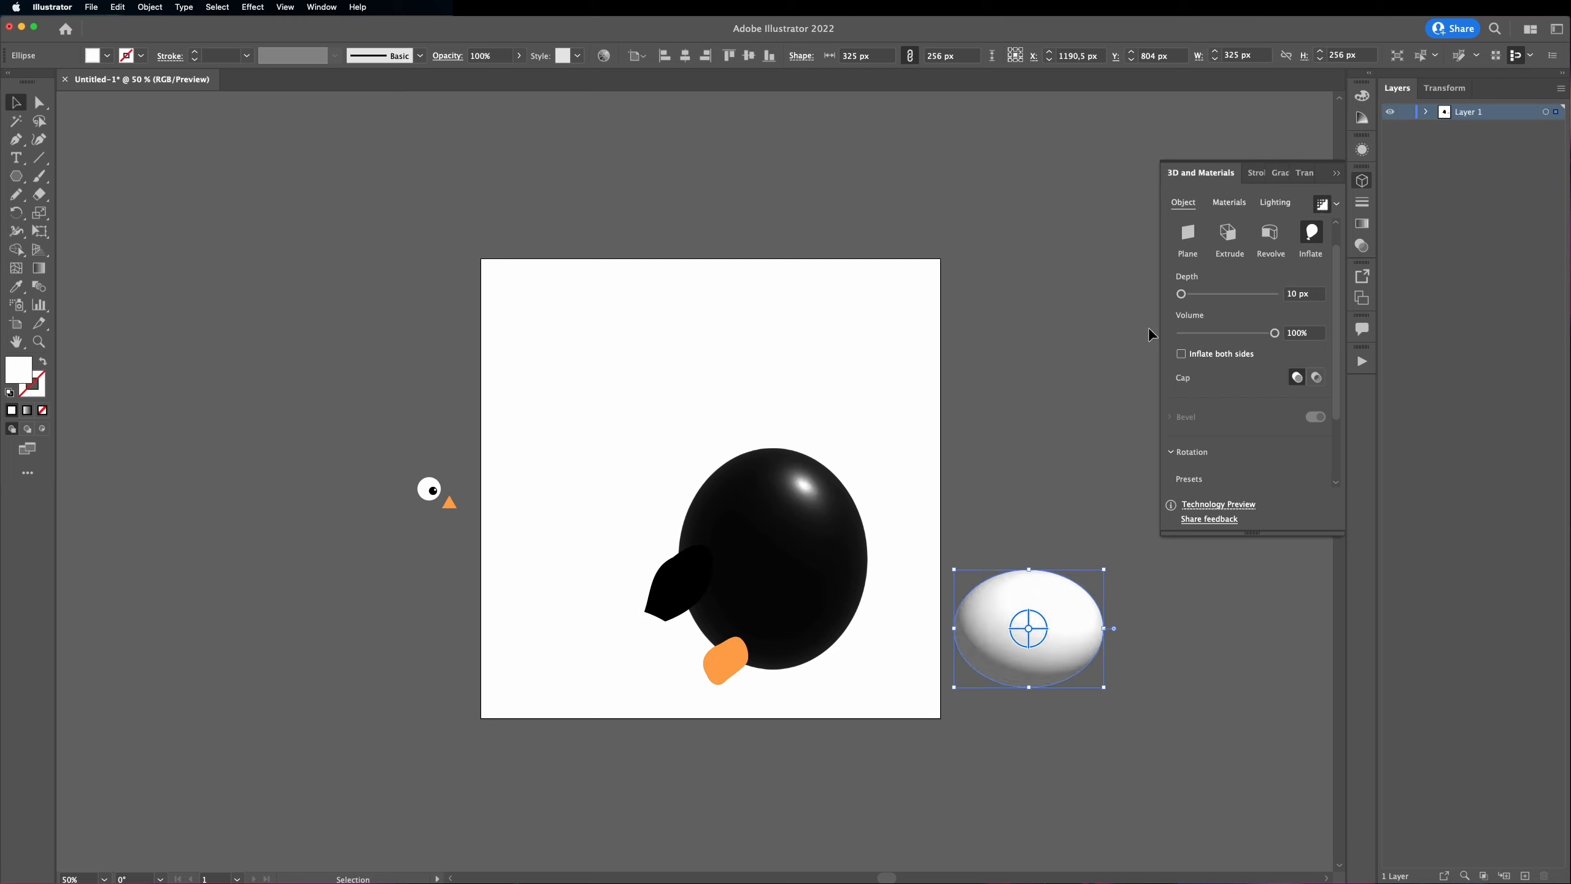
pyautogui.moveTo(1274, 333); pyautogui.dragTo(1250, 339)
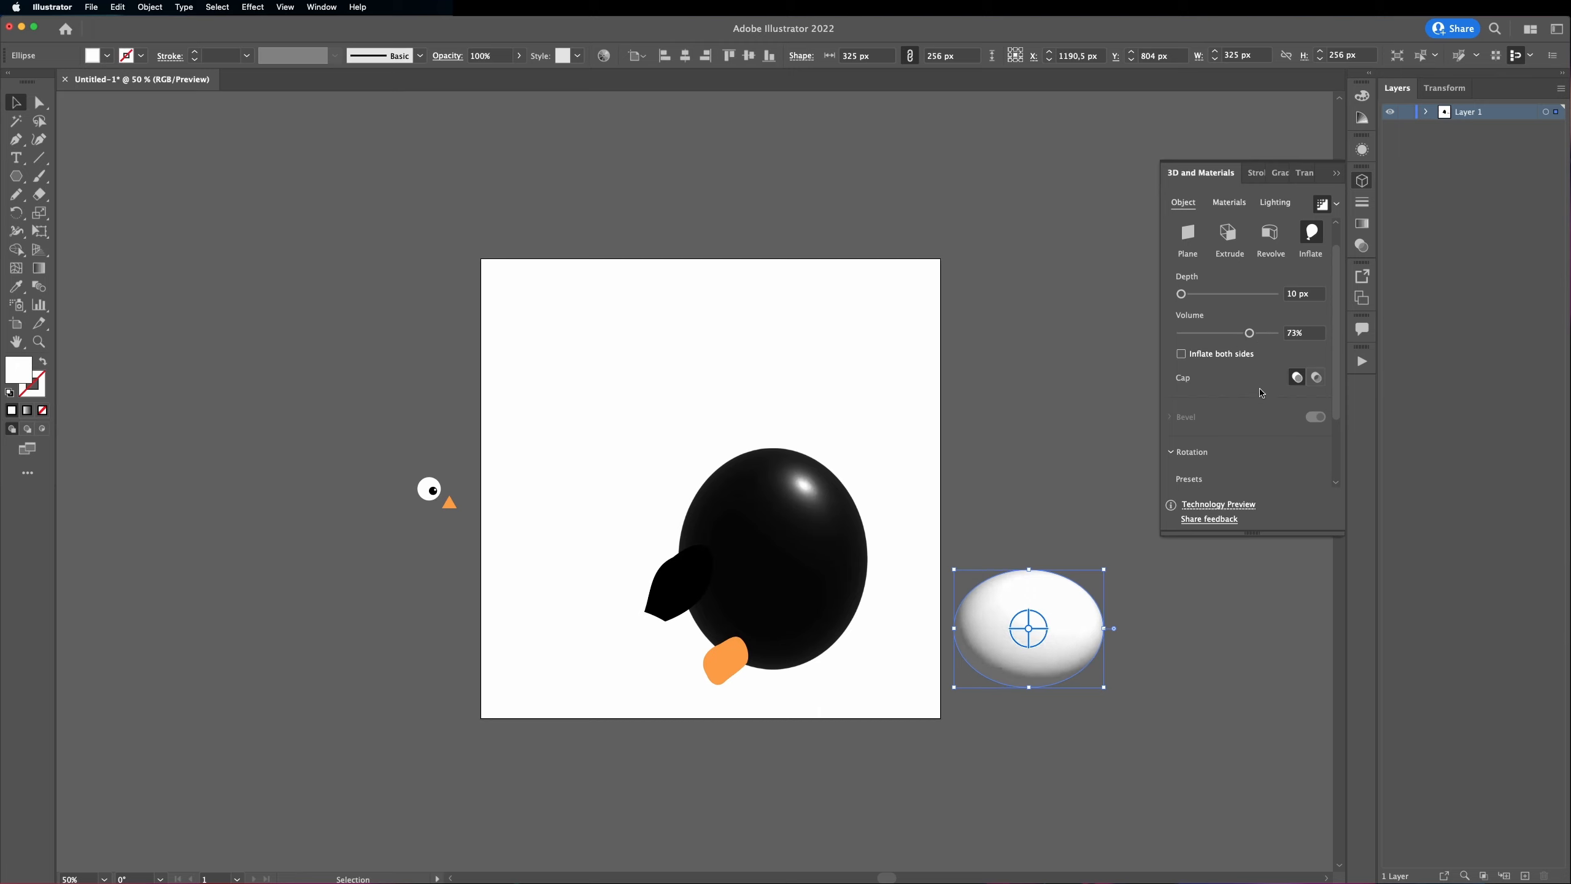
pyautogui.moveTo(1336, 404); pyautogui.dragTo(1337, 464)
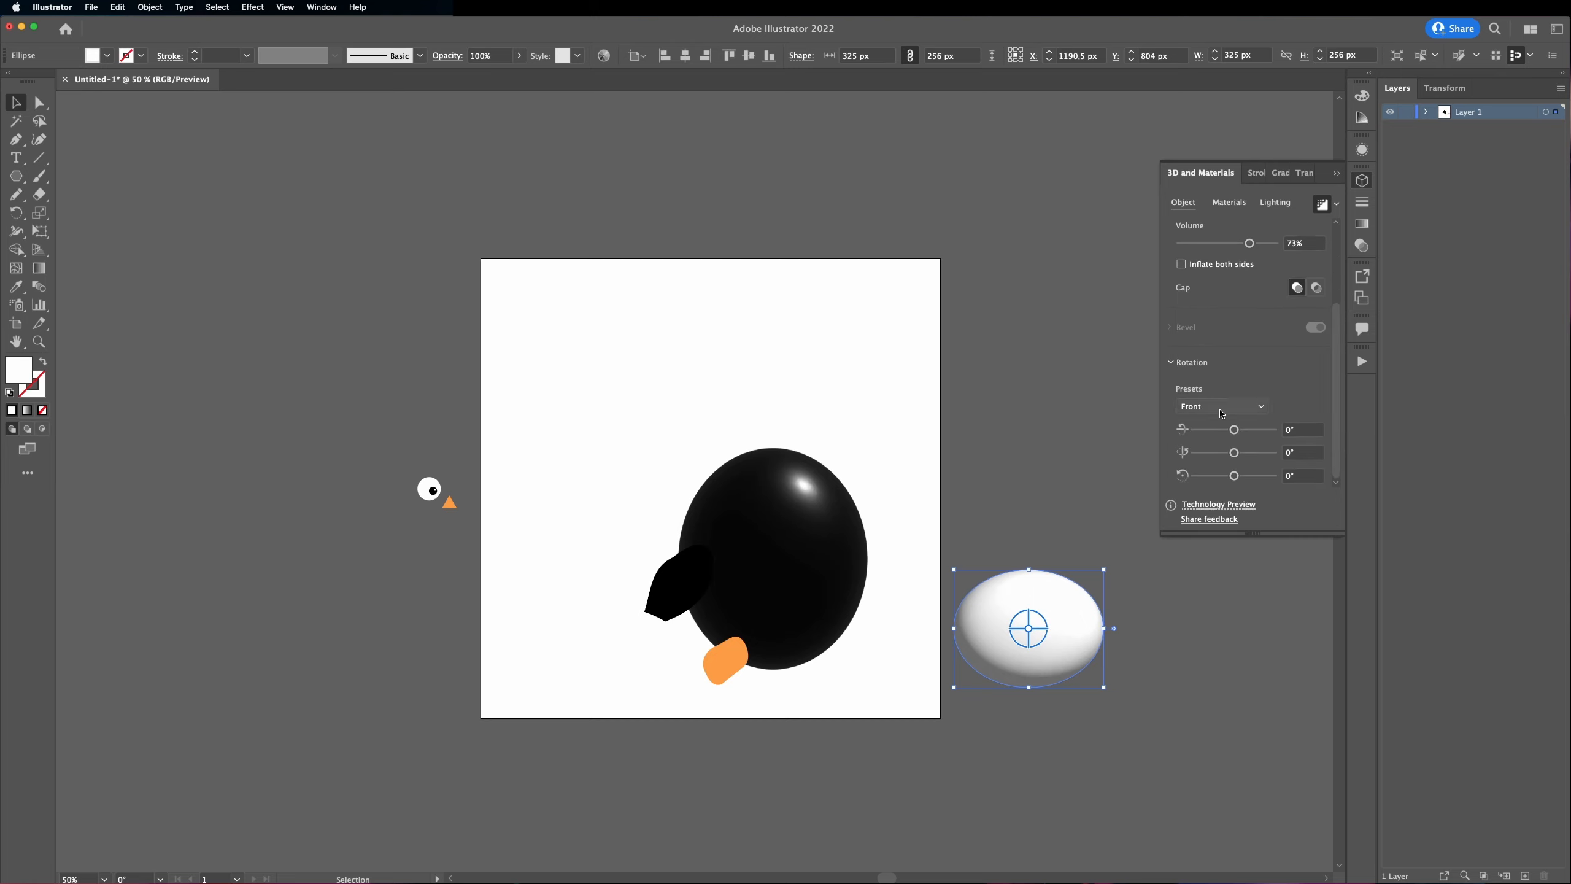
# Step: Slightly lower the roughness of the white ellipse's 3D material
pyautogui.click(1229, 203)
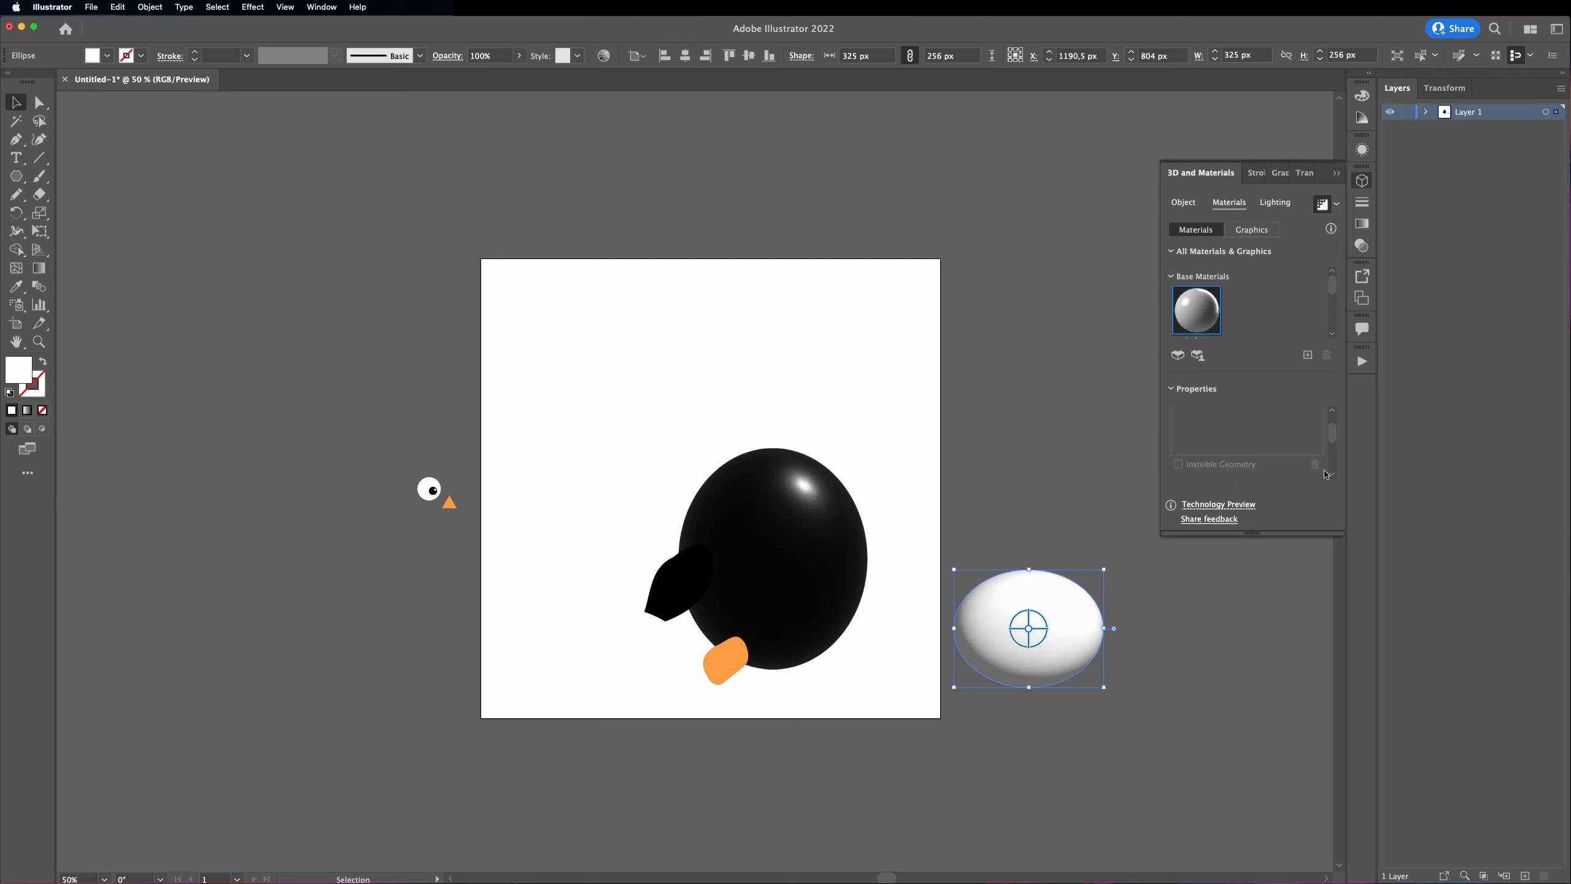
pyautogui.moveTo(1333, 438); pyautogui.dragTo(1334, 465)
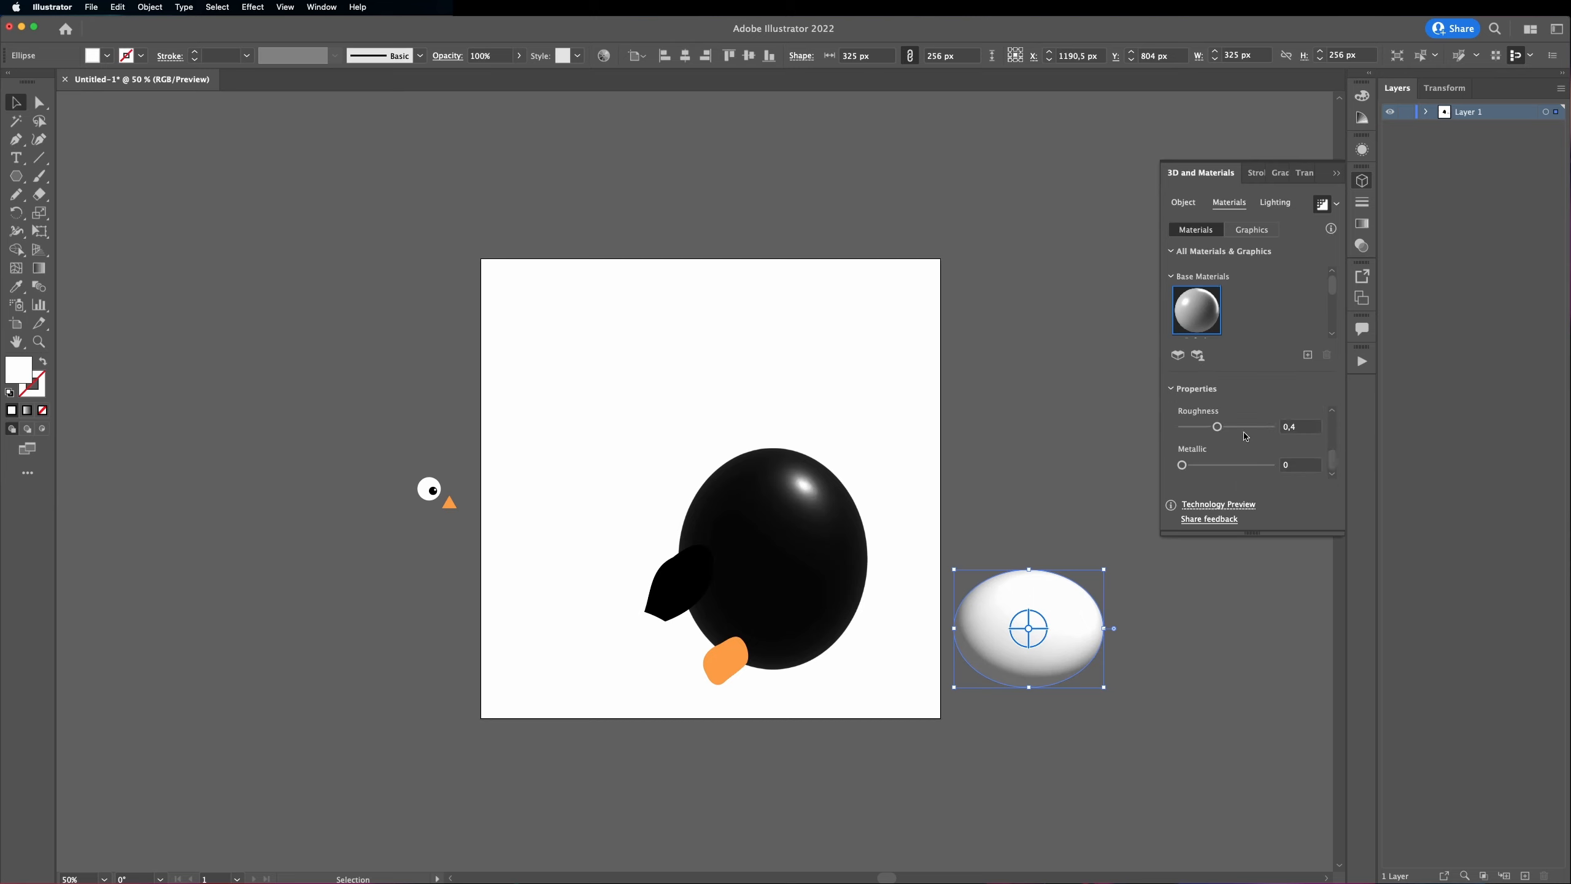
pyautogui.moveTo(1217, 427); pyautogui.dragTo(1210, 431)
# Step: Set the white ellipse's lighting to 89% intensity, 156° rotation, 50° height and 96% softness, with ambient light at 100%
pyautogui.click(1277, 204)
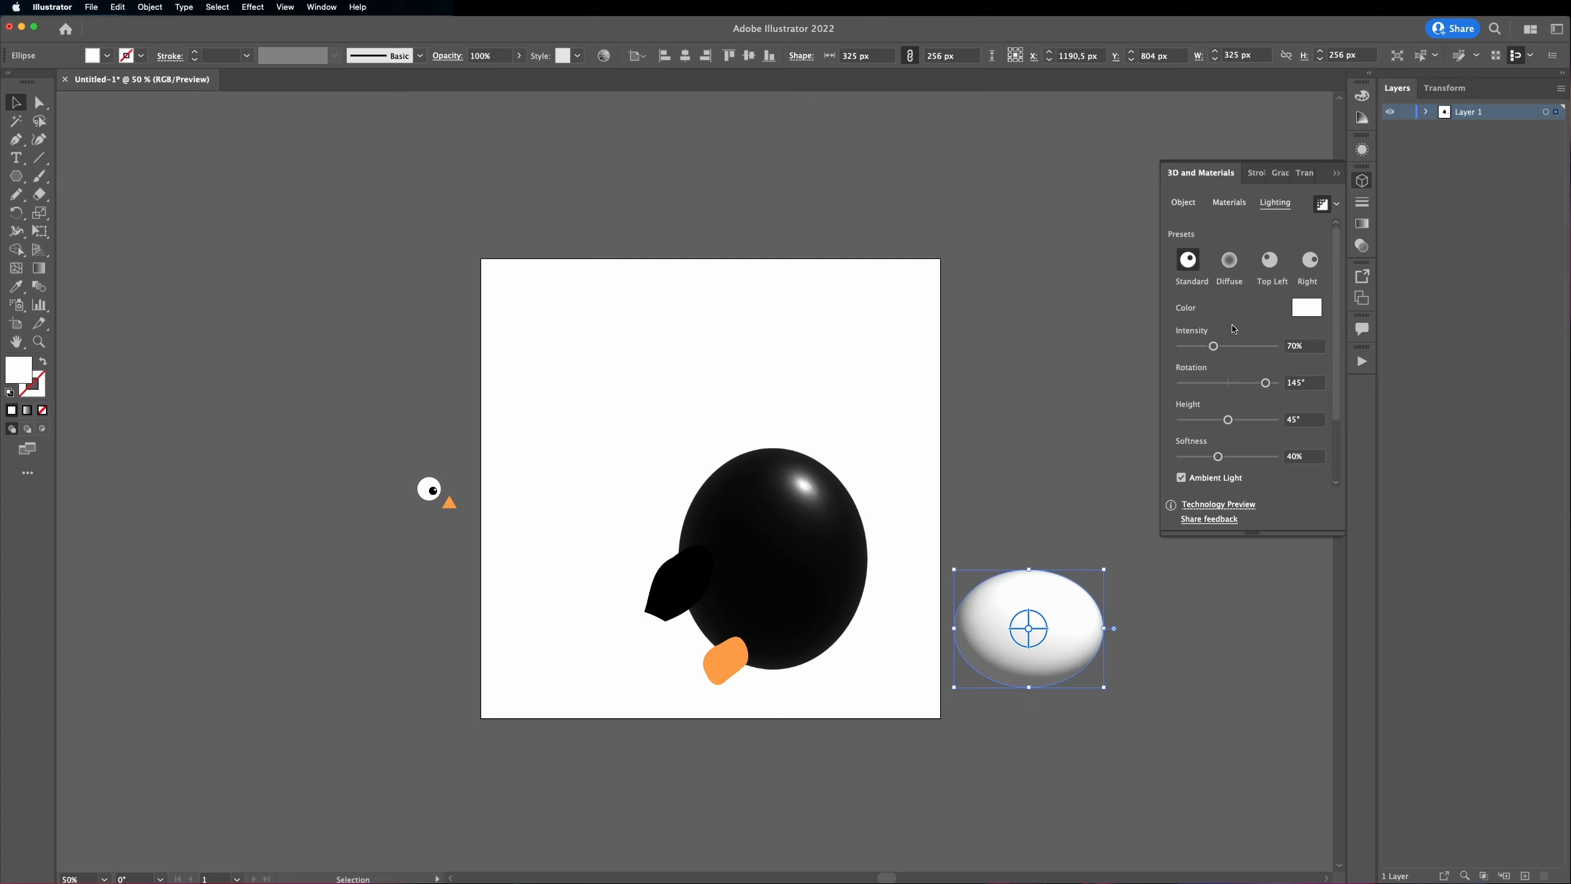
pyautogui.moveTo(1213, 346); pyautogui.dragTo(1267, 384)
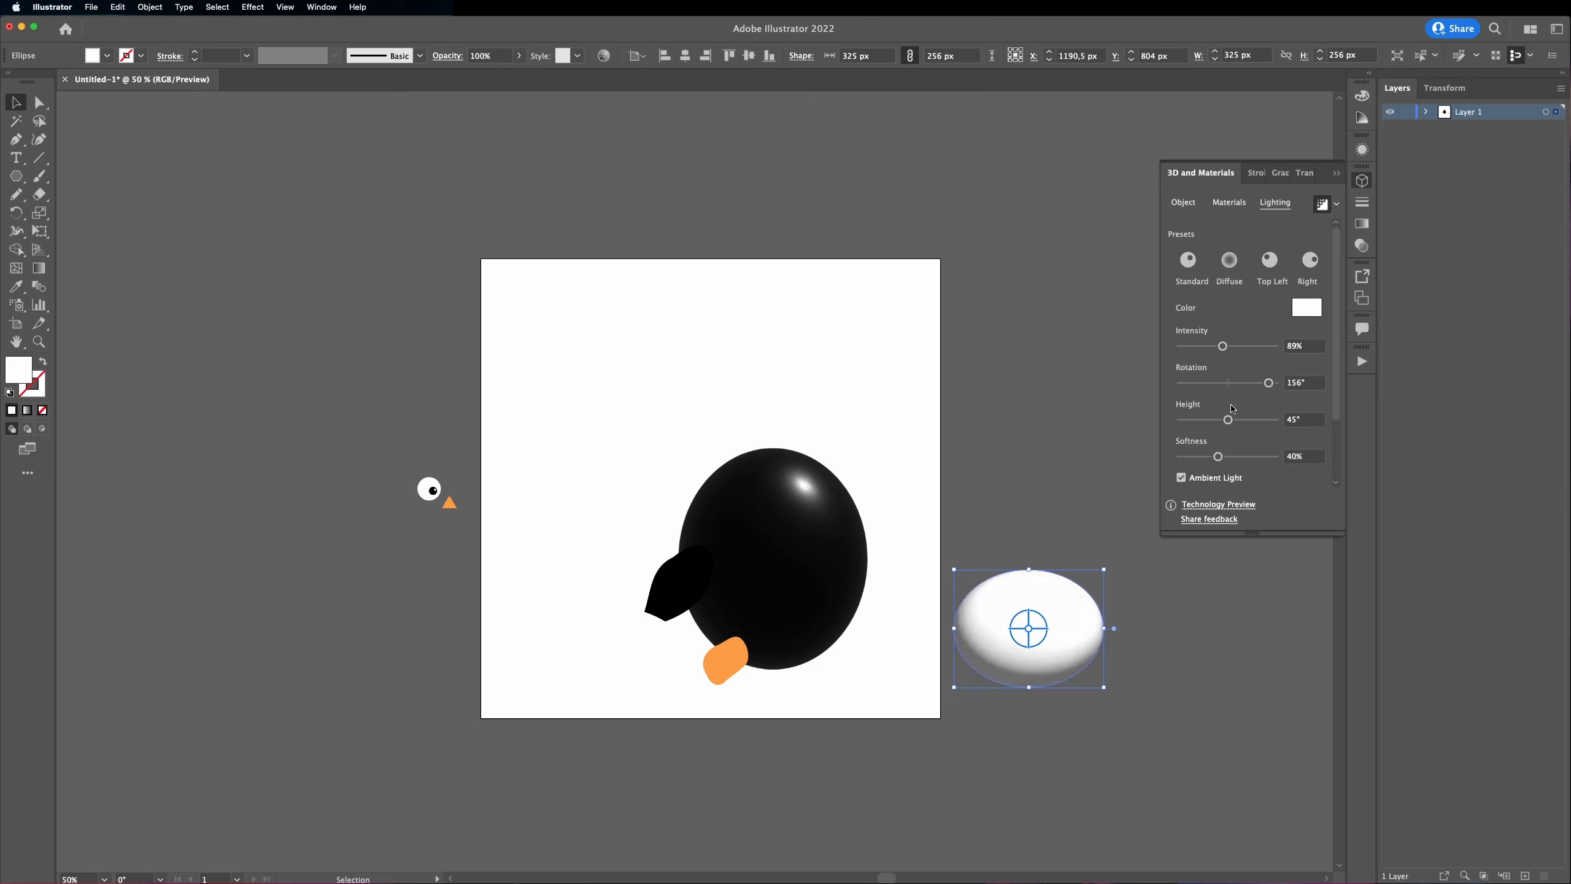
pyautogui.moveTo(1228, 420)
pyautogui.mouseDown()
pyautogui.moveTo(1234, 458)
pyautogui.moveTo(1272, 457)
pyautogui.mouseUp()
pyautogui.scroll(-3, 1337, 462)
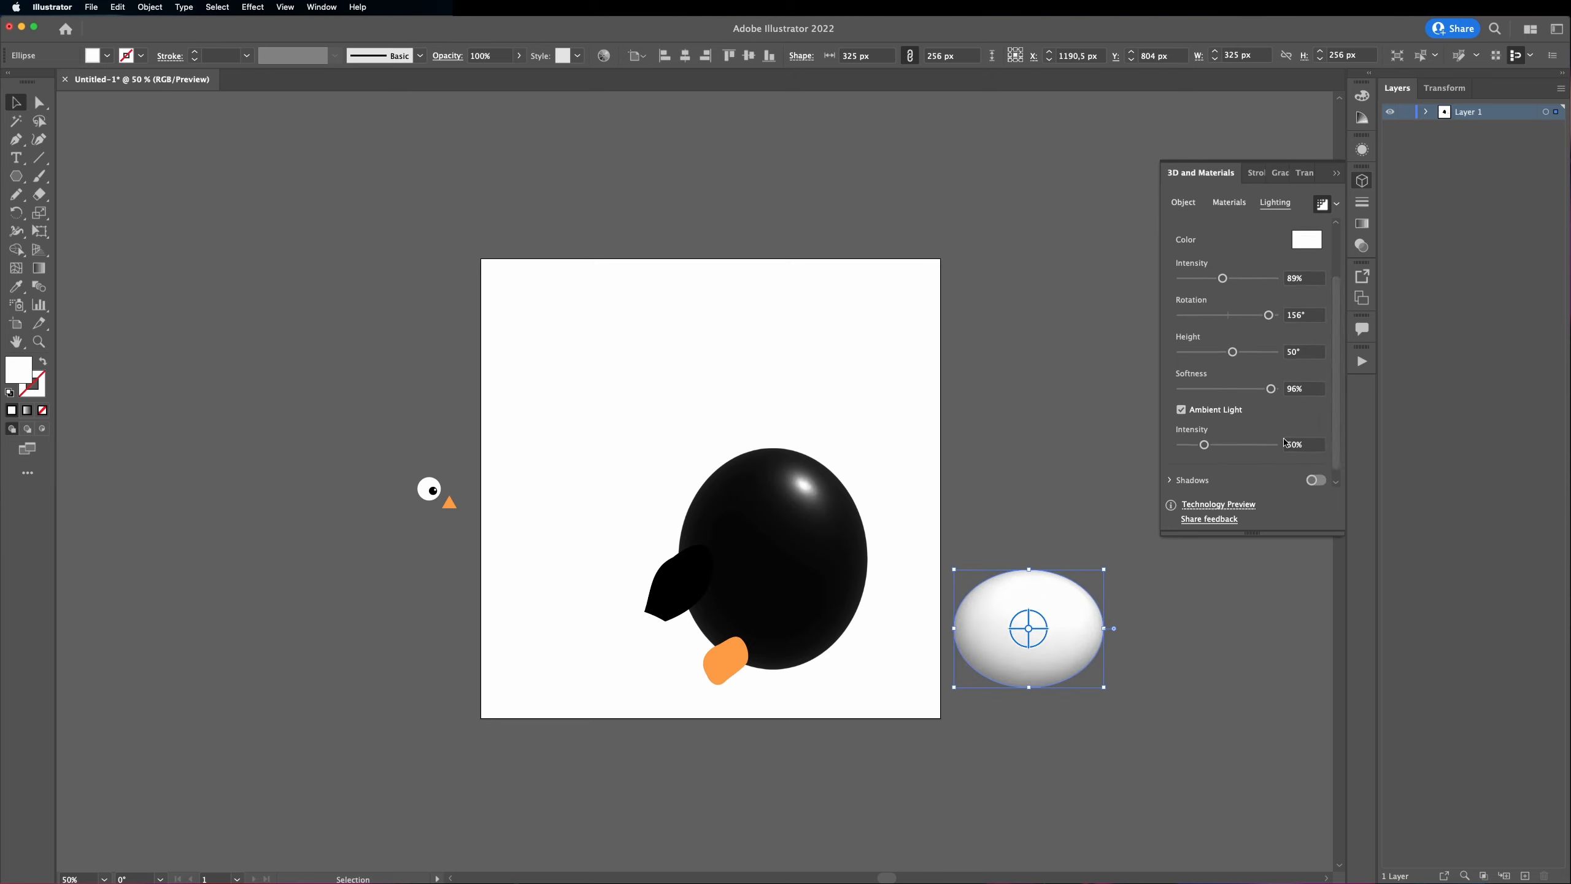
pyautogui.moveTo(1204, 444); pyautogui.dragTo(1229, 447)
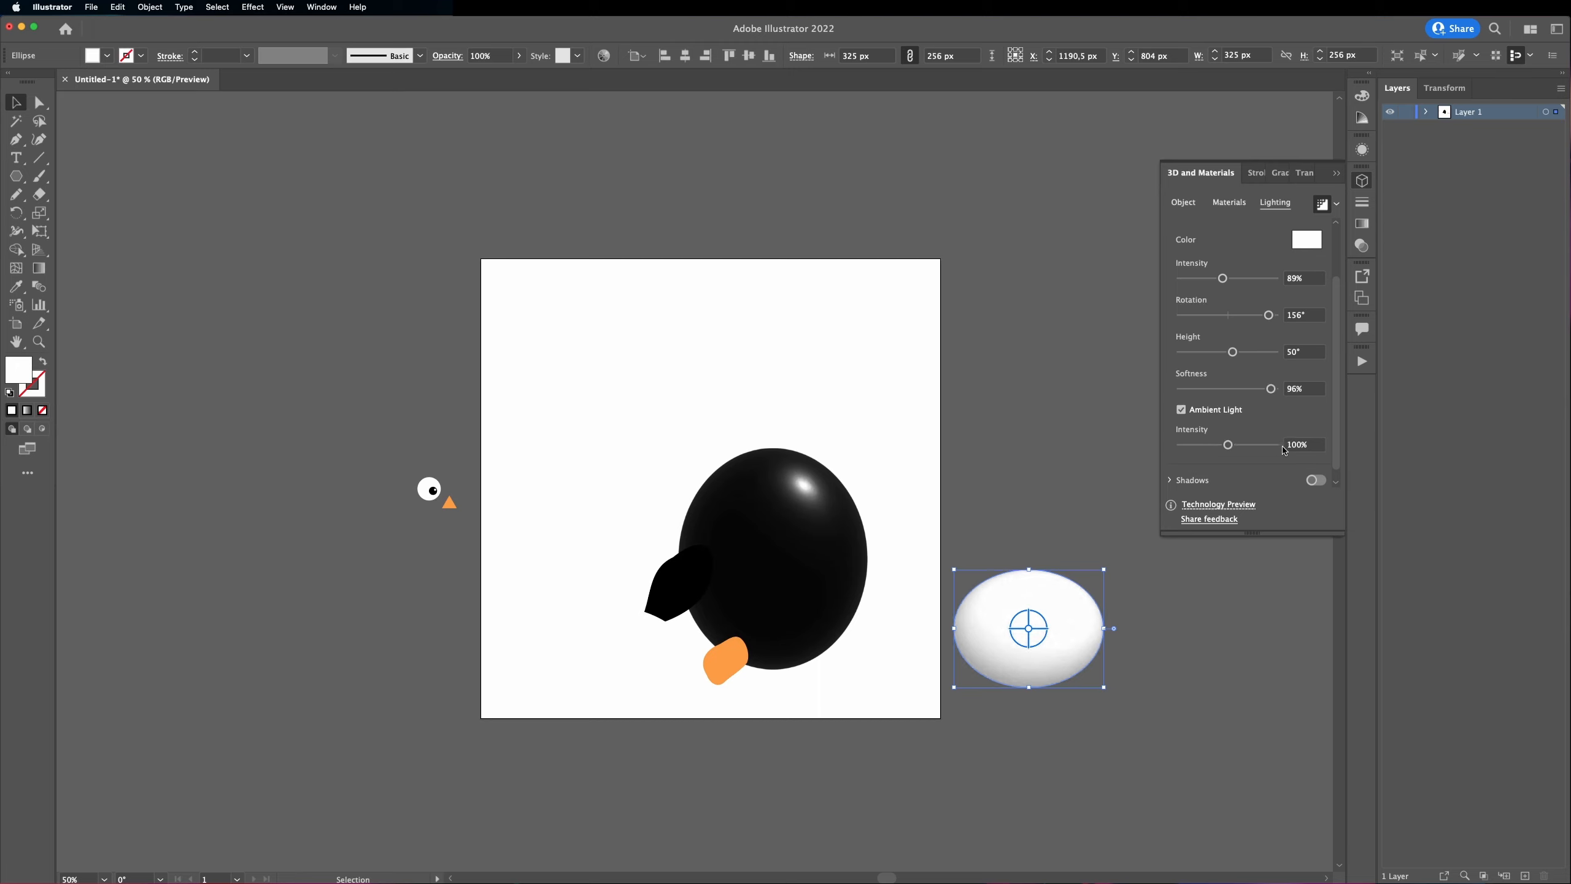
pyautogui.scroll(-1, 1334, 456)
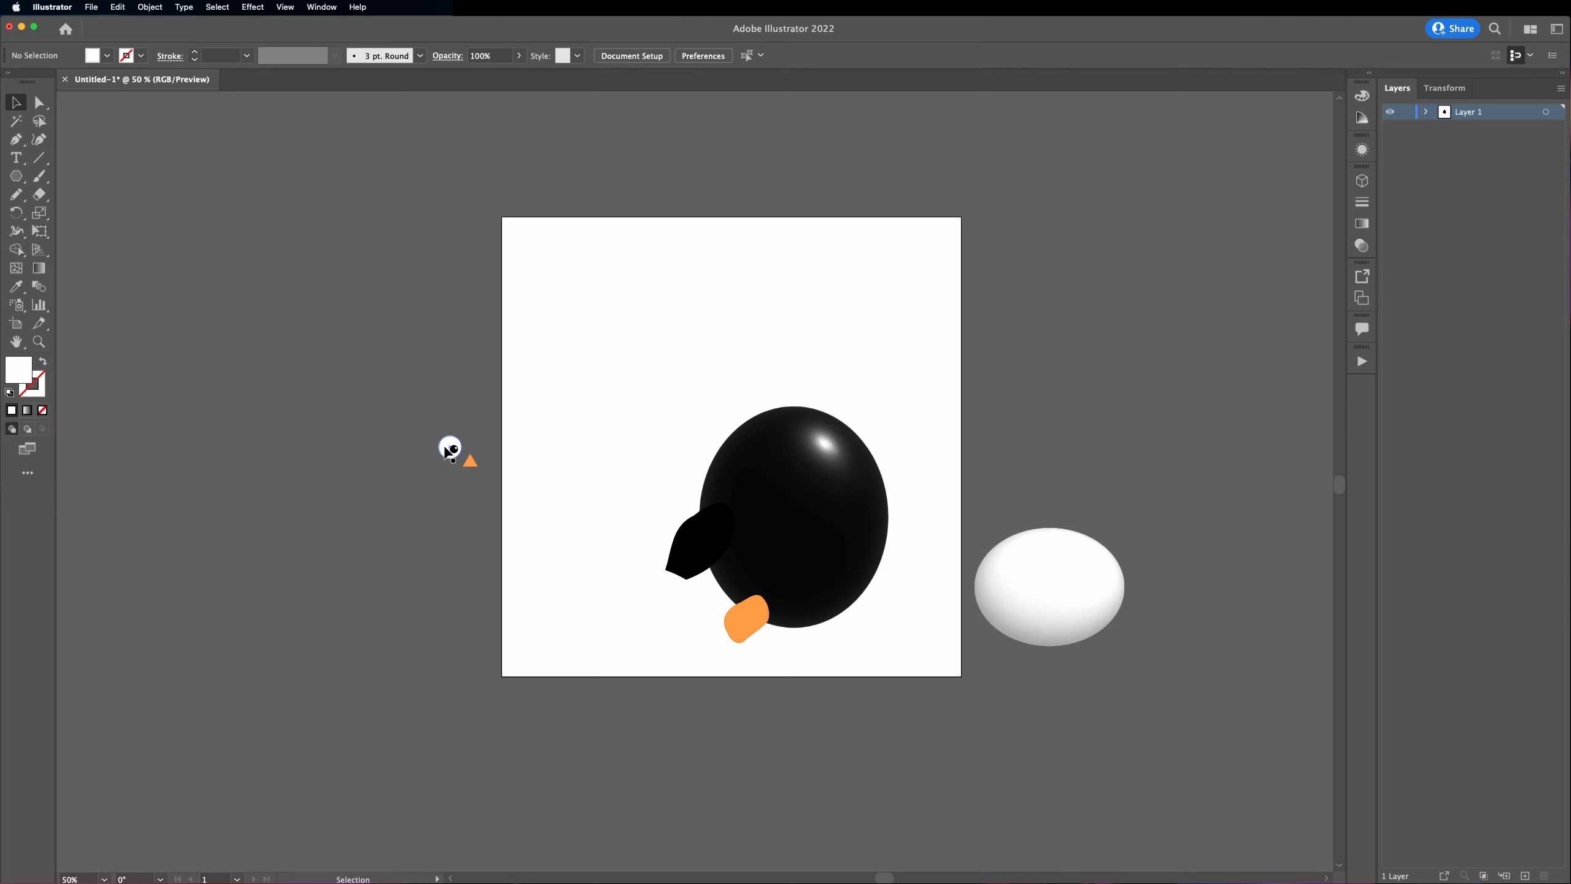
# Step: Apply the 3D Inflate effect to the white circle of the eye and render it
pyautogui.click(447, 448)
pyautogui.press('super+equal')
pyautogui.press('super+equal')
pyautogui.press('super+equal')
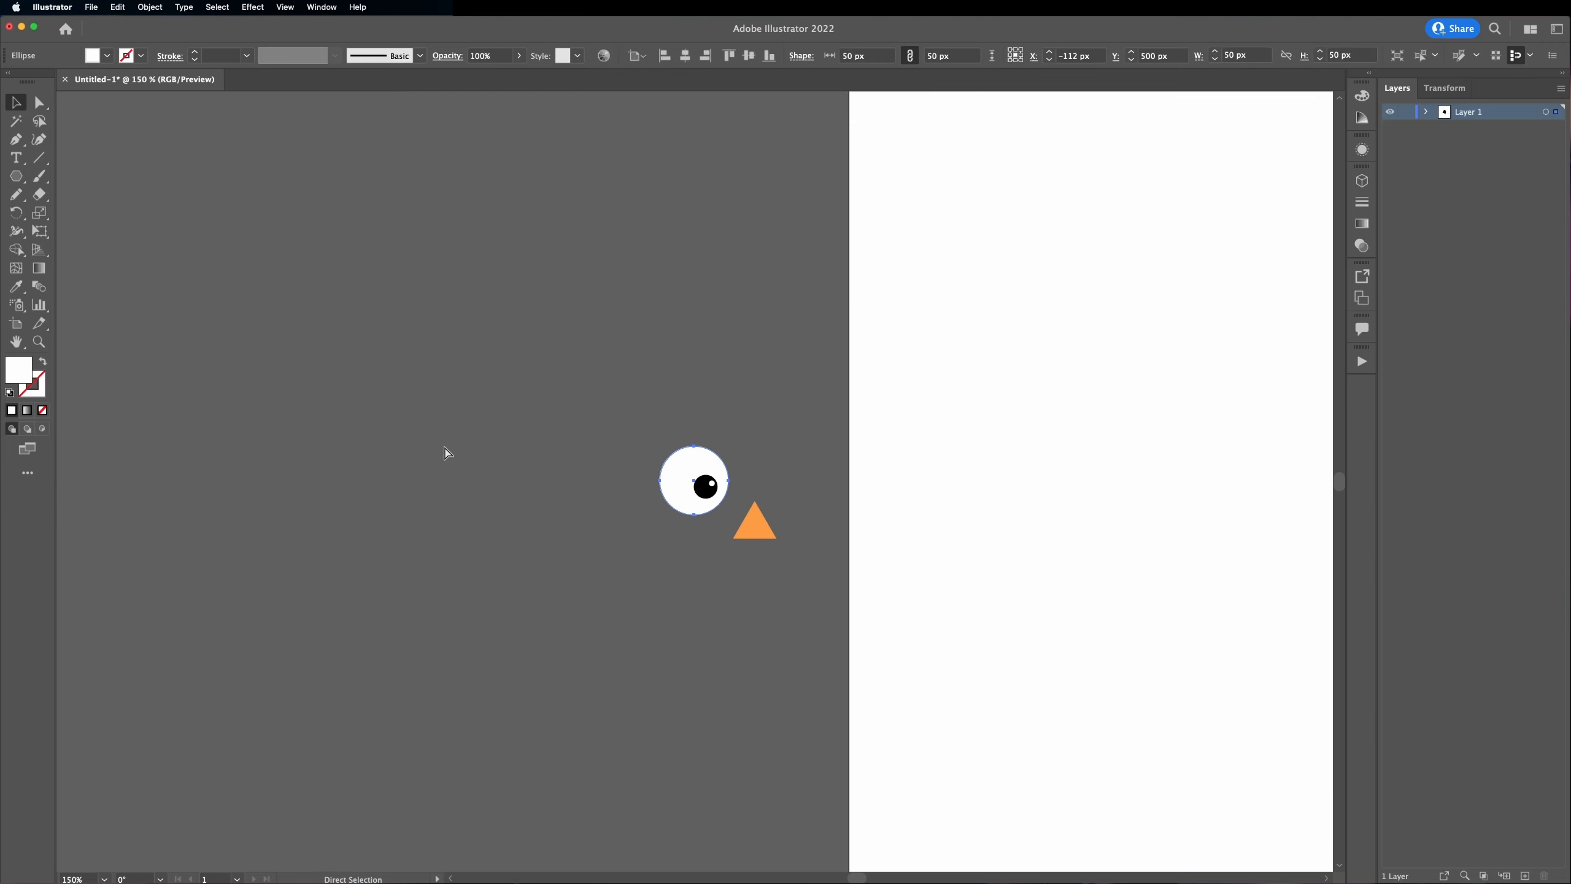
pyautogui.hscroll(3, 445, 447)
pyautogui.scroll(2, 445, 447)
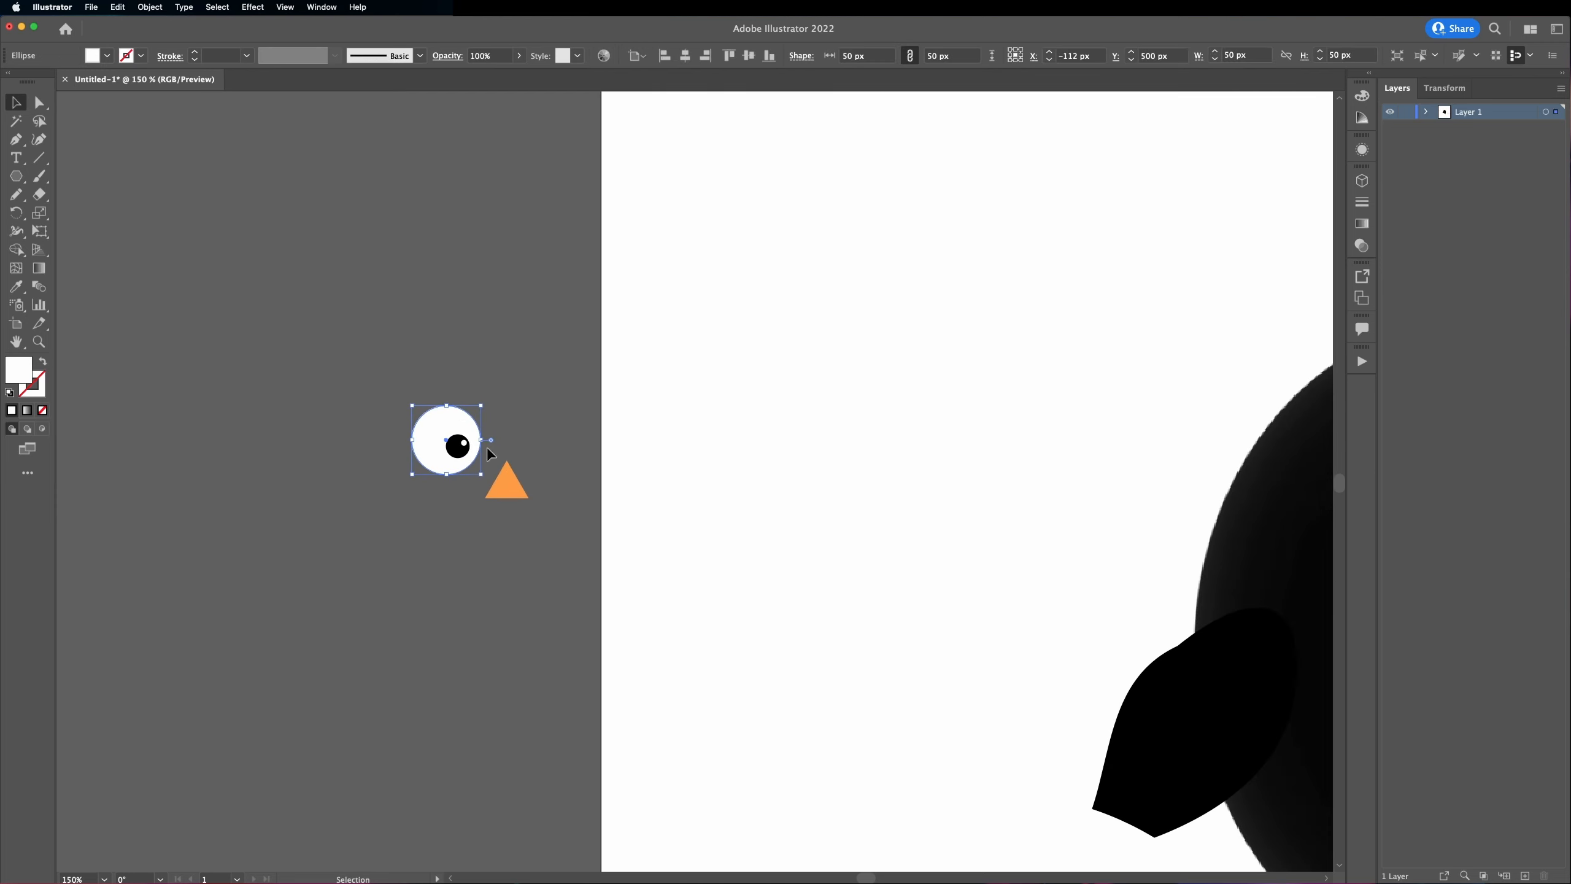
pyautogui.click(1362, 179)
pyautogui.click(1183, 203)
pyautogui.click(1310, 233)
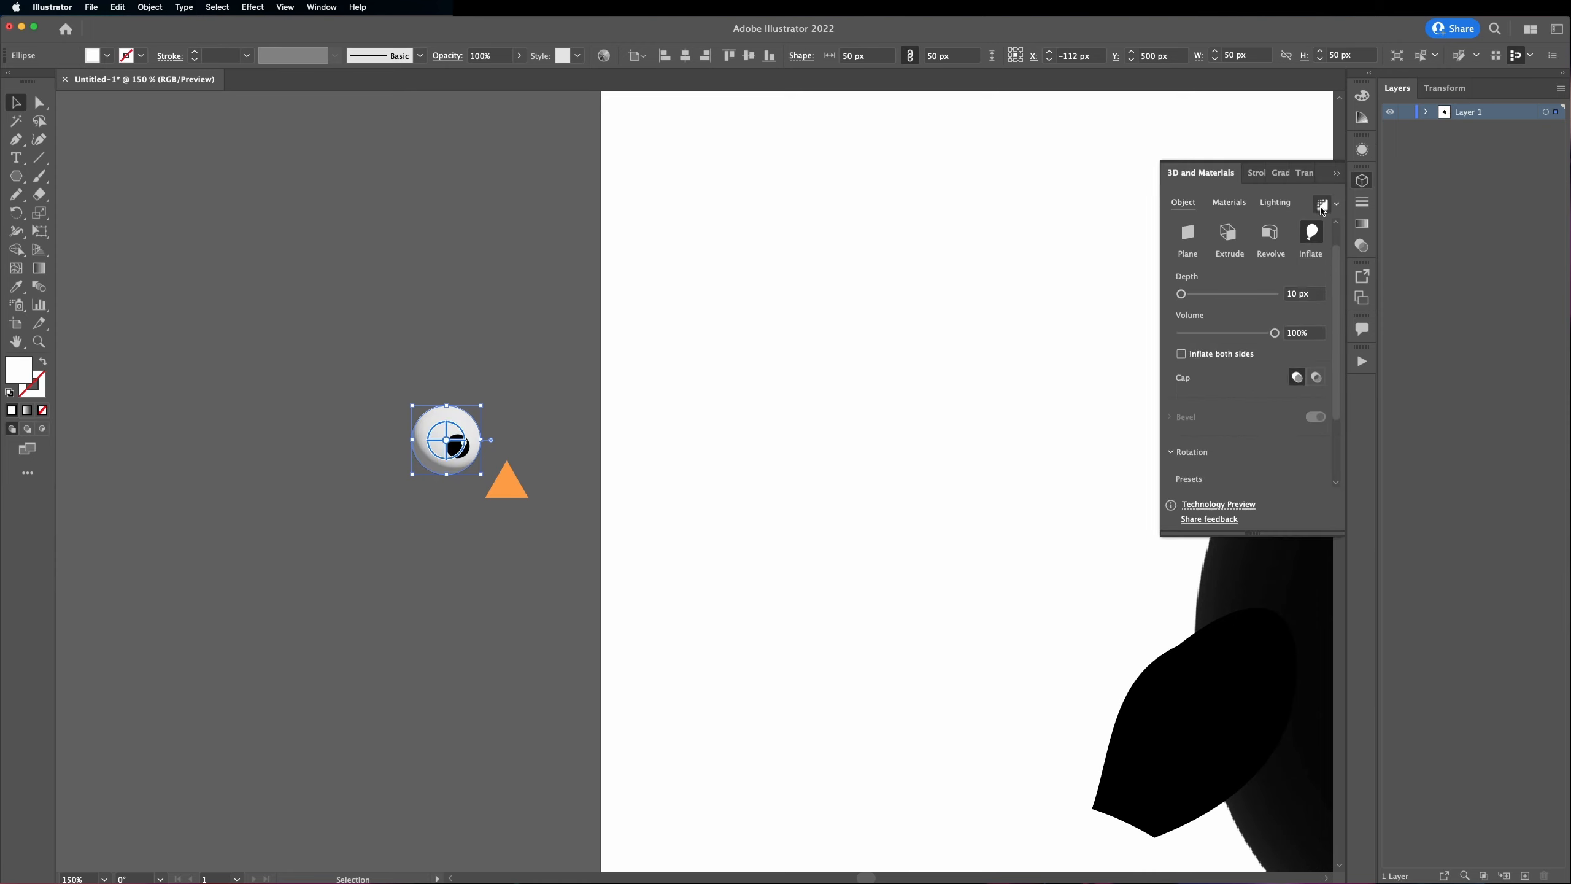
# Step: Set the white eye circle's material roughness to 0.15 and its lighting to 30% intensity with ambient light at 174%
pyautogui.click(1229, 202)
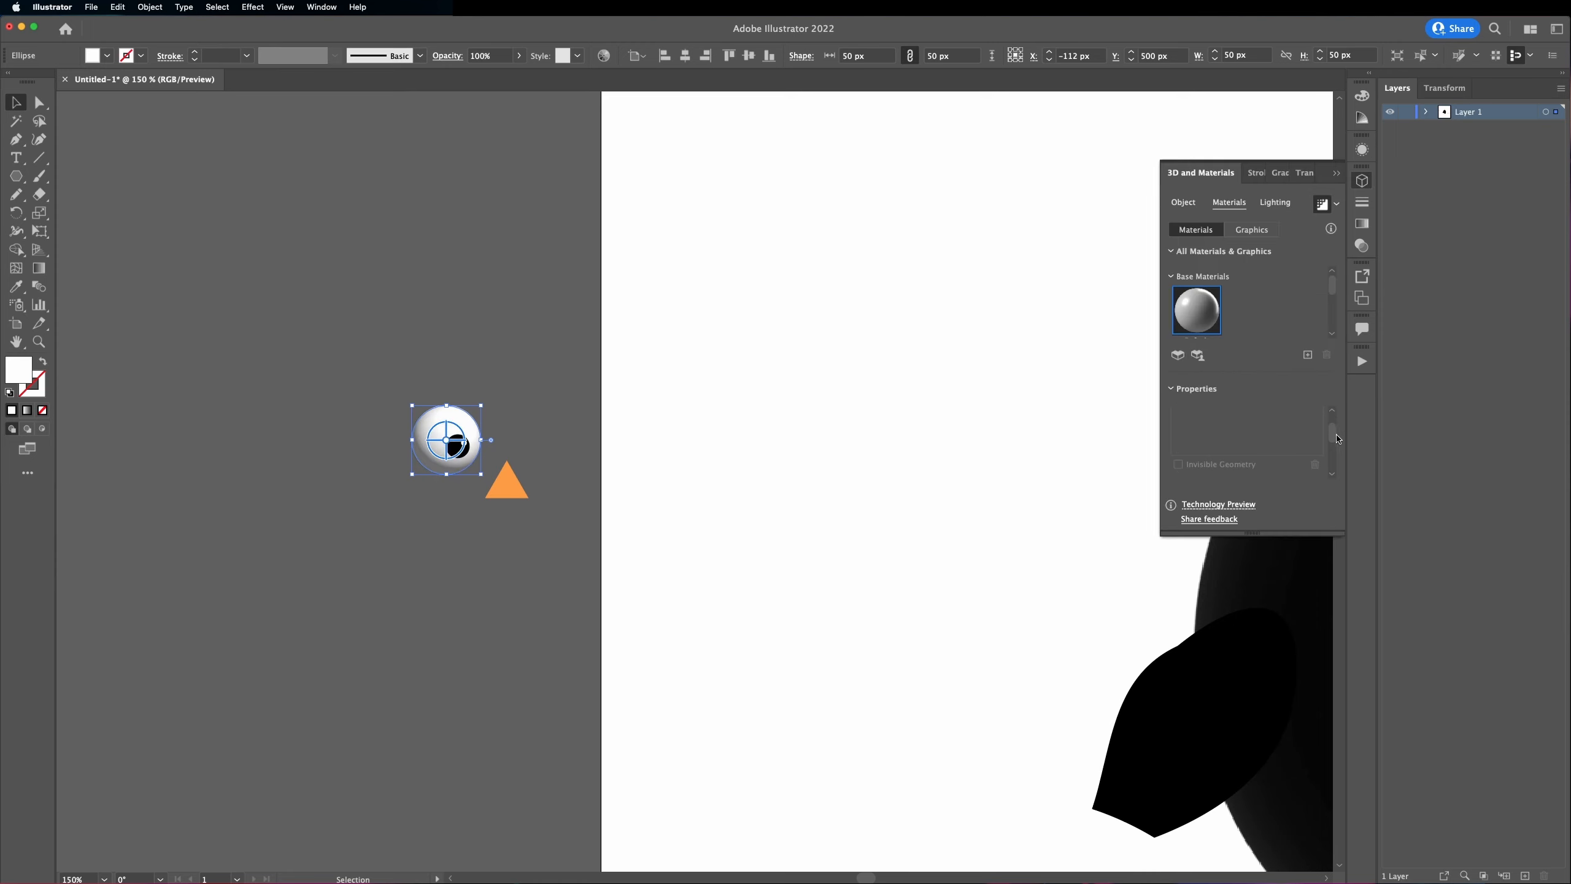
pyautogui.moveTo(1206, 429); pyautogui.dragTo(1198, 432)
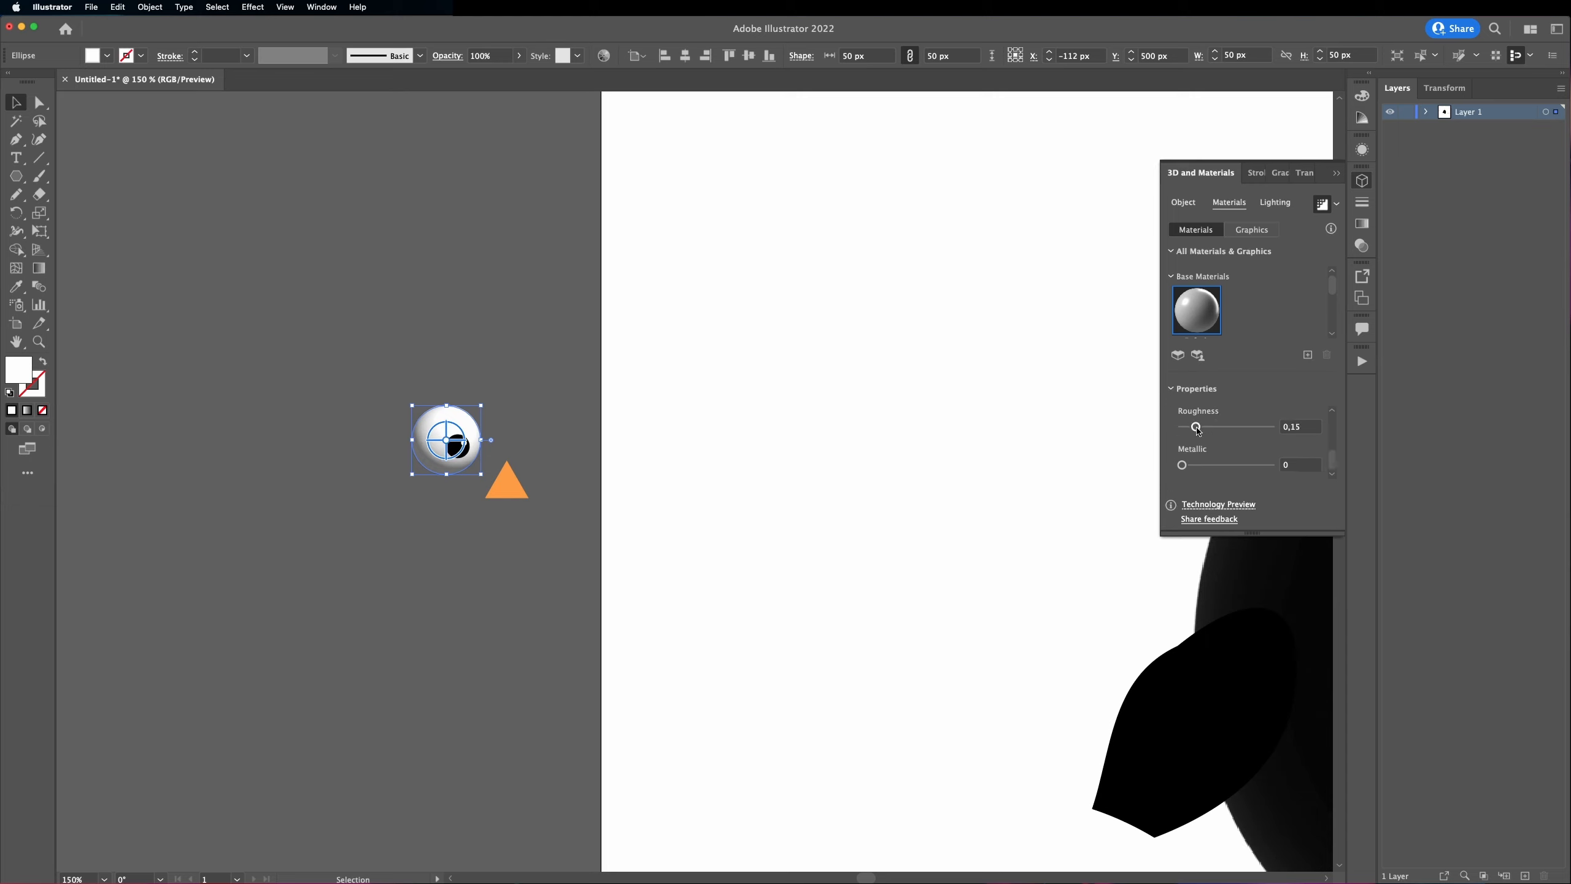
pyautogui.click(1275, 202)
pyautogui.moveTo(1215, 346); pyautogui.dragTo(1195, 352)
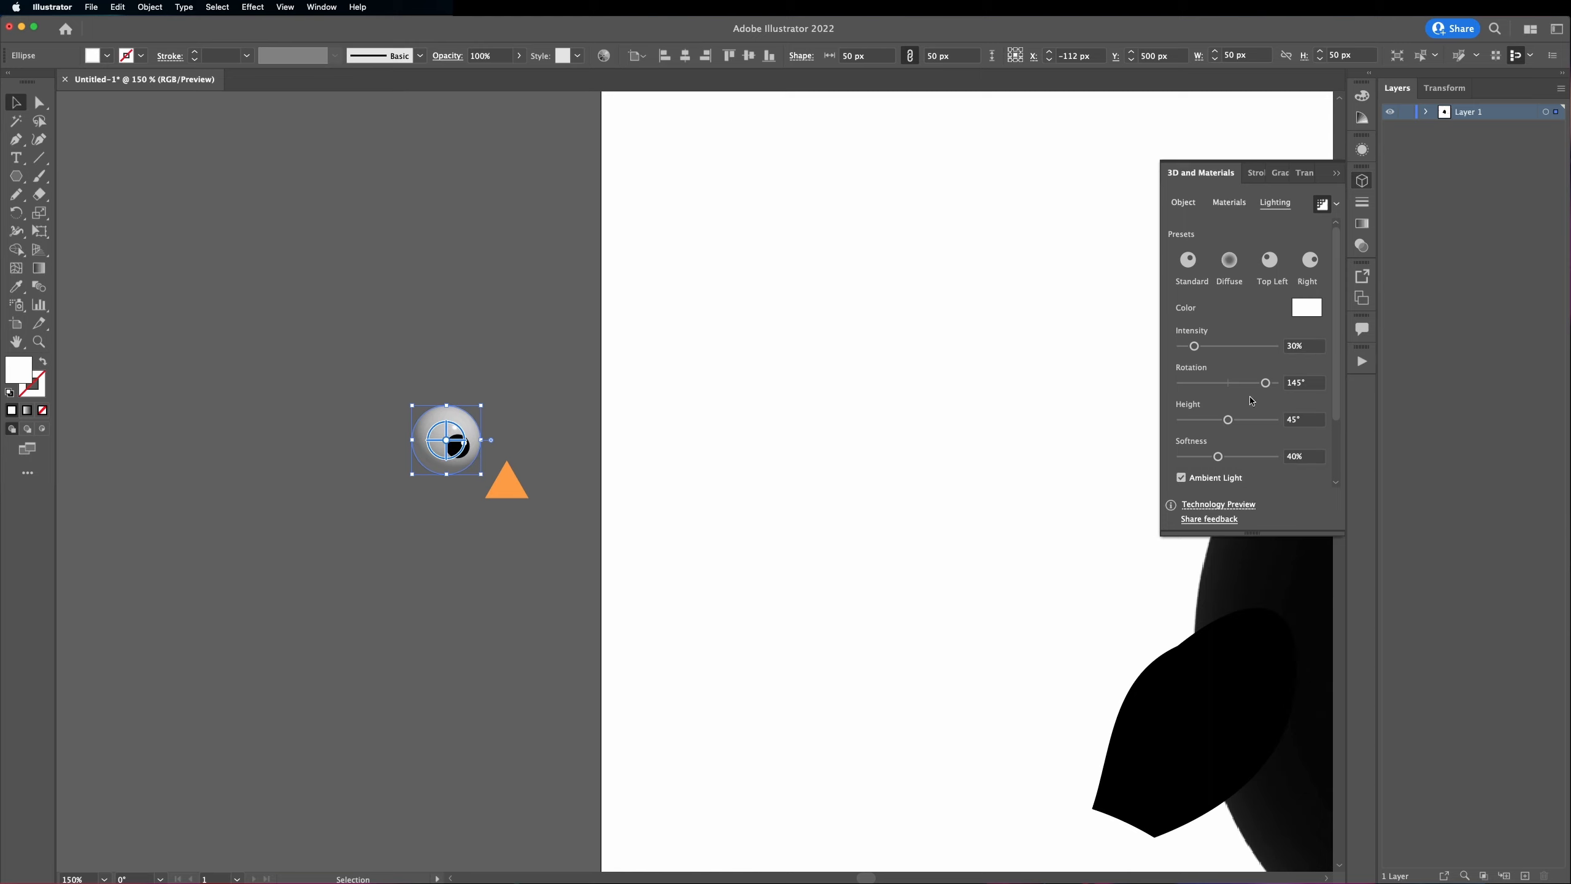
pyautogui.scroll(-3, 1236, 447)
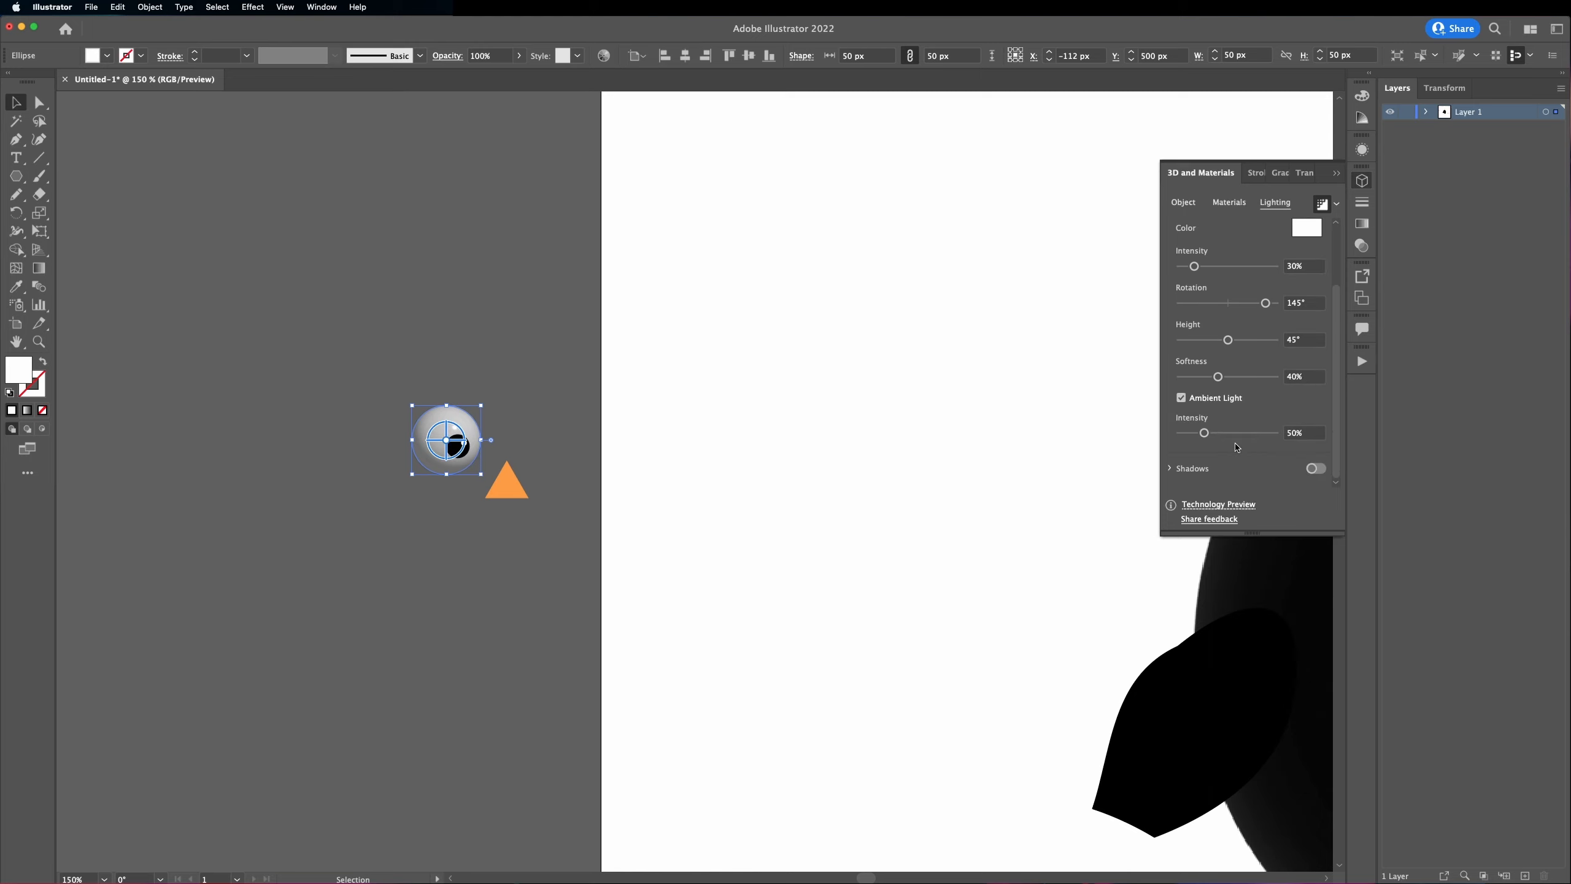
pyautogui.moveTo(1205, 433); pyautogui.dragTo(1264, 435)
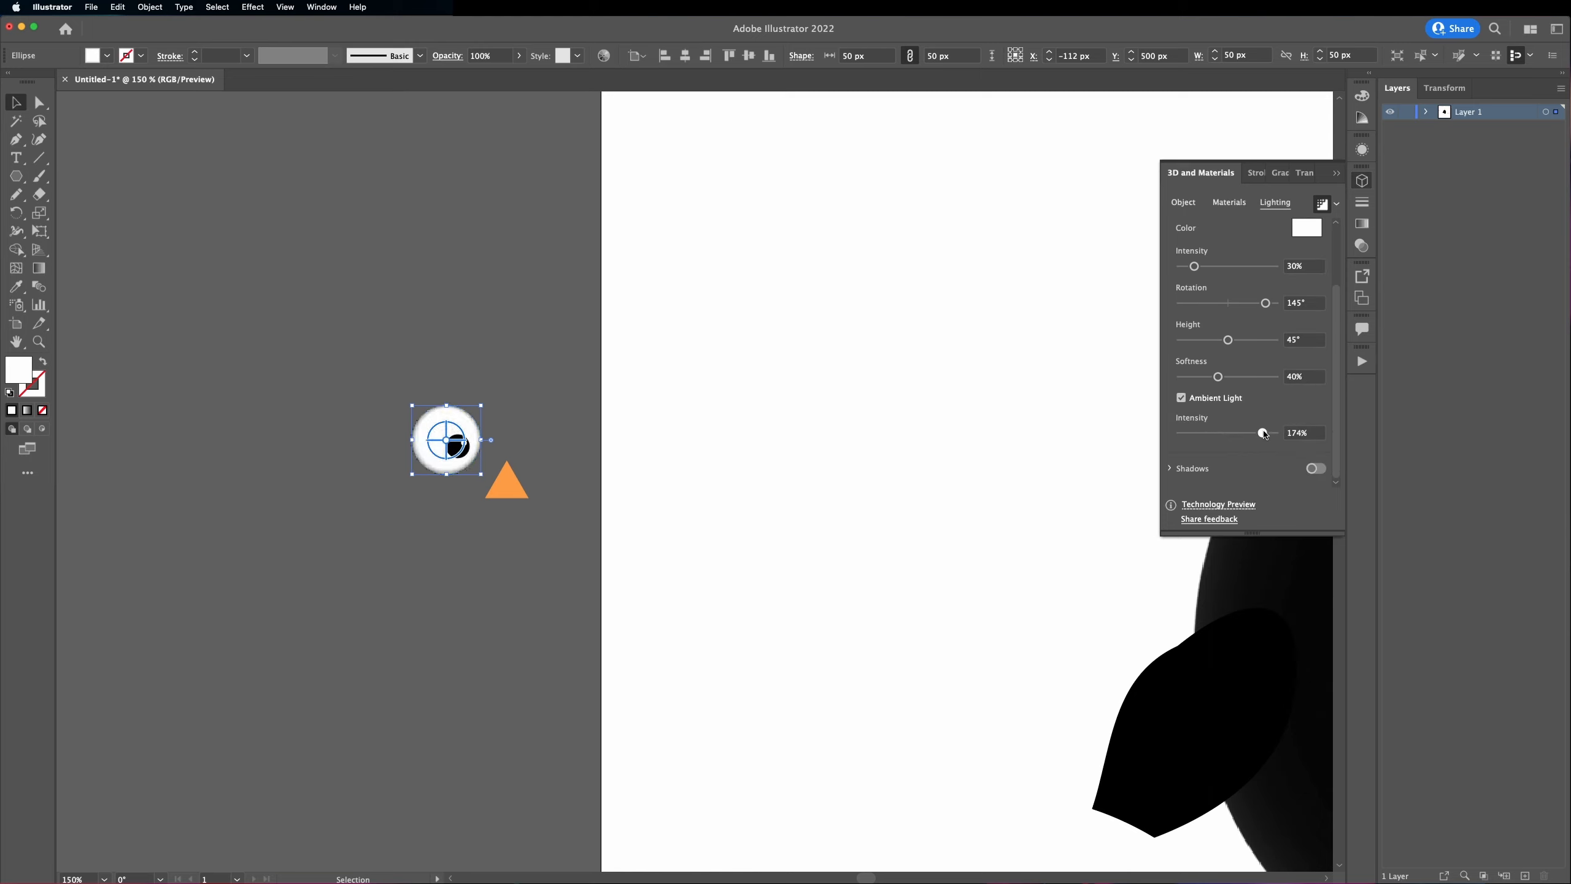
pyautogui.click(1337, 174)
pyautogui.click(481, 378)
# Step: Apply the 3D Inflate effect to the eye's black pupil and render it
pyautogui.click(459, 446)
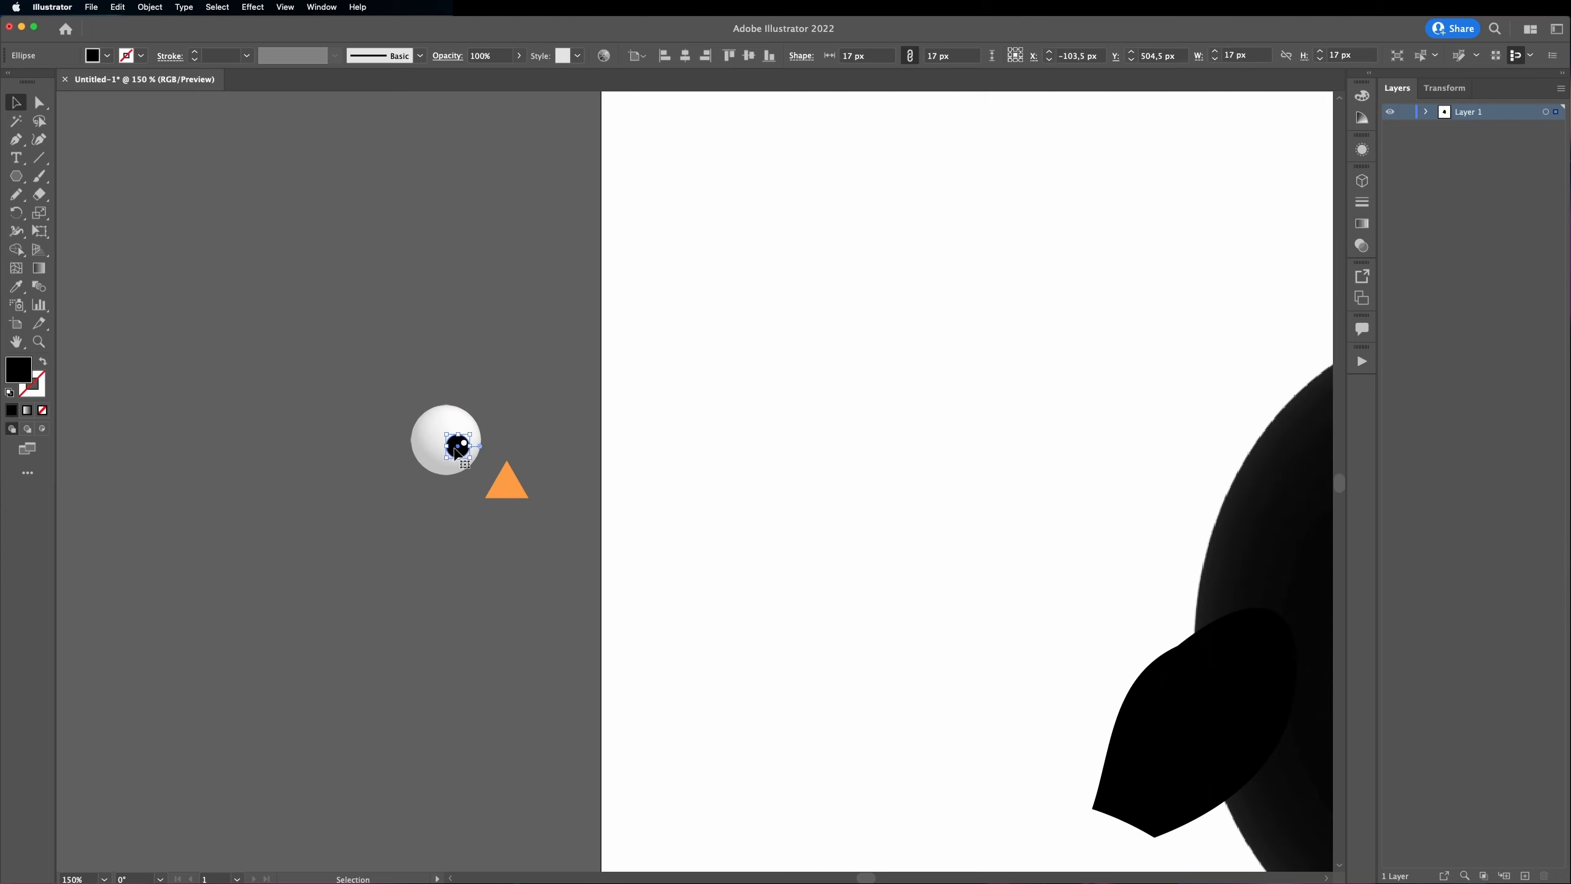
pyautogui.click(1362, 180)
pyautogui.click(1310, 232)
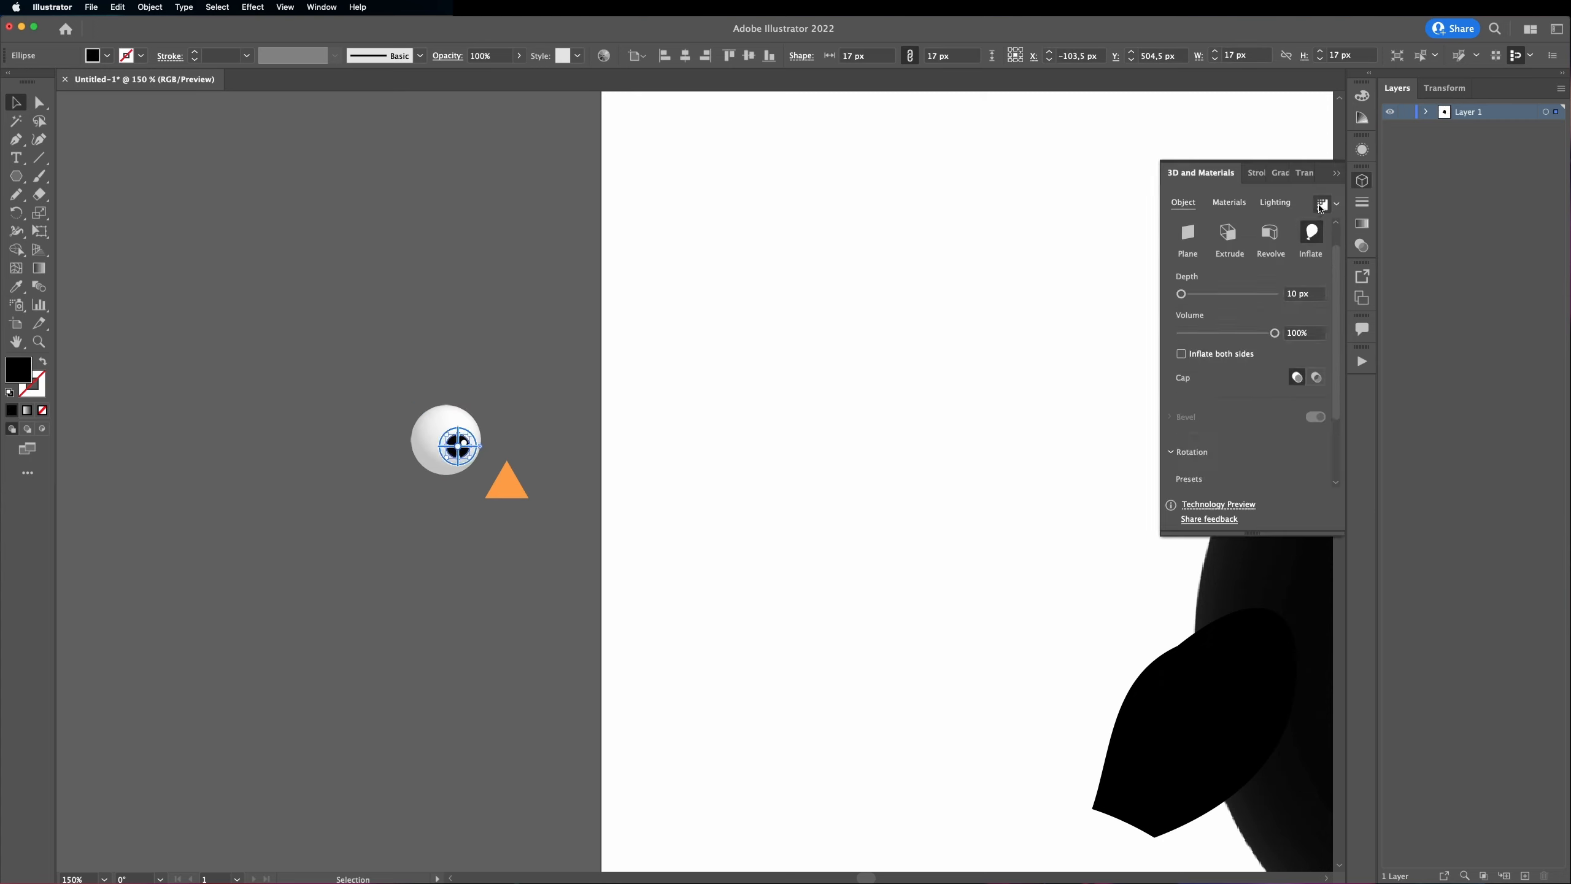
# Step: Set the black pupil's lighting to 60% softness, with ambient light at 100%
pyautogui.click(1229, 202)
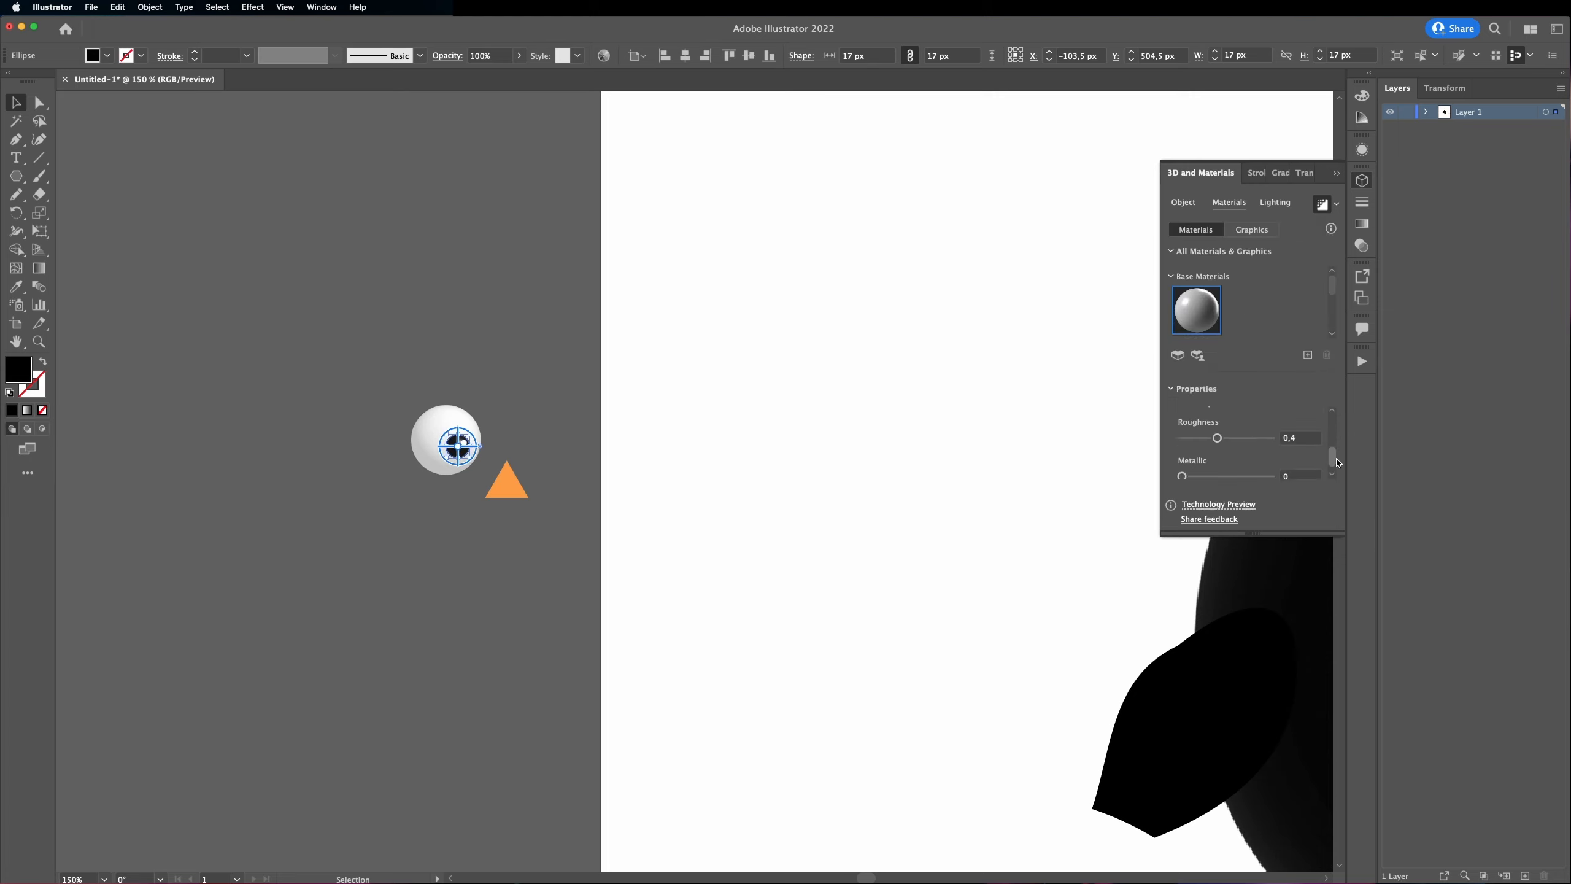
pyautogui.click(1275, 203)
pyautogui.moveTo(1336, 321); pyautogui.dragTo(1336, 343)
pyautogui.moveTo(1218, 426); pyautogui.dragTo(1229, 435)
pyautogui.scroll(-2, 1237, 432)
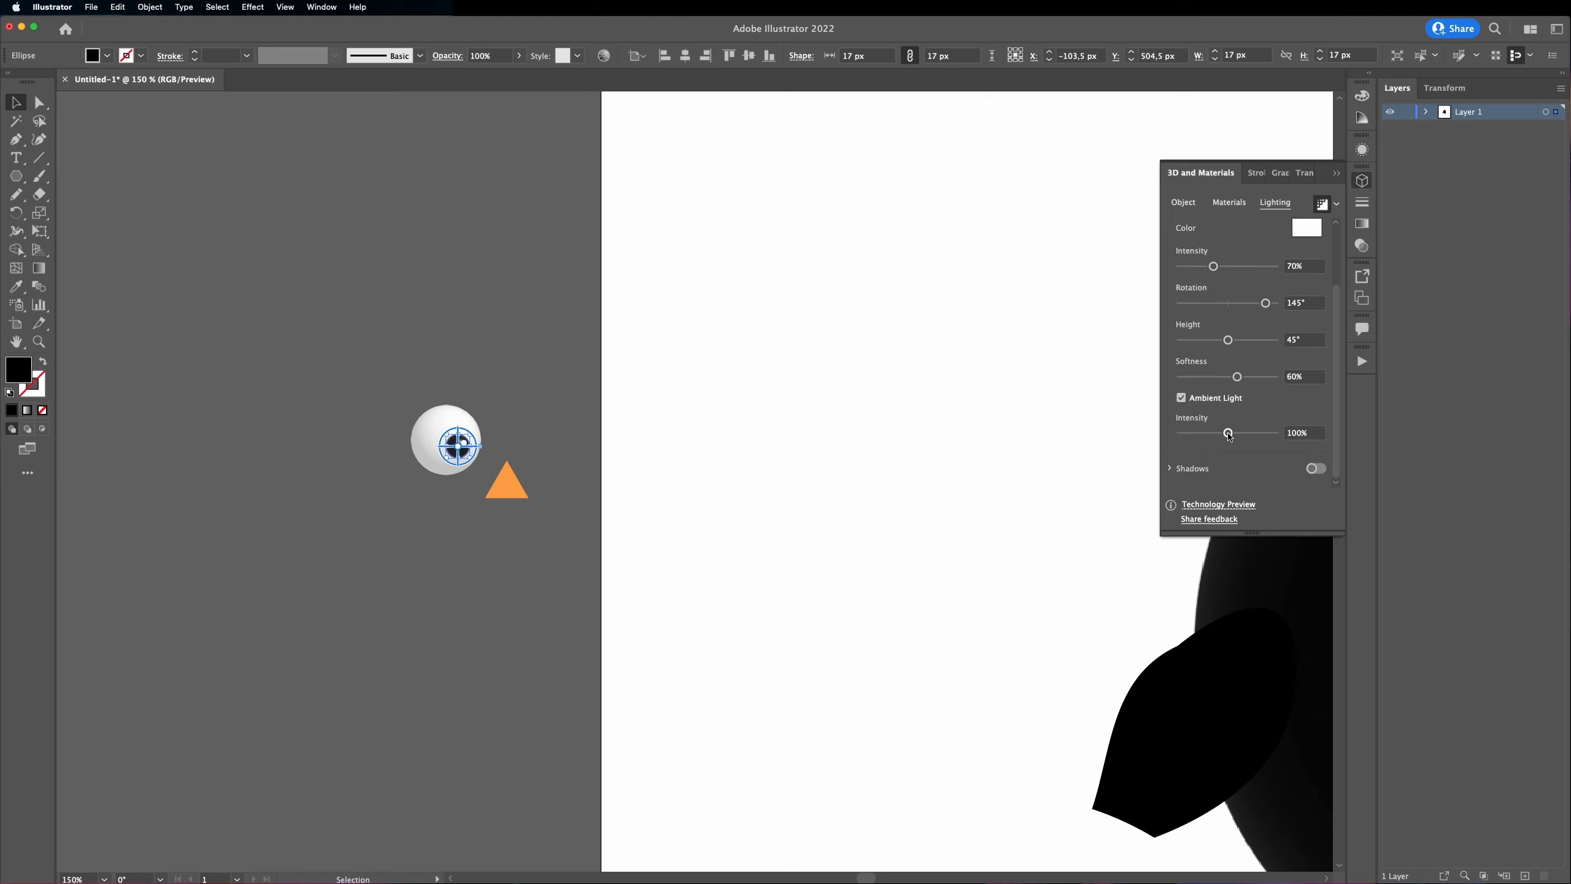
pyautogui.click(528, 445)
# Step: Apply the 3D Inflate effect to the black wing shape and render it
pyautogui.hscroll(5, 527, 445)
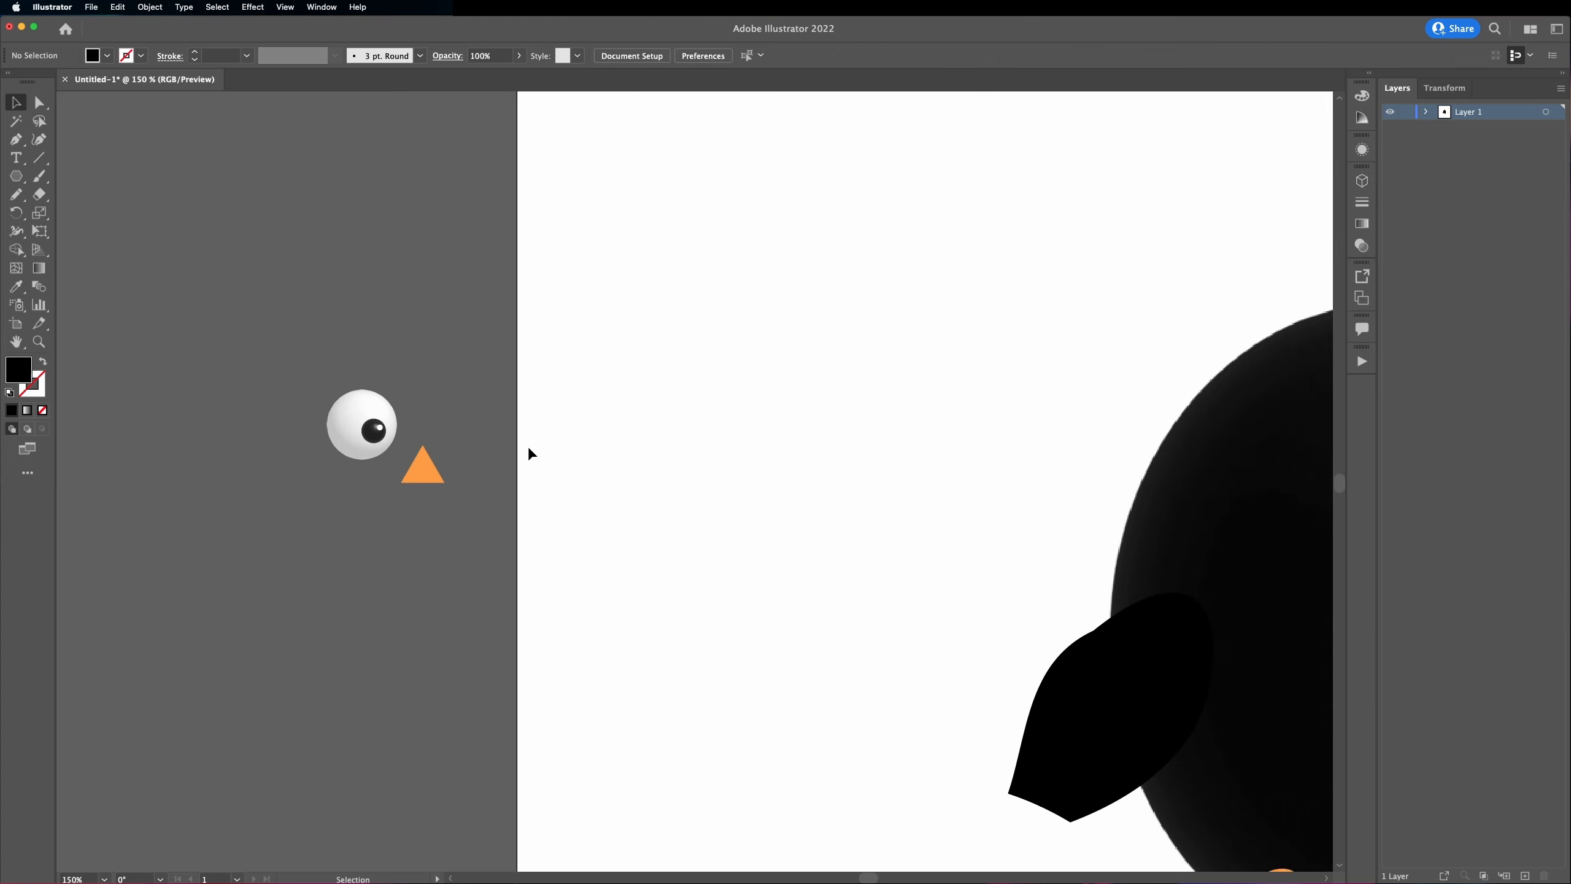
pyautogui.press('super+minus')
pyautogui.press('super+minus')
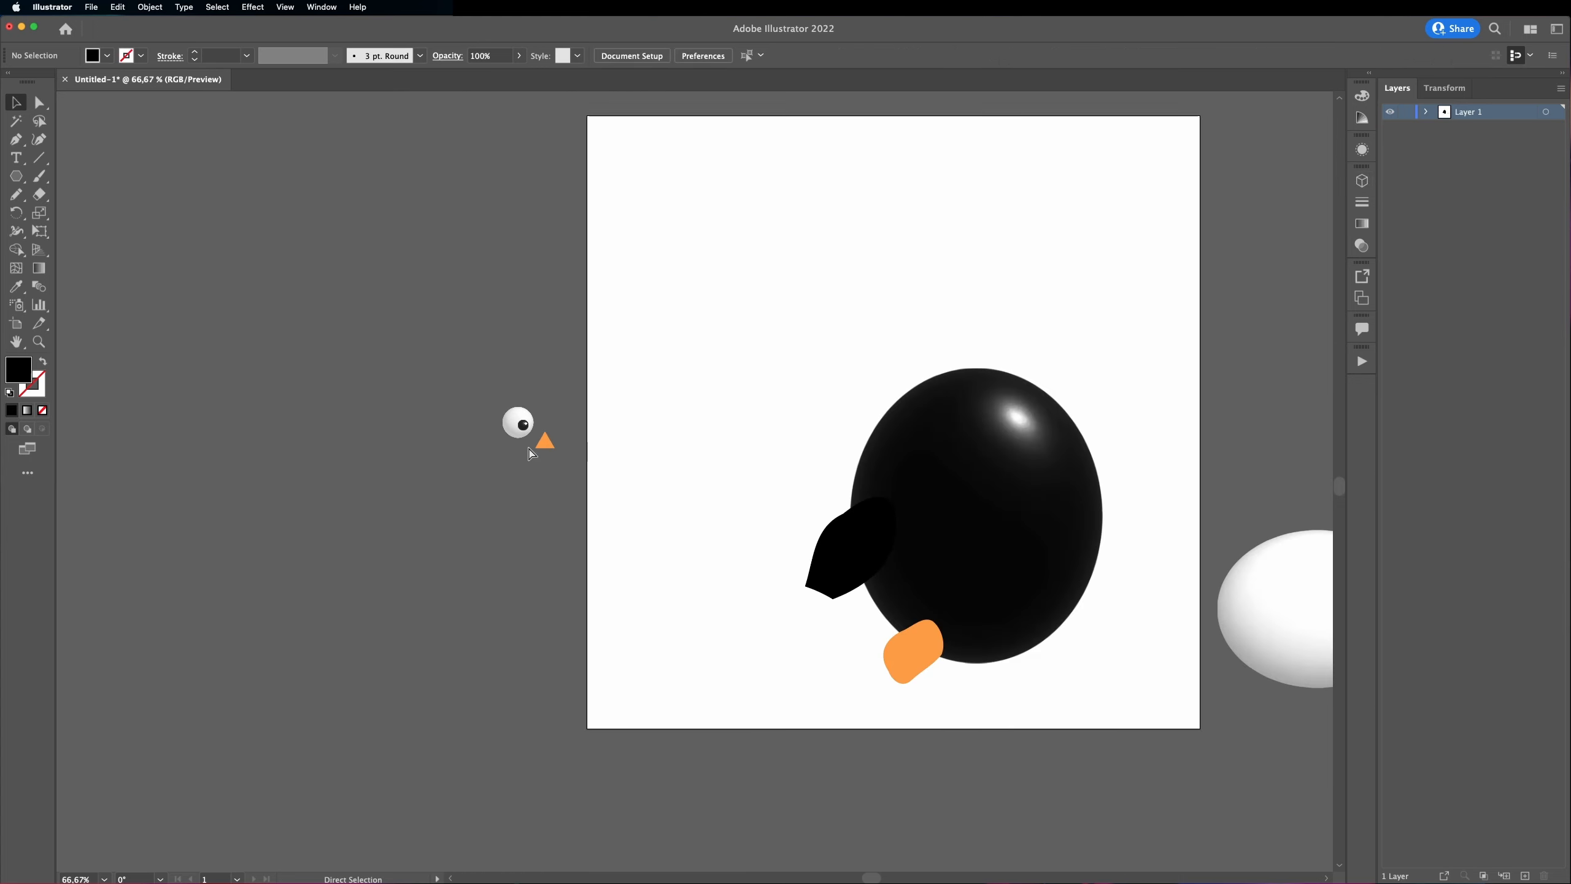
pyautogui.hscroll(5, 528, 445)
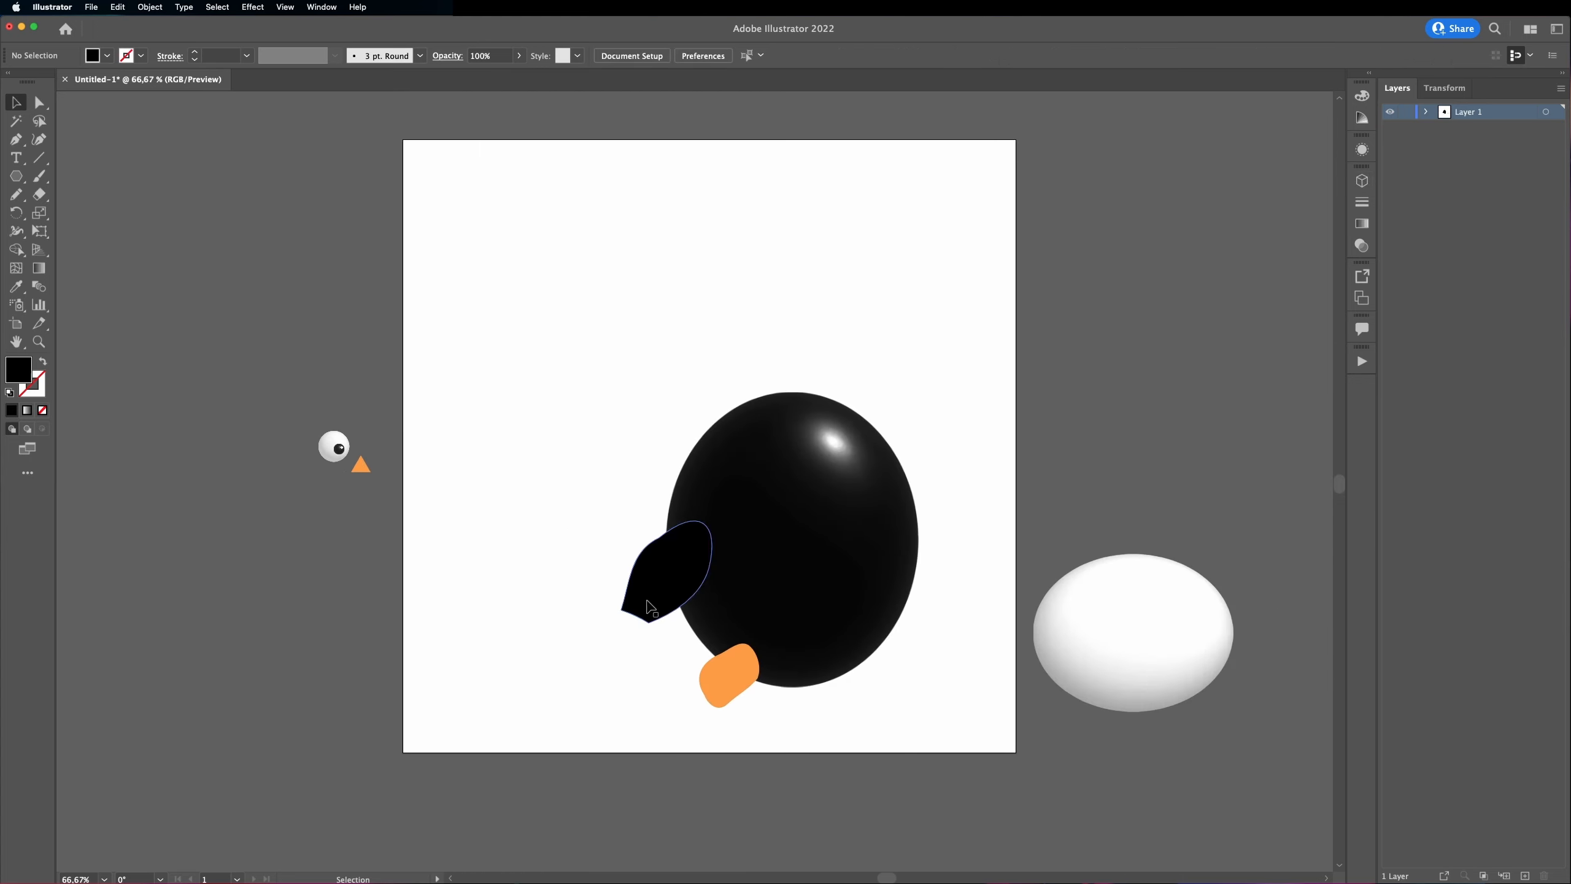
pyautogui.click(653, 592)
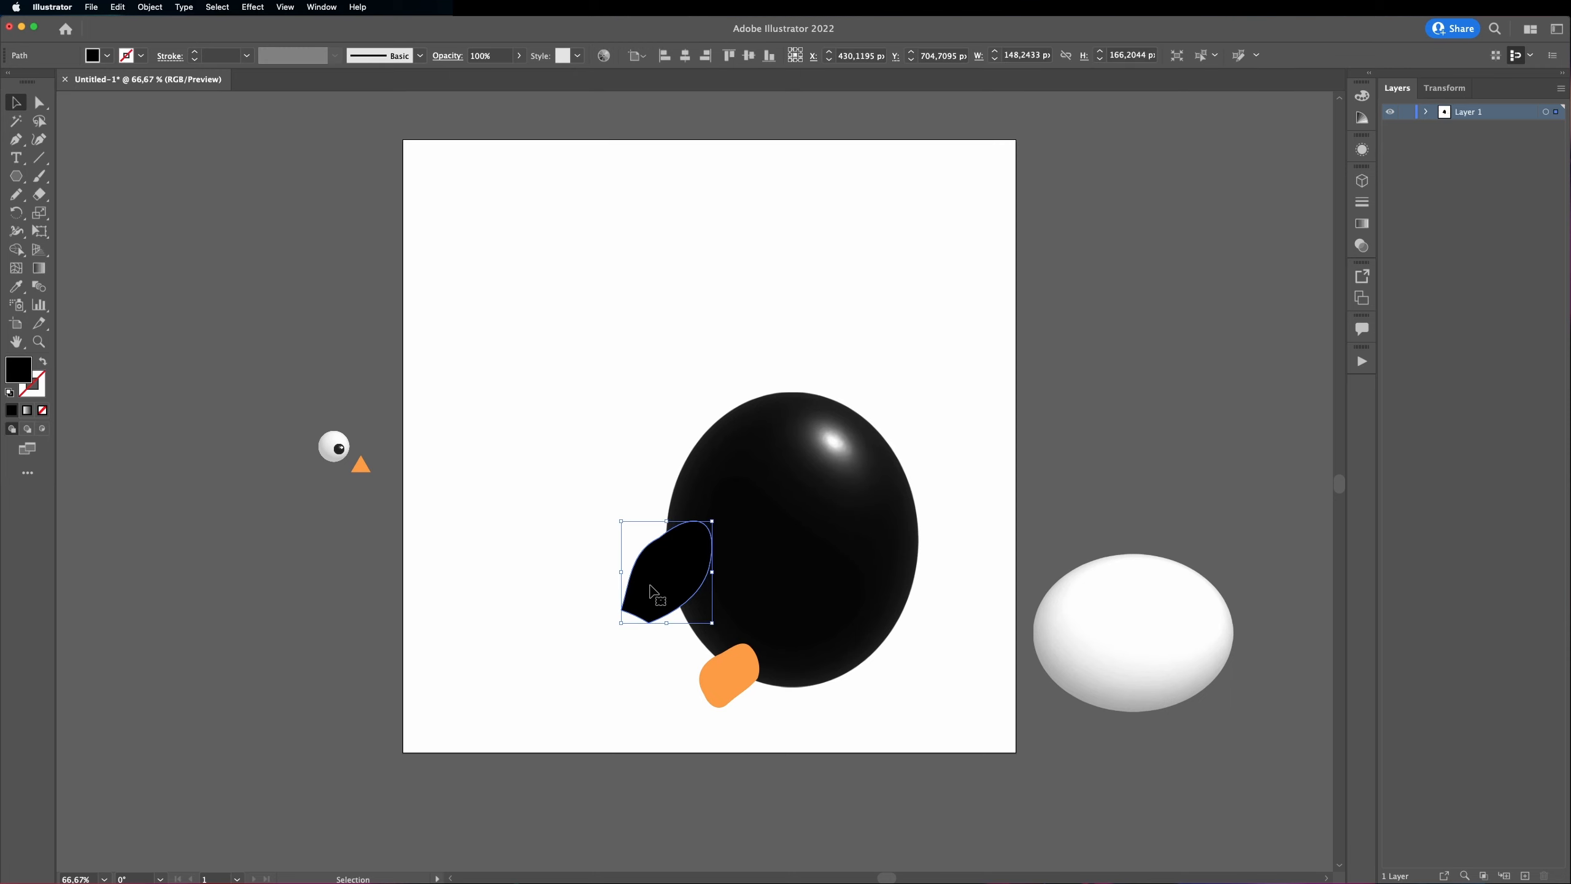
pyautogui.click(1362, 181)
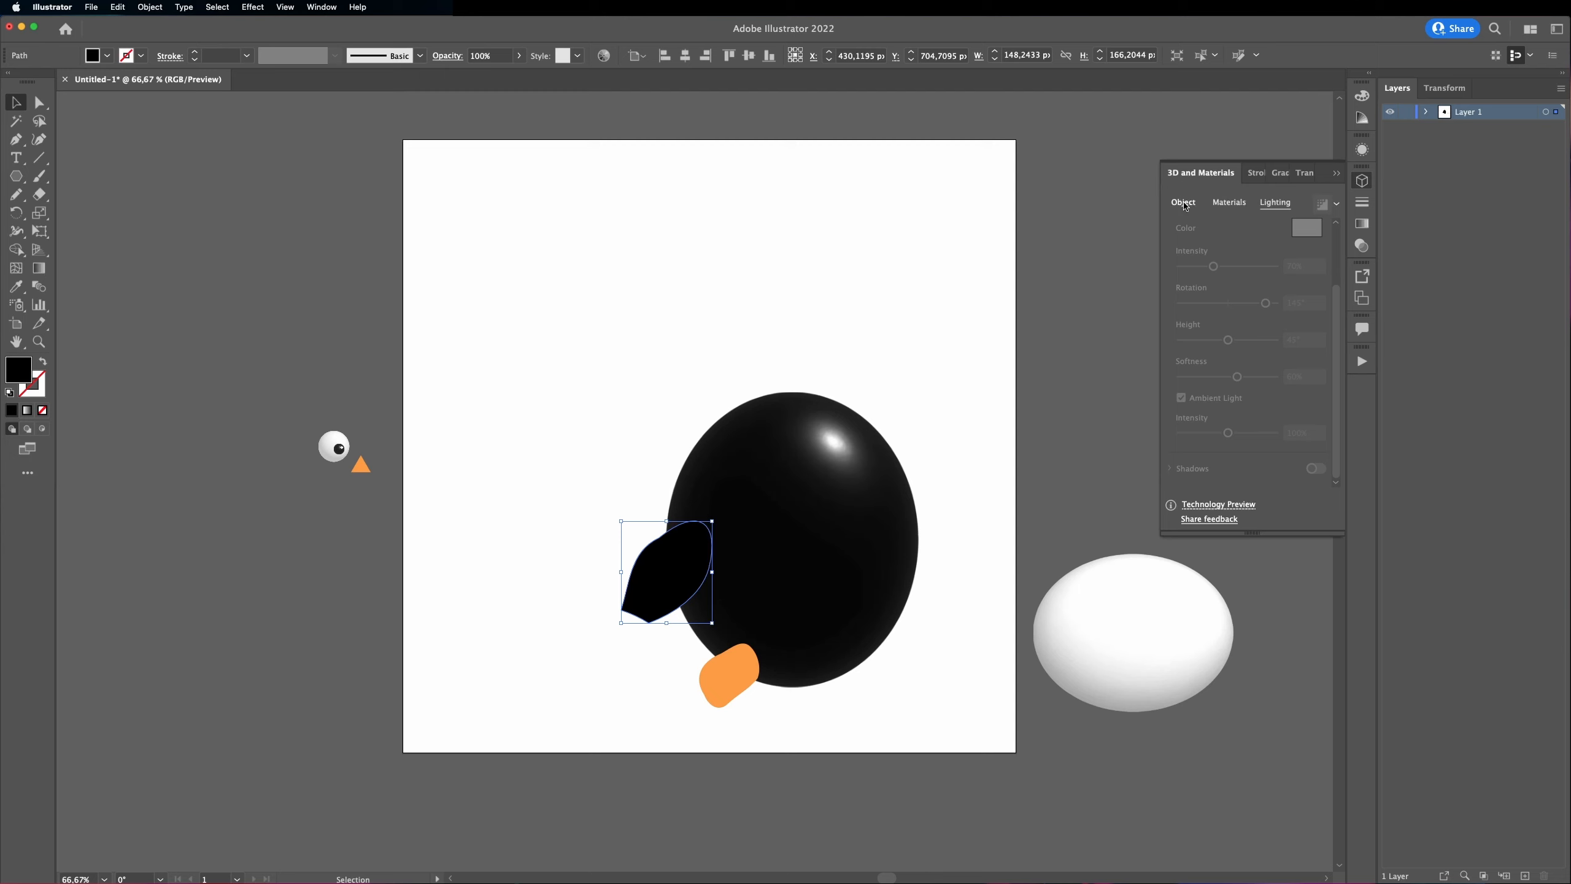
pyautogui.click(1183, 203)
pyautogui.click(1311, 235)
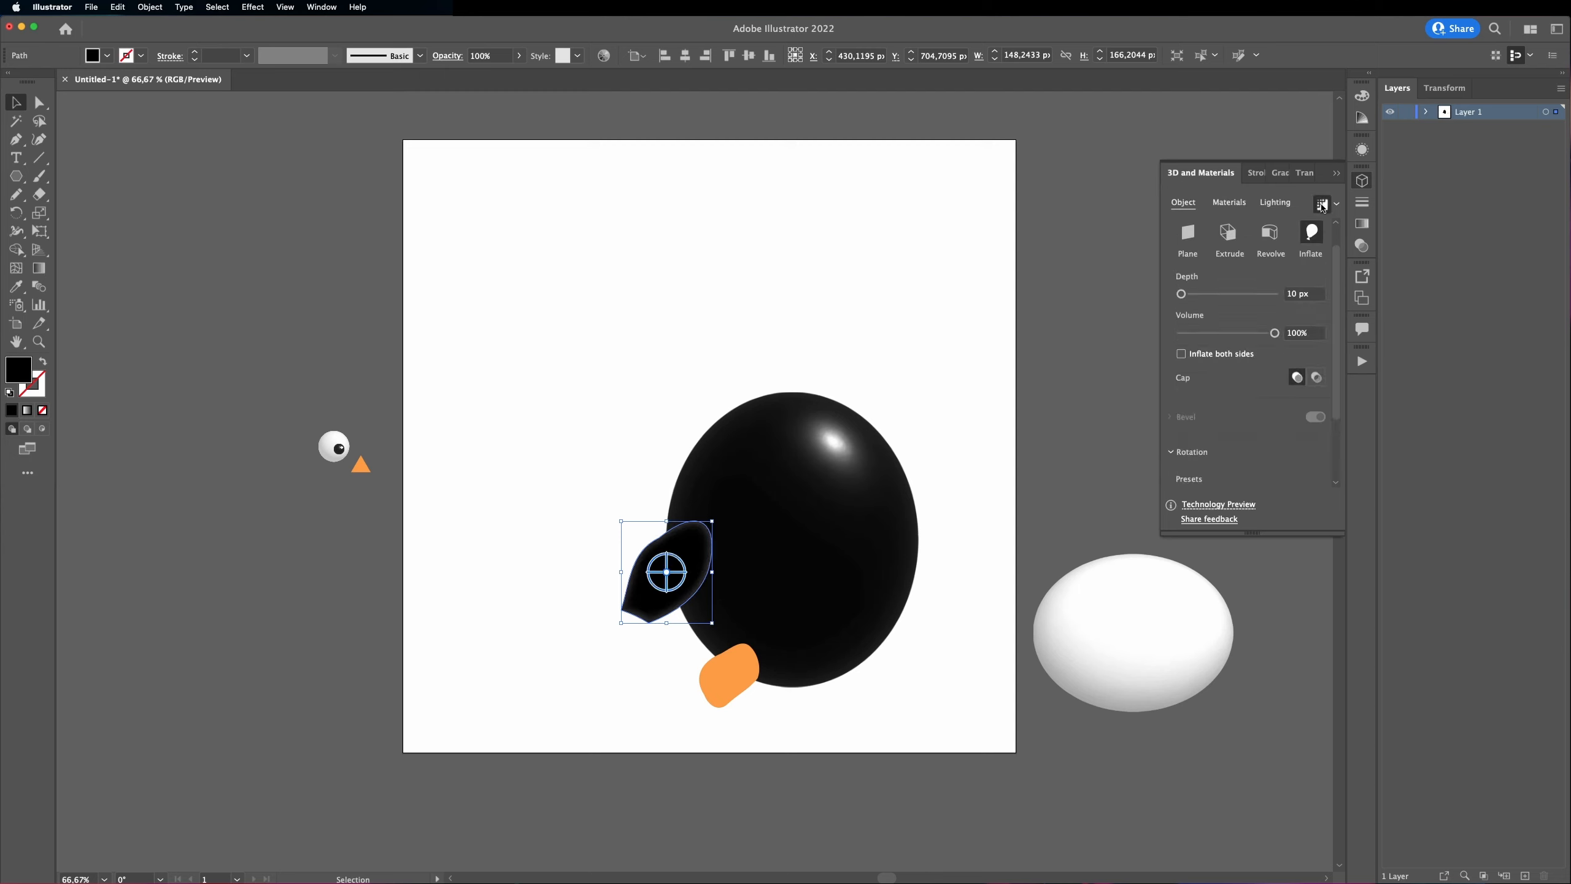
pyautogui.click(1323, 204)
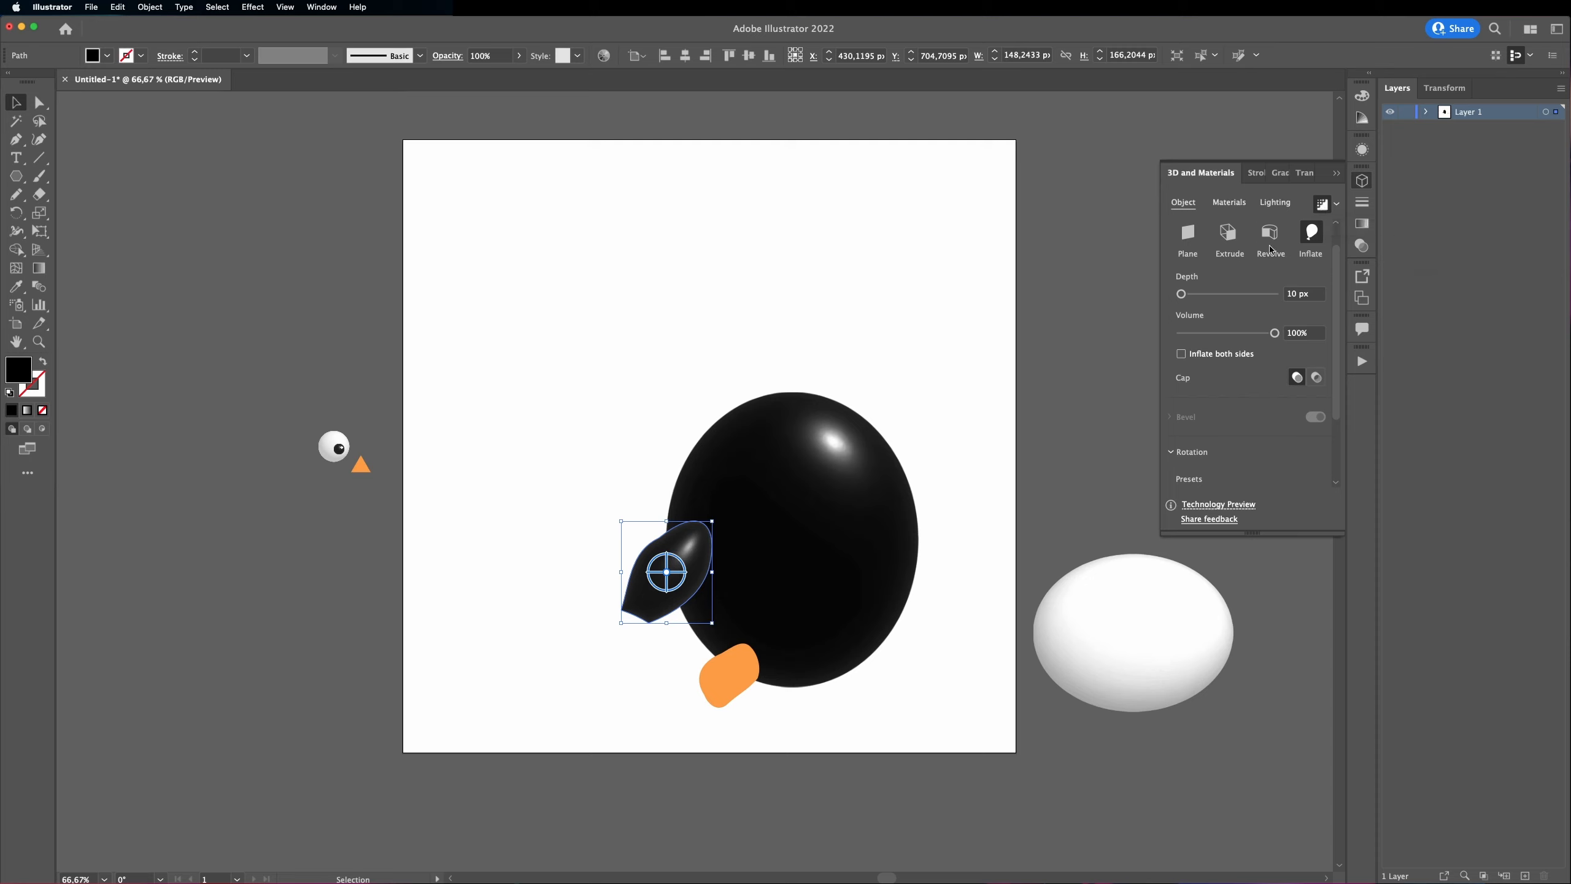
pyautogui.moveTo(1181, 294); pyautogui.dragTo(1190, 294)
pyautogui.moveTo(1337, 415); pyautogui.dragTo(1341, 474)
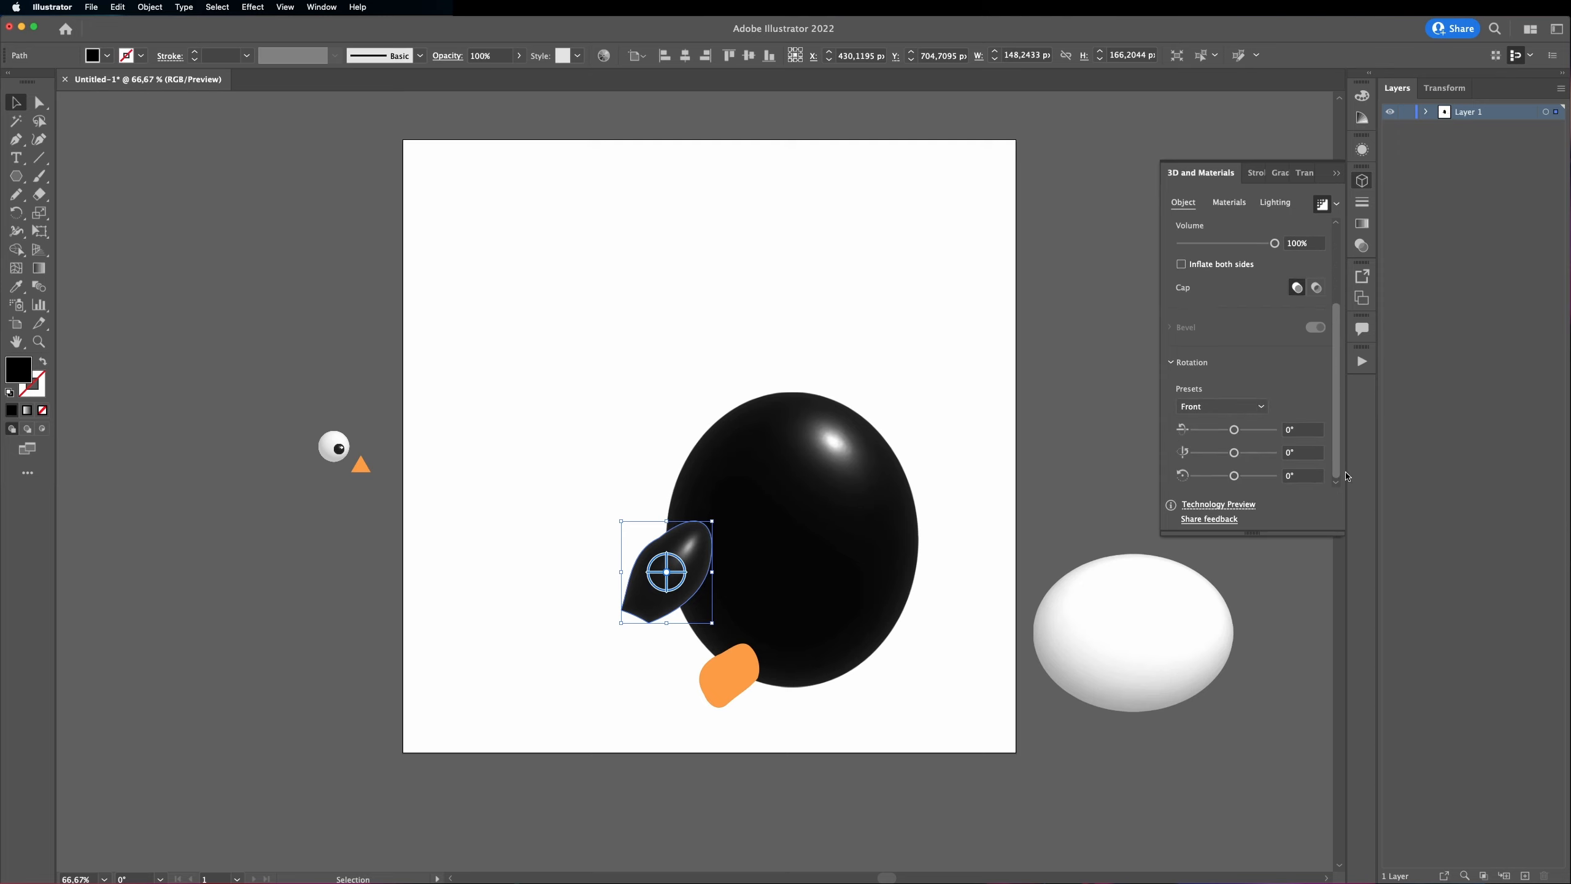
# Step: Lower the roughness of the wing's 3D material
pyautogui.click(1231, 205)
pyautogui.moveTo(1334, 443); pyautogui.dragTo(1336, 467)
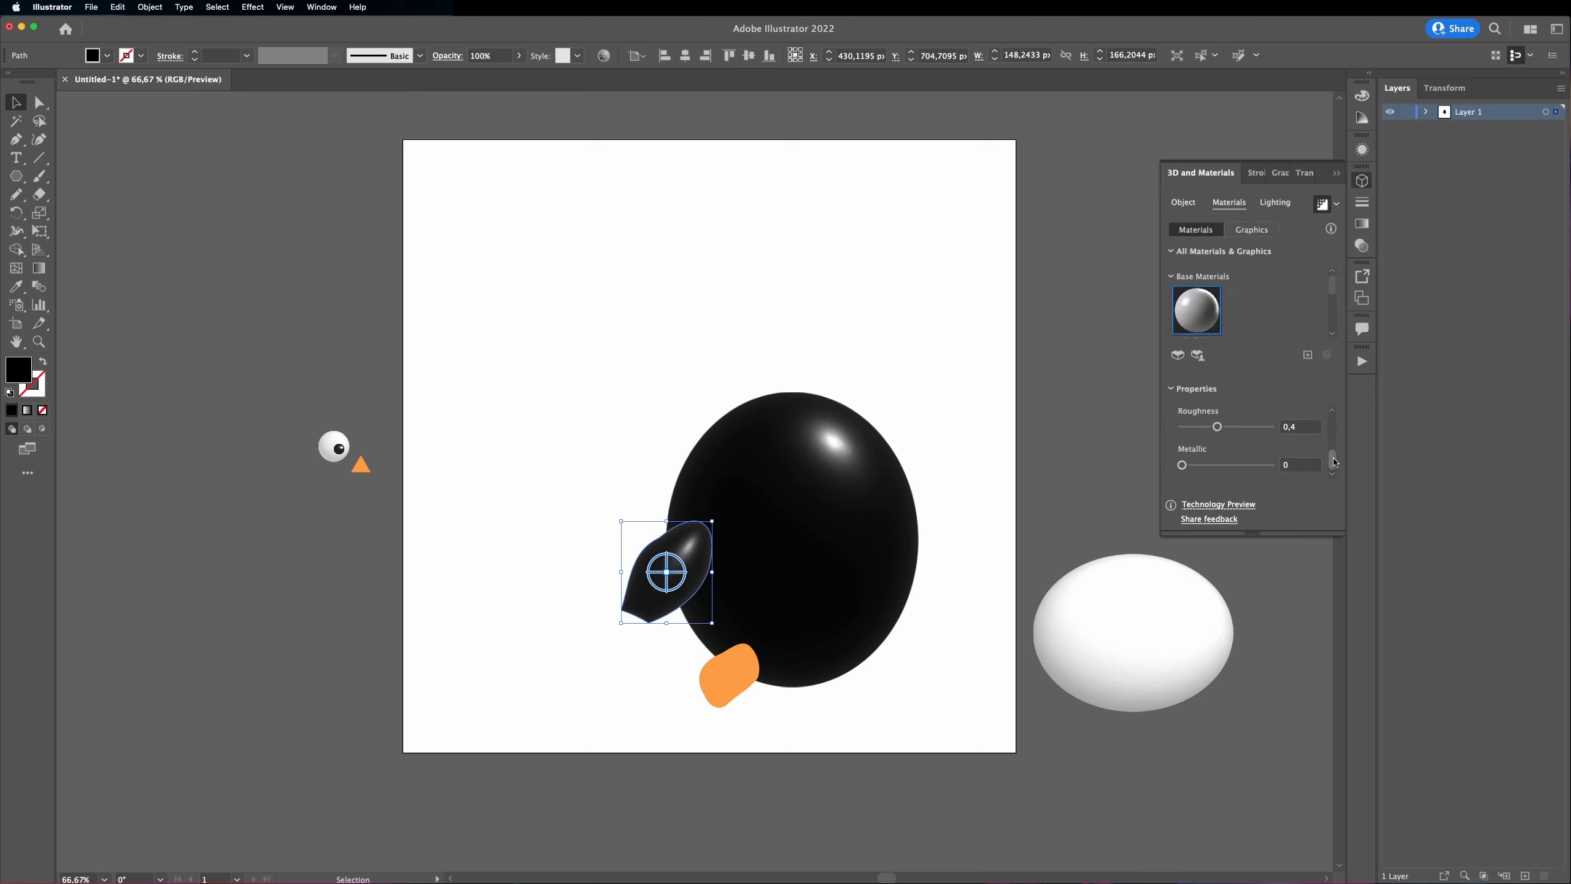
pyautogui.moveTo(1216, 427); pyautogui.dragTo(1195, 436)
# Step: Set the wing's lighting to 42% intensity, 32° rotation and 60% softness, with ambient light at 10%
pyautogui.click(1275, 203)
pyautogui.moveTo(1218, 348); pyautogui.dragTo(1237, 385)
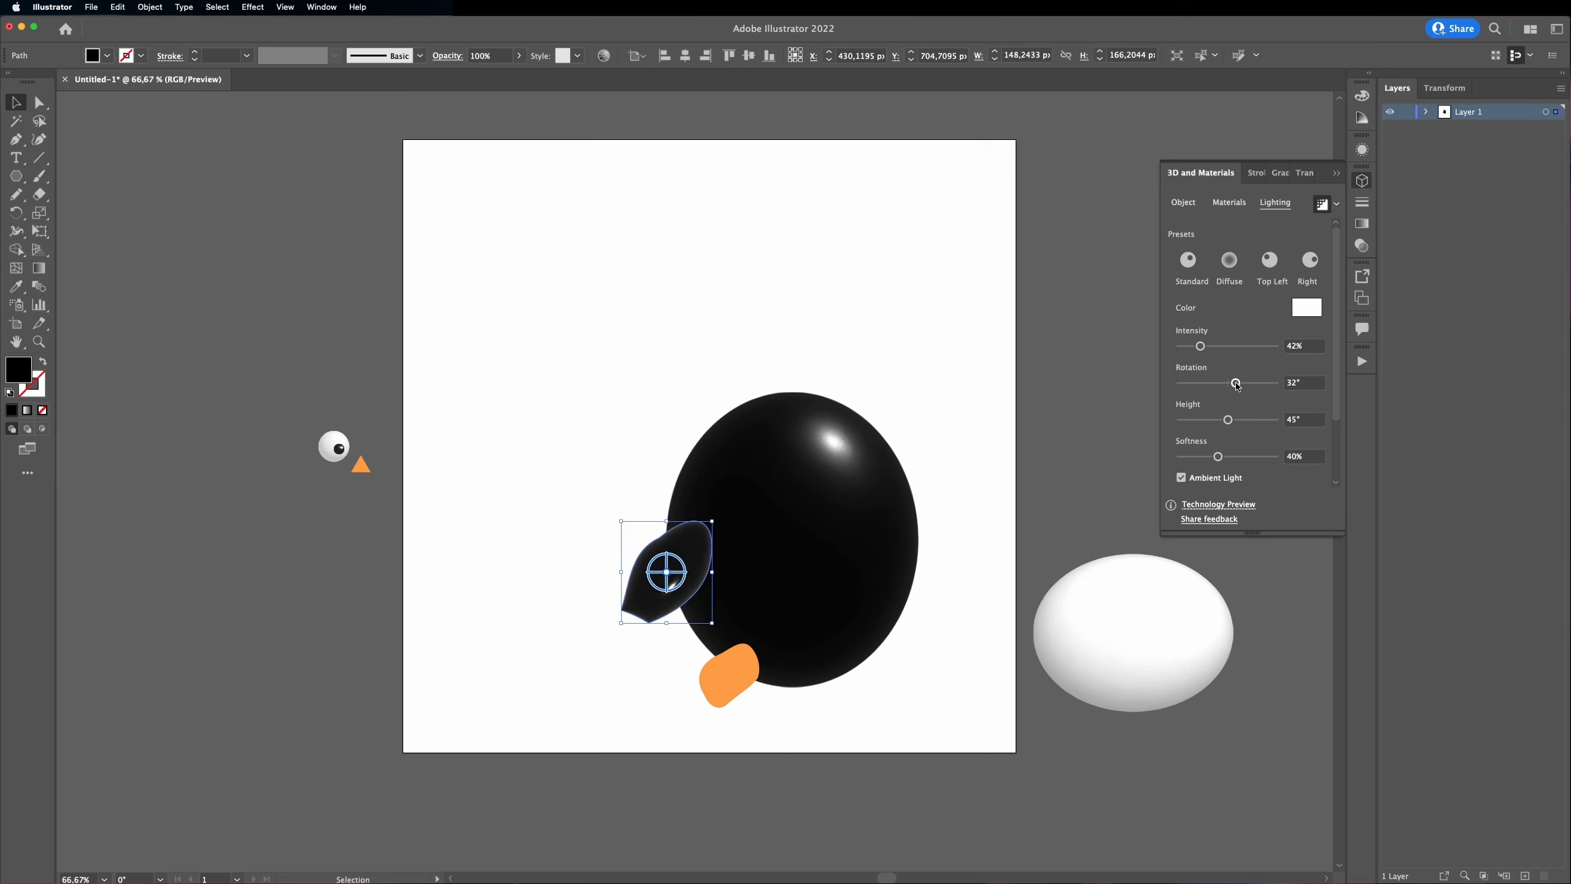
pyautogui.scroll(-2, 1237, 402)
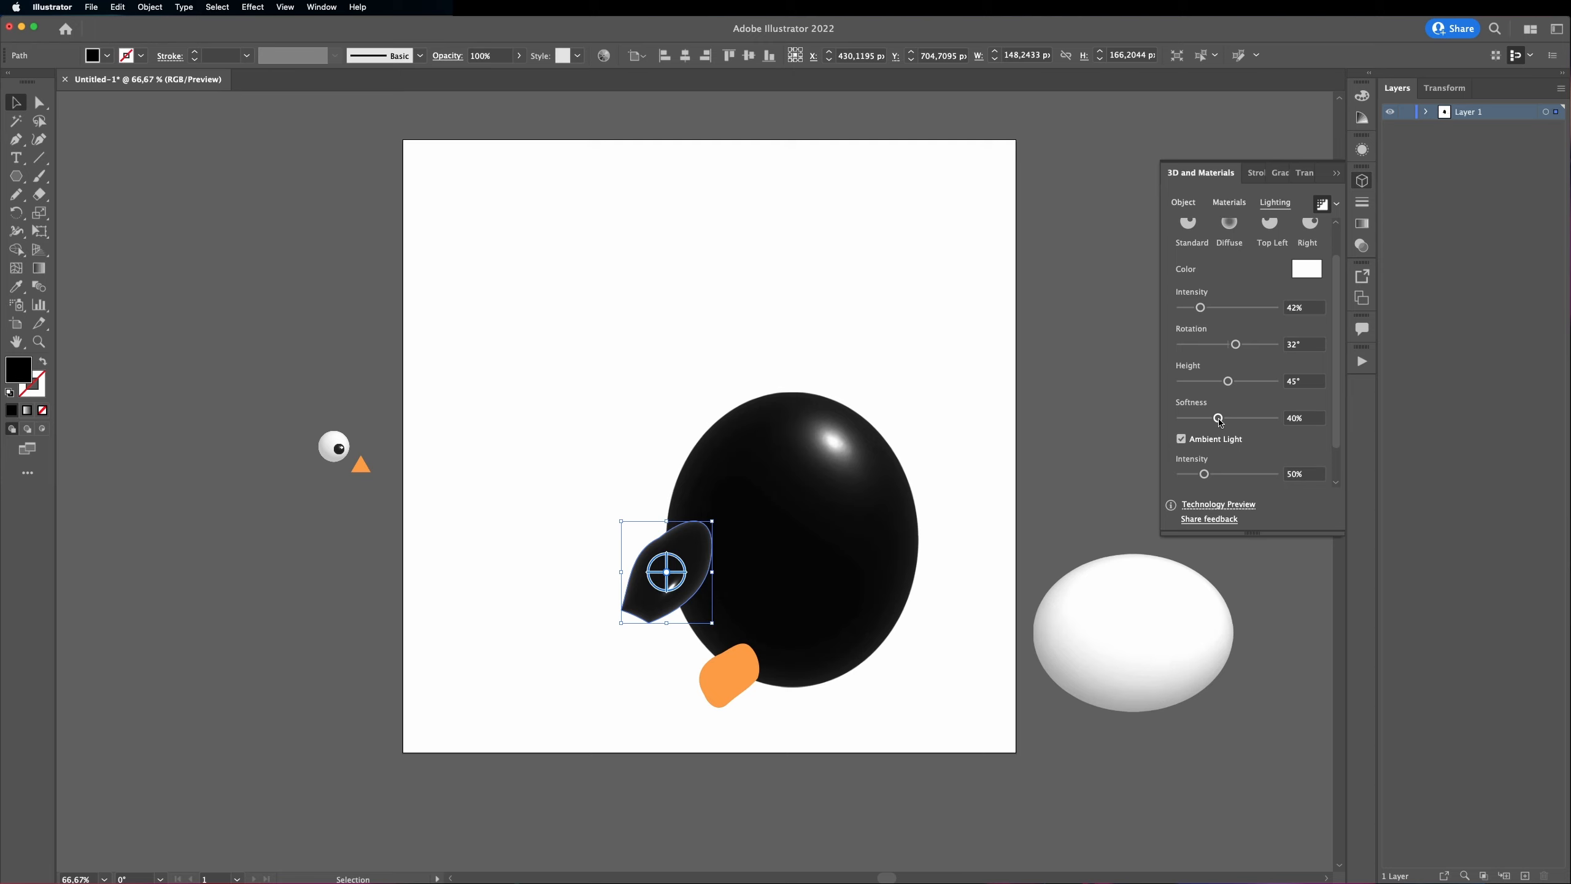
pyautogui.moveTo(1219, 421); pyautogui.dragTo(1238, 419)
pyautogui.scroll(-2, 1305, 458)
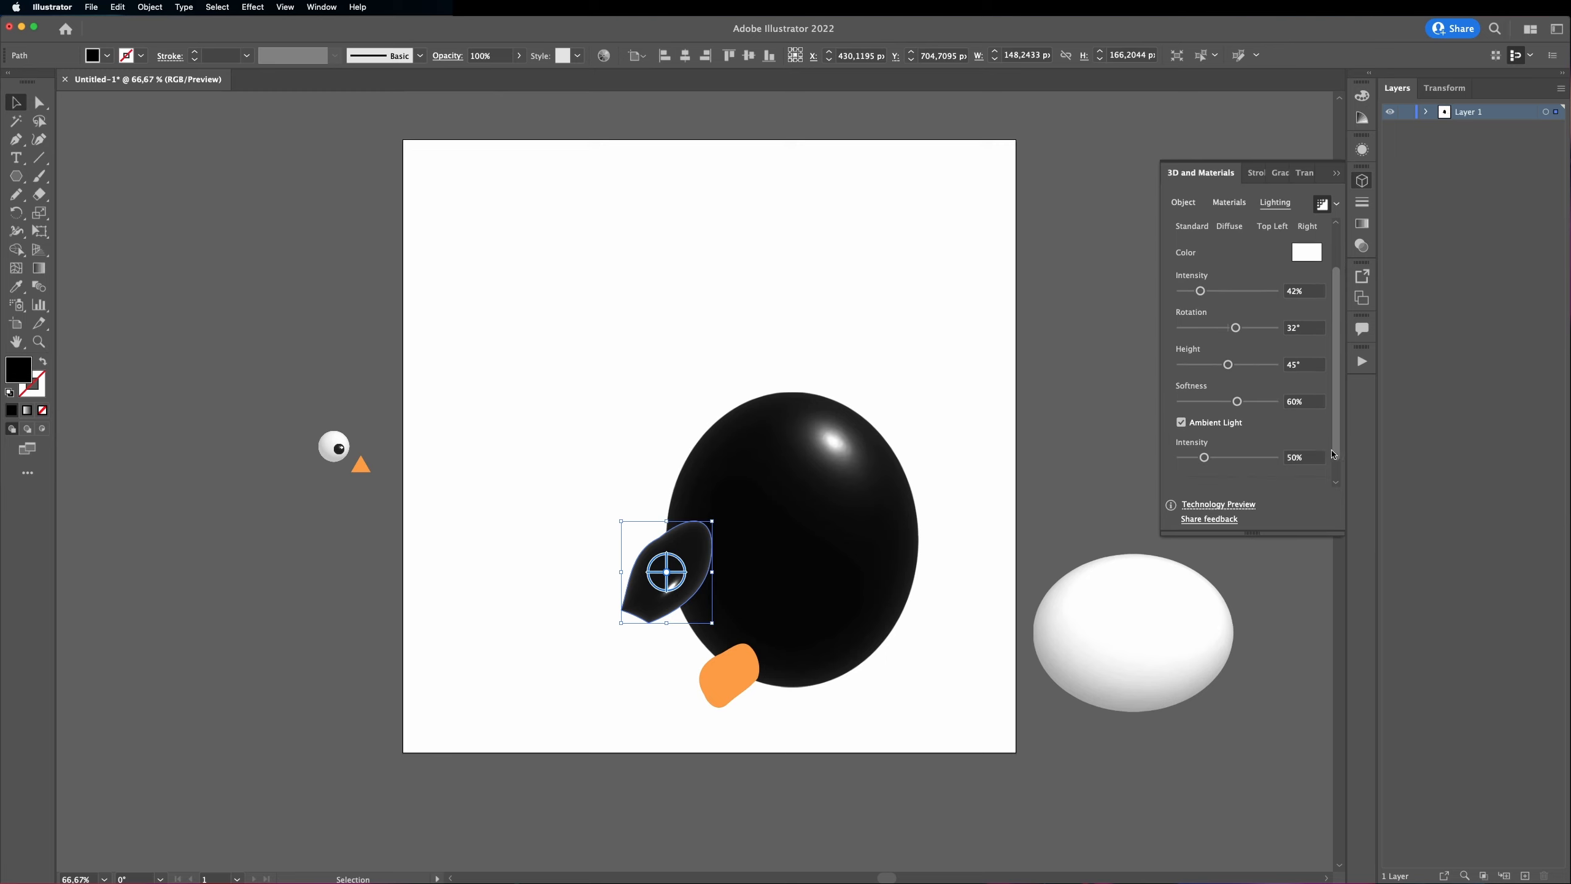
pyautogui.moveTo(1203, 457); pyautogui.dragTo(1186, 463)
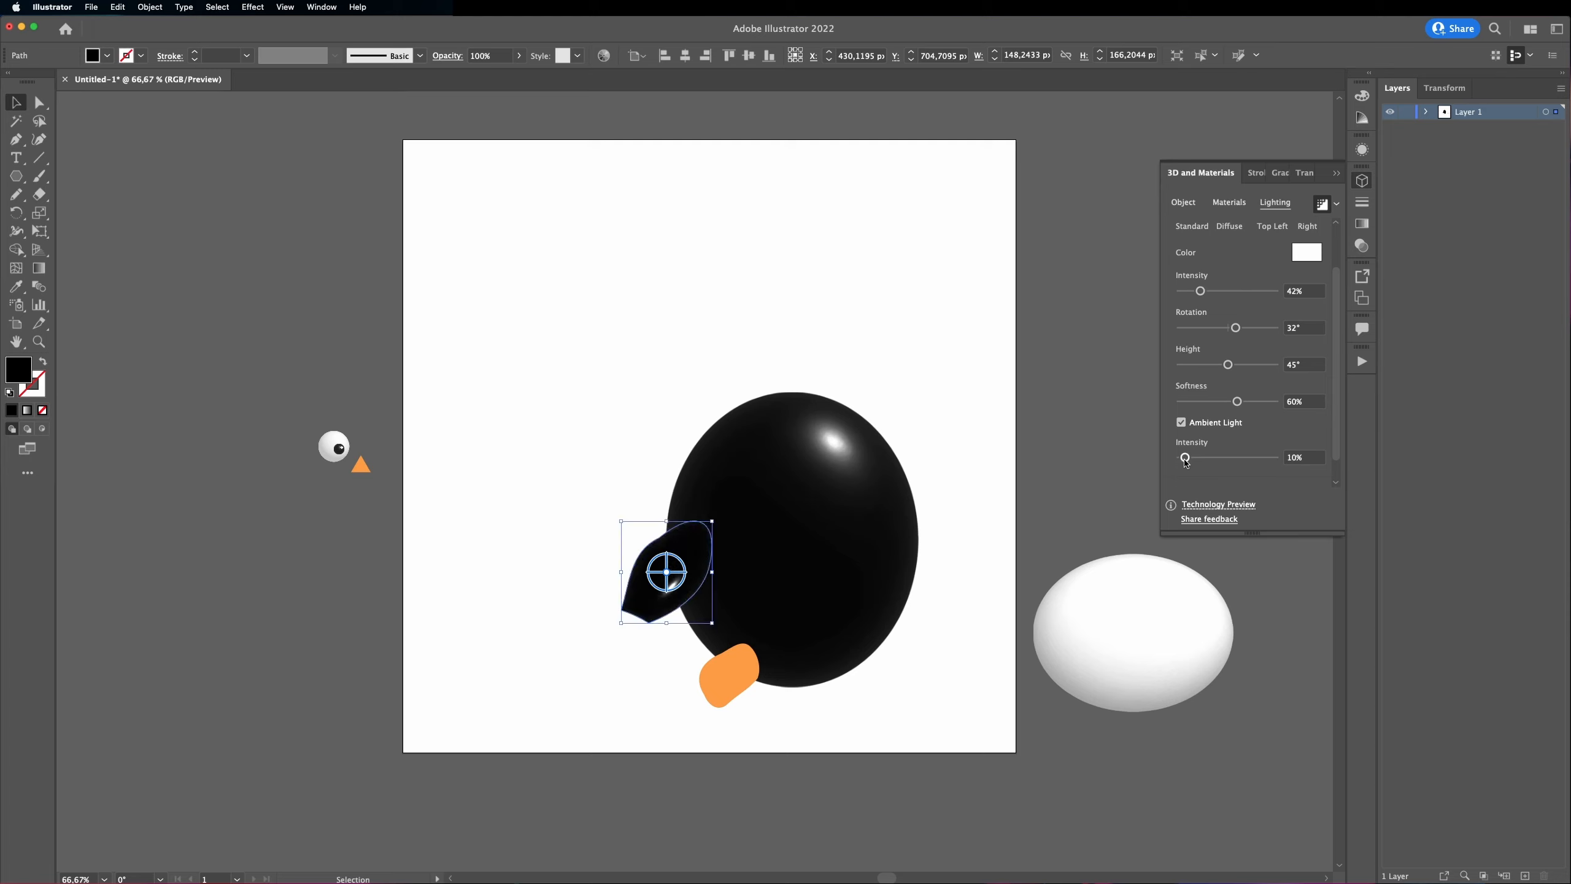
pyautogui.click(970, 344)
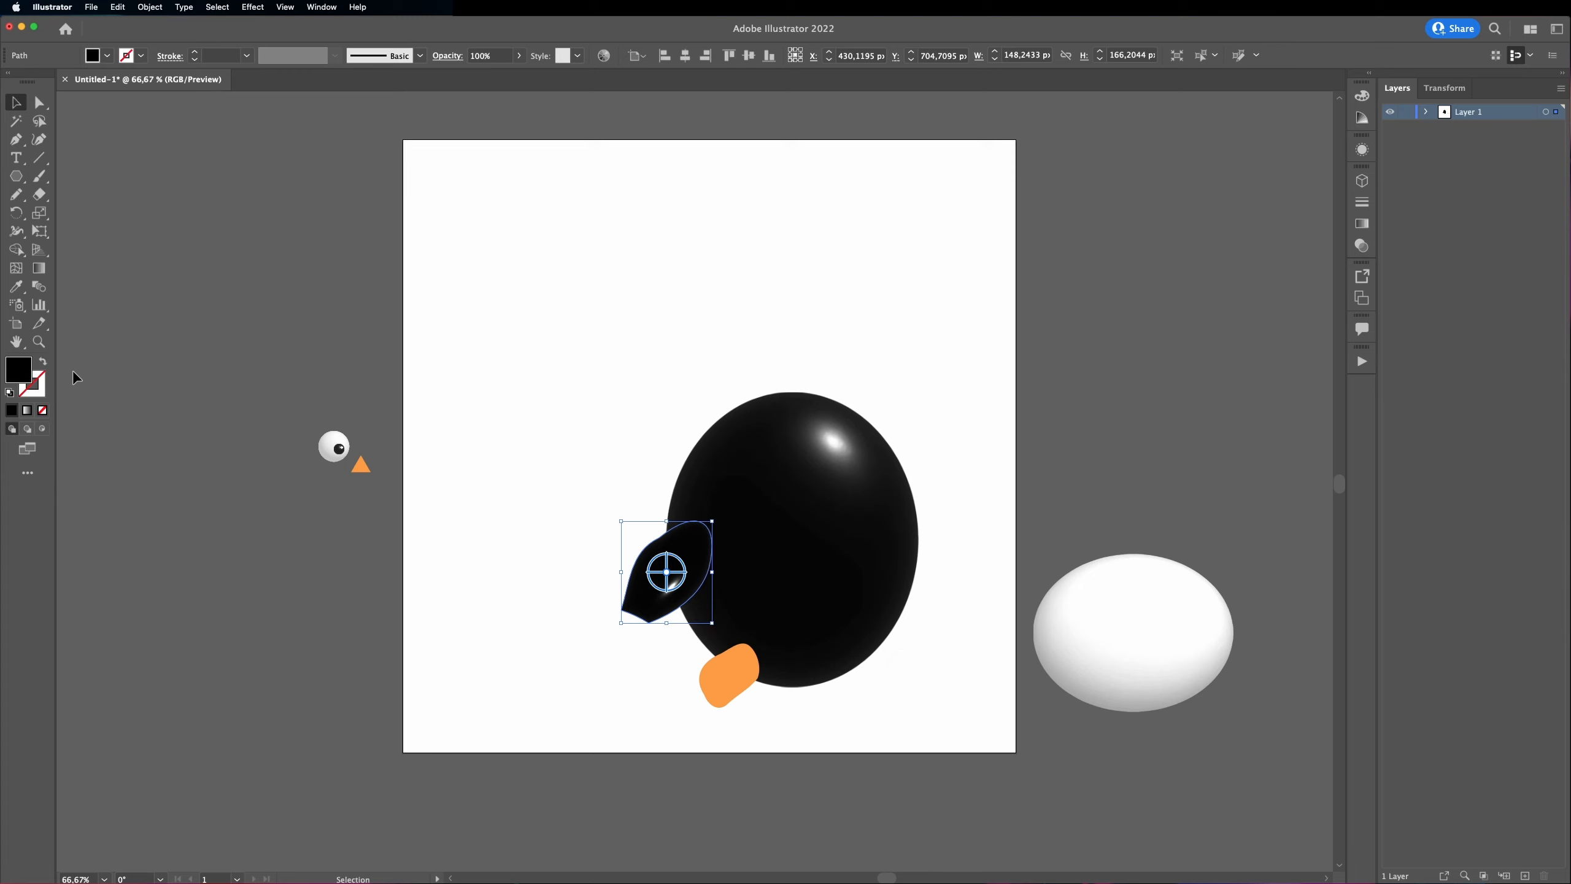
# Step: Change the wing's fill colour to dark grey with RGB values 60, 60, 60
pyautogui.doubleClick(19, 370)
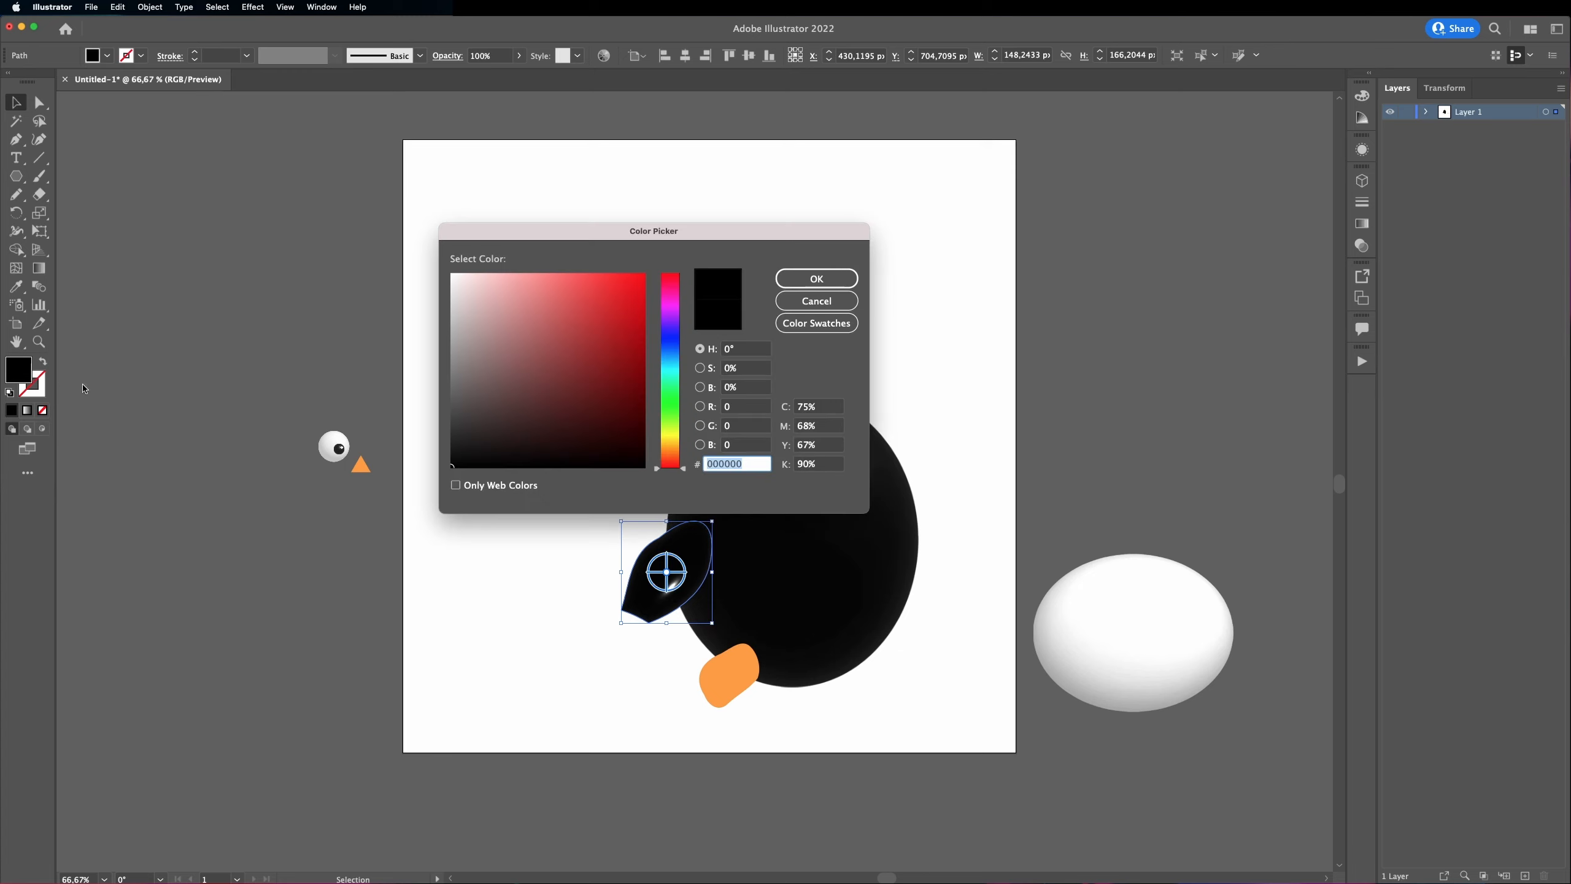
pyautogui.click(735, 408)
pyautogui.write('60')
pyautogui.press('Tab')
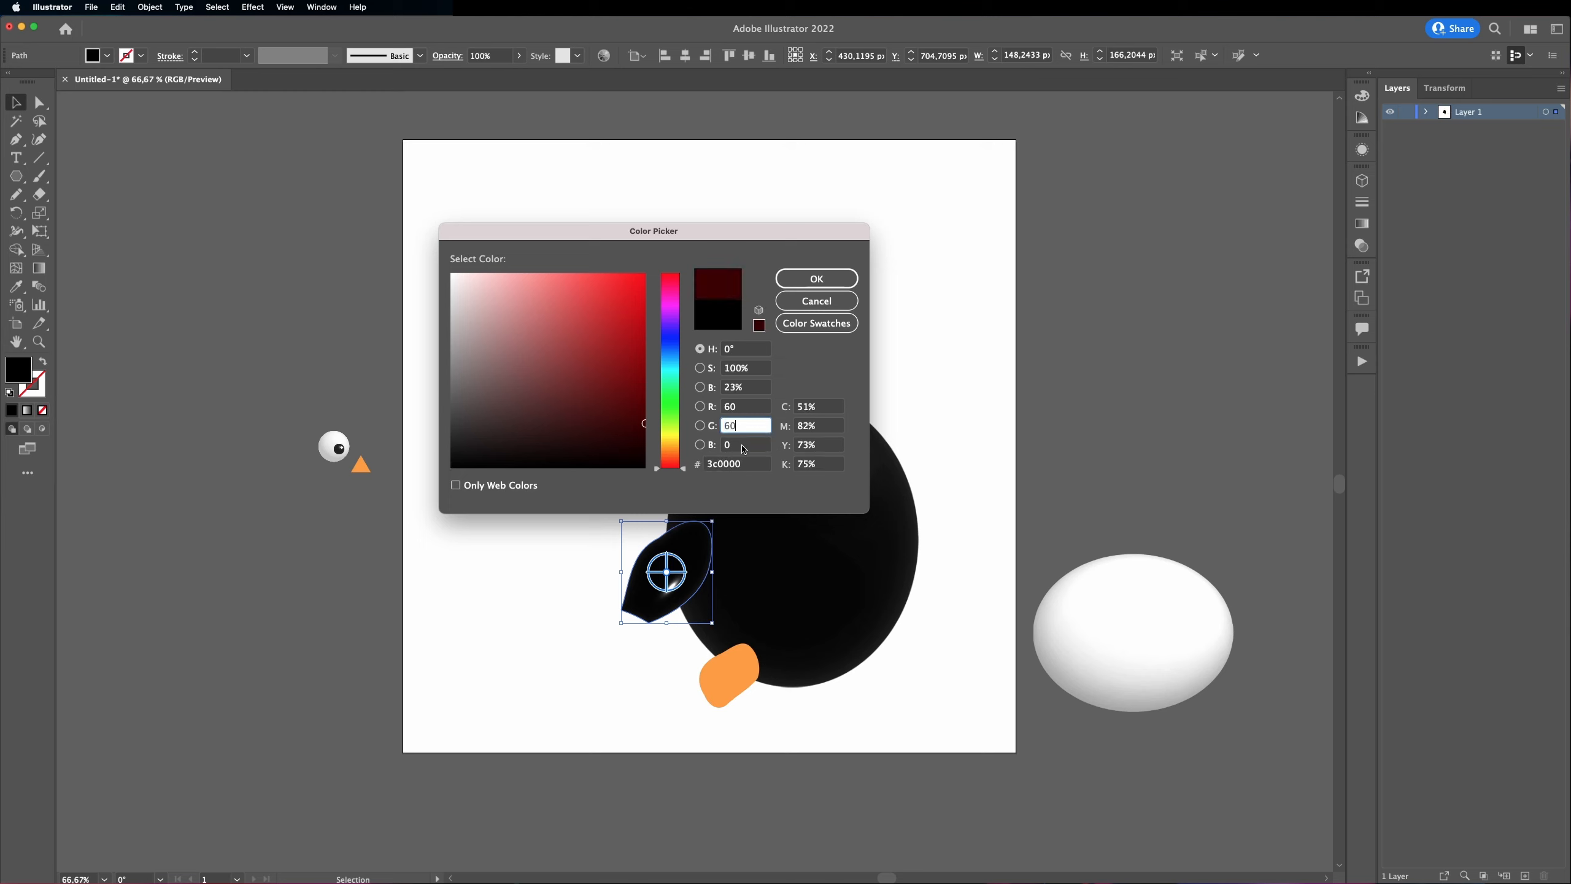
pyautogui.write('60')
pyautogui.press('Tab')
pyautogui.write('60')
pyautogui.click(817, 278)
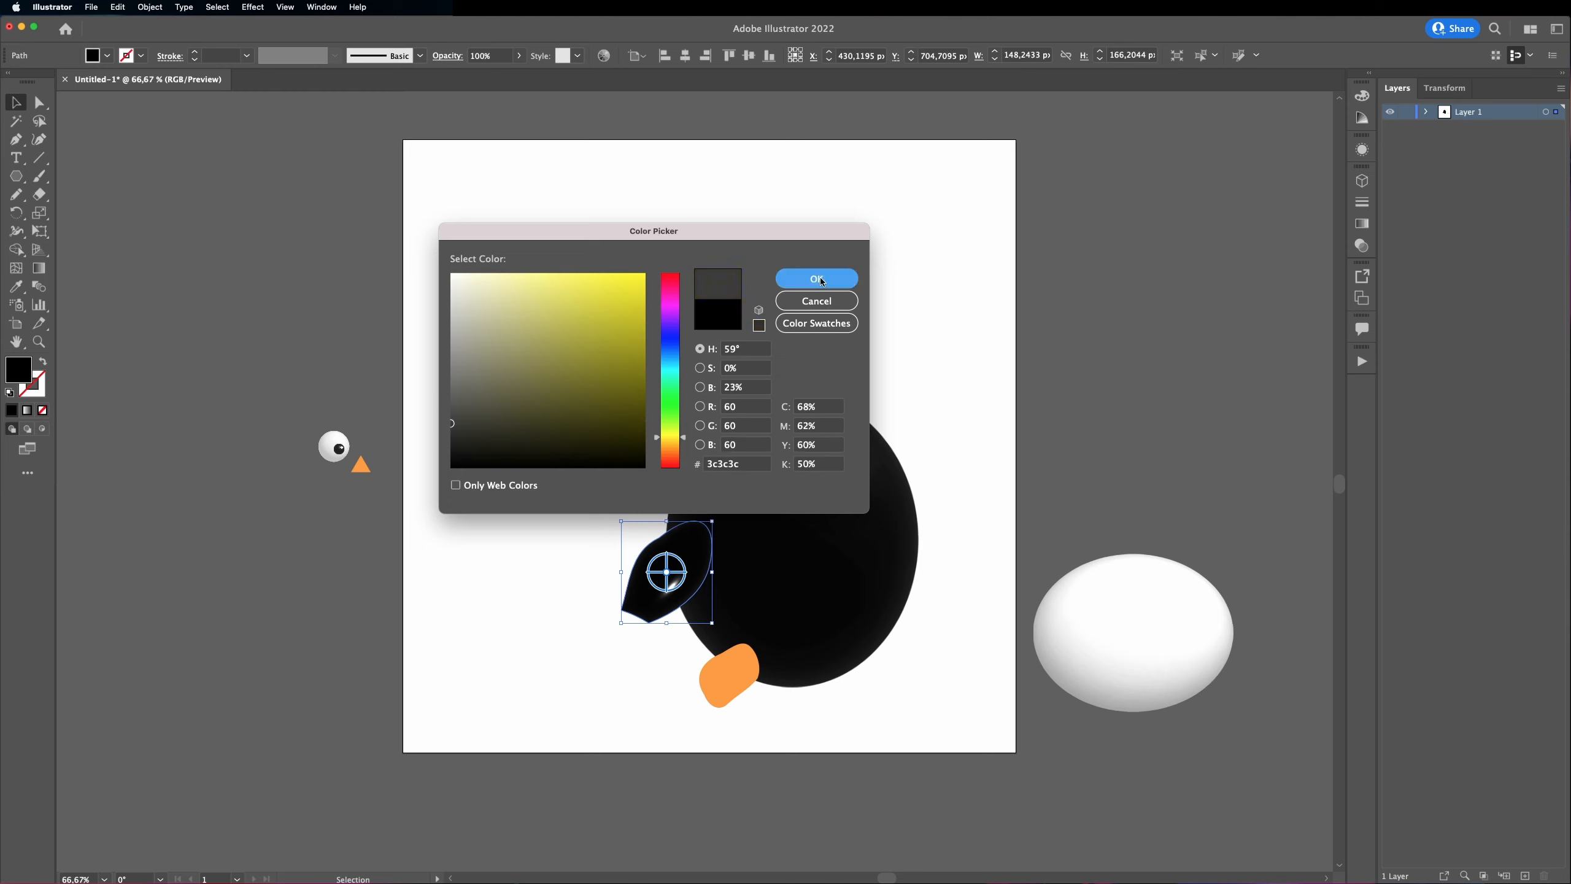
pyautogui.click(1040, 426)
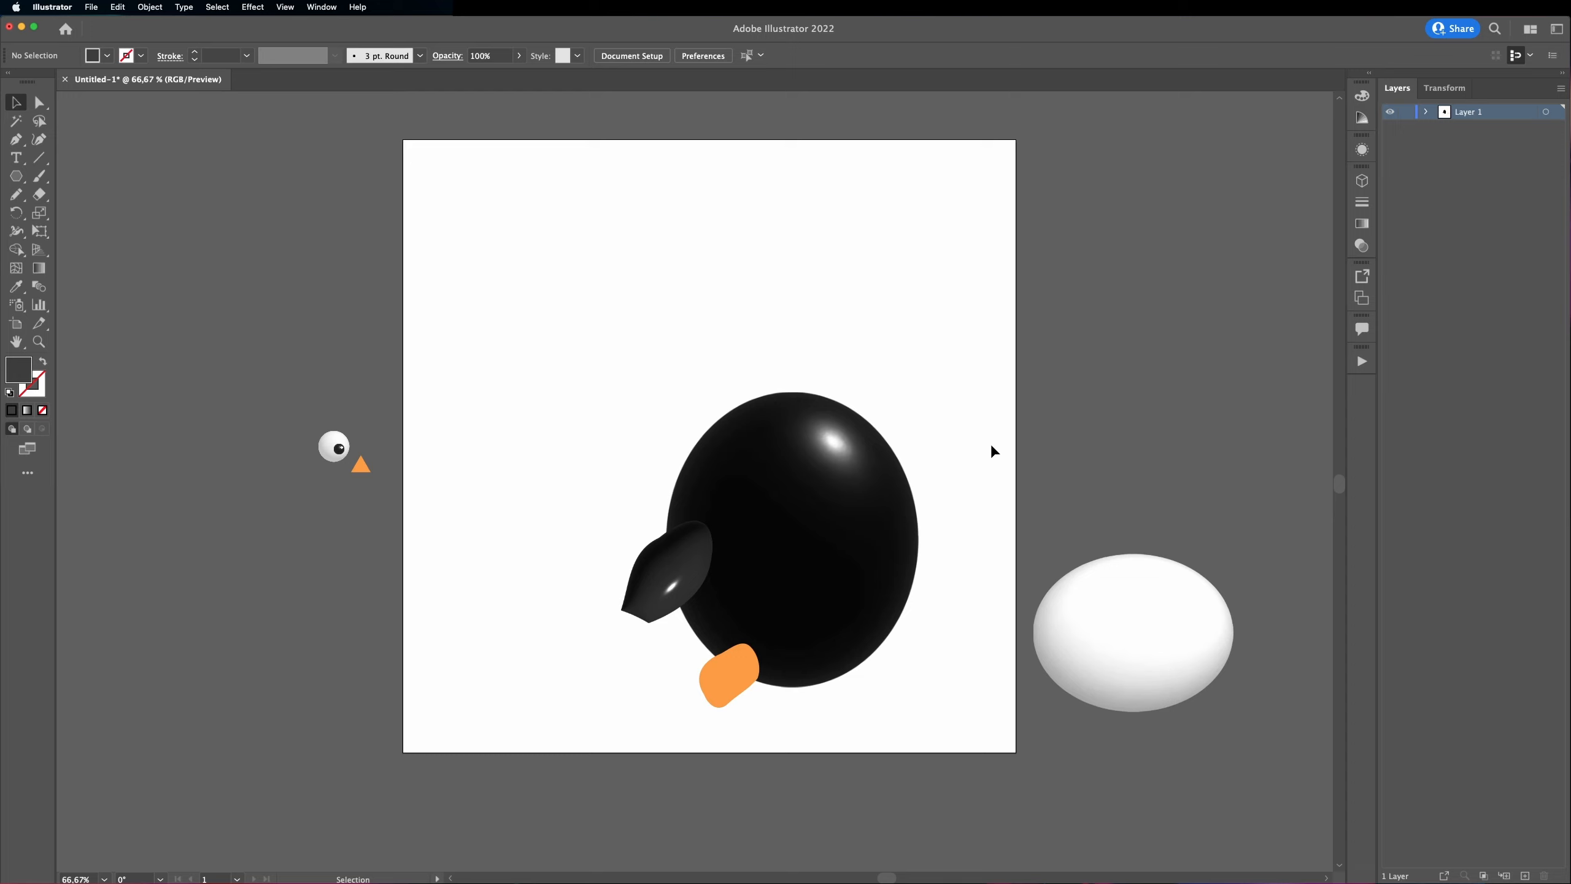
# Step: Apply the 3D Inflate effect to the orange foot shape and set its material roughness to 0.14
pyautogui.click(726, 676)
pyautogui.click(1362, 180)
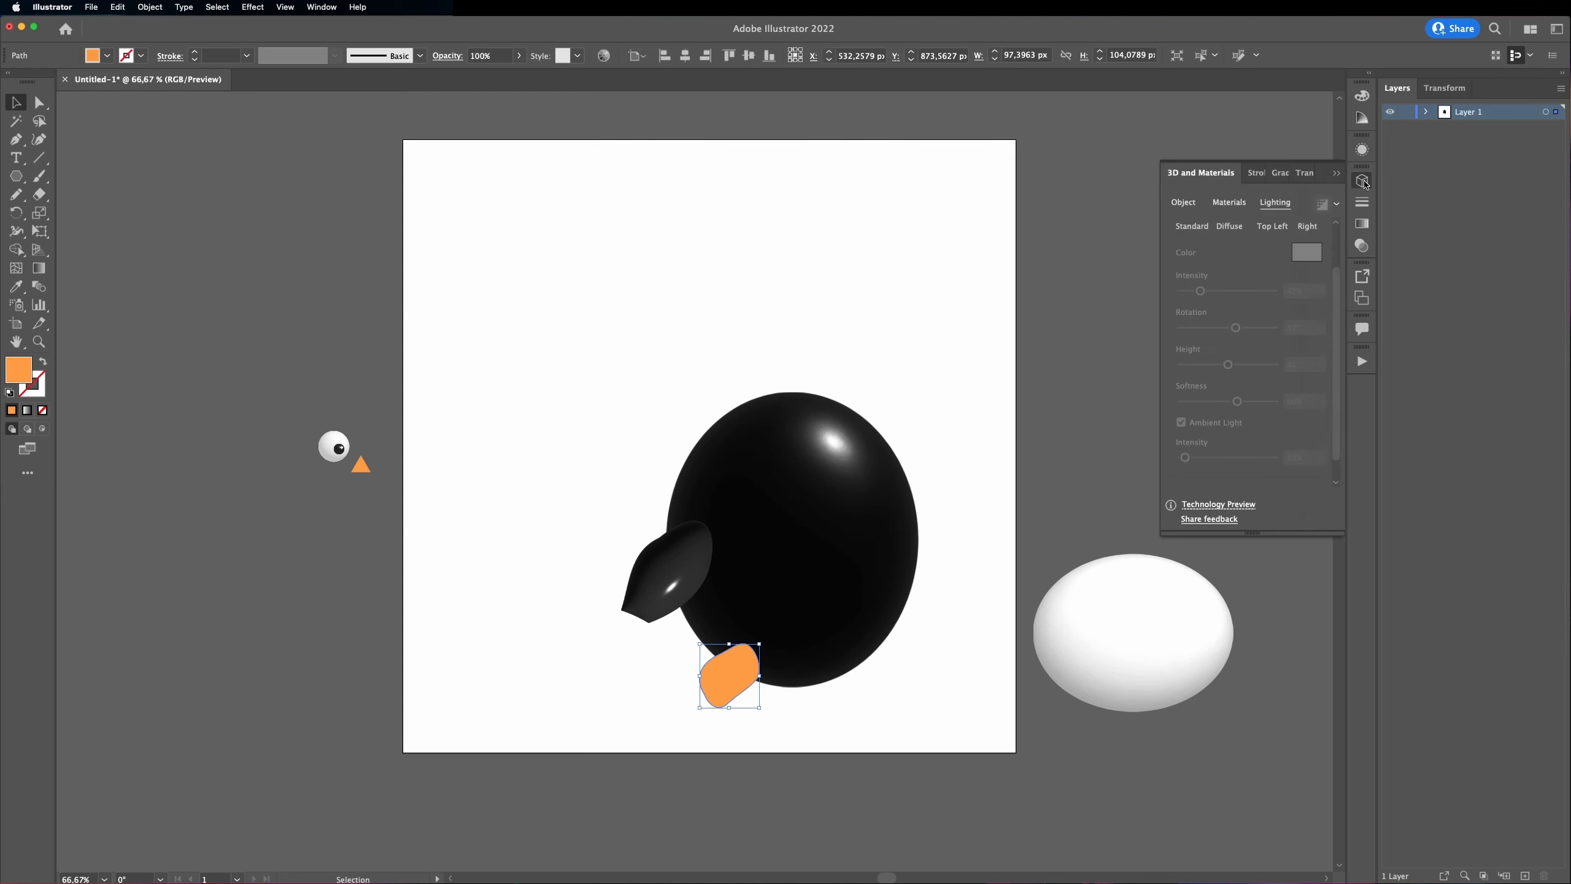
pyautogui.click(1310, 234)
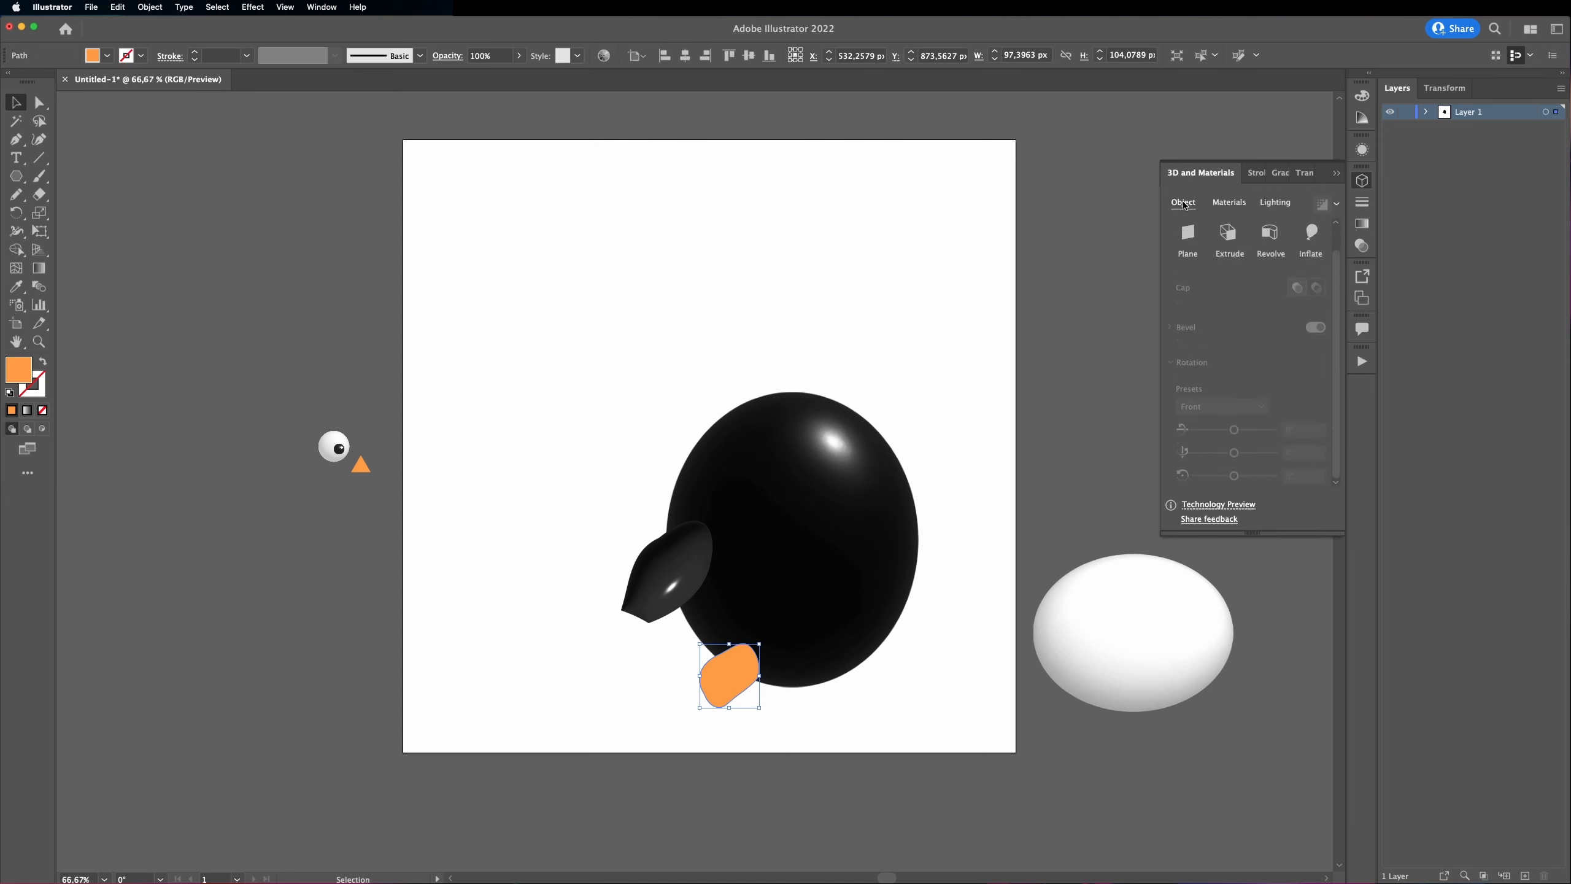
pyautogui.click(1229, 203)
pyautogui.moveTo(1206, 427); pyautogui.dragTo(1193, 427)
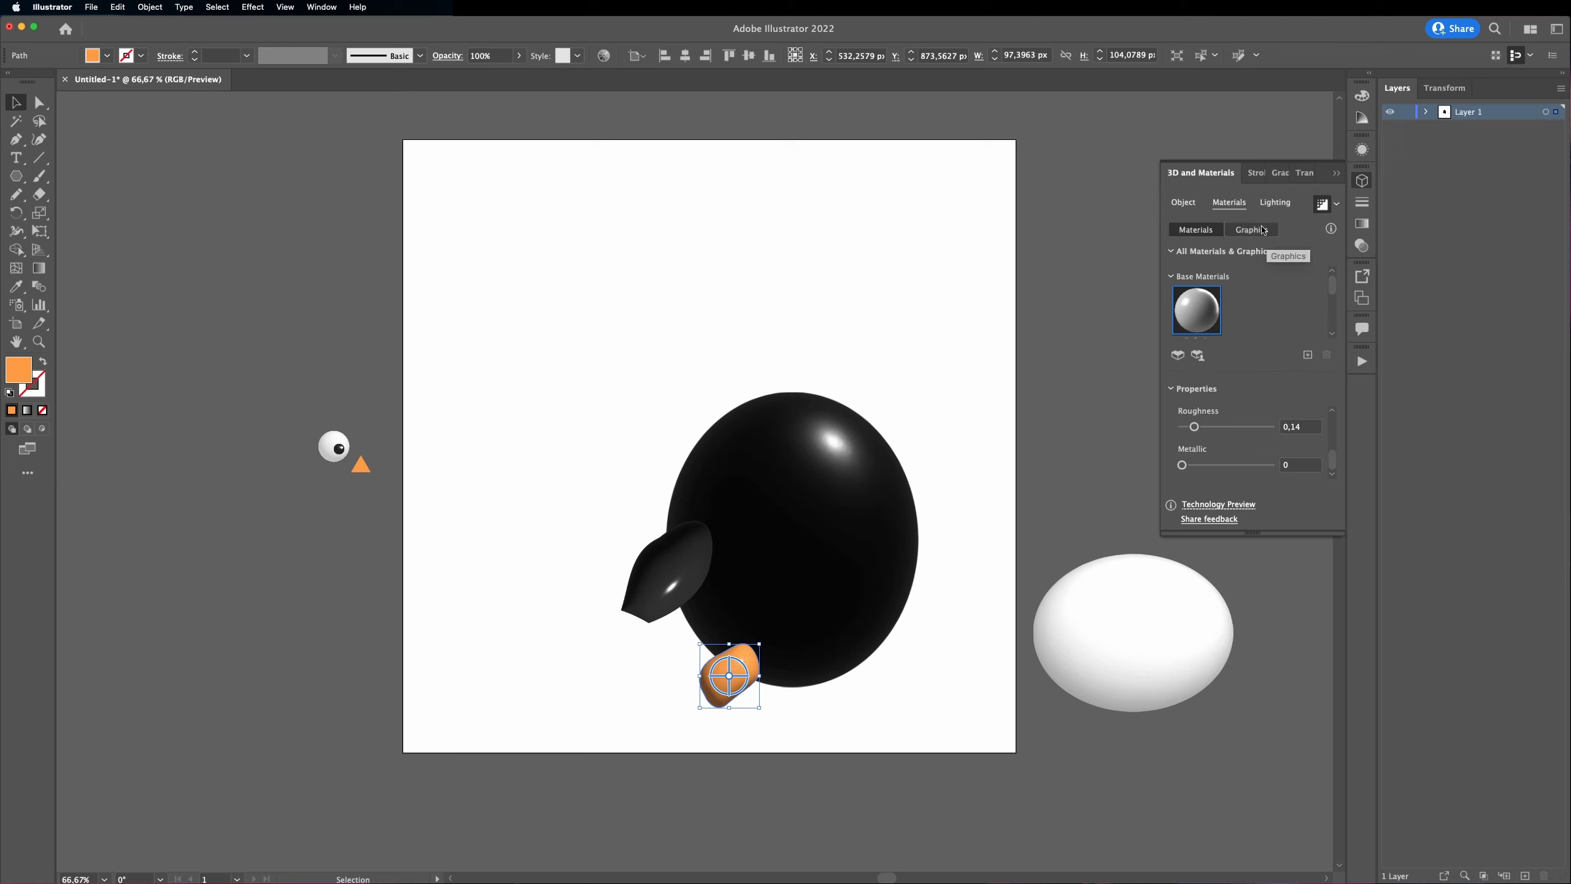
# Step: Set the orange foot's 3D lighting to -3° rotation and 60% softness, with ambient light intensity at 45%
pyautogui.click(1274, 203)
pyautogui.moveTo(1250, 383); pyautogui.dragTo(1229, 384)
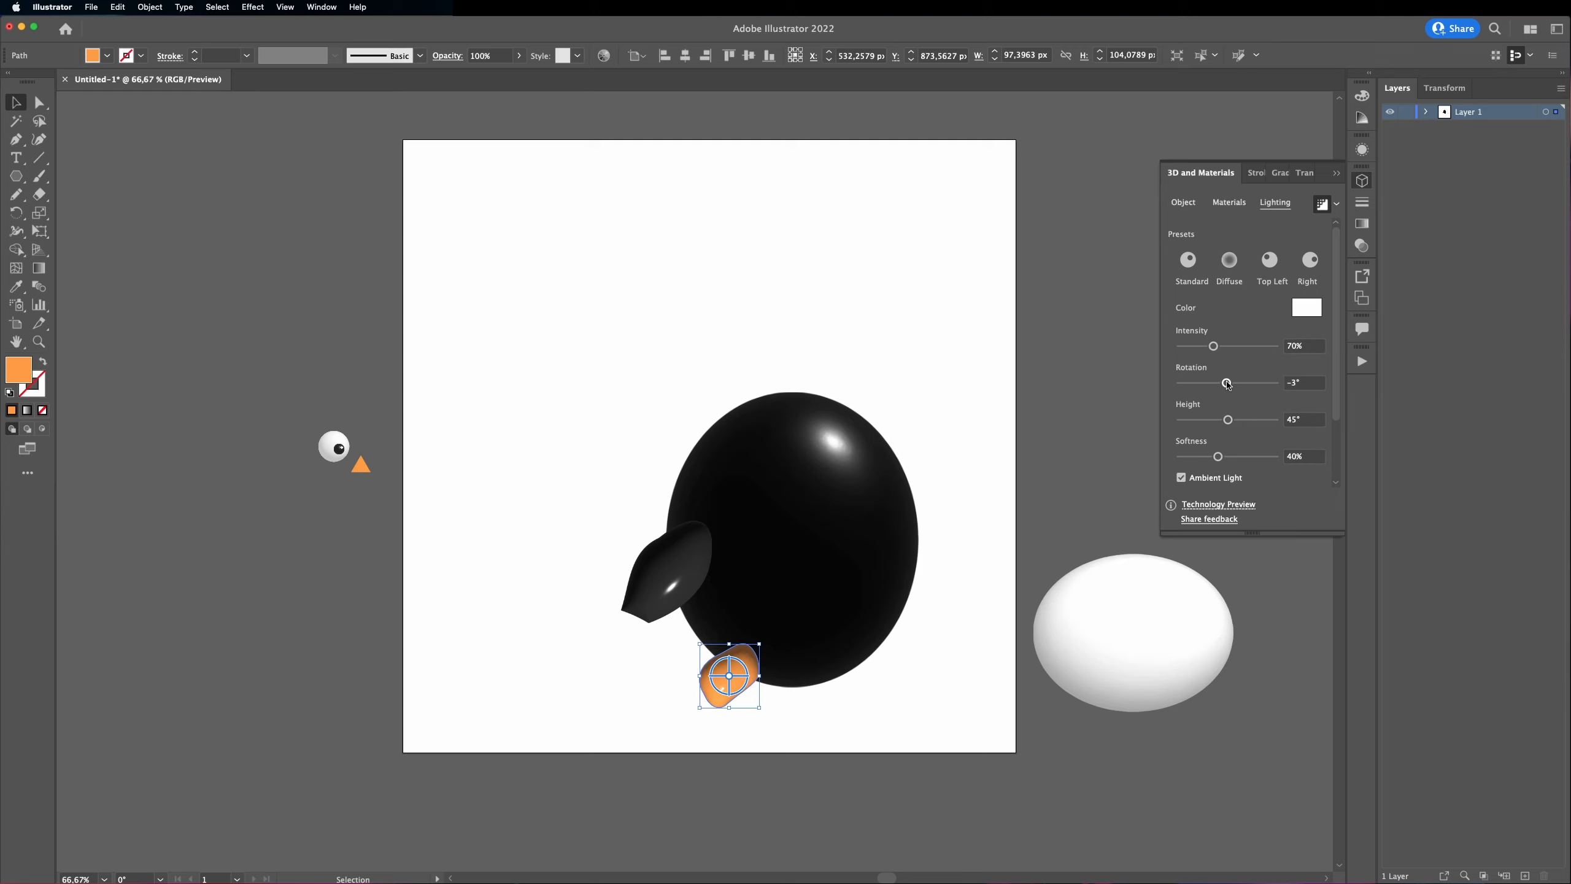
pyautogui.scroll(-2, 1335, 419)
pyautogui.moveTo(1218, 436); pyautogui.dragTo(1238, 438)
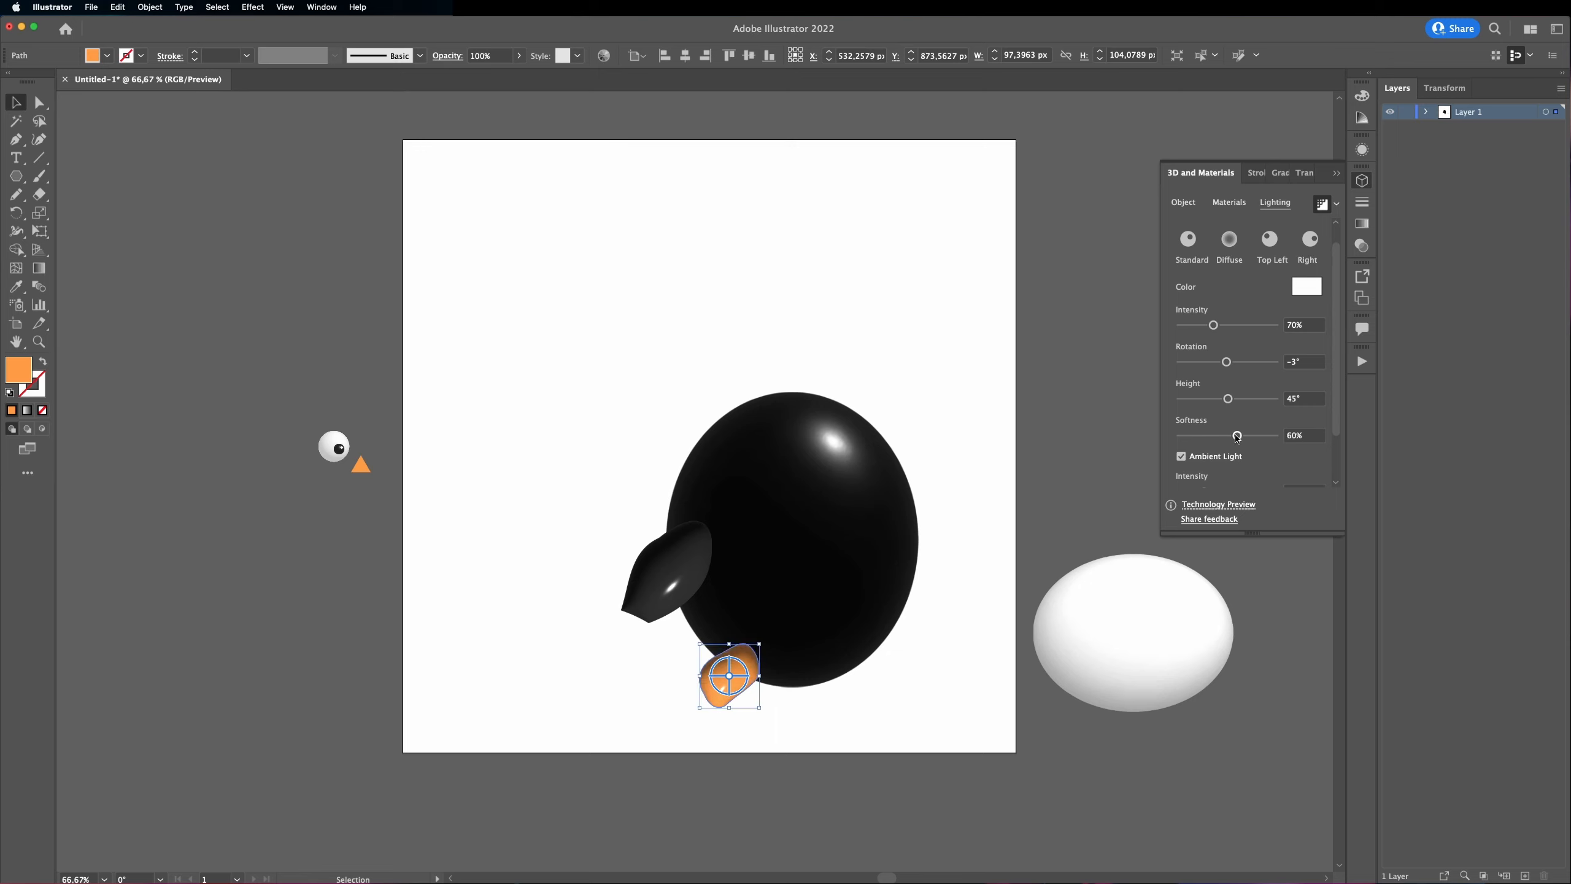
pyautogui.moveTo(1337, 425); pyautogui.dragTo(1336, 450)
pyautogui.moveTo(1204, 457); pyautogui.dragTo(1201, 458)
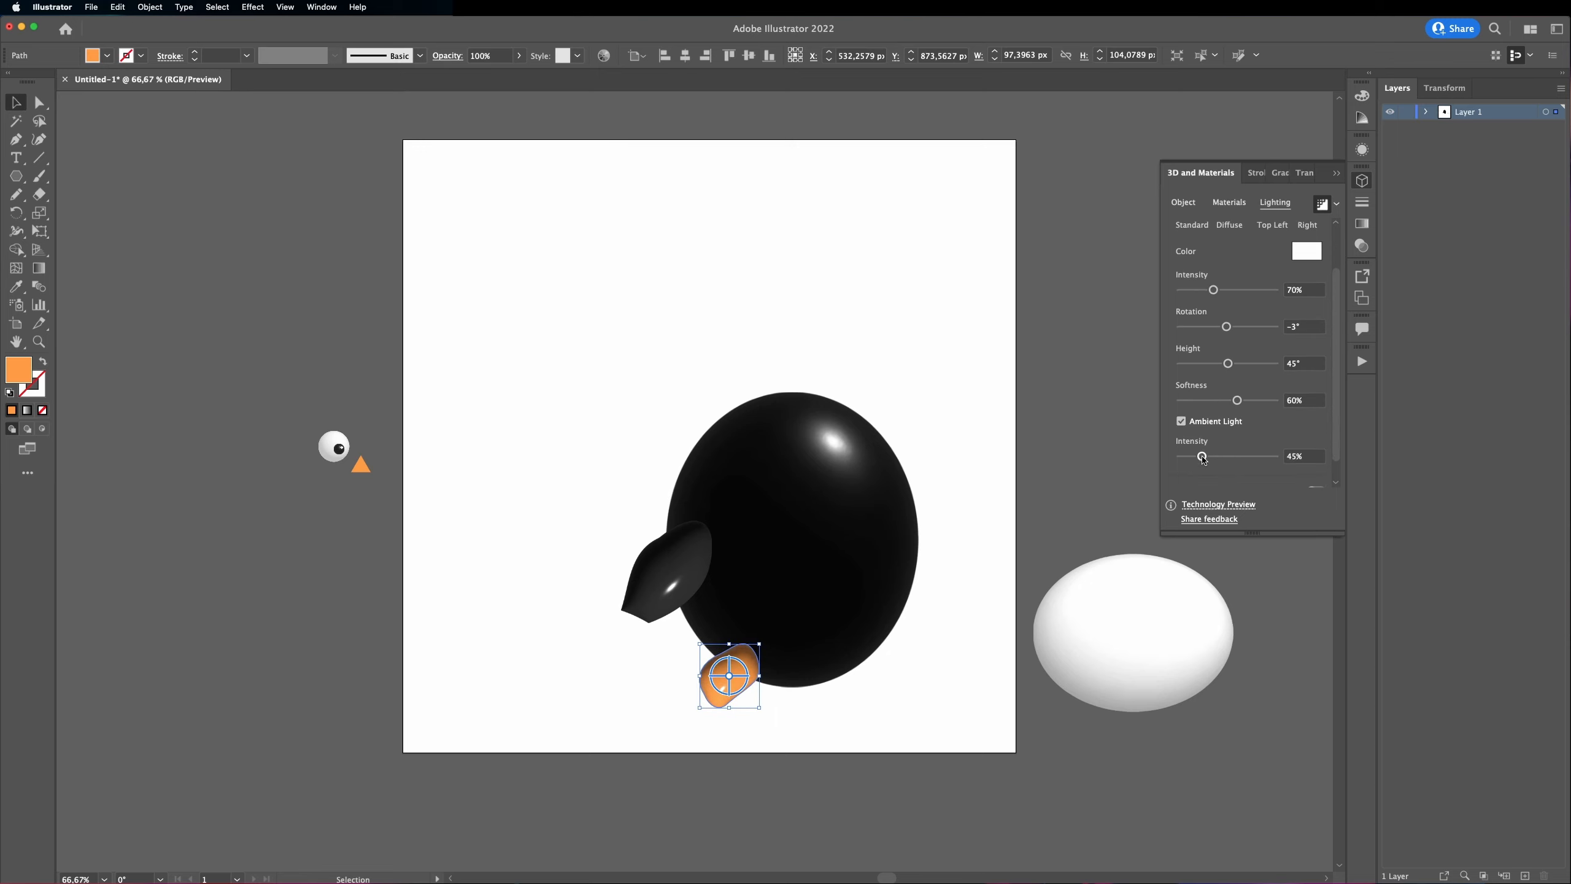
pyautogui.click(1337, 176)
pyautogui.click(358, 486)
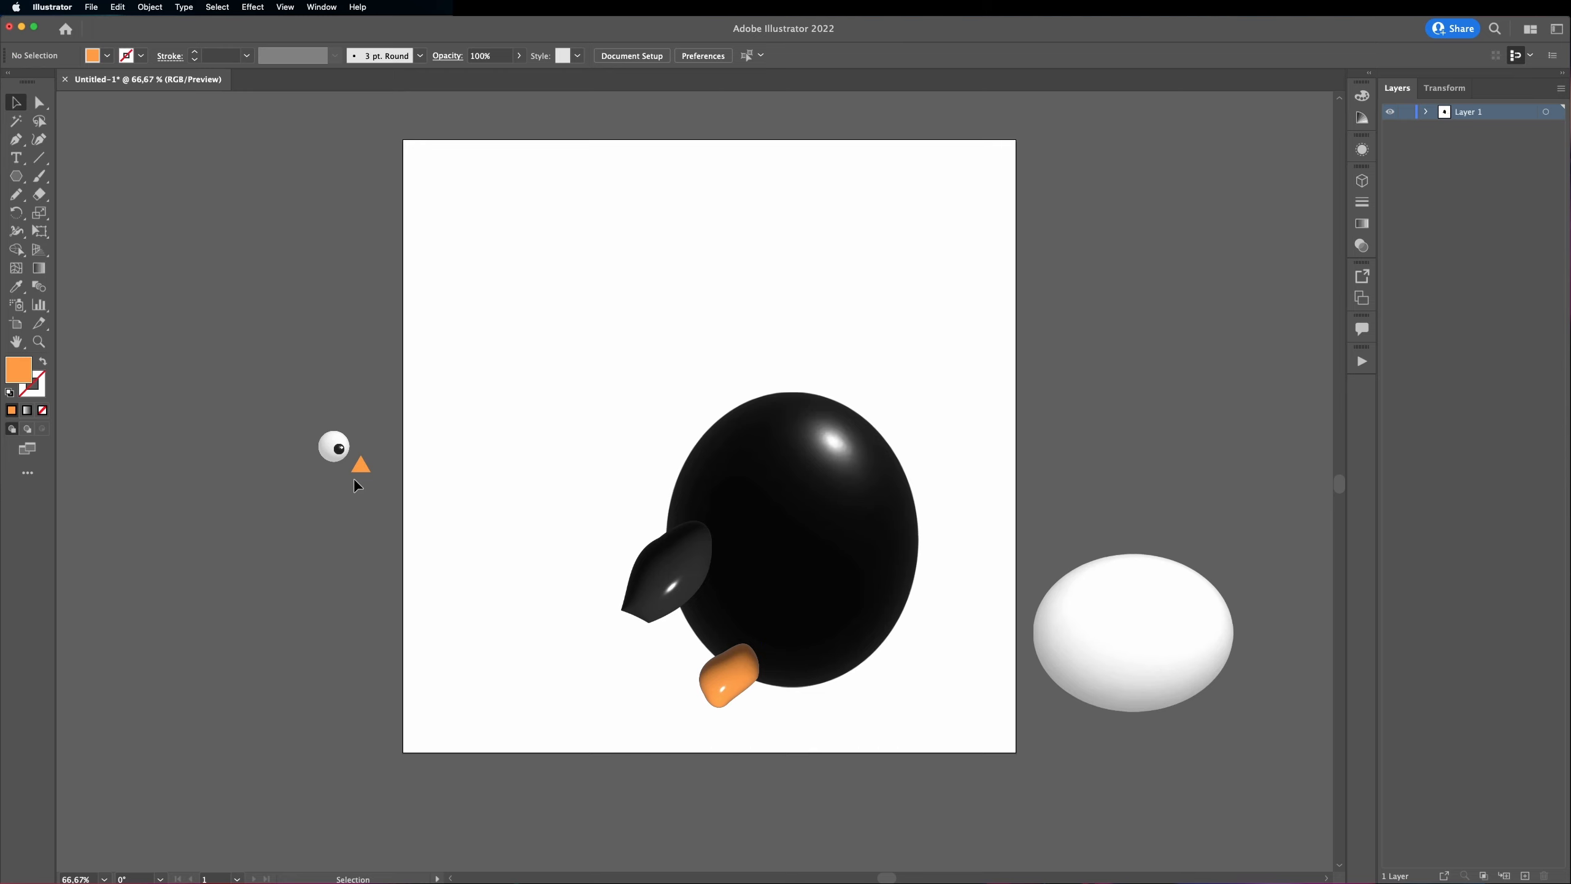
# Step: Apply the 3D Inflate effect to the small orange beak triangle beside the eye
pyautogui.click(359, 469)
pyautogui.press('super+plus')
pyautogui.press('super+plus')
pyautogui.hscroll(5, 358, 471)
pyautogui.click(1362, 181)
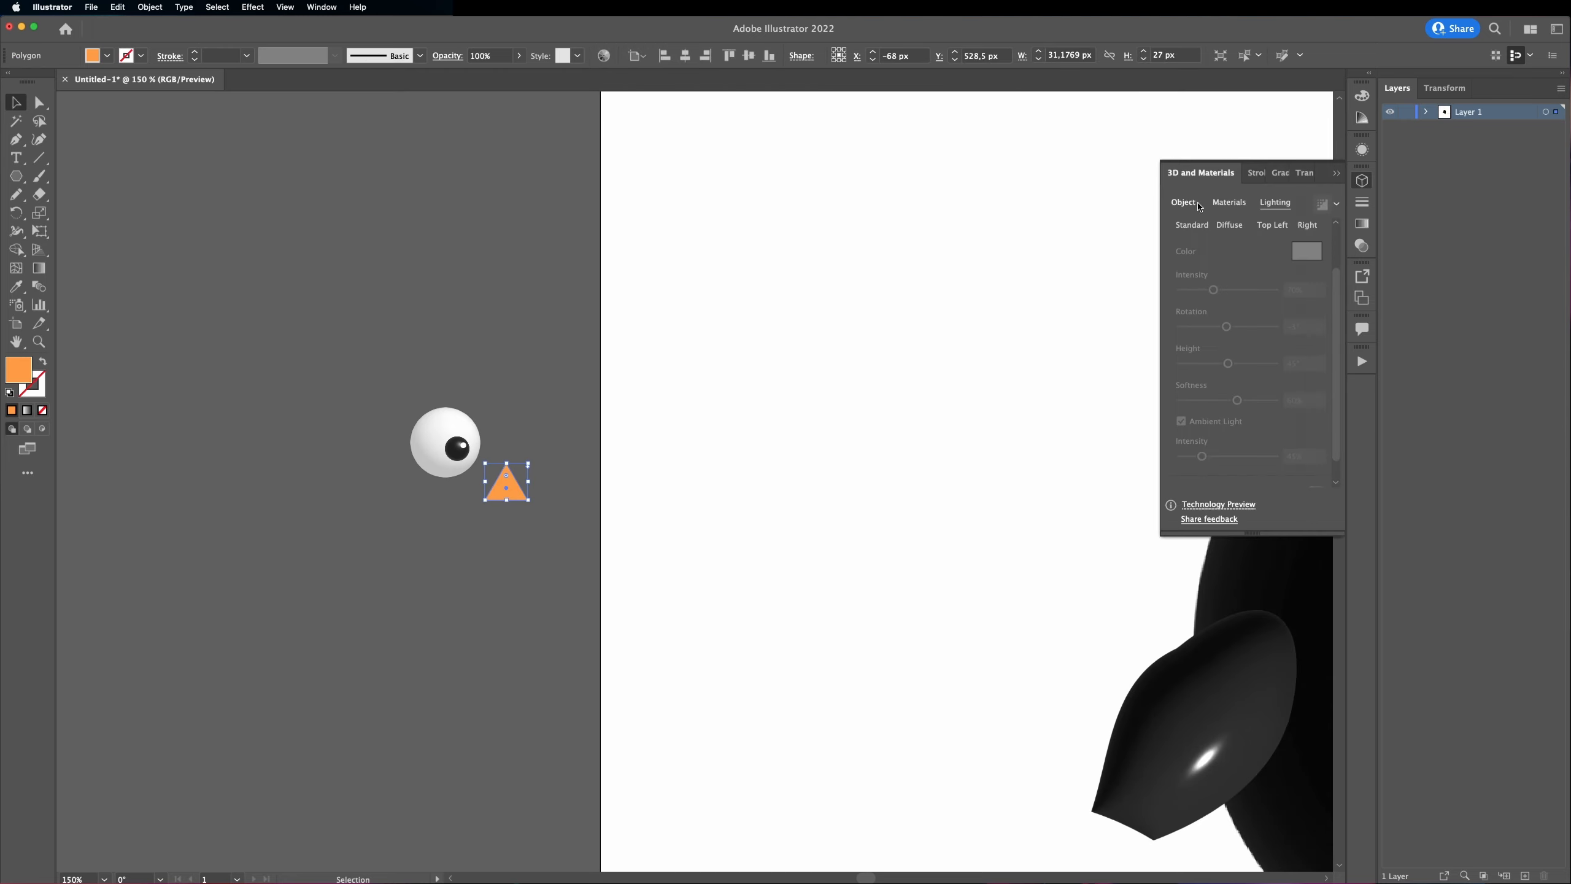
pyautogui.click(1183, 202)
pyautogui.click(1308, 227)
pyautogui.scroll(-4, 1338, 328)
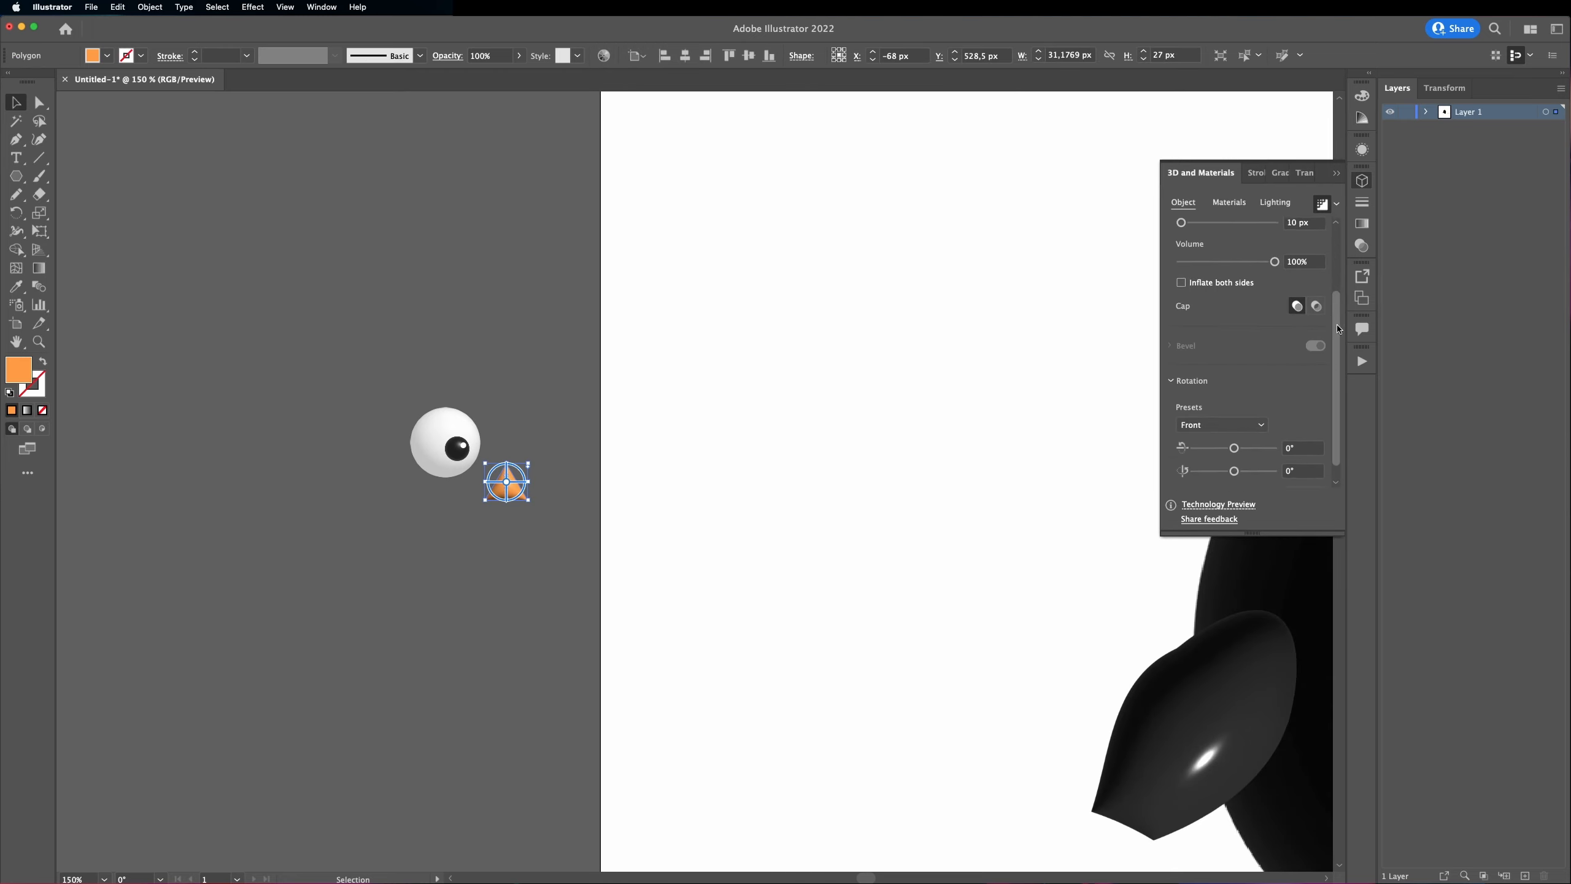
# Step: Open the beak triangle's material roughness for editing and look through its lighting settings
pyautogui.click(1229, 203)
pyautogui.click(1304, 426)
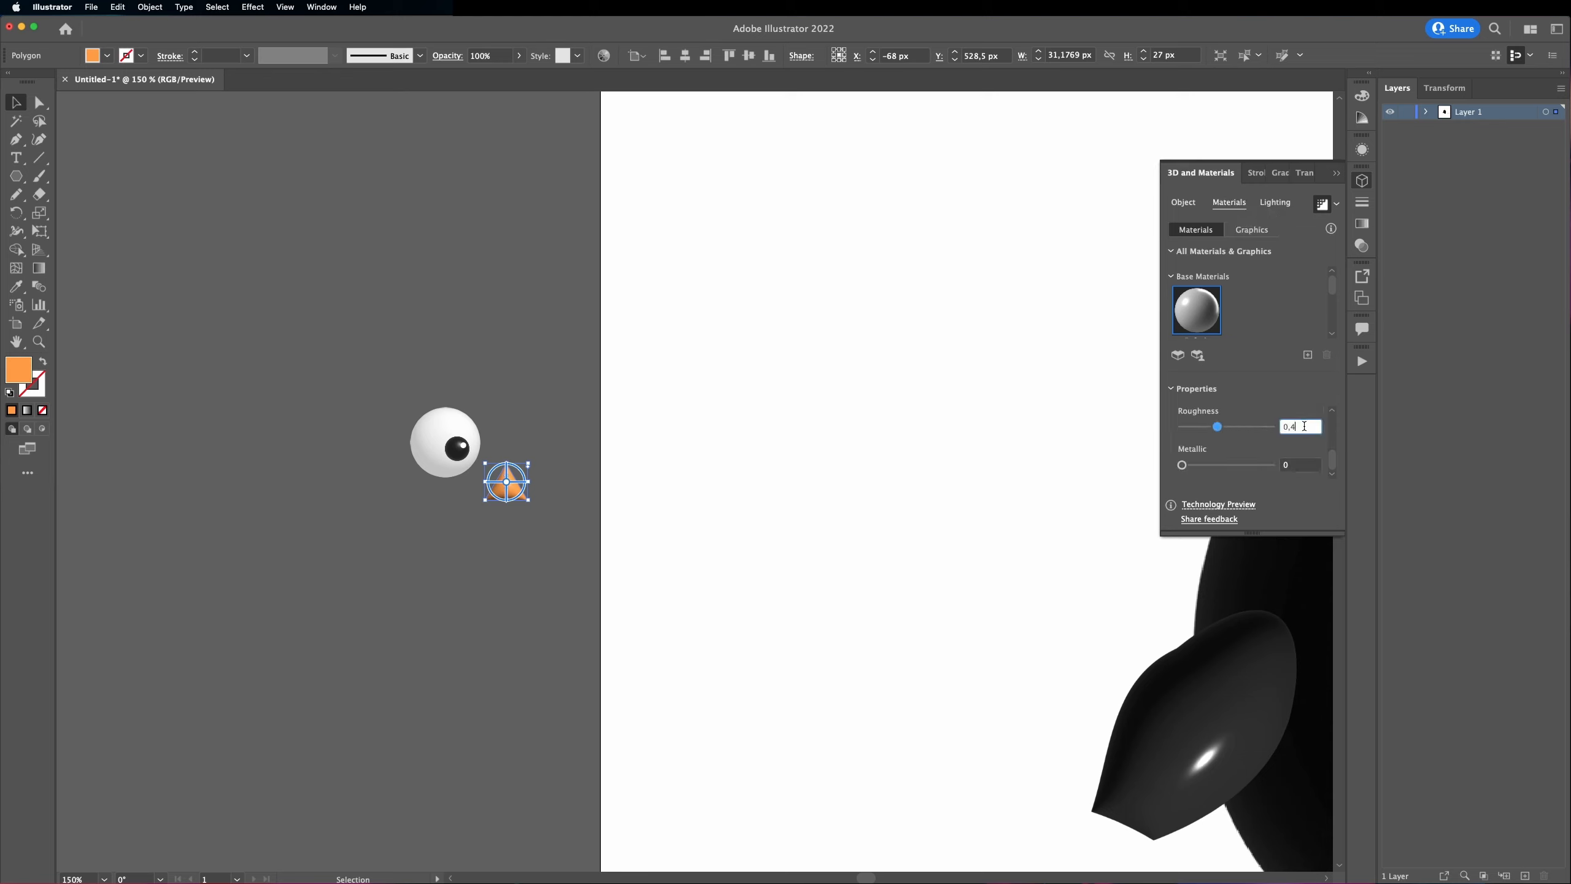
pyautogui.click(1275, 202)
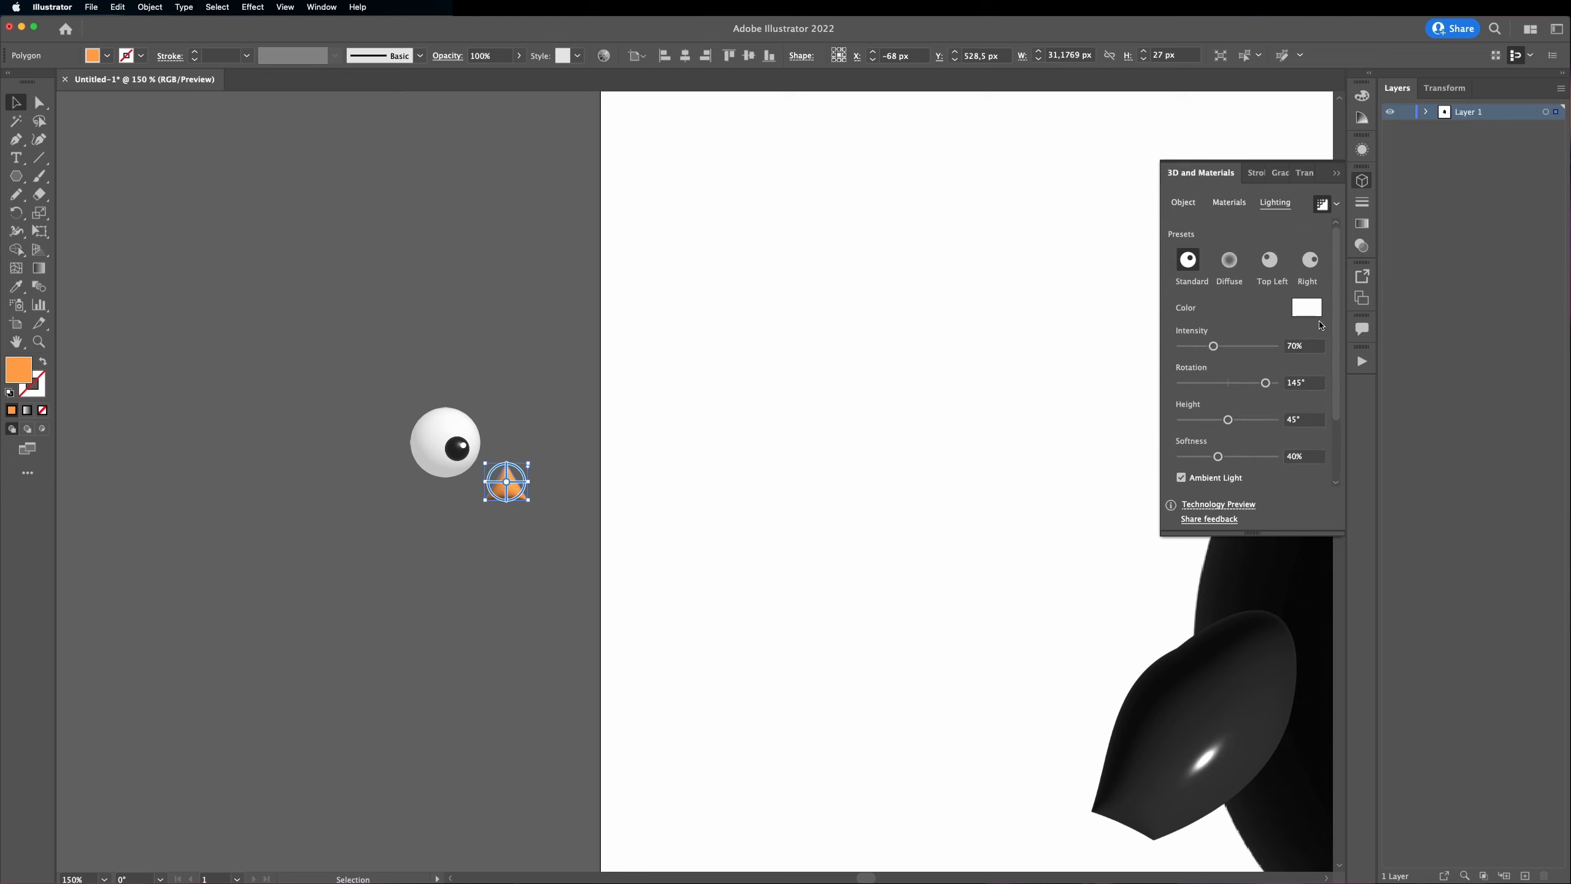
pyautogui.scroll(-1, 1329, 328)
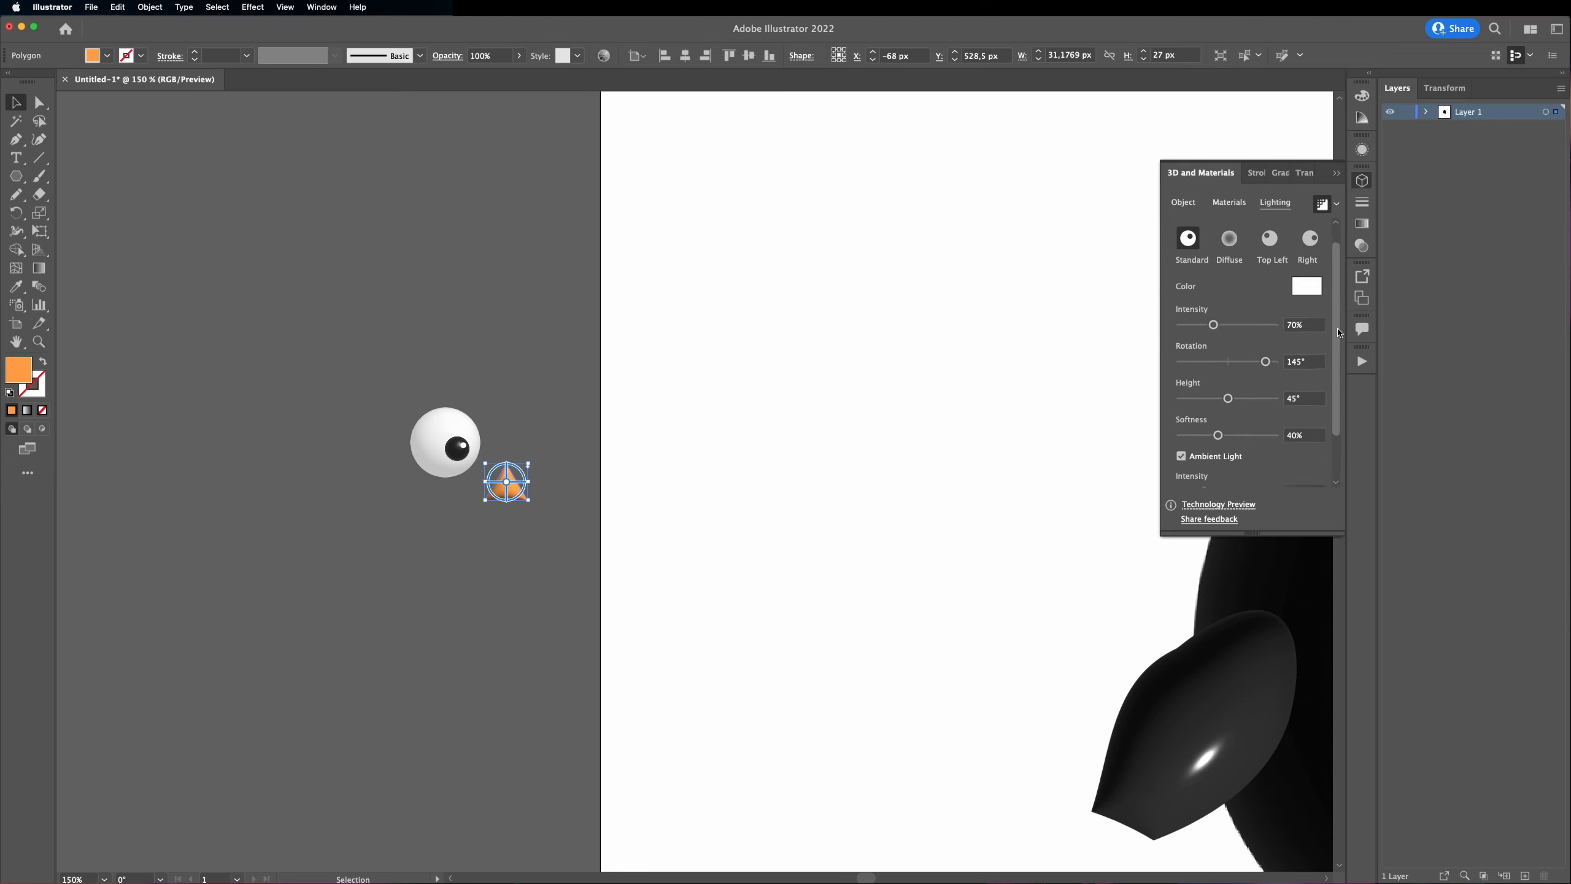
pyautogui.scroll(-1, 1337, 335)
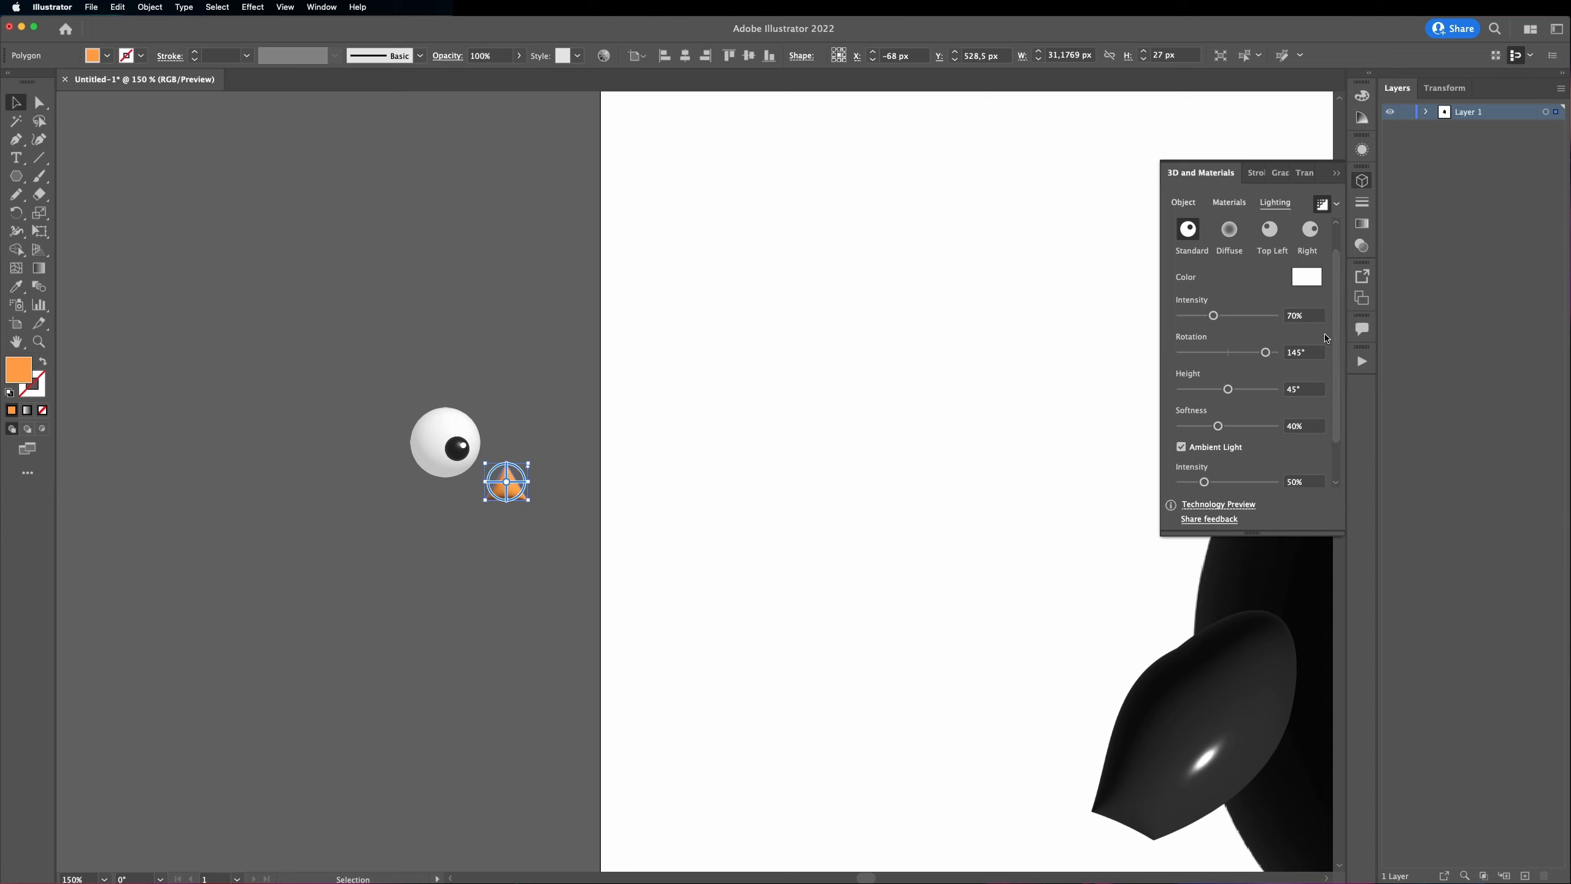
pyautogui.scroll(-2, 1325, 339)
pyautogui.click(539, 404)
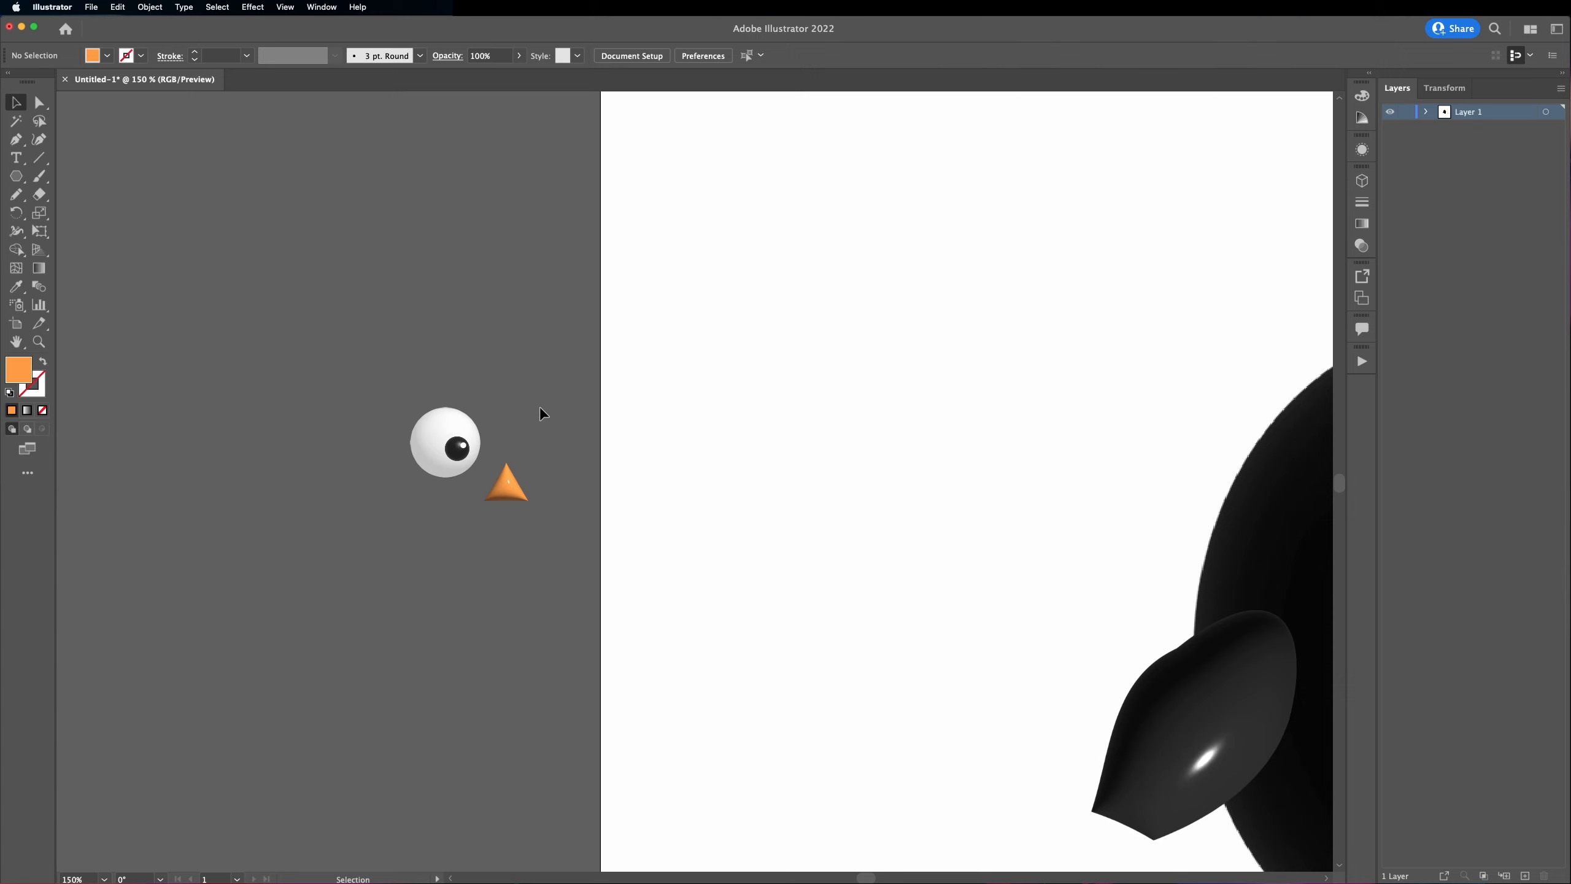
# Step: Expand the appearance of the inflated beak triangle and the foot together
pyautogui.press('super+minus')
pyautogui.press('super+minus')
pyautogui.press('super+minus')
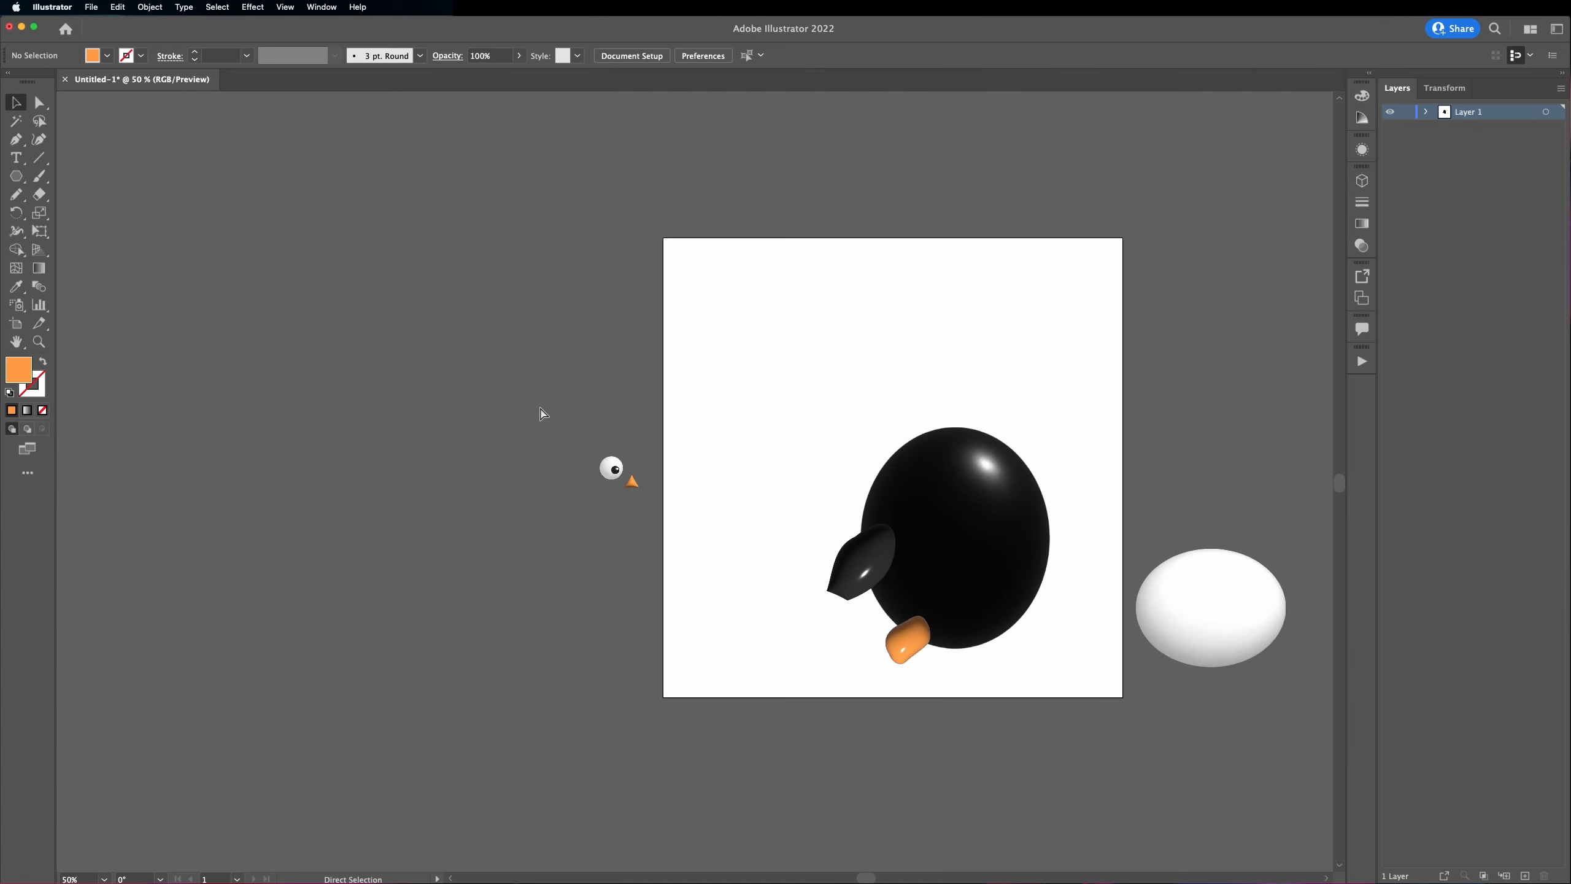
pyautogui.hscroll(3, 540, 414)
pyautogui.click(537, 481)
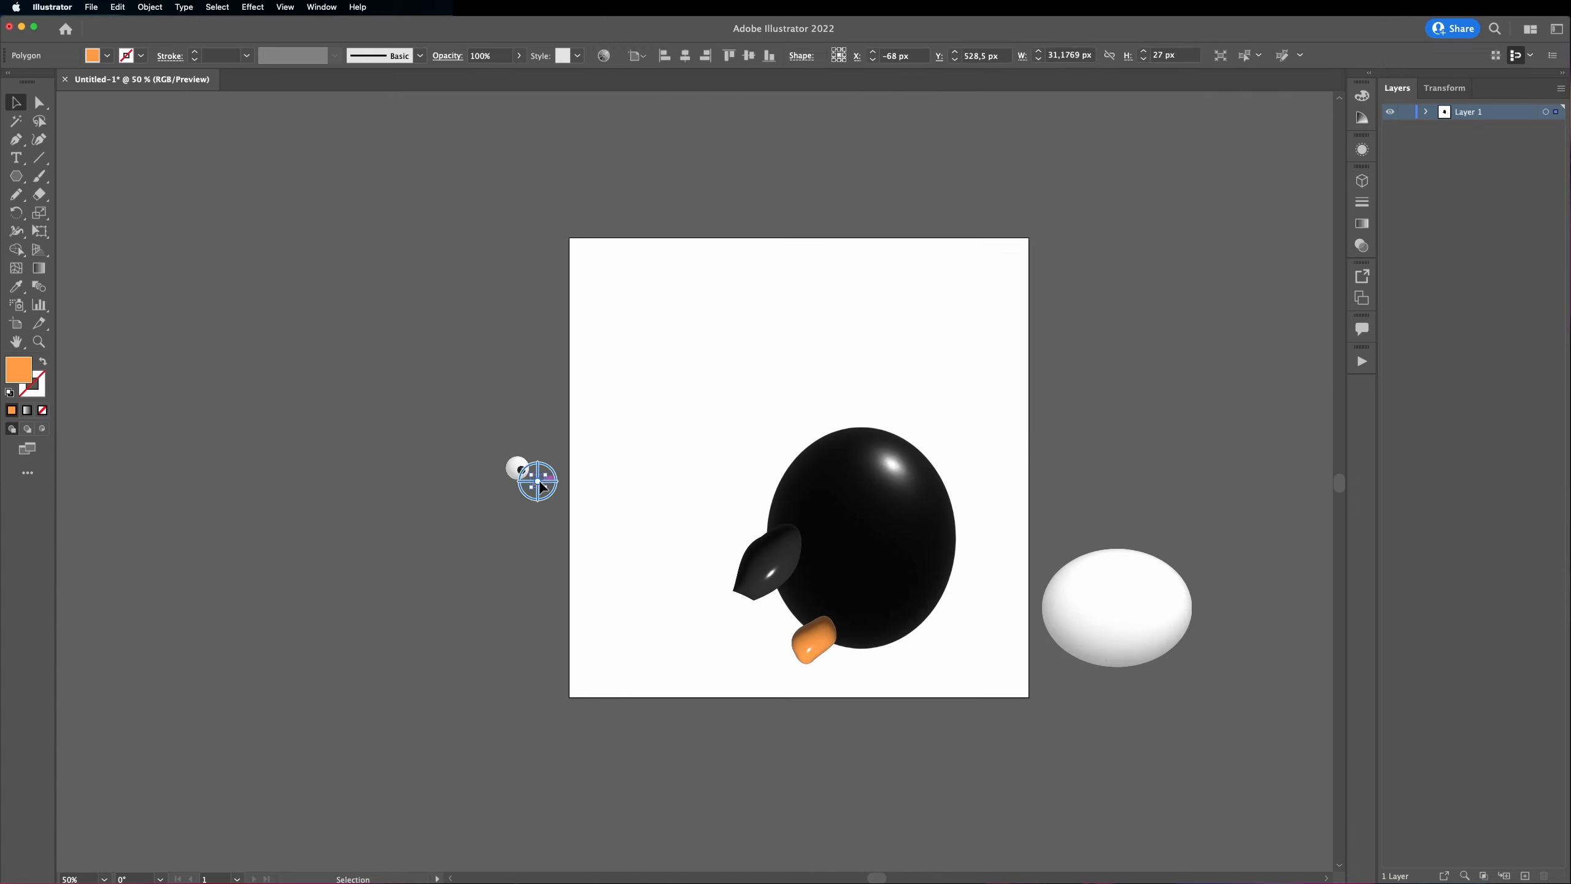
pyautogui.keyDown('shift'); pyautogui.click(807, 643); pyautogui.keyUp('shift')
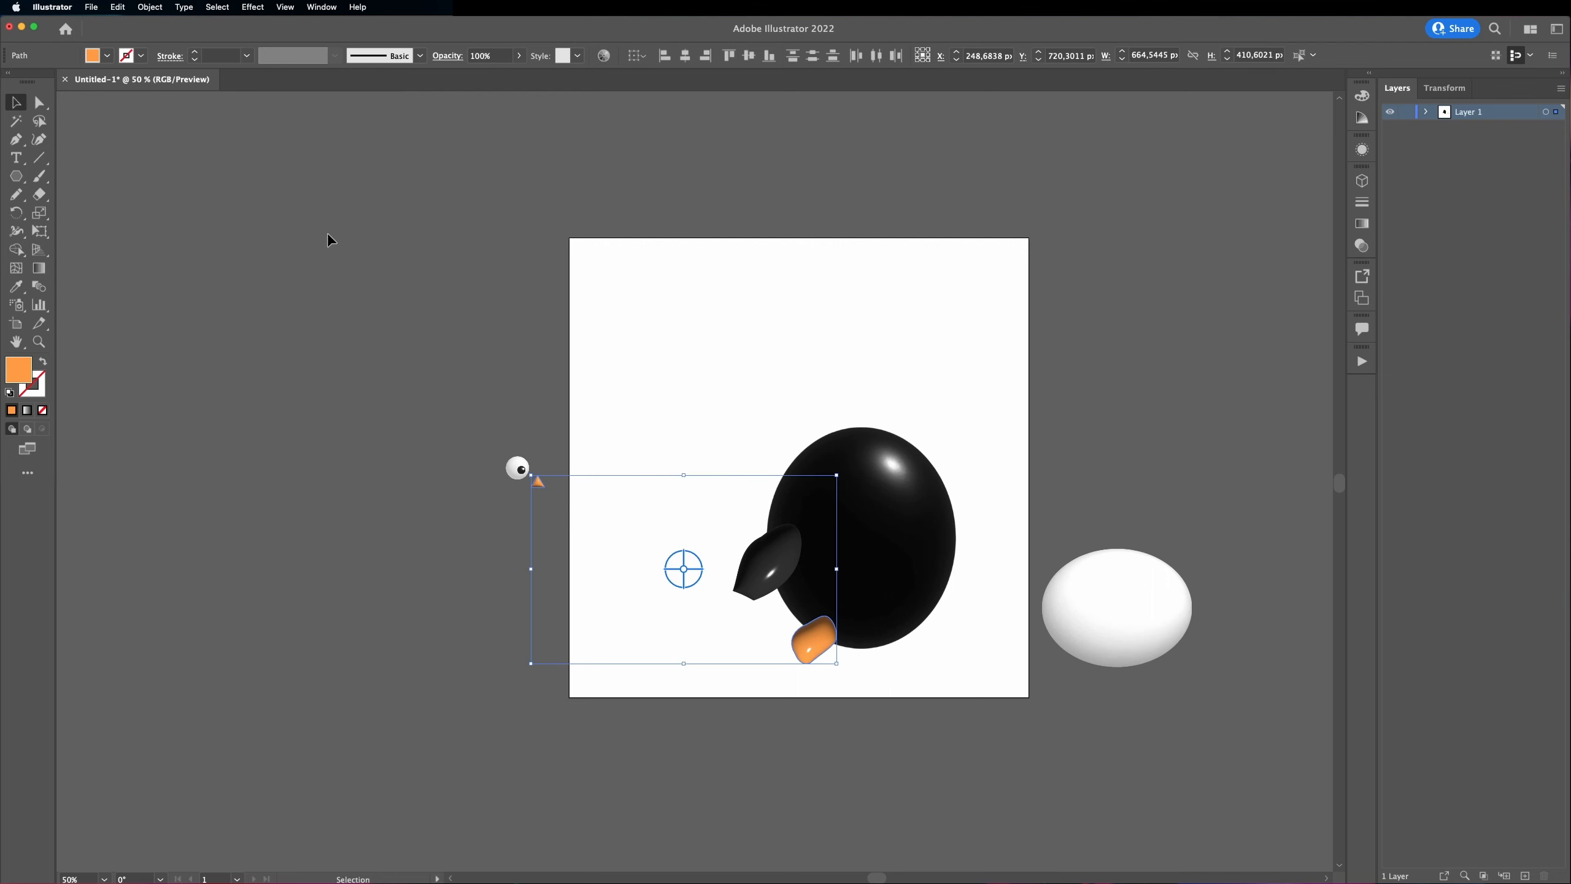
pyautogui.click(150, 6)
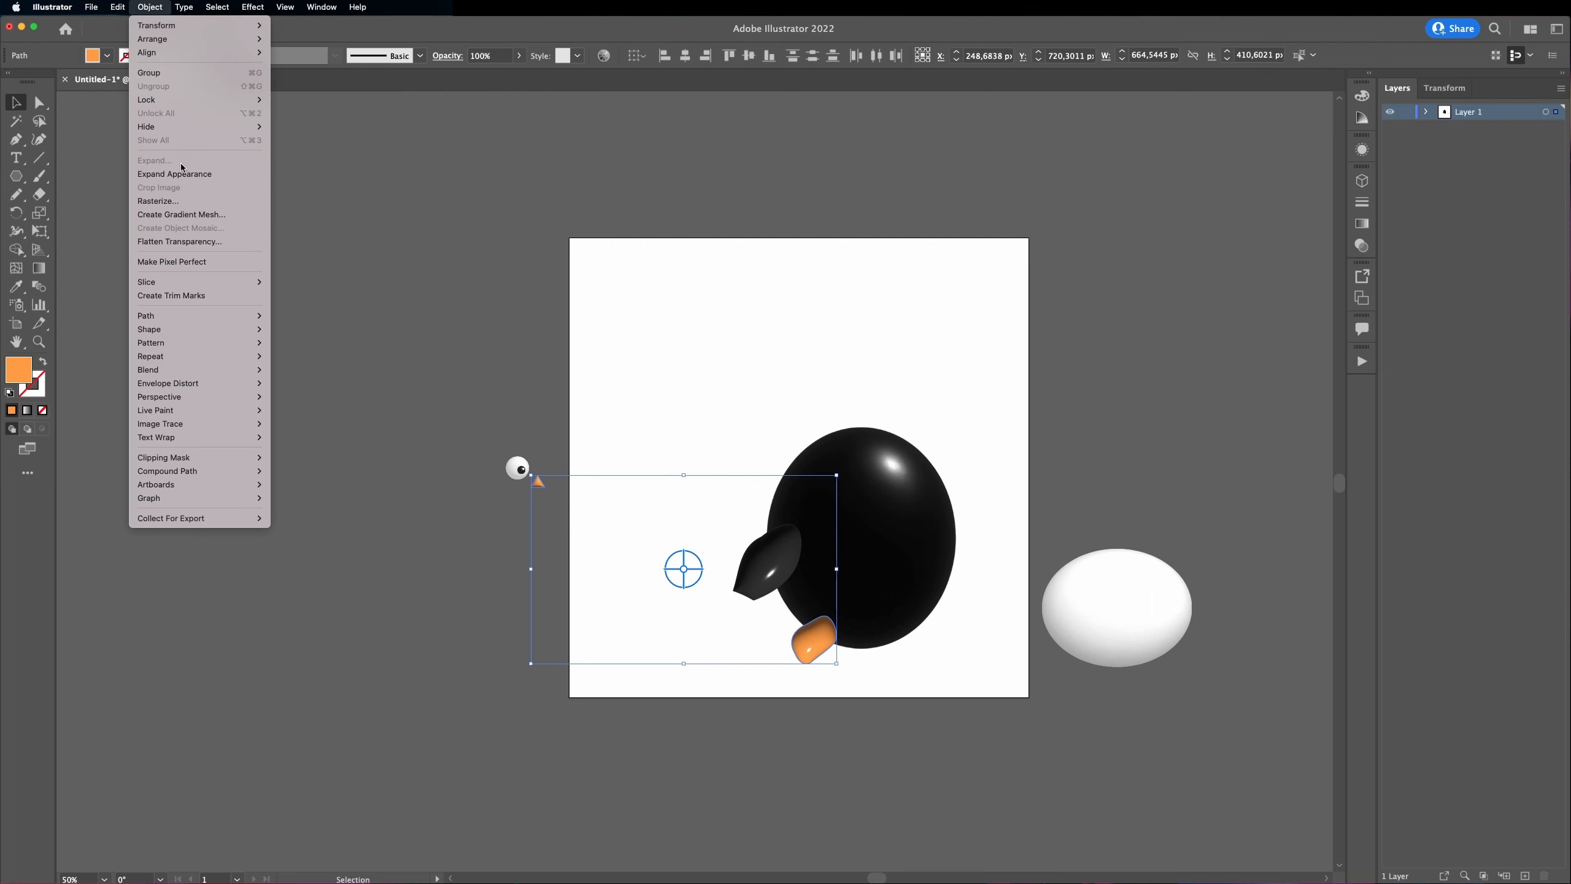
pyautogui.click(187, 179)
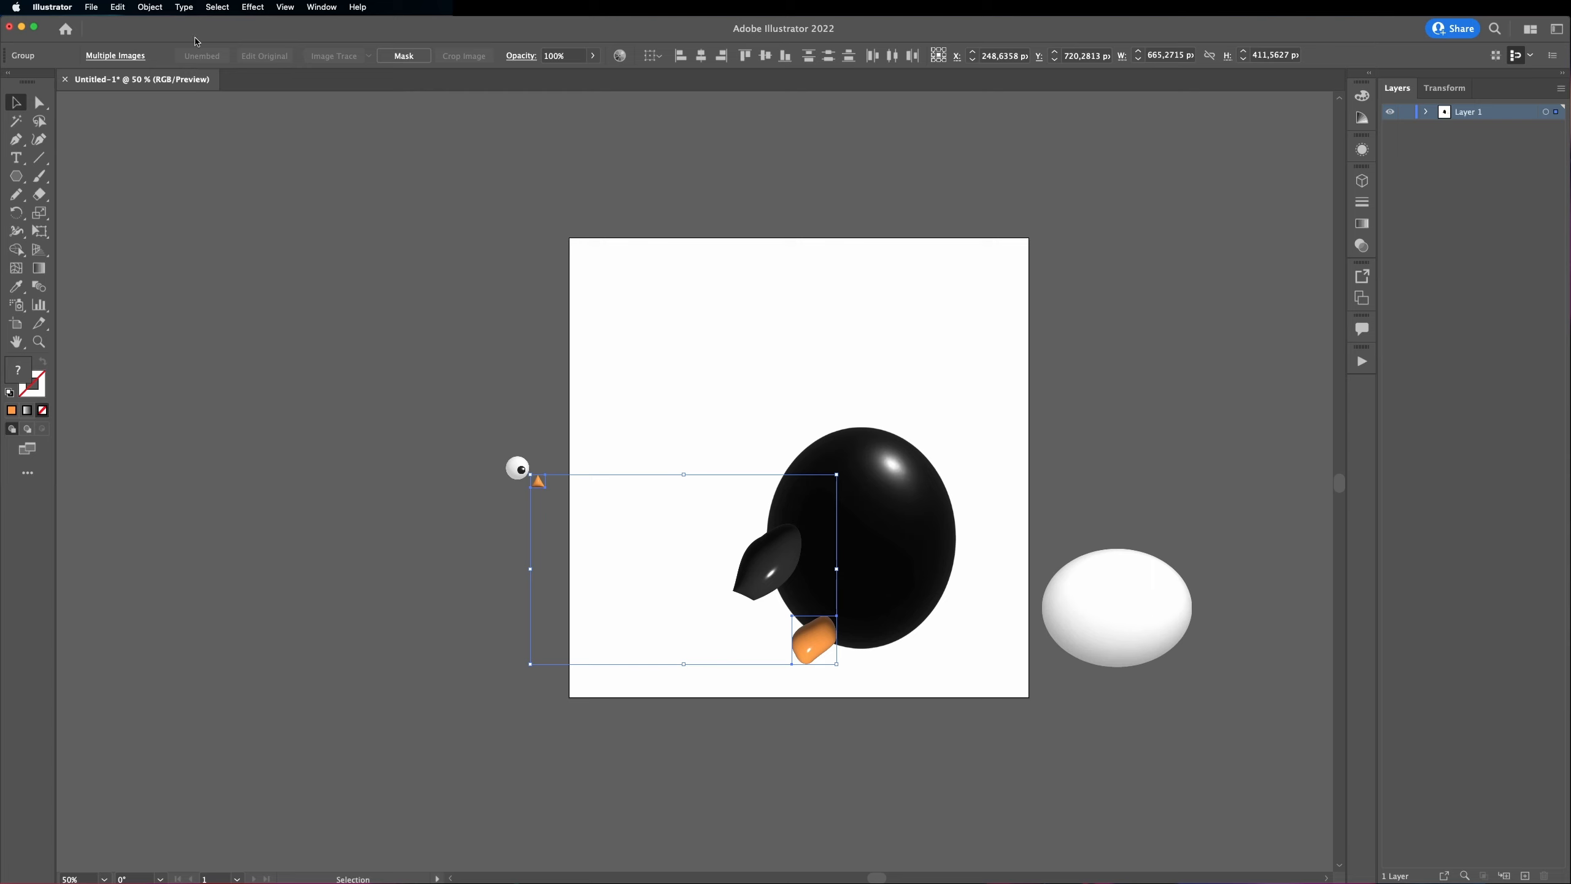
# Step: Convert the expanded beak and foot to grayscale with Adjust Color Balance, previewing and lowering the black amount
pyautogui.click(117, 7)
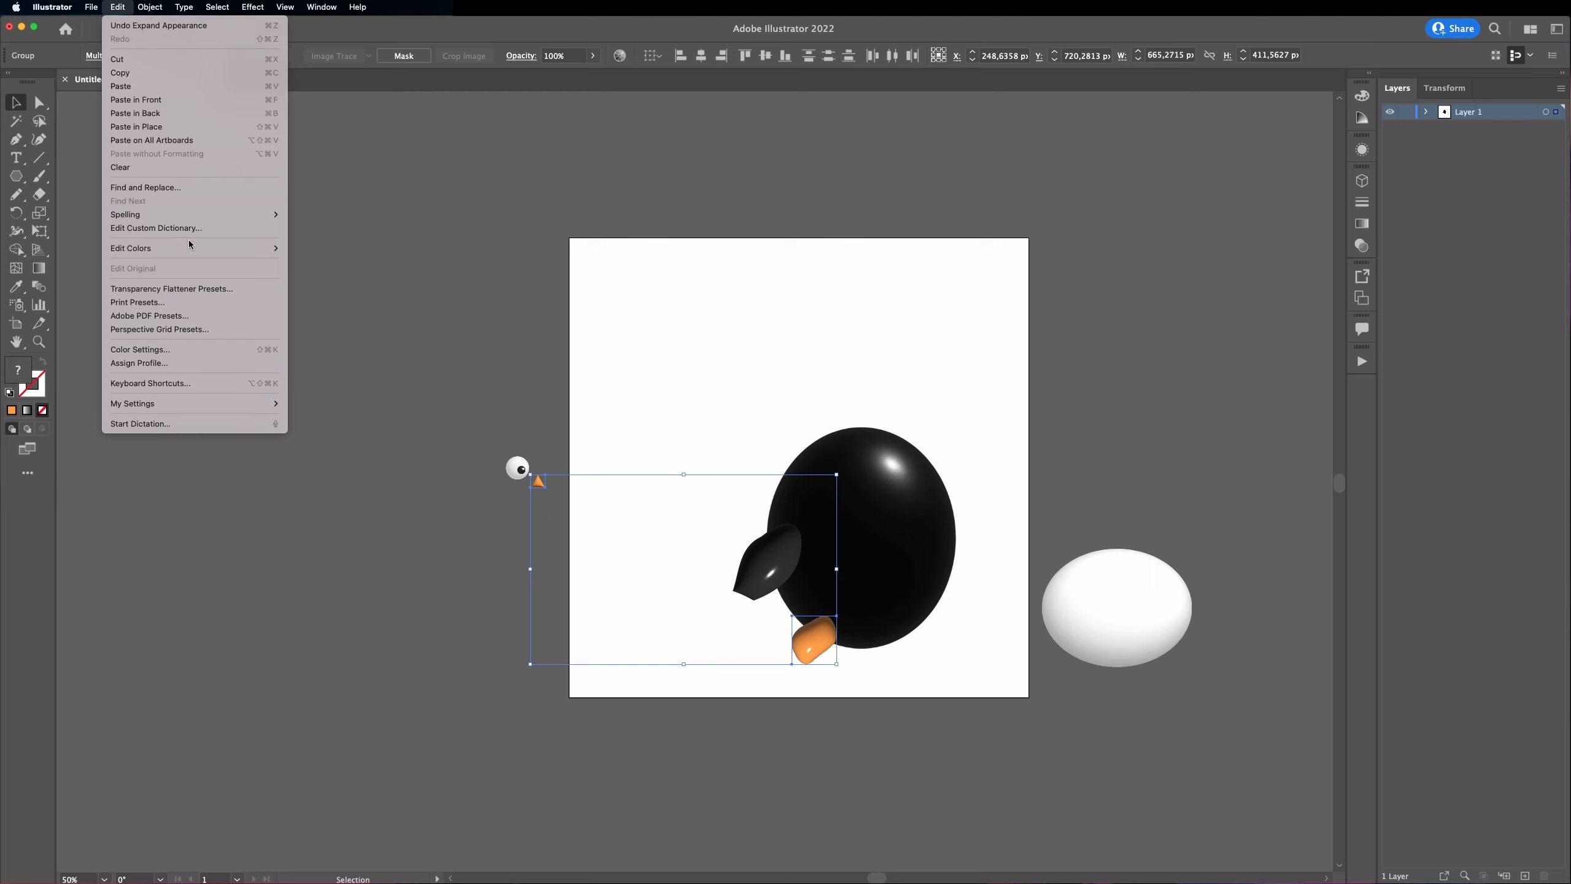
pyautogui.moveTo(214, 250)
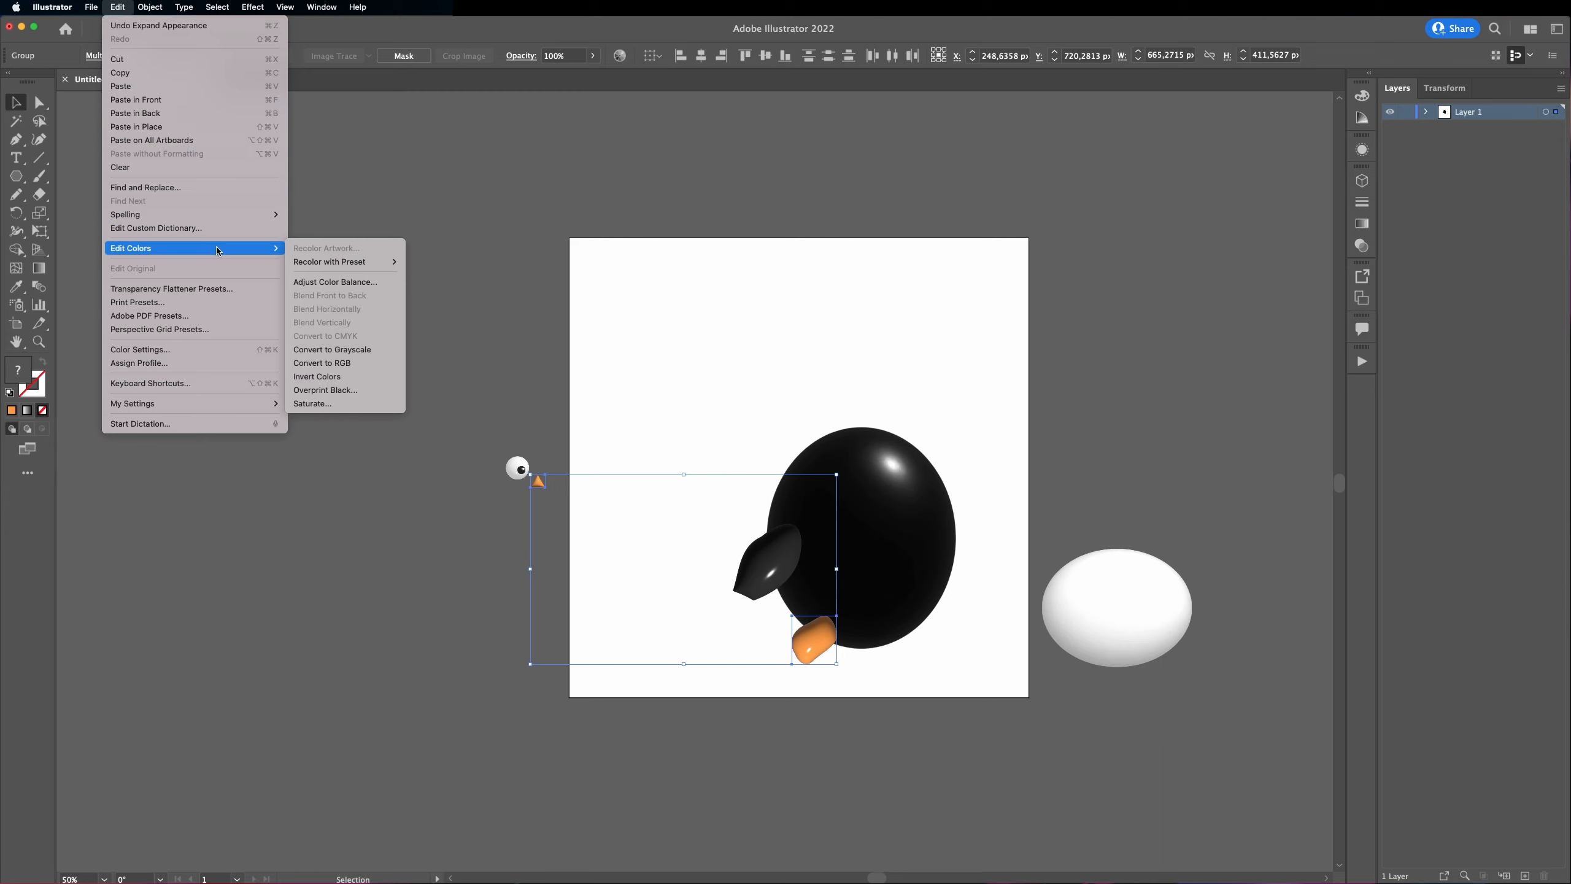
pyautogui.click(363, 283)
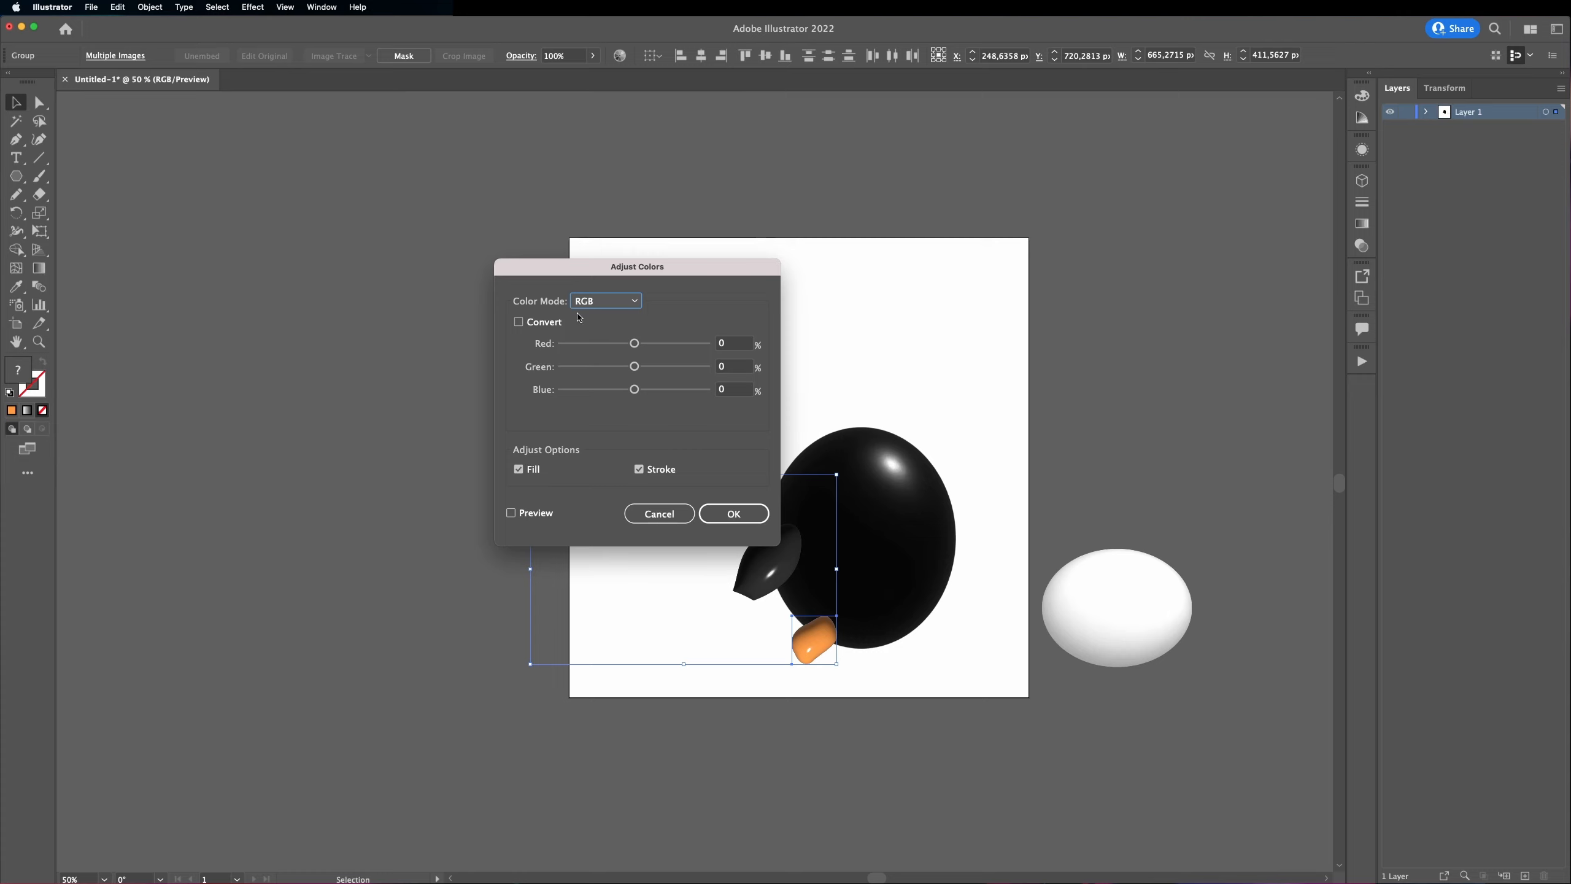
pyautogui.click(596, 302)
pyautogui.click(606, 317)
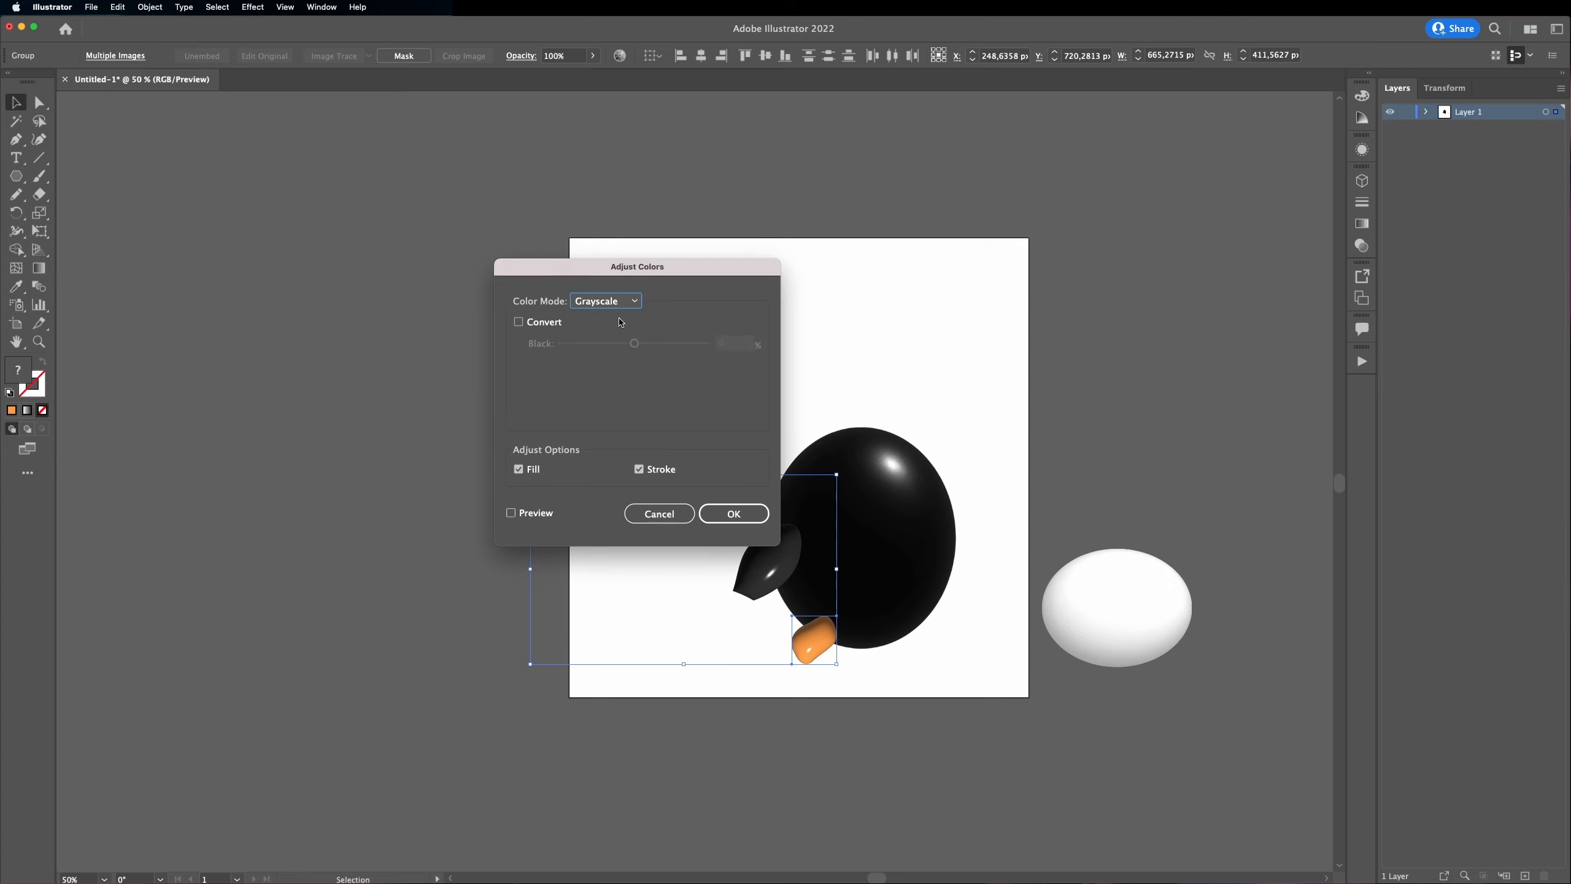
pyautogui.click(519, 322)
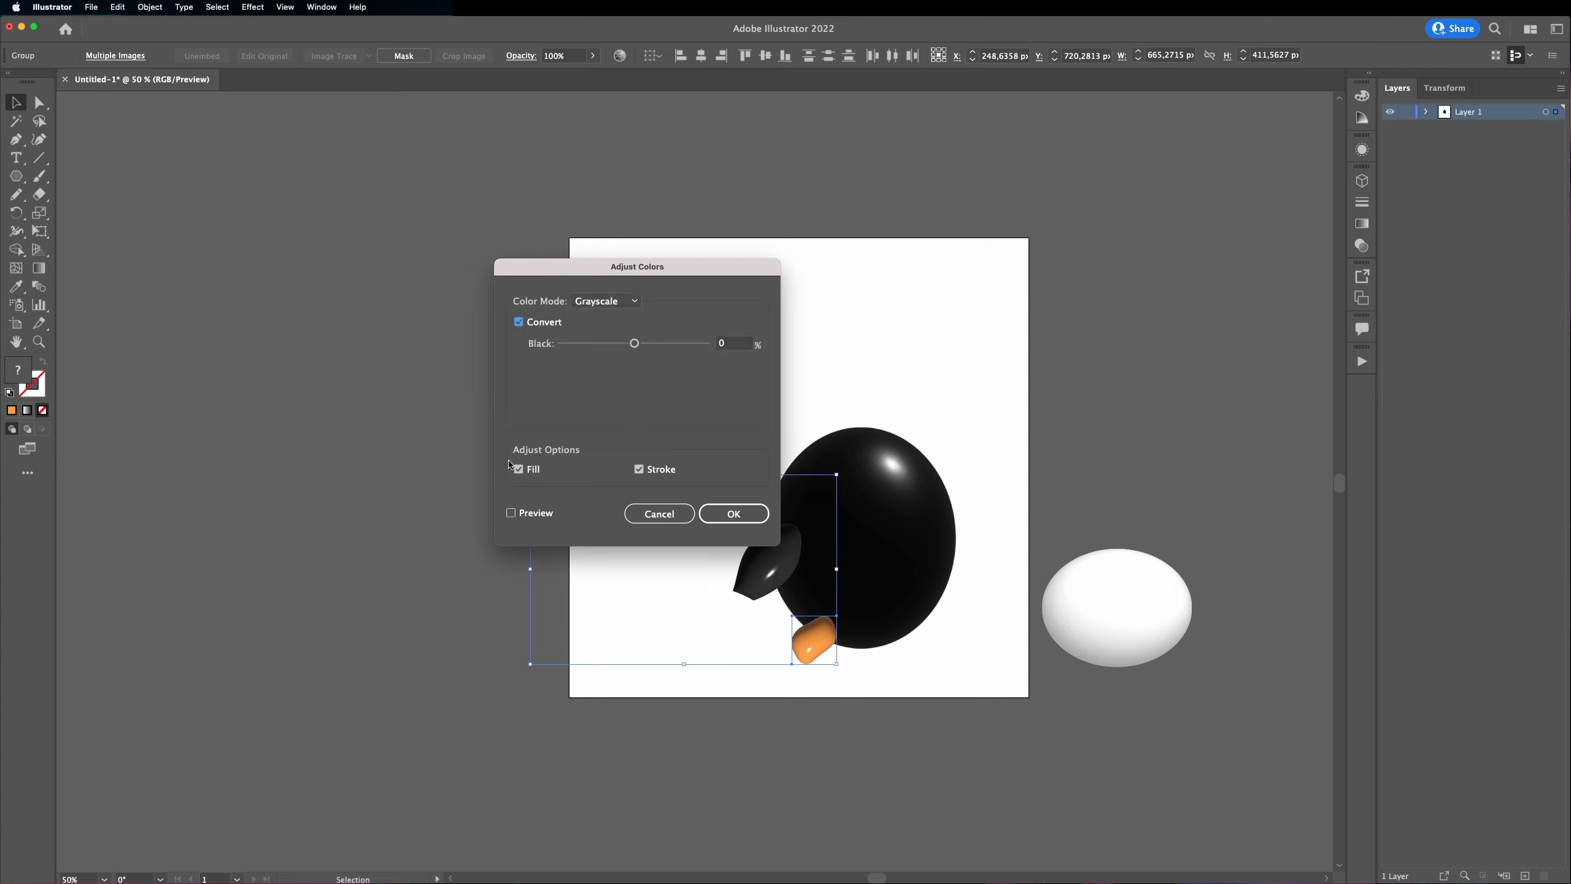
pyautogui.click(511, 513)
pyautogui.moveTo(634, 344); pyautogui.dragTo(619, 348)
pyautogui.click(740, 516)
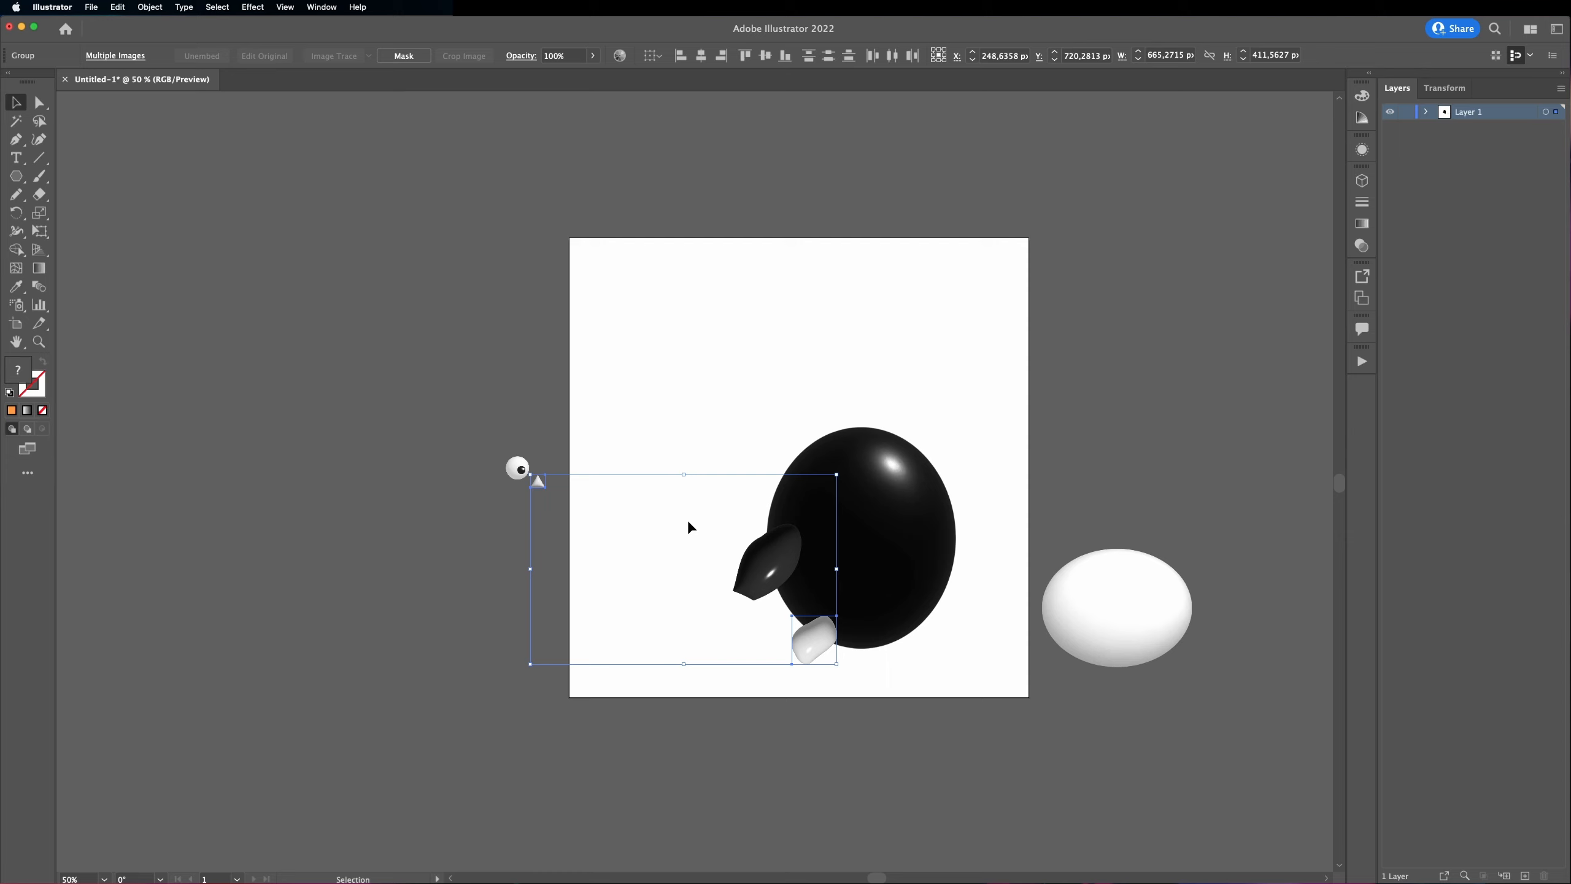
# Step: Convert the beak and foot to RGB with Adjust Color Balance, using red 43%, green -6% and blue -12%
pyautogui.click(118, 7)
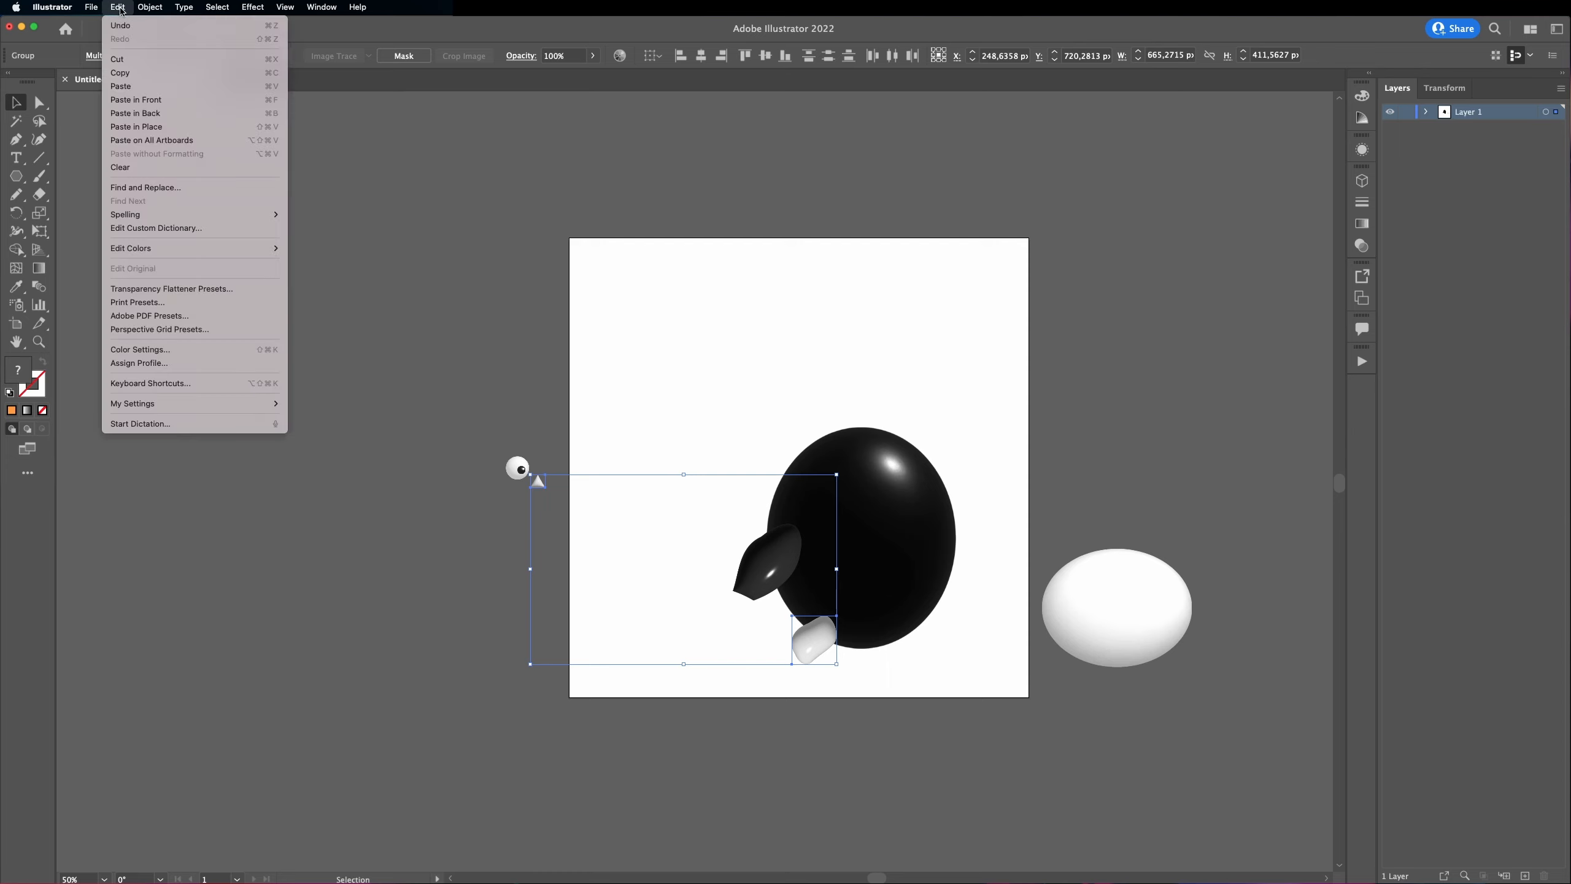
pyautogui.moveTo(219, 260)
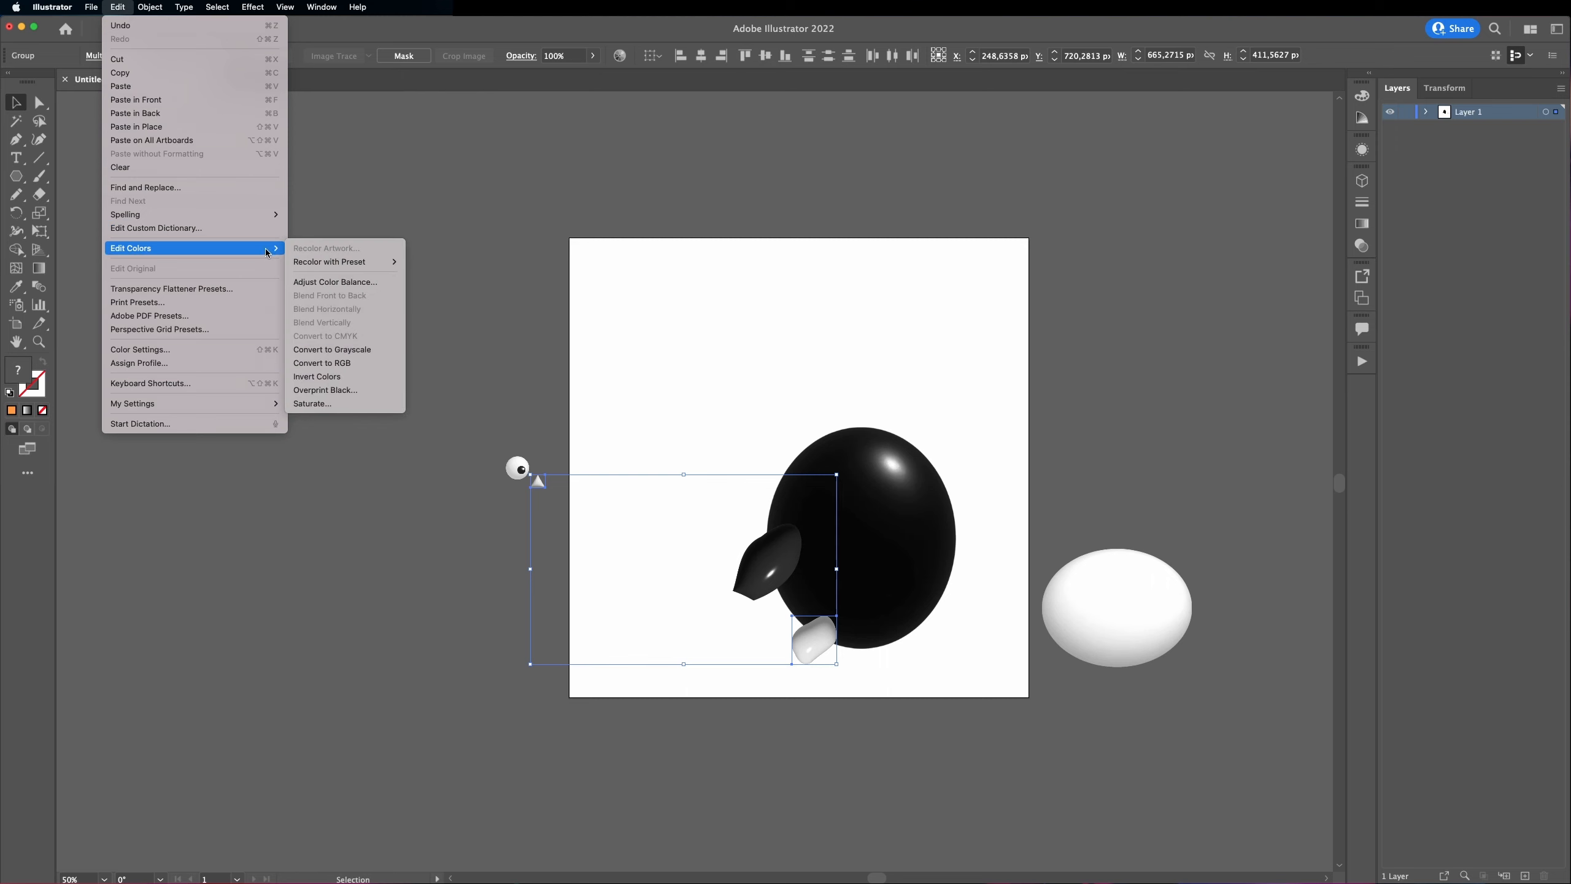
pyautogui.click(333, 283)
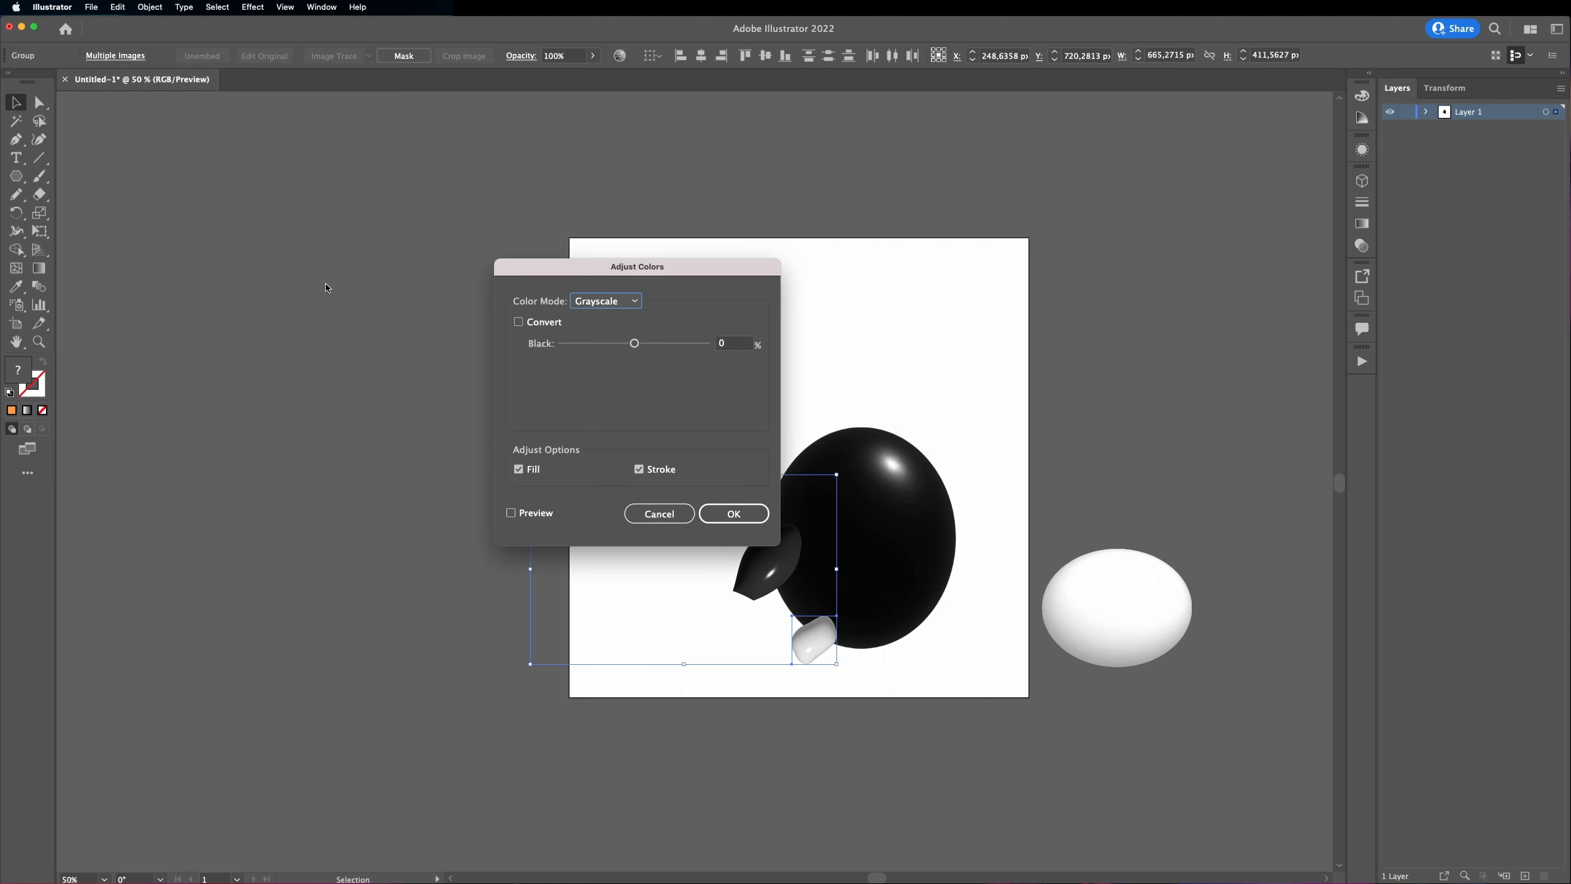
pyautogui.click(629, 303)
pyautogui.click(597, 335)
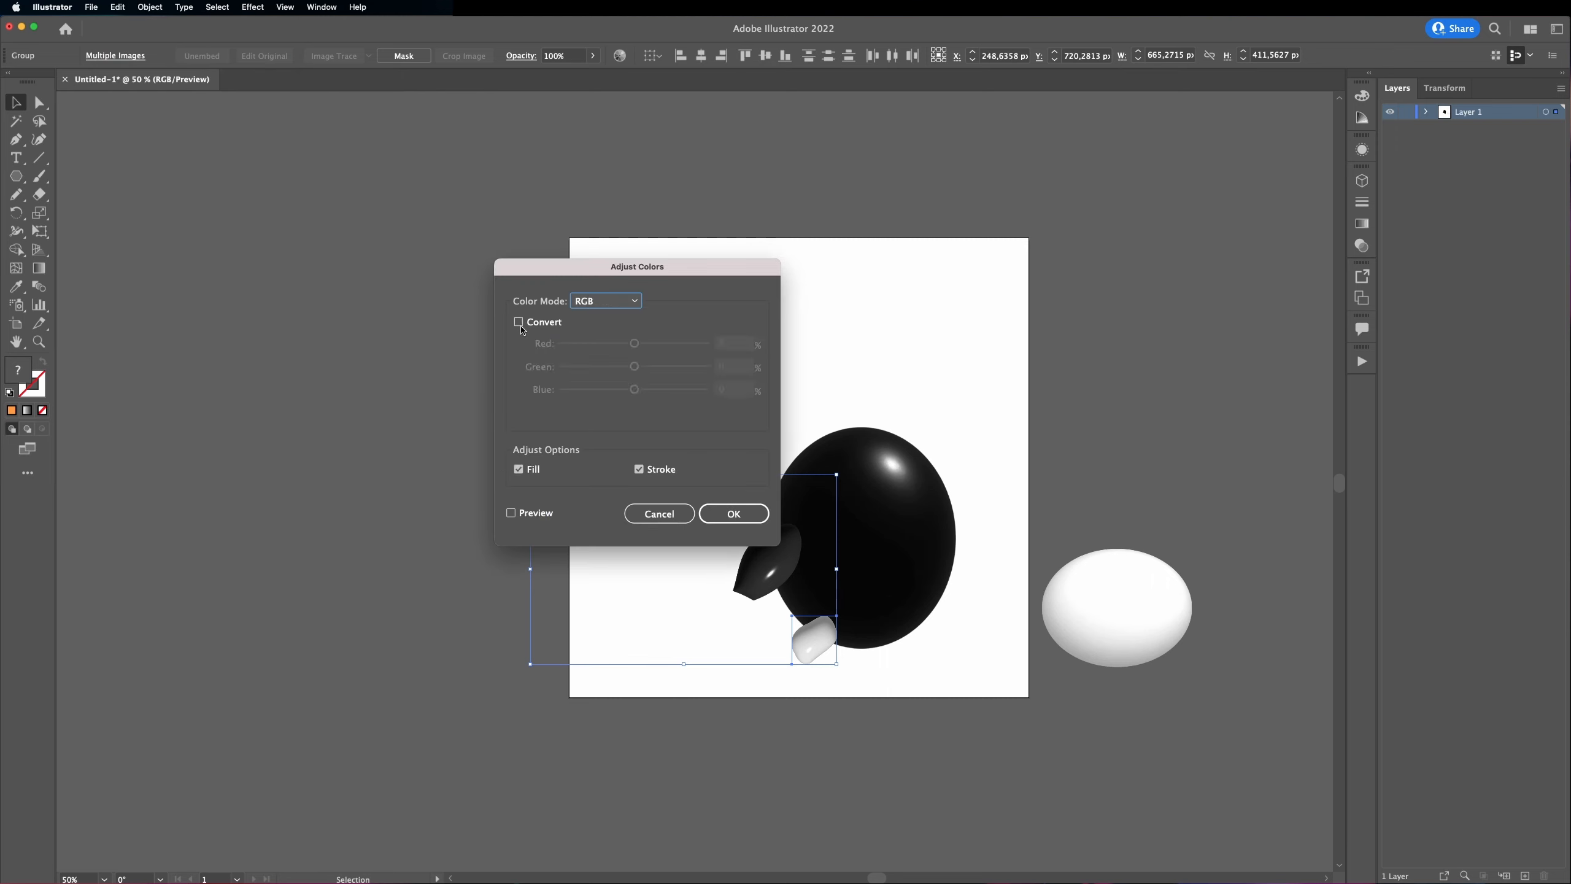
pyautogui.click(519, 322)
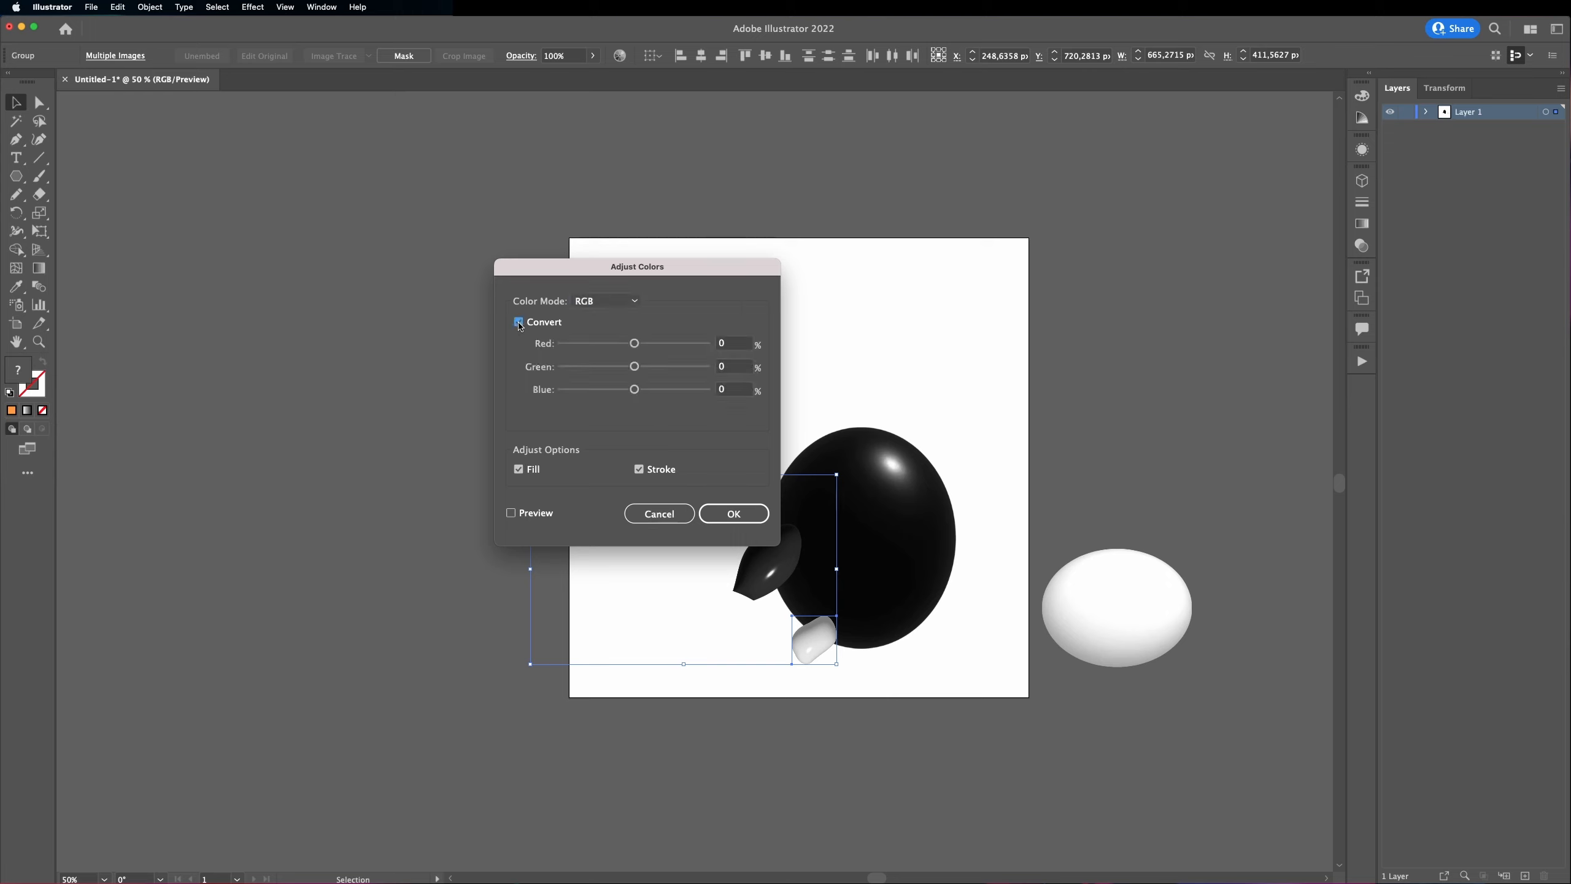
pyautogui.click(510, 512)
pyautogui.moveTo(634, 344)
pyautogui.mouseDown()
pyautogui.moveTo(649, 346)
pyautogui.moveTo(628, 394)
pyautogui.moveTo(649, 346)
pyautogui.moveTo(664, 347)
pyautogui.mouseUp()
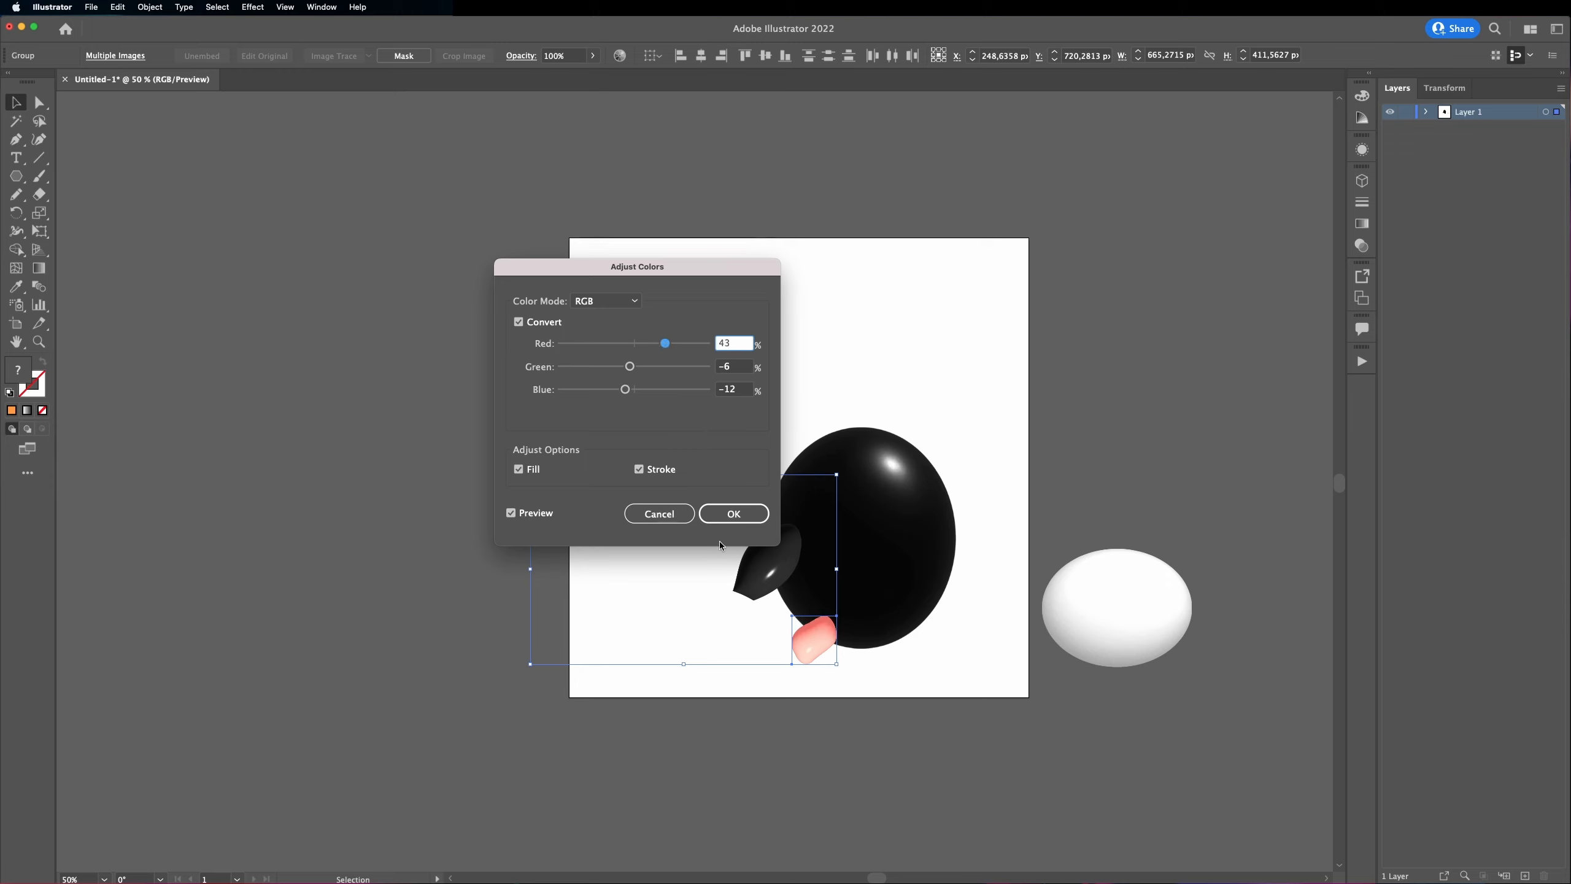
pyautogui.click(733, 514)
pyautogui.click(734, 515)
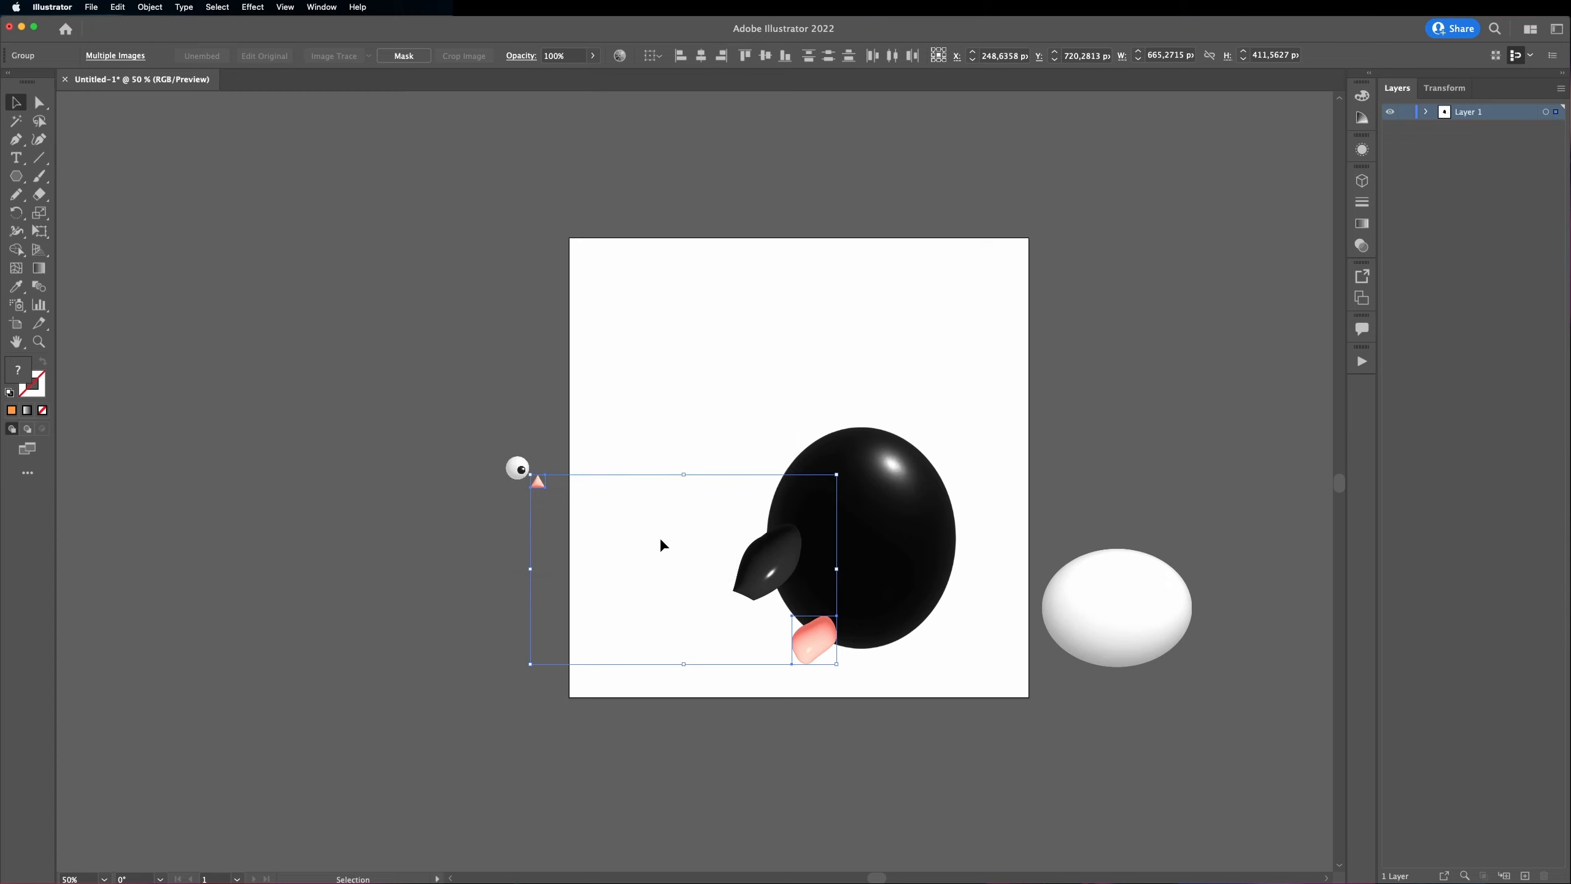
pyautogui.click(903, 666)
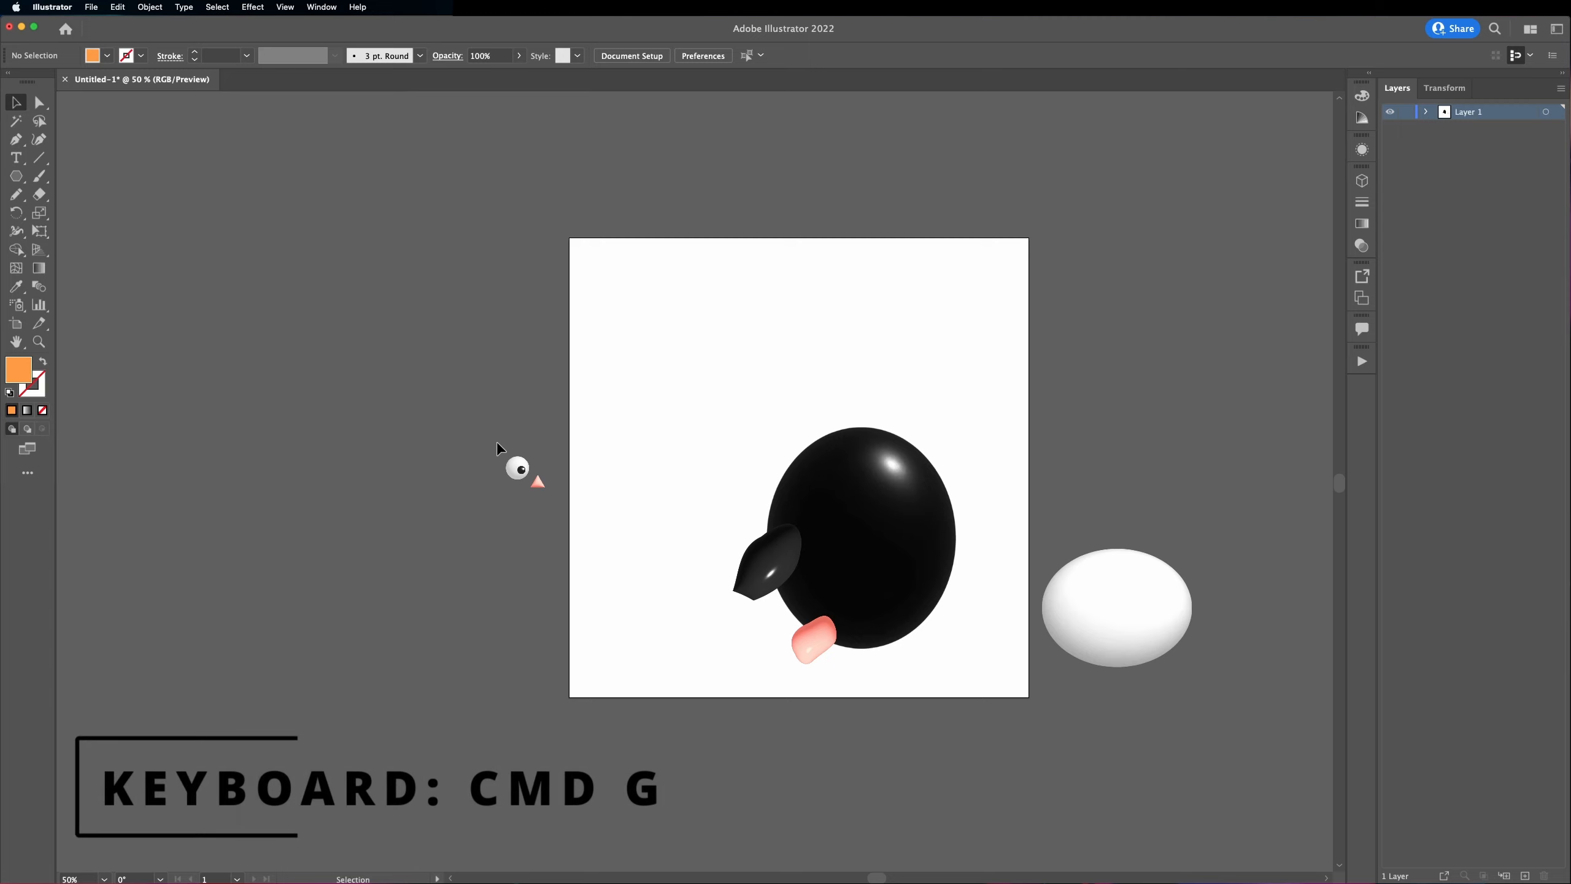
# Step: Group the parts of the eye and place a duplicate about 69 px to its right
pyautogui.moveTo(499, 445); pyautogui.dragTo(536, 480)
pyautogui.press('super+g')
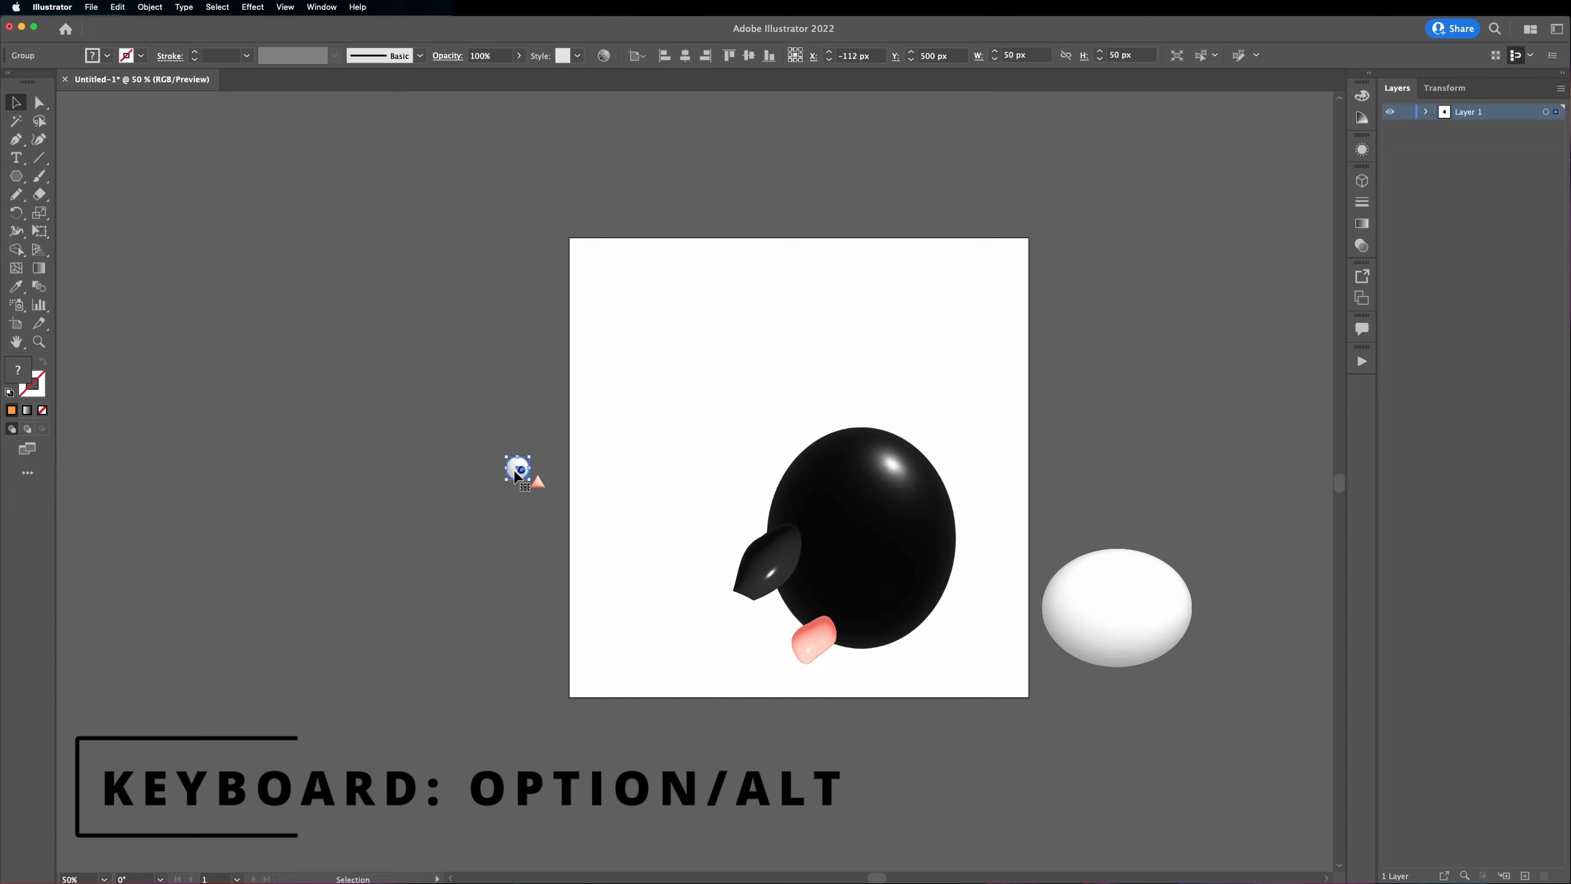
pyautogui.moveTo(518, 476); pyautogui.dragTo(549, 474)
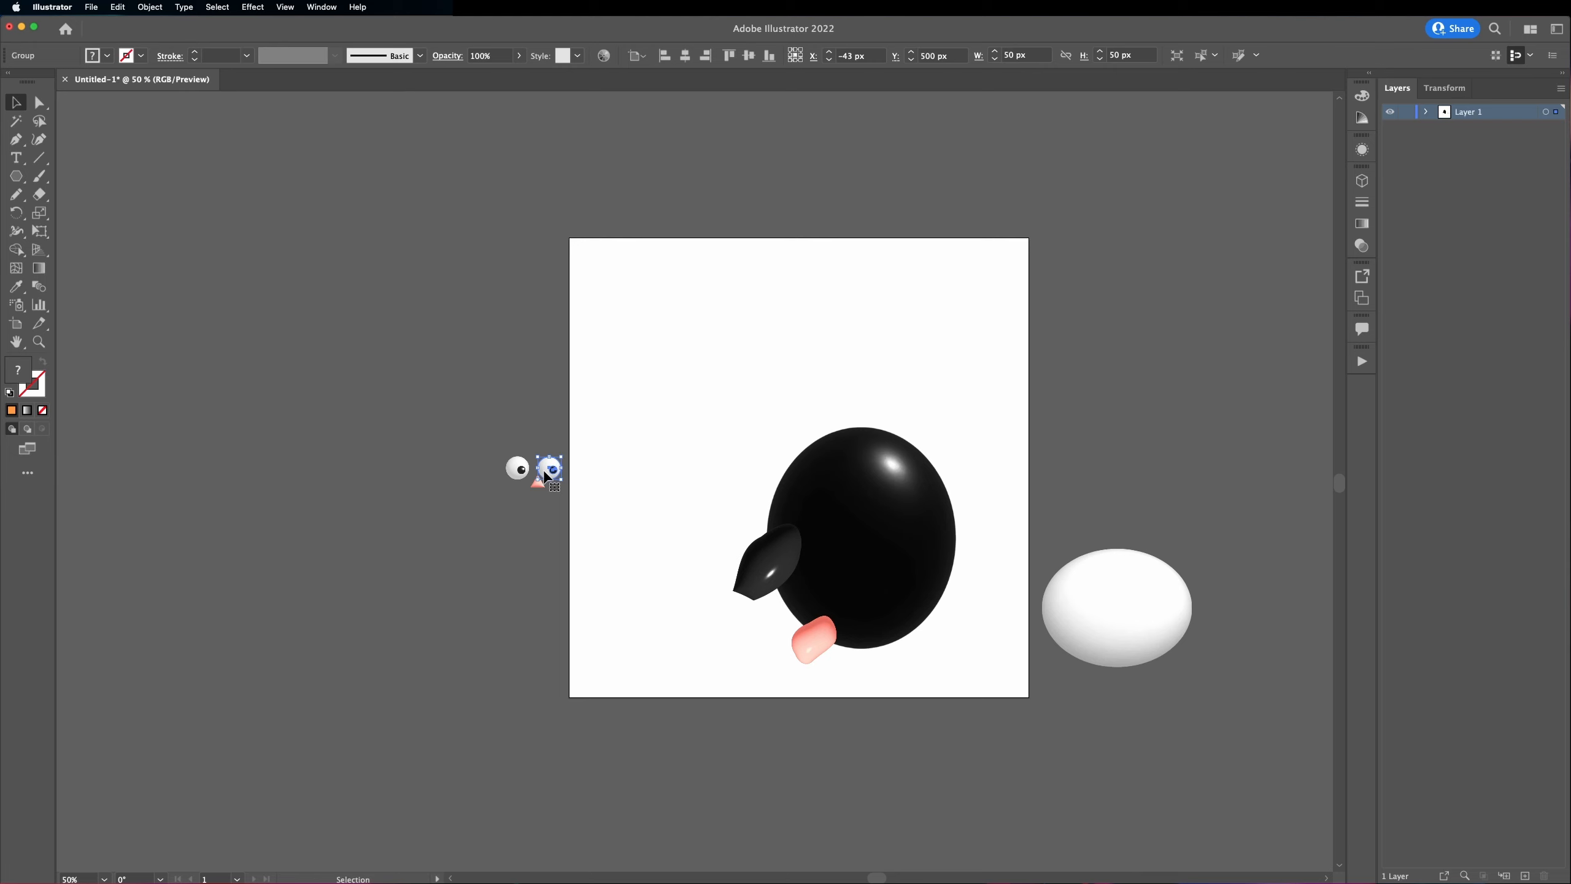
# Step: Reflect the duplicated eye across the vertical axis so that it mirrors the original eye
pyautogui.rightClick(544, 471)
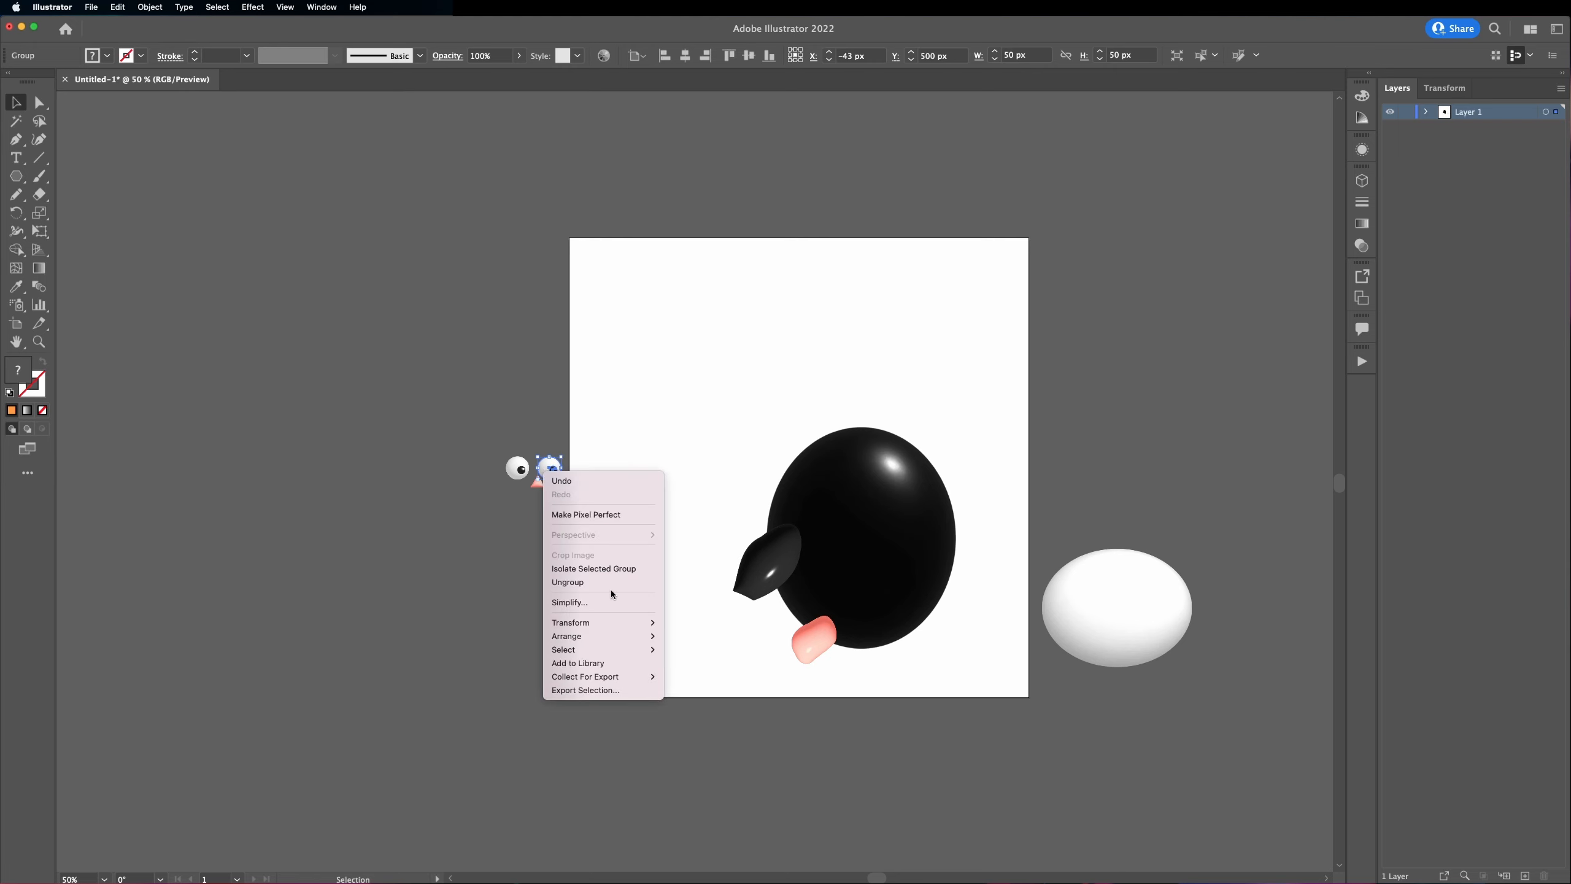
pyautogui.moveTo(622, 622)
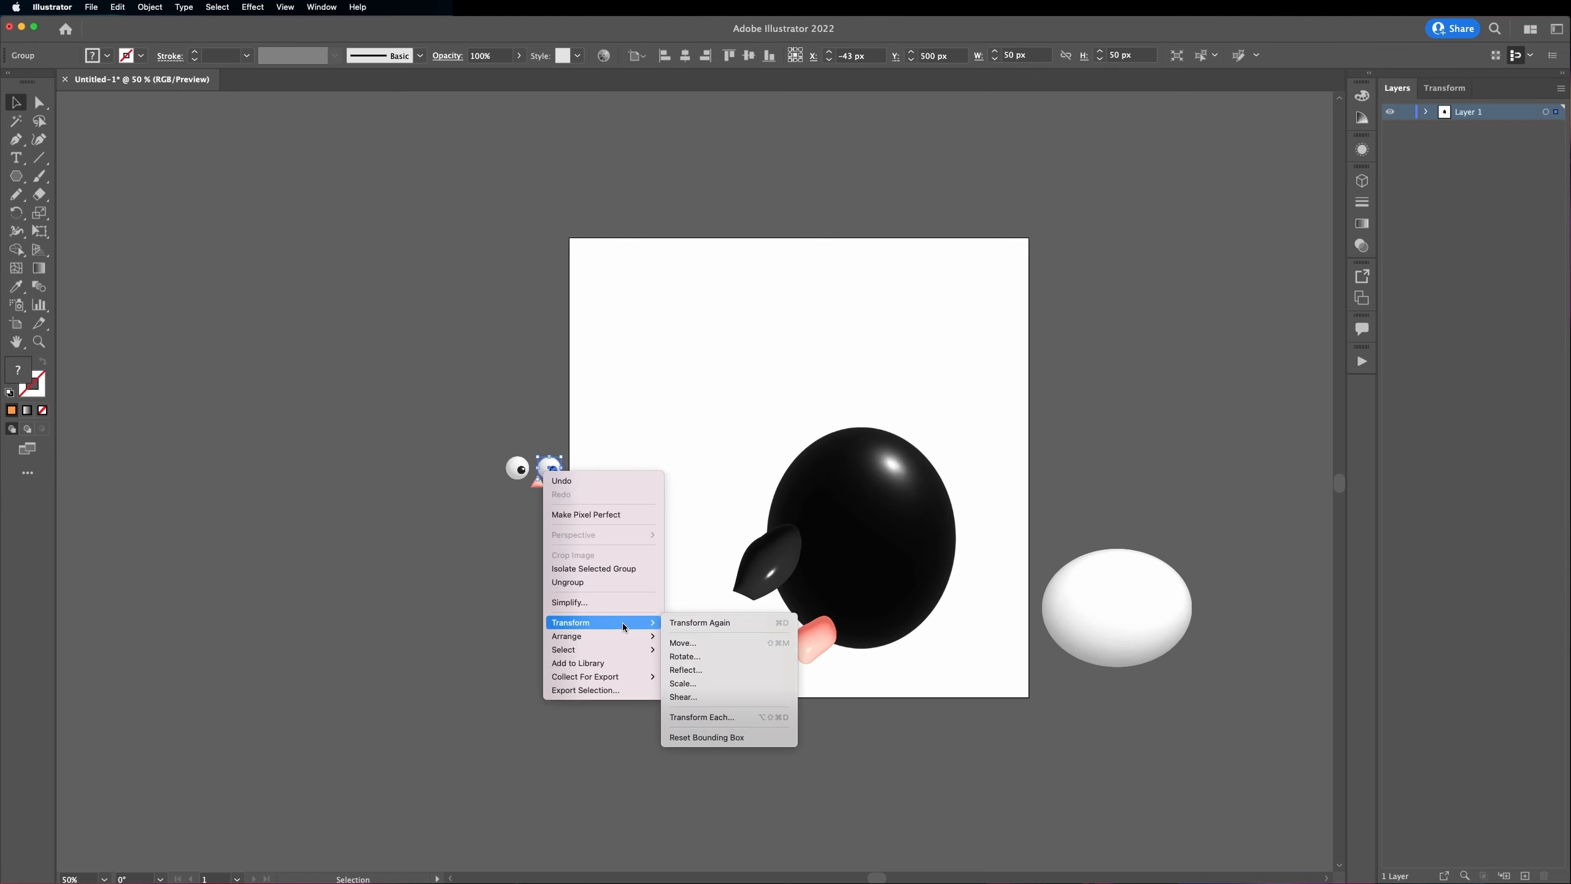
pyautogui.click(707, 669)
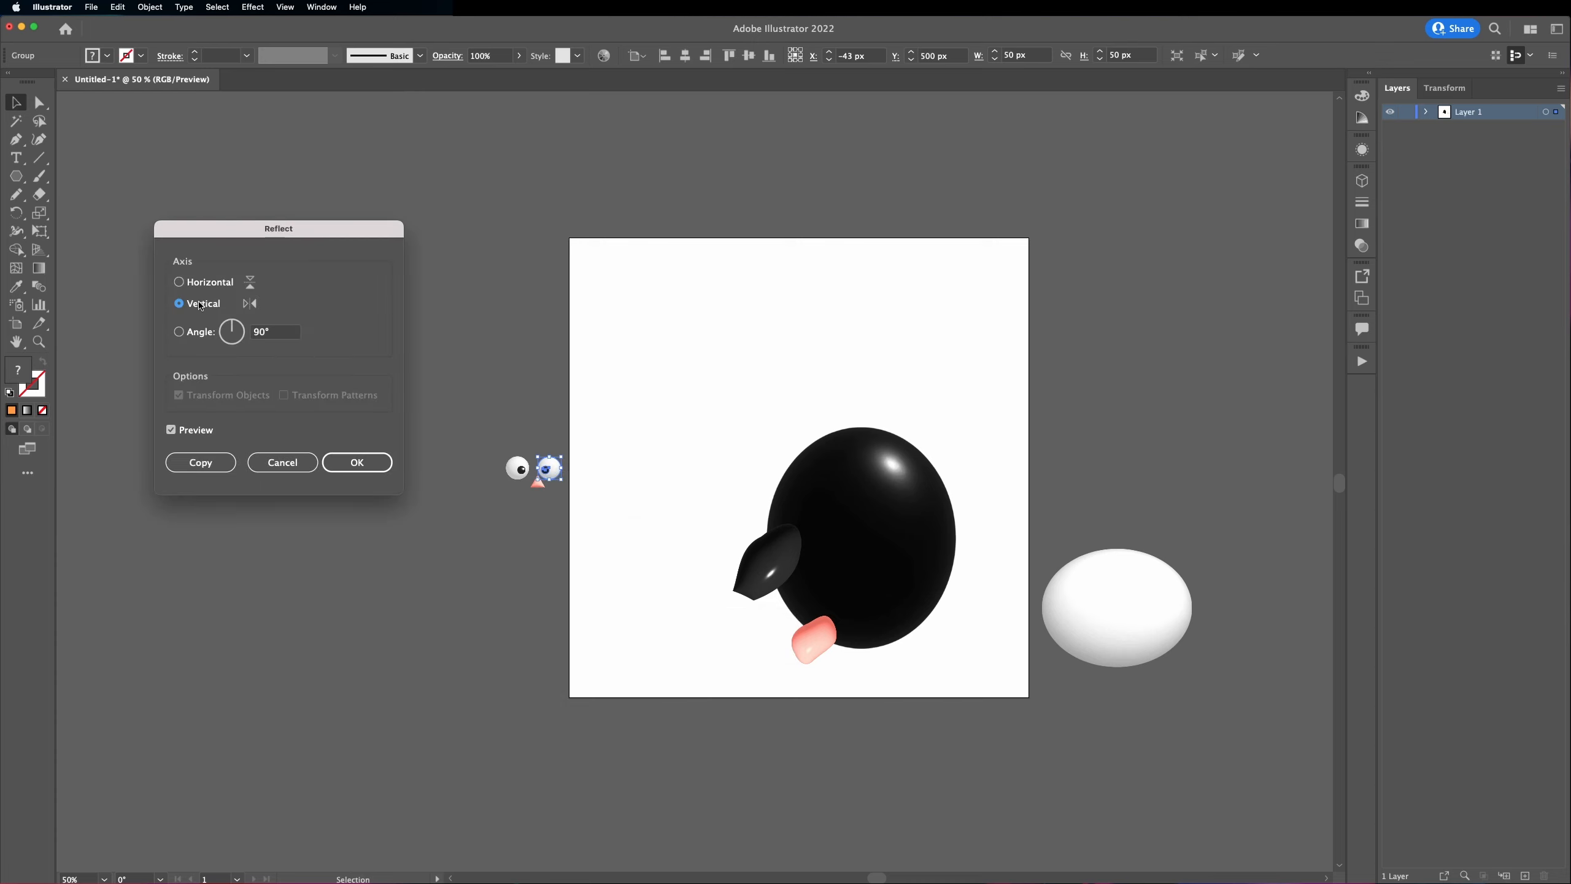
pyautogui.click(361, 466)
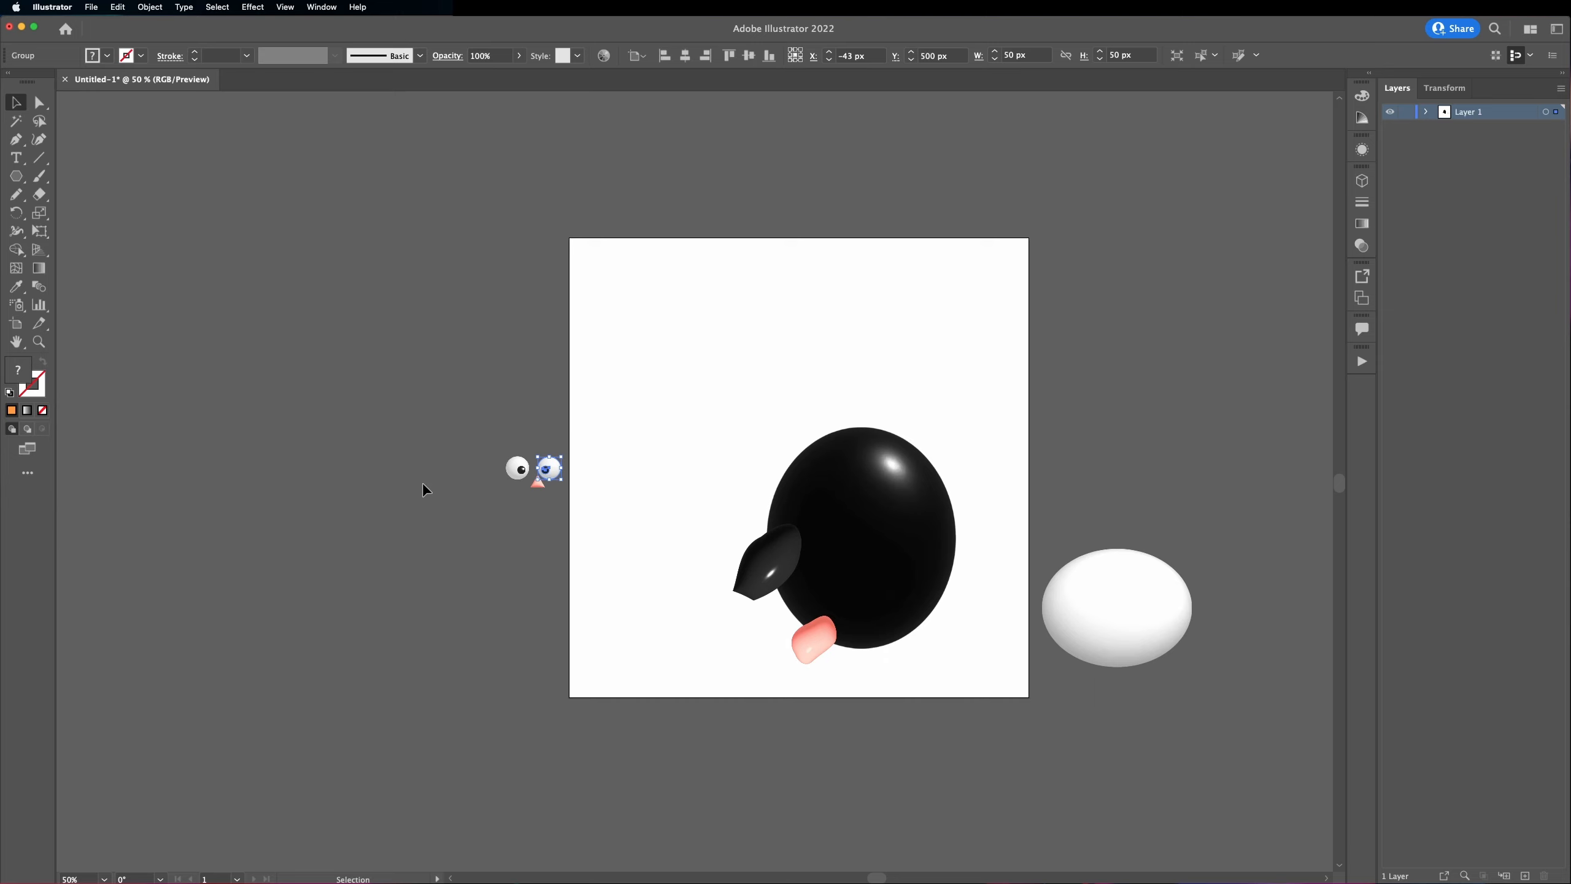
pyautogui.click(552, 499)
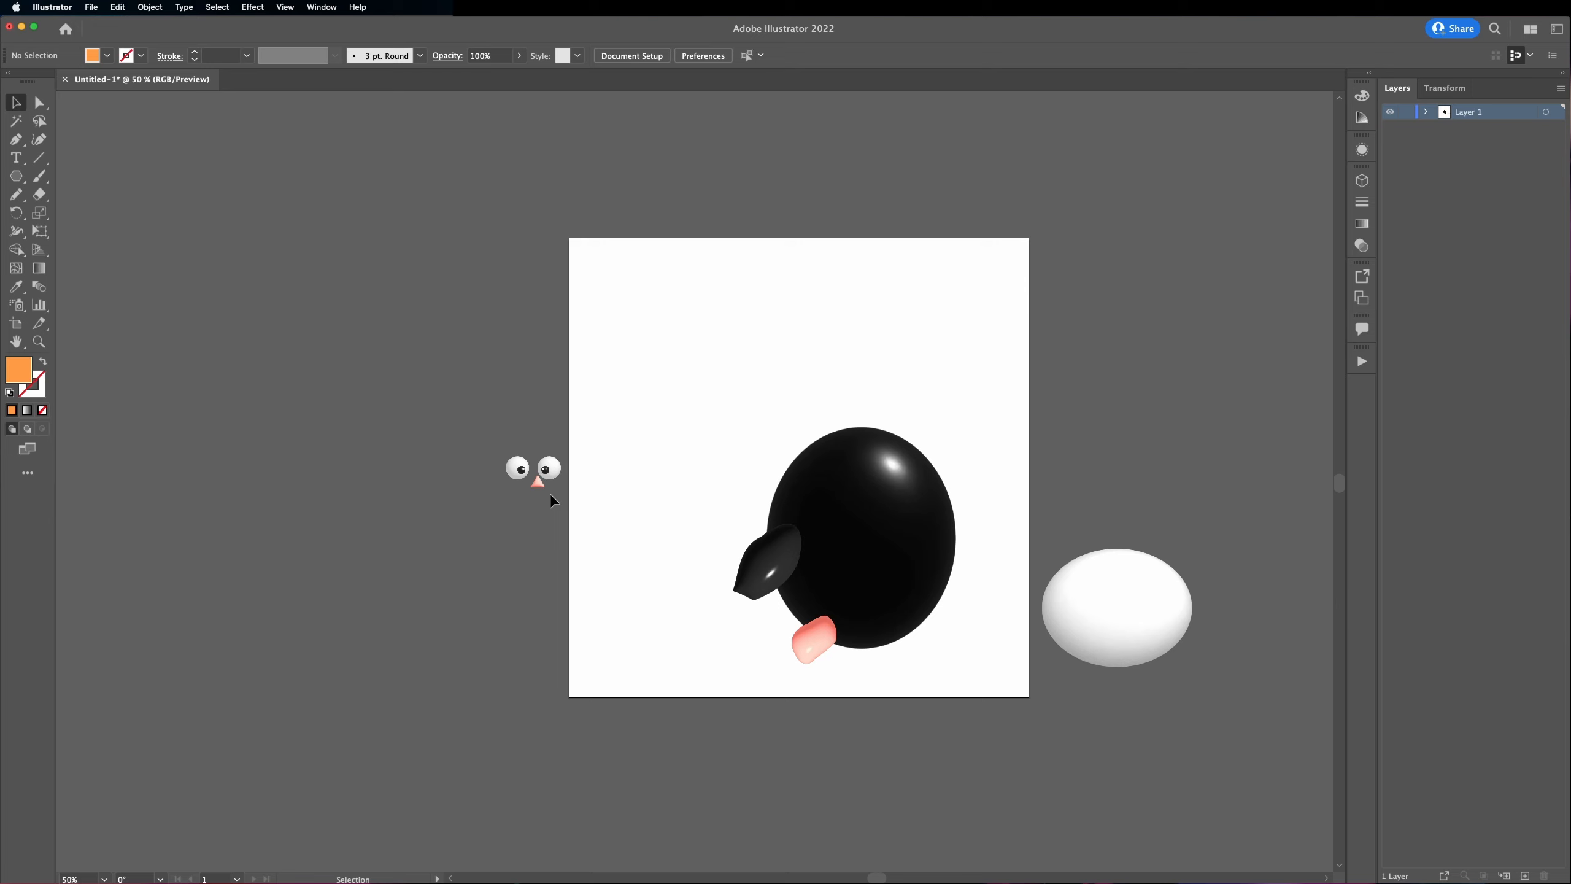
# Step: Centre the beak beneath the two eyes and move the whole face onto the upper middle of the black body
pyautogui.press('super+equal')
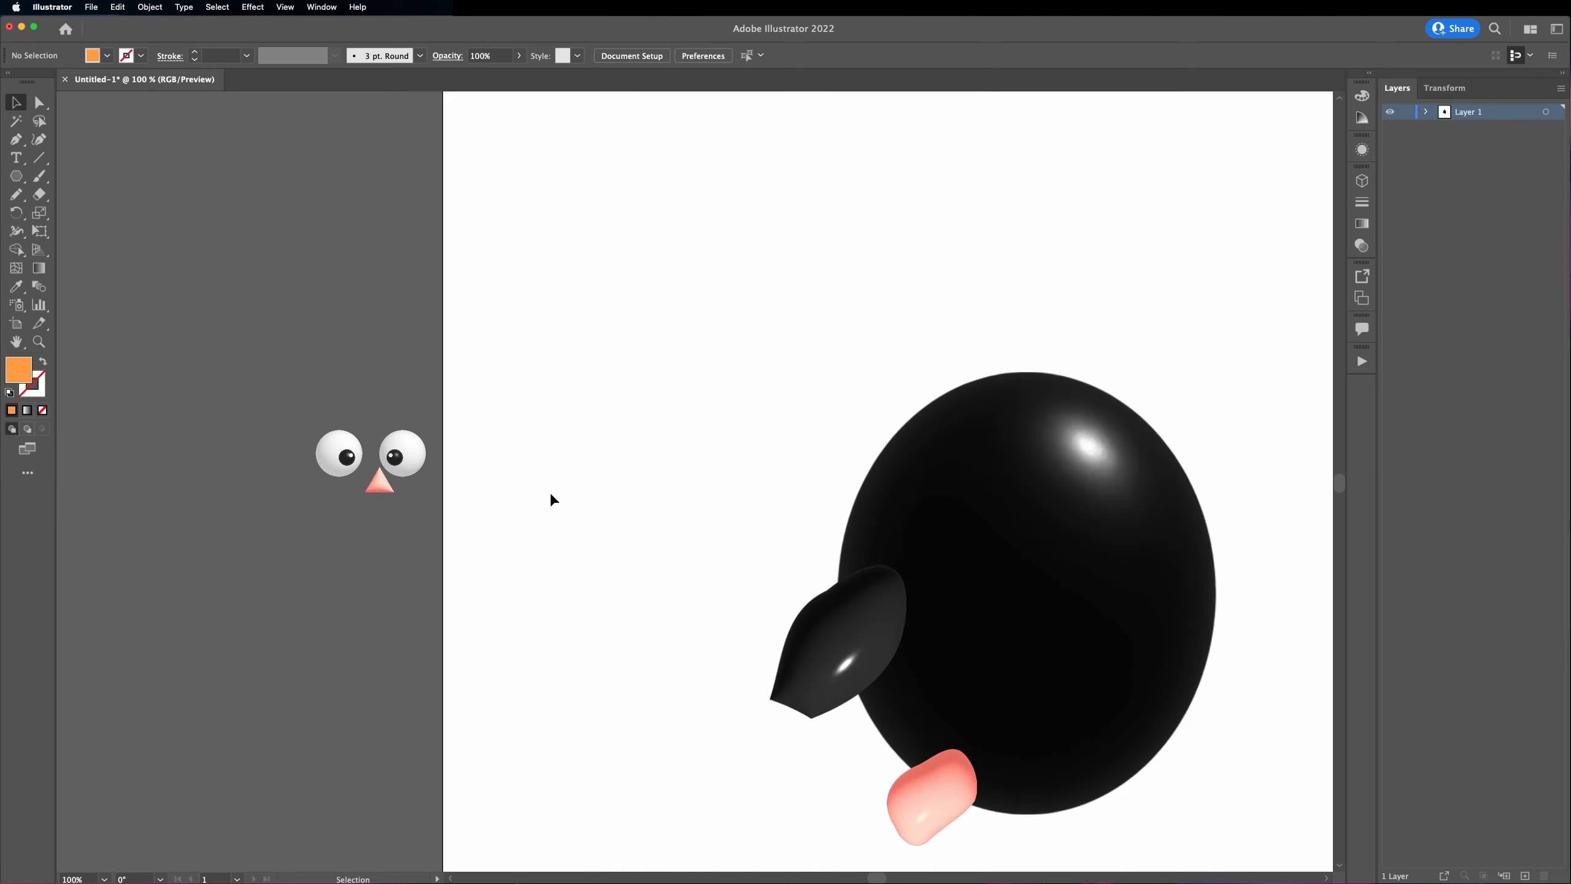
pyautogui.moveTo(381, 486); pyautogui.dragTo(371, 476)
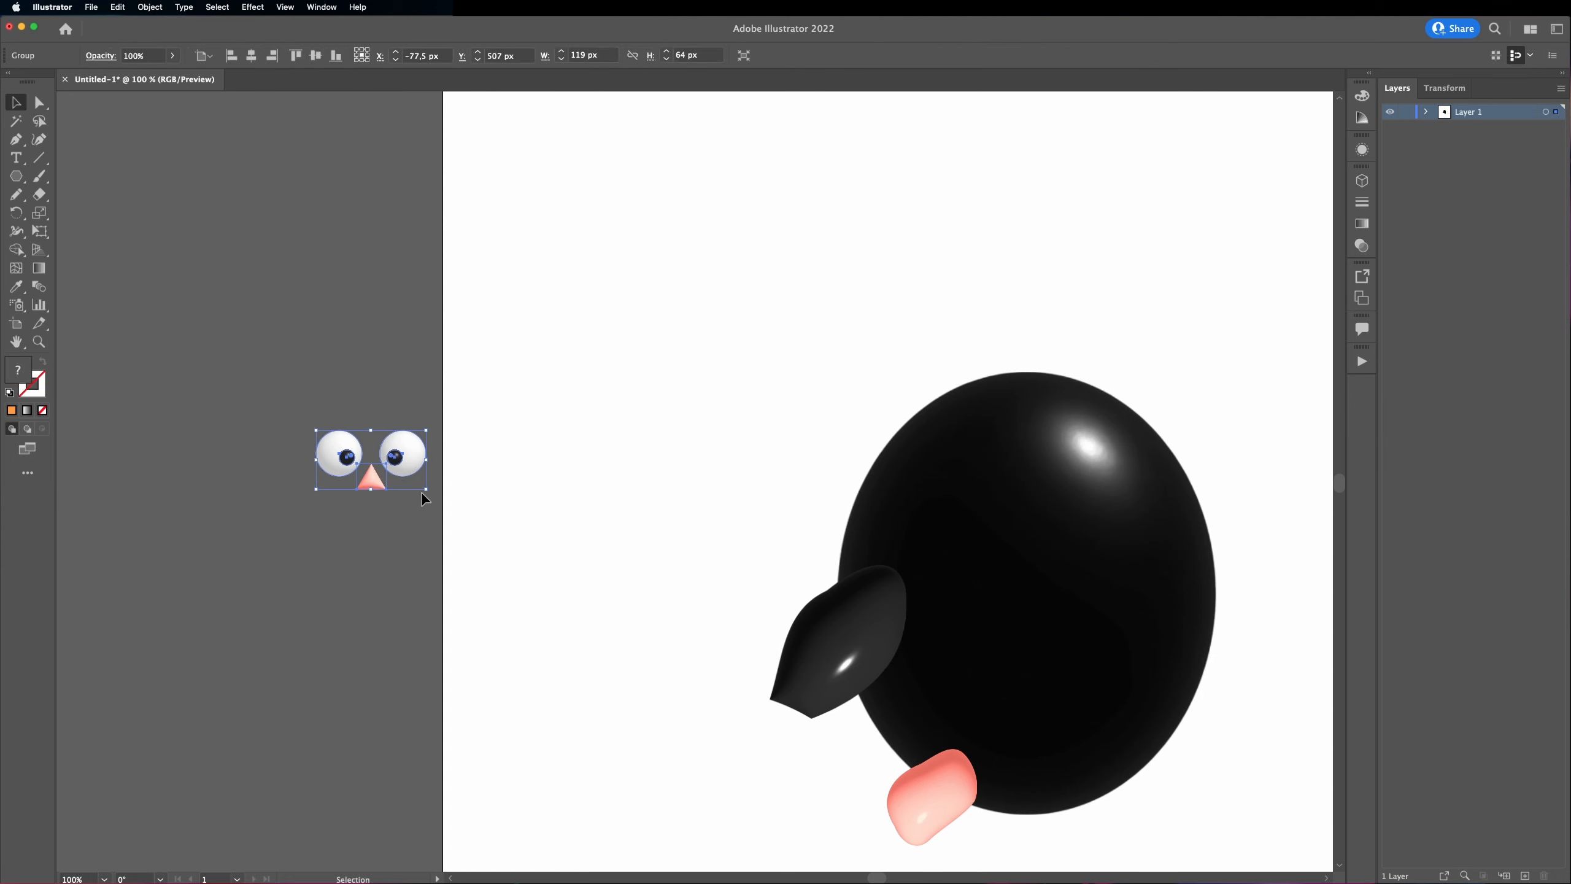
pyautogui.hscroll(4, 421, 492)
pyautogui.moveTo(269, 458); pyautogui.dragTo(928, 491)
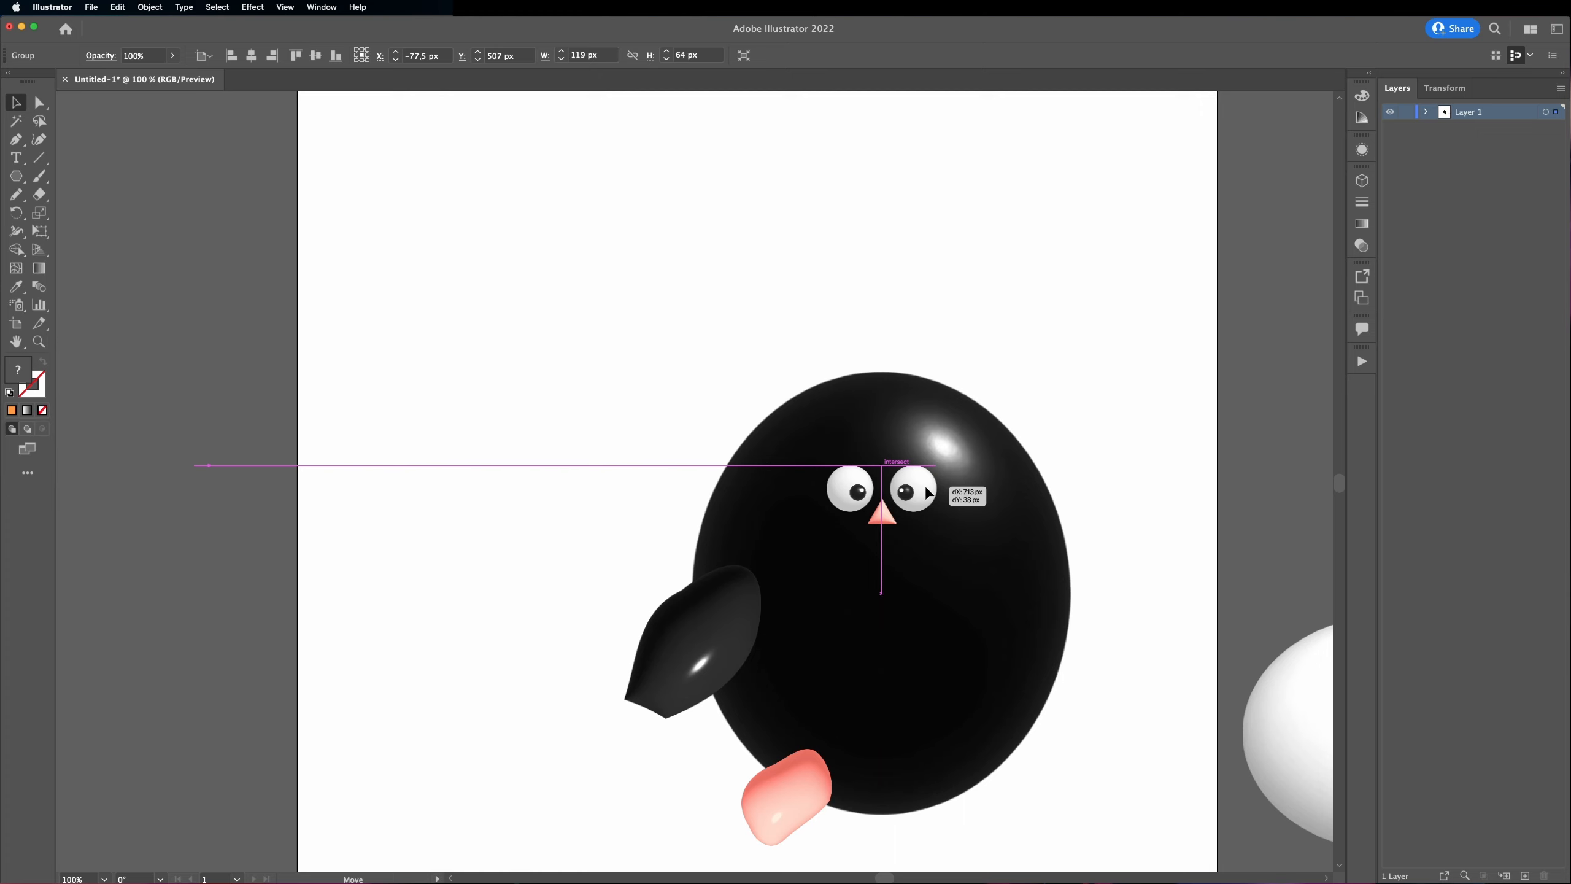
pyautogui.moveTo(927, 493); pyautogui.dragTo(927, 492)
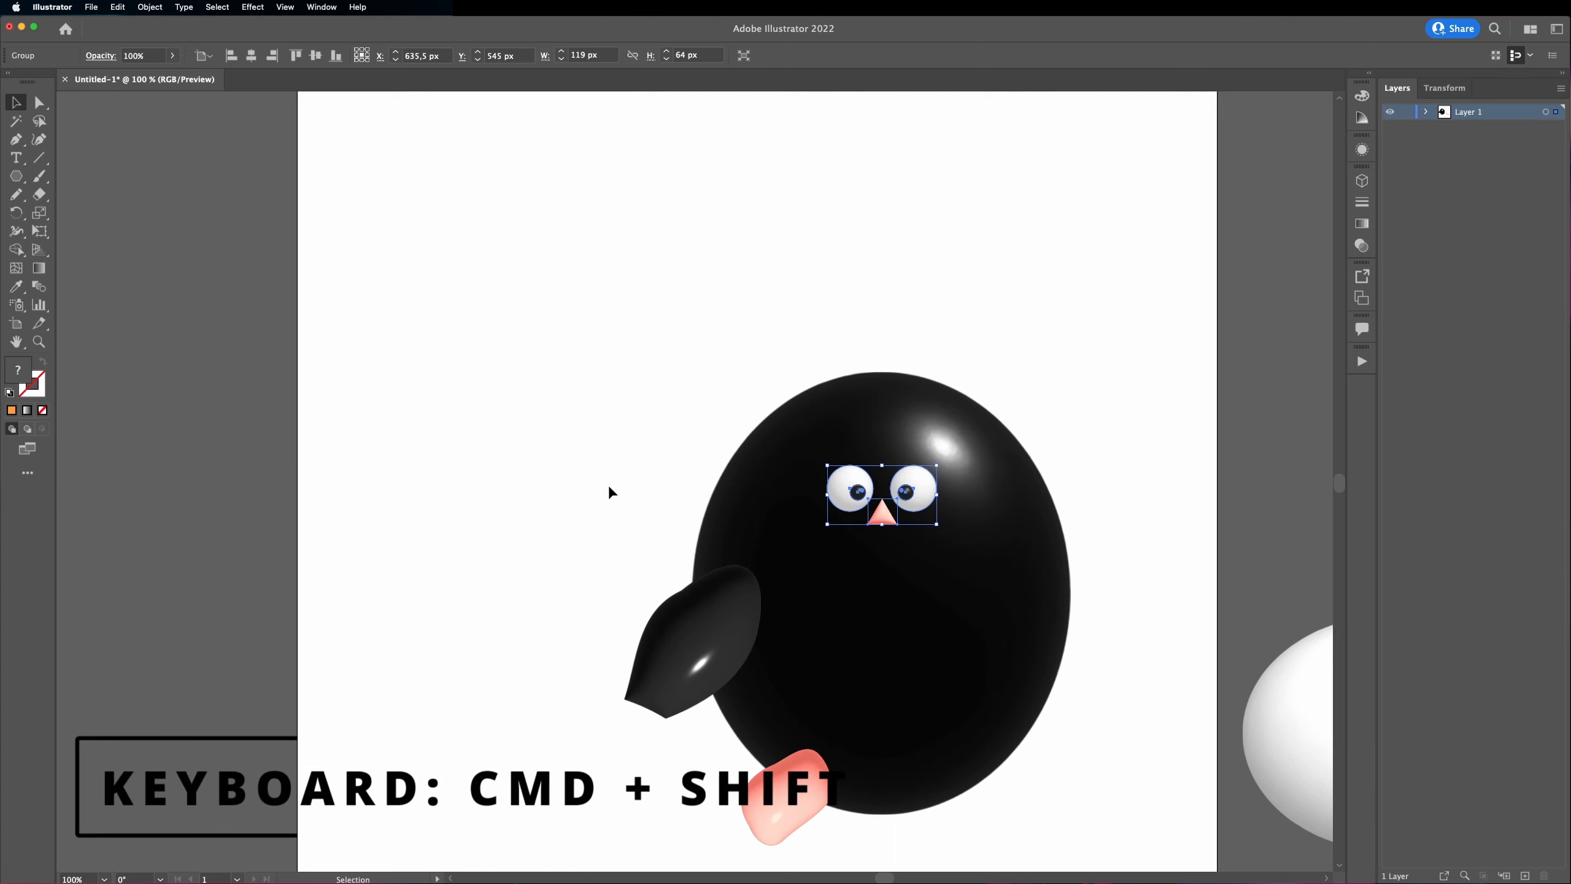
pyautogui.press('super+shift+a')
# Step: Move the white belly ellipse onto the lower part of the black body, centred horizontally
pyautogui.hscroll(5, 610, 488)
pyautogui.scroll(-2, 610, 488)
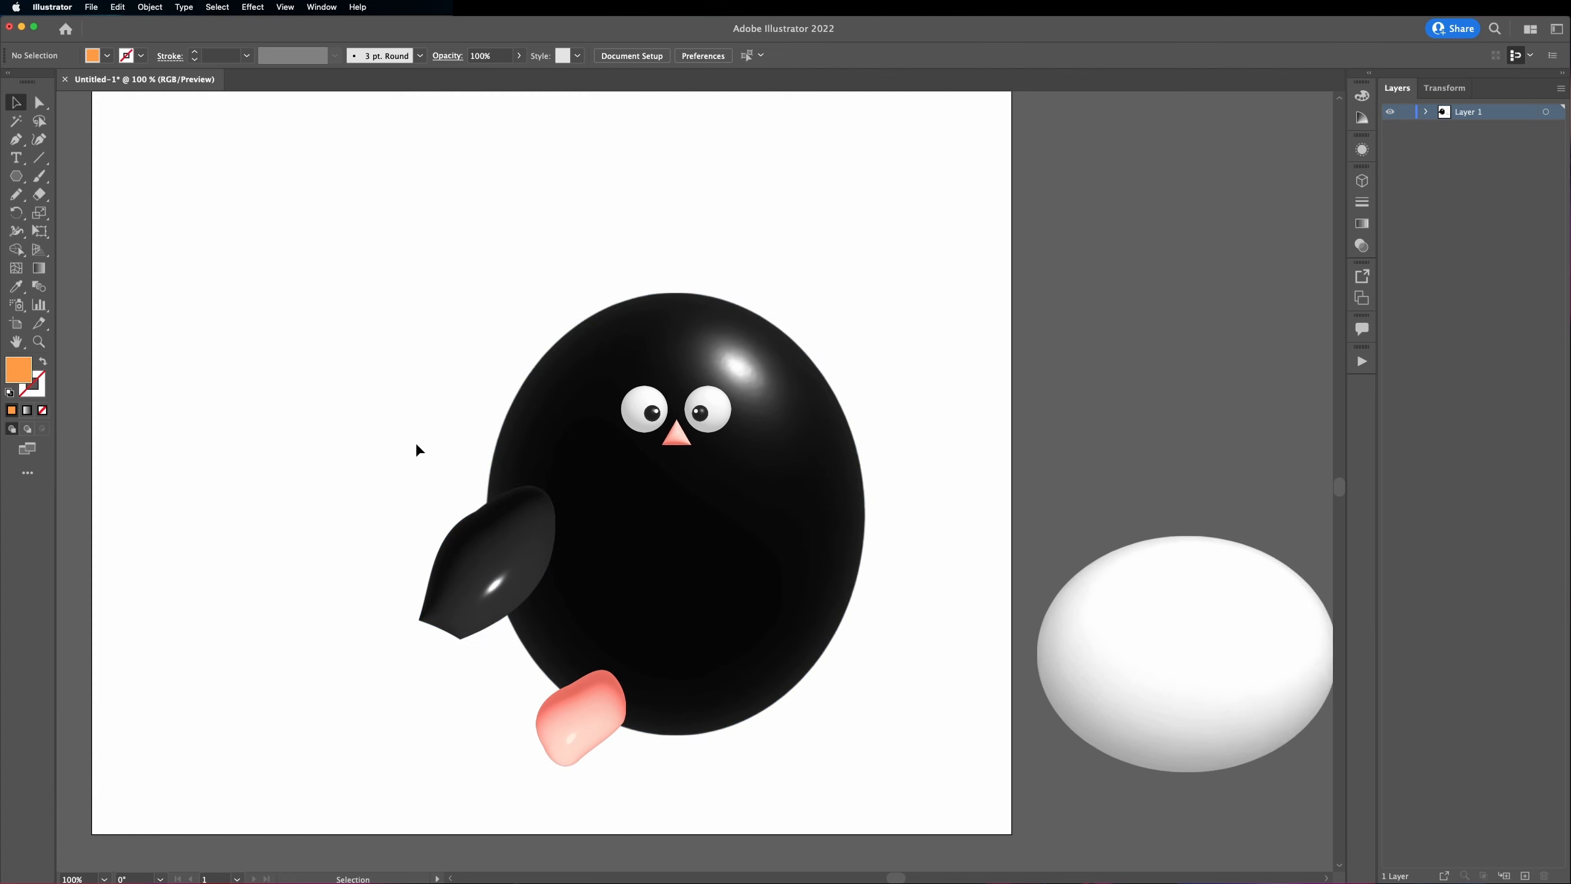
pyautogui.moveTo(1043, 622); pyautogui.dragTo(698, 583)
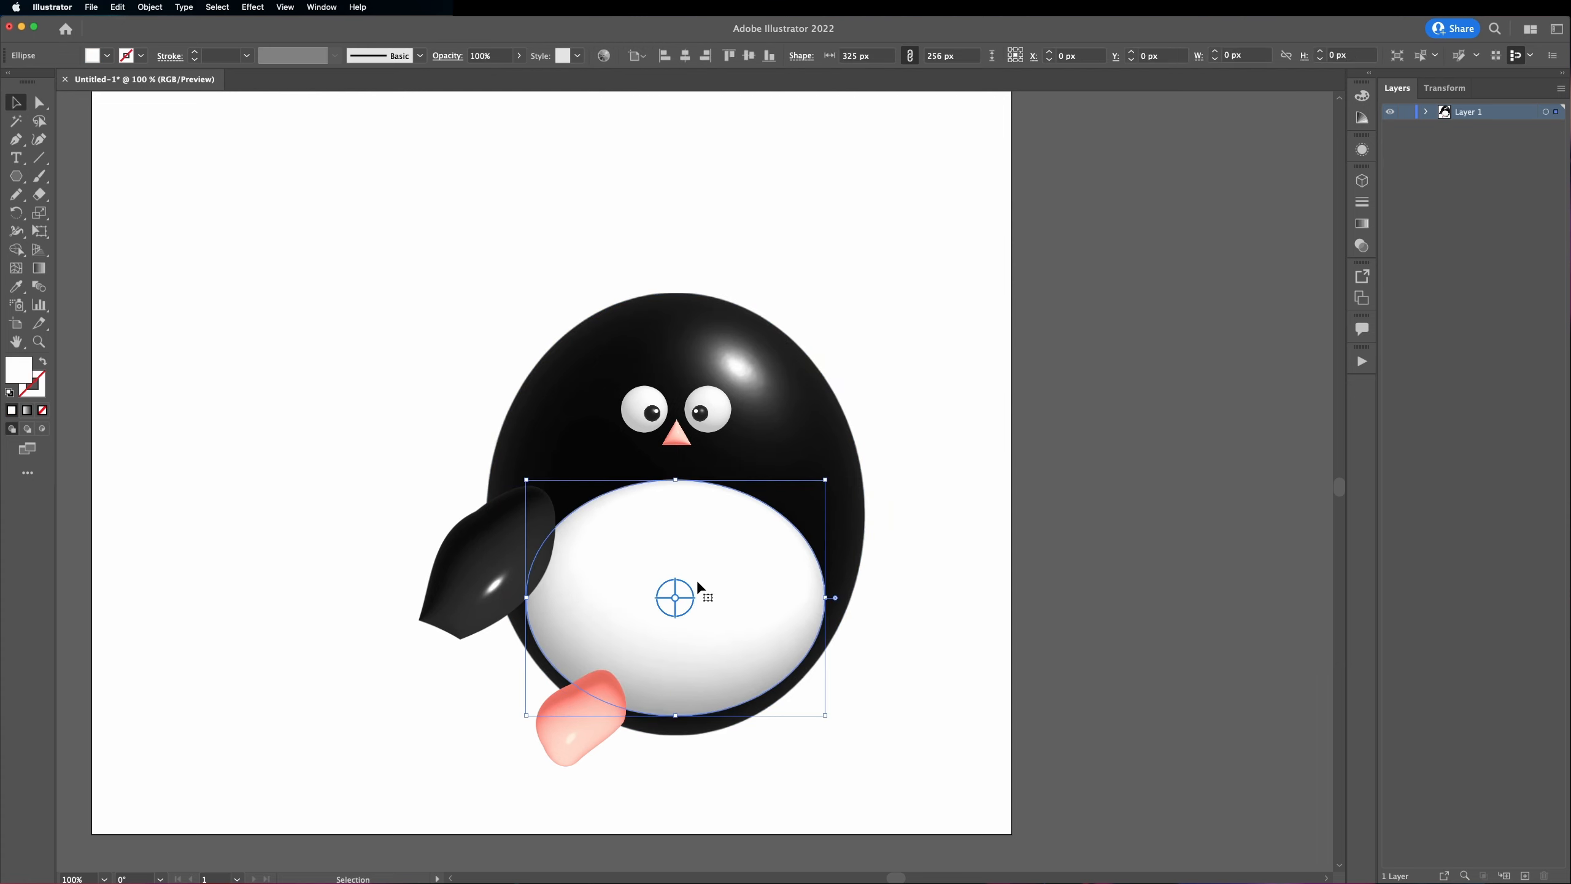
# Step: Duplicate the wing to the opposite side of the body, reflect it across the vertical axis and nudge it outward
pyautogui.click(458, 593)
pyautogui.moveTo(460, 595); pyautogui.dragTo(810, 600)
pyautogui.rightClick(808, 599)
pyautogui.moveTo(885, 802)
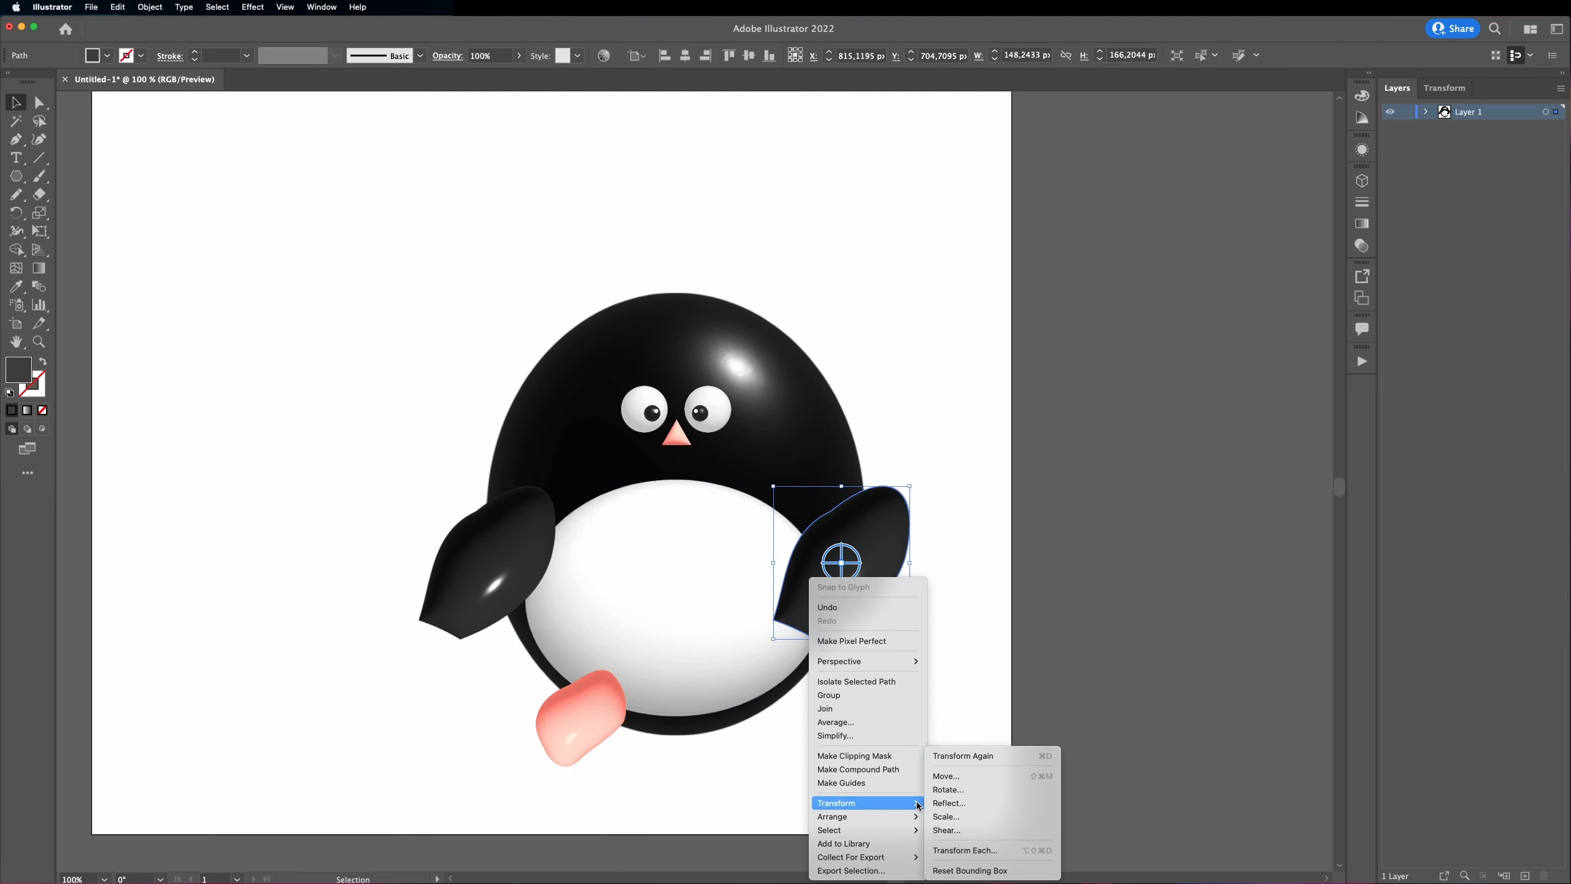
pyautogui.click(951, 803)
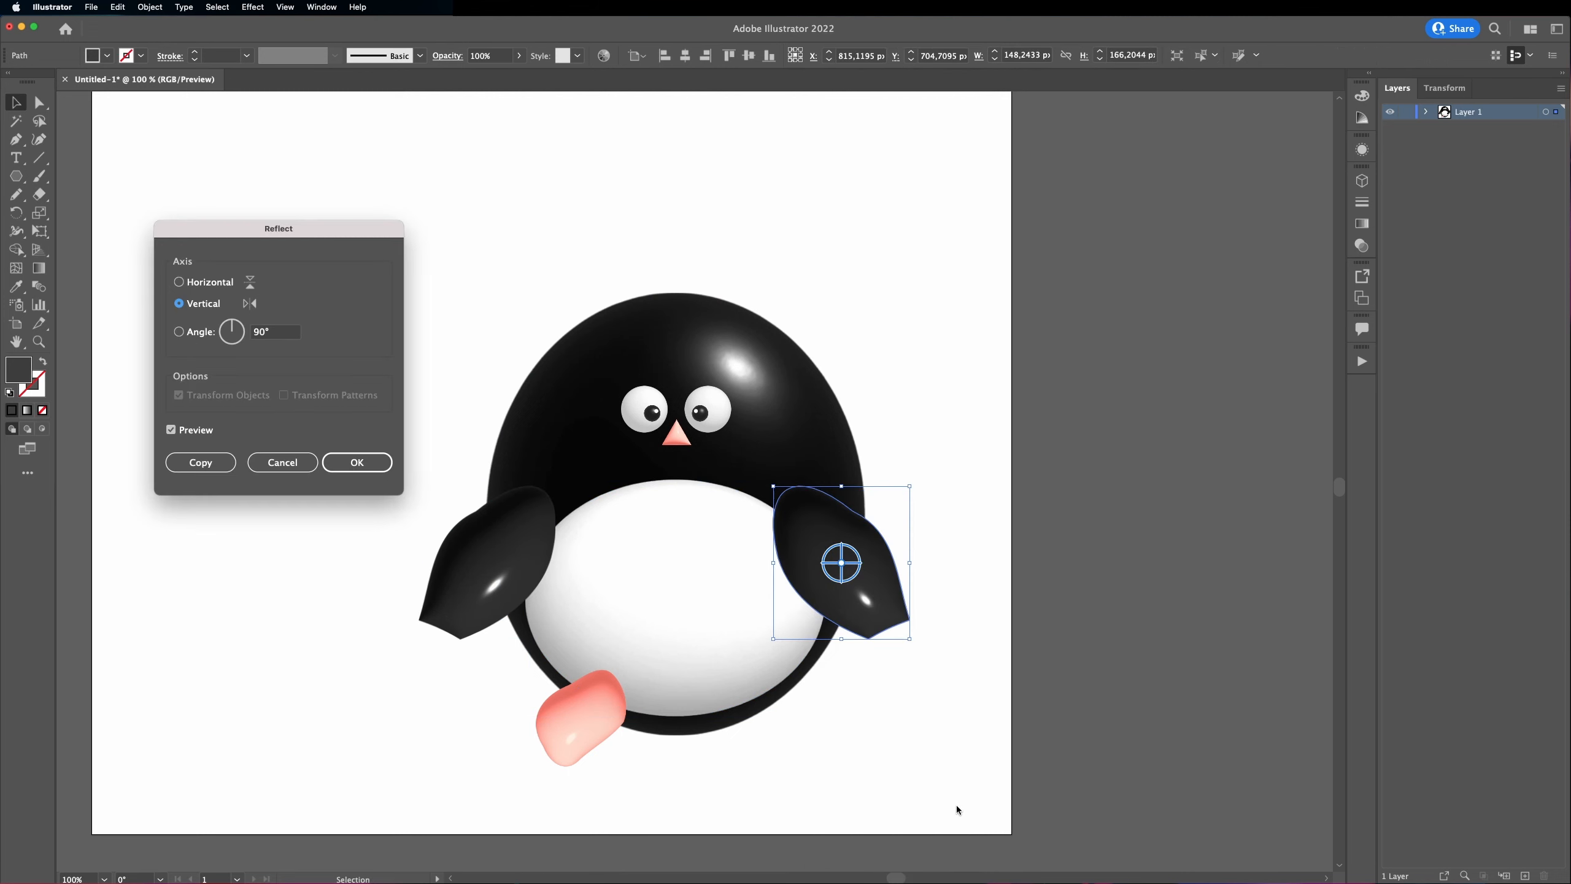
pyautogui.click(377, 467)
pyautogui.moveTo(879, 617); pyautogui.dragTo(889, 617)
# Step: Send both wings to the back, behind the black body
pyautogui.keyDown('shift'); pyautogui.click(489, 549); pyautogui.keyUp('shift')
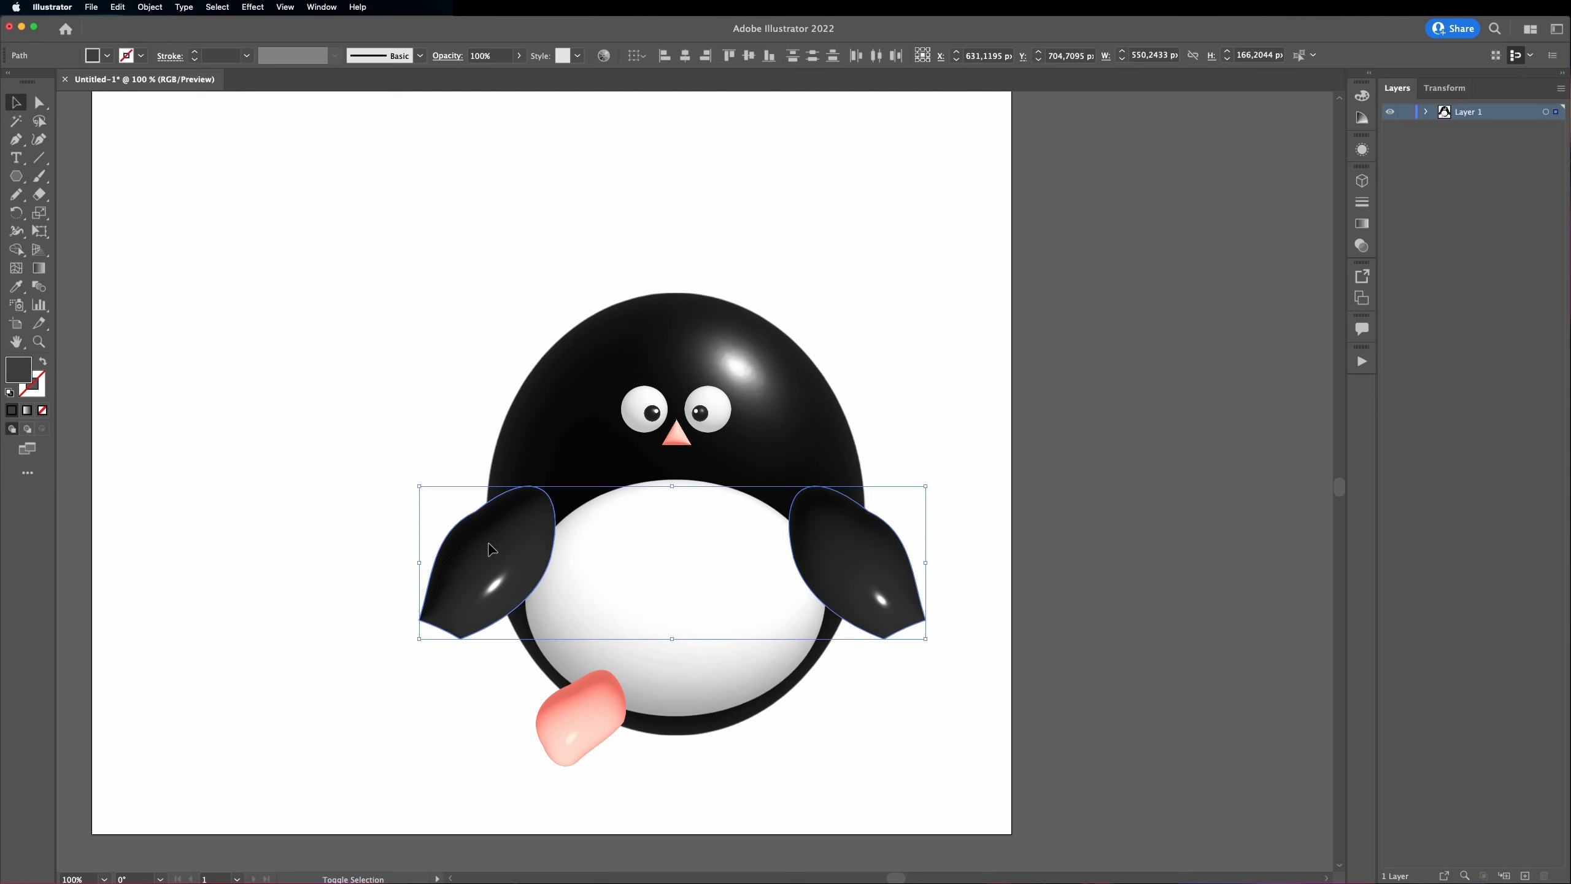
pyautogui.press('super+shift+[')
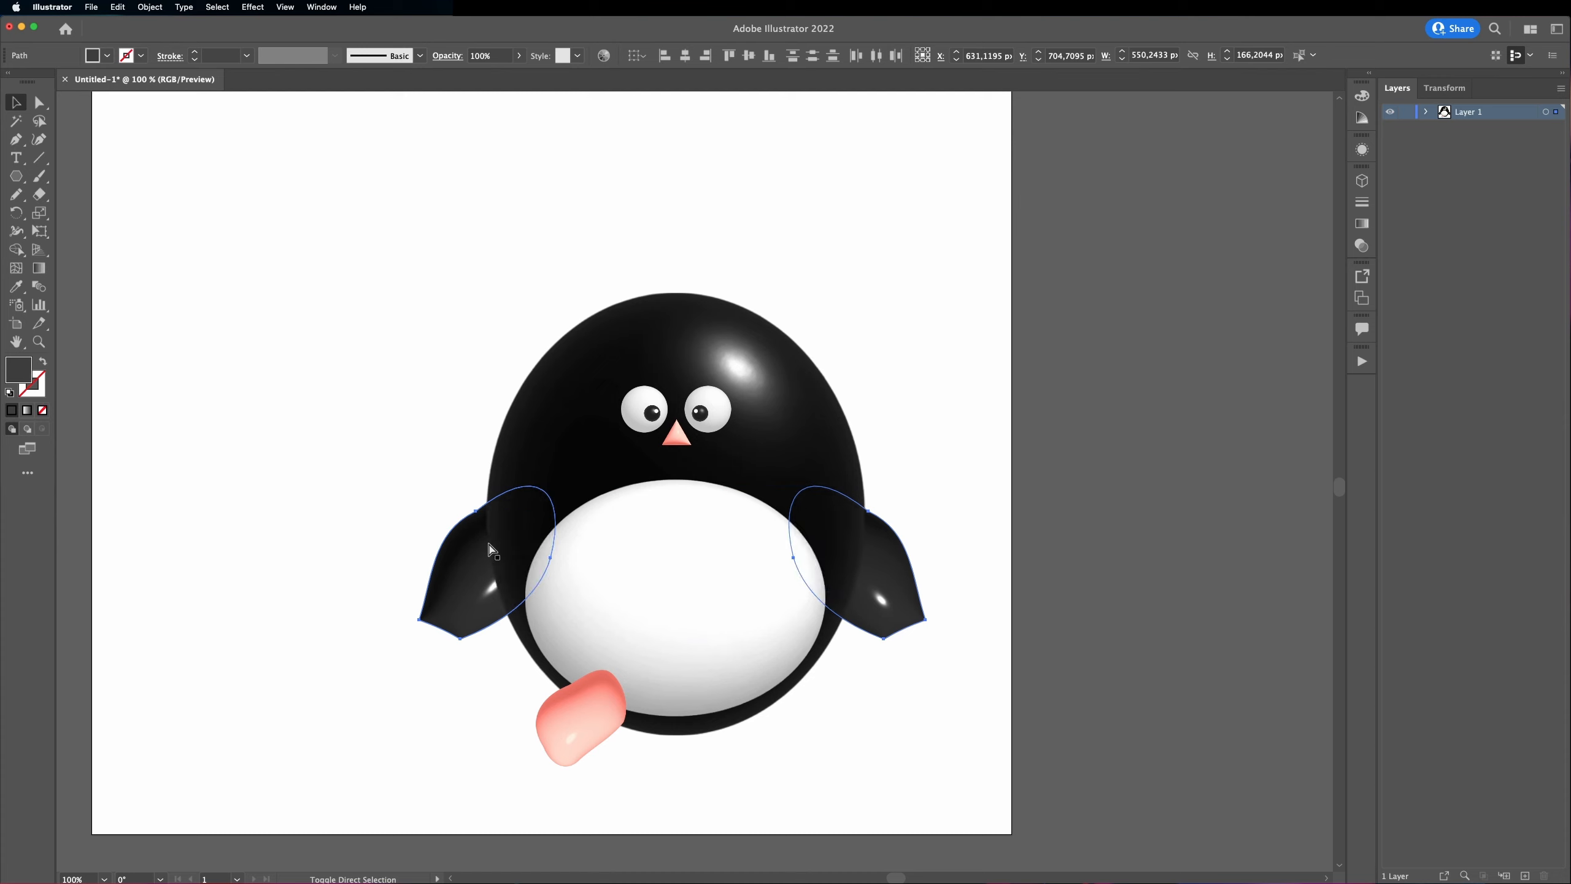
pyautogui.click(809, 724)
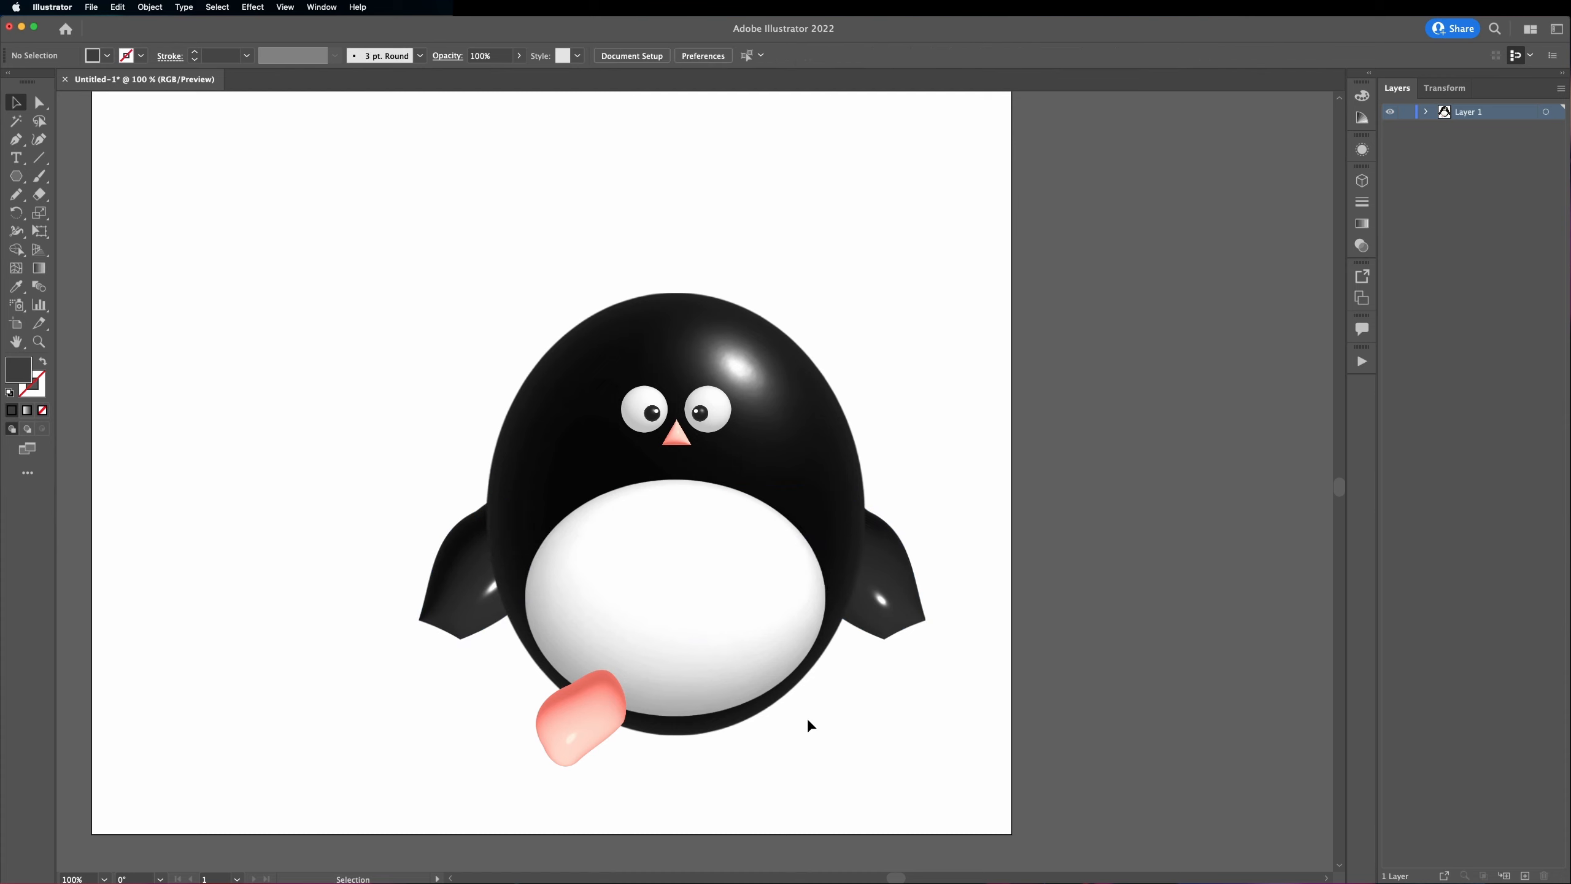
# Step: Duplicate the foot to the other side beneath the belly and reflect the copy across the vertical axis
pyautogui.scroll(-2, 808, 724)
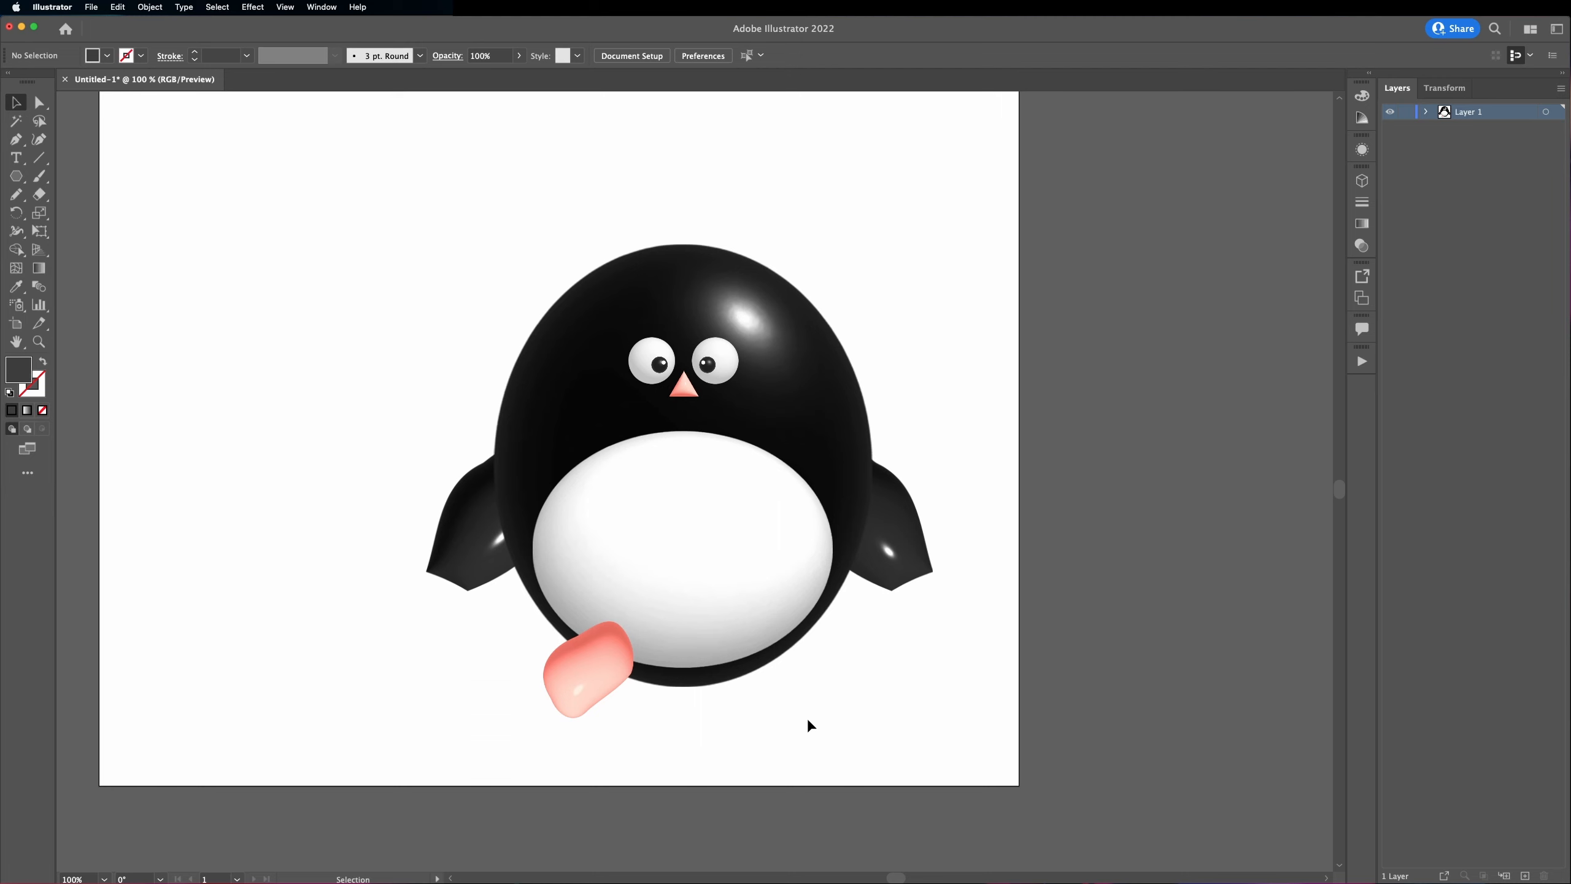
pyautogui.click(582, 675)
pyautogui.moveTo(582, 675); pyautogui.dragTo(736, 688)
pyautogui.rightClick(738, 688)
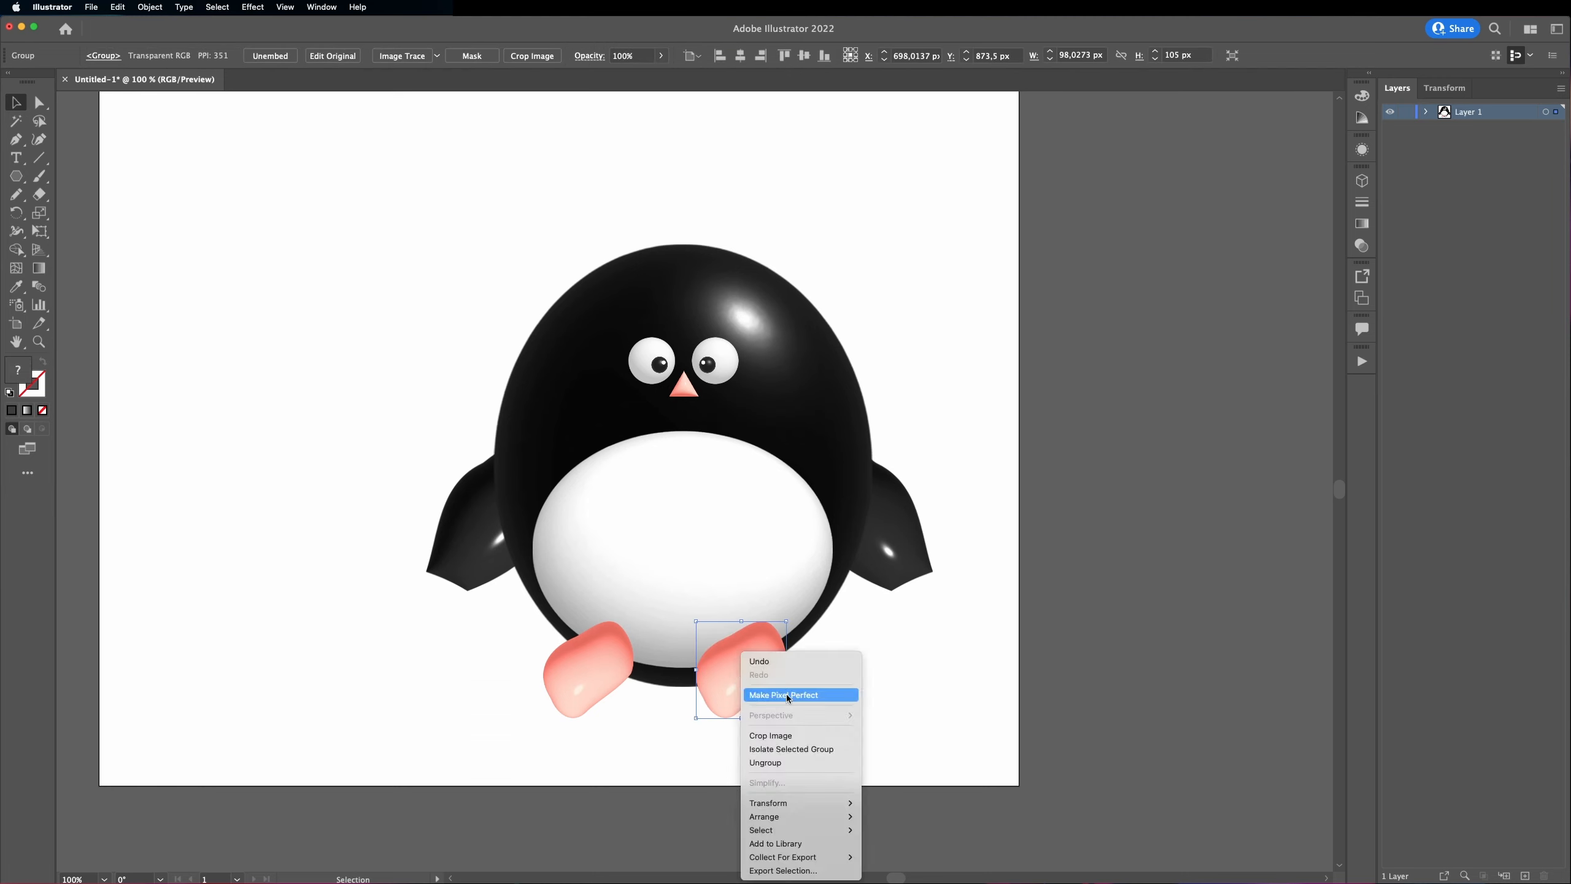
pyautogui.moveTo(797, 803)
pyautogui.click(897, 801)
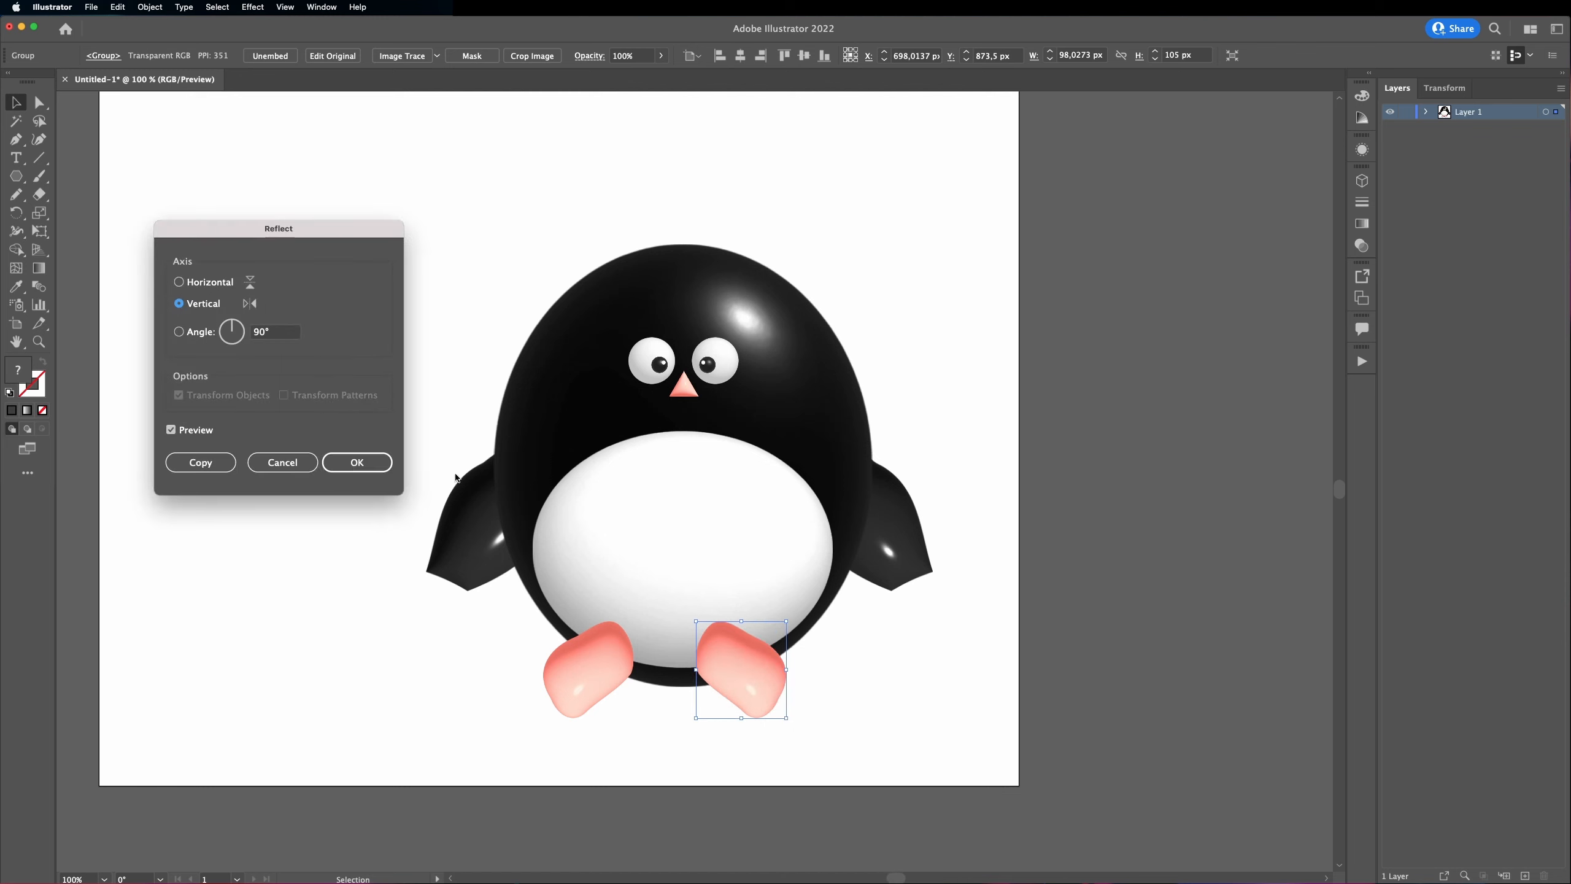
pyautogui.click(357, 462)
# Step: Shift both feet together to centre them under the body and send them to the back
pyautogui.keyDown('shift'); pyautogui.click(587, 686); pyautogui.keyUp('shift')
pyautogui.moveTo(587, 687); pyautogui.dragTo(607, 679)
pyautogui.press('super+shift+bracketleft')
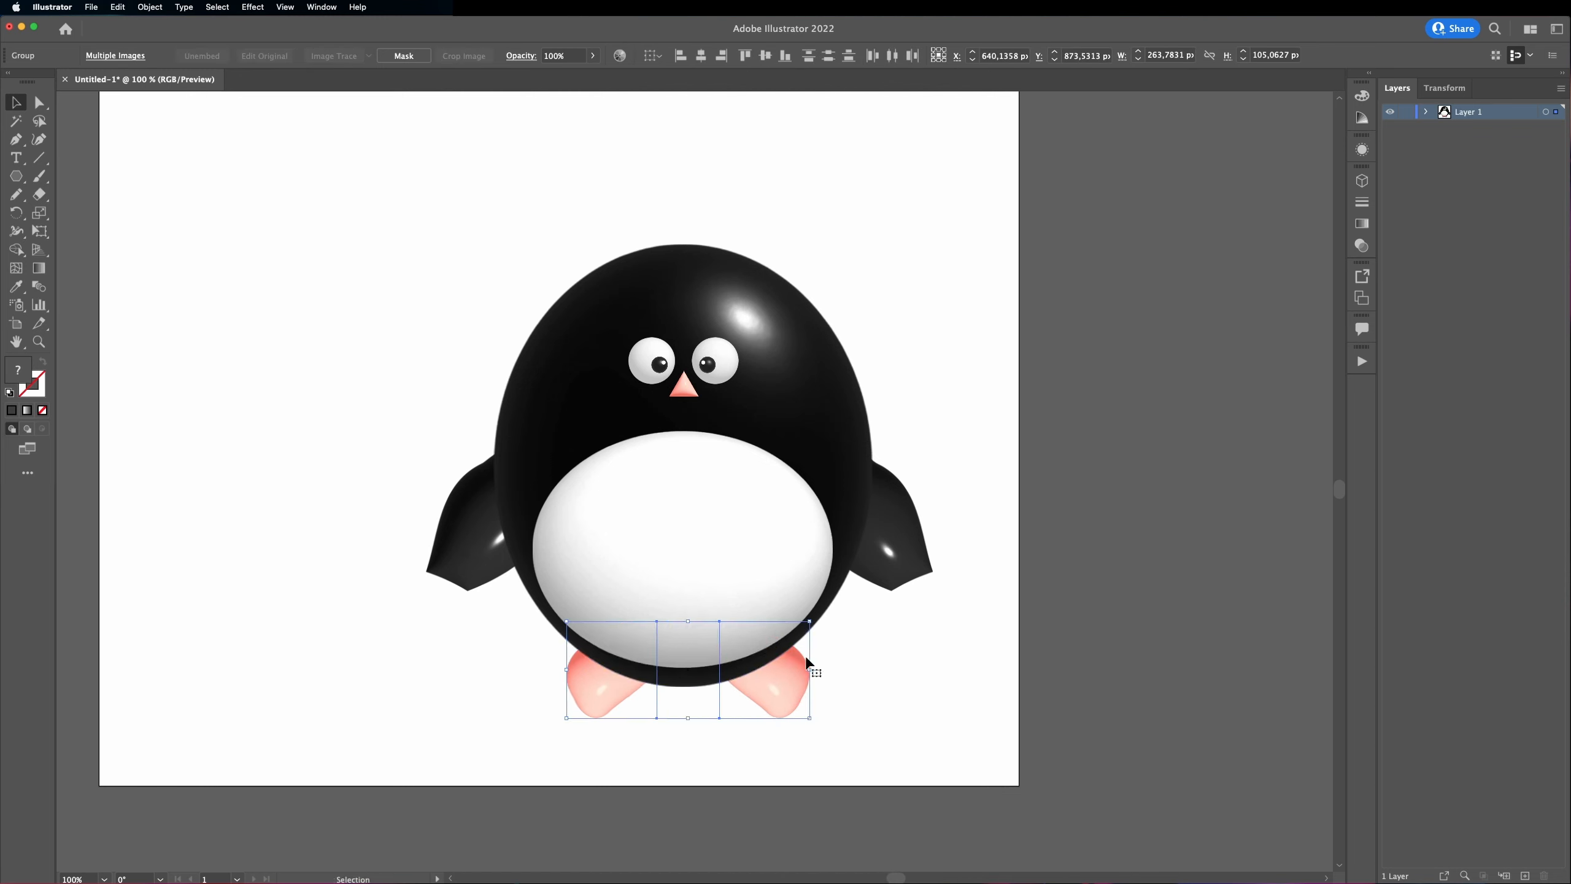
pyautogui.click(924, 638)
pyautogui.press('super+minus')
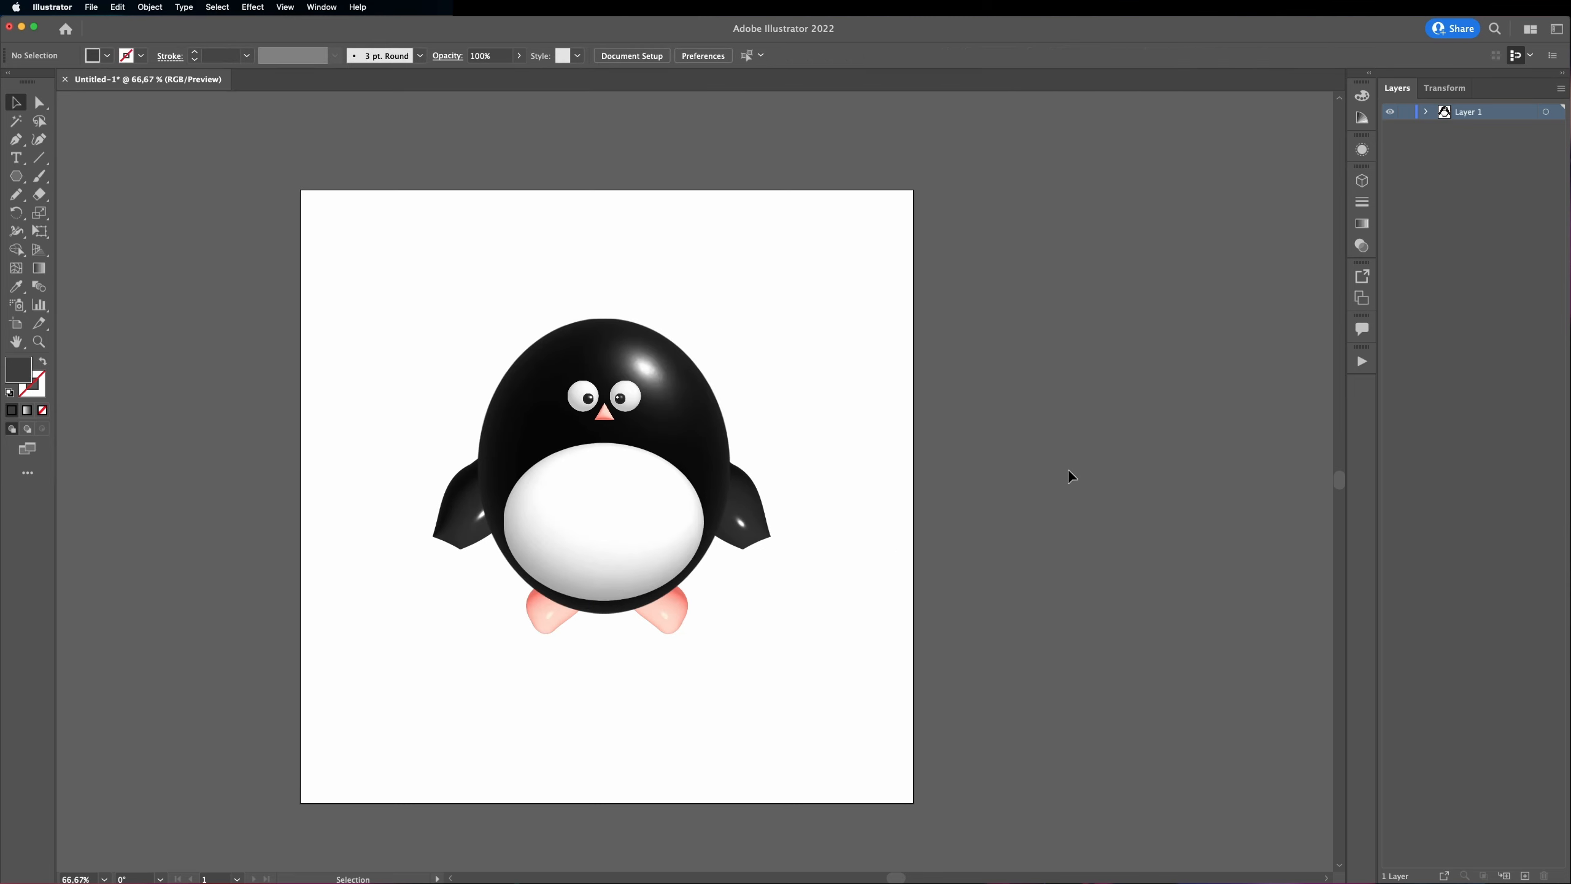